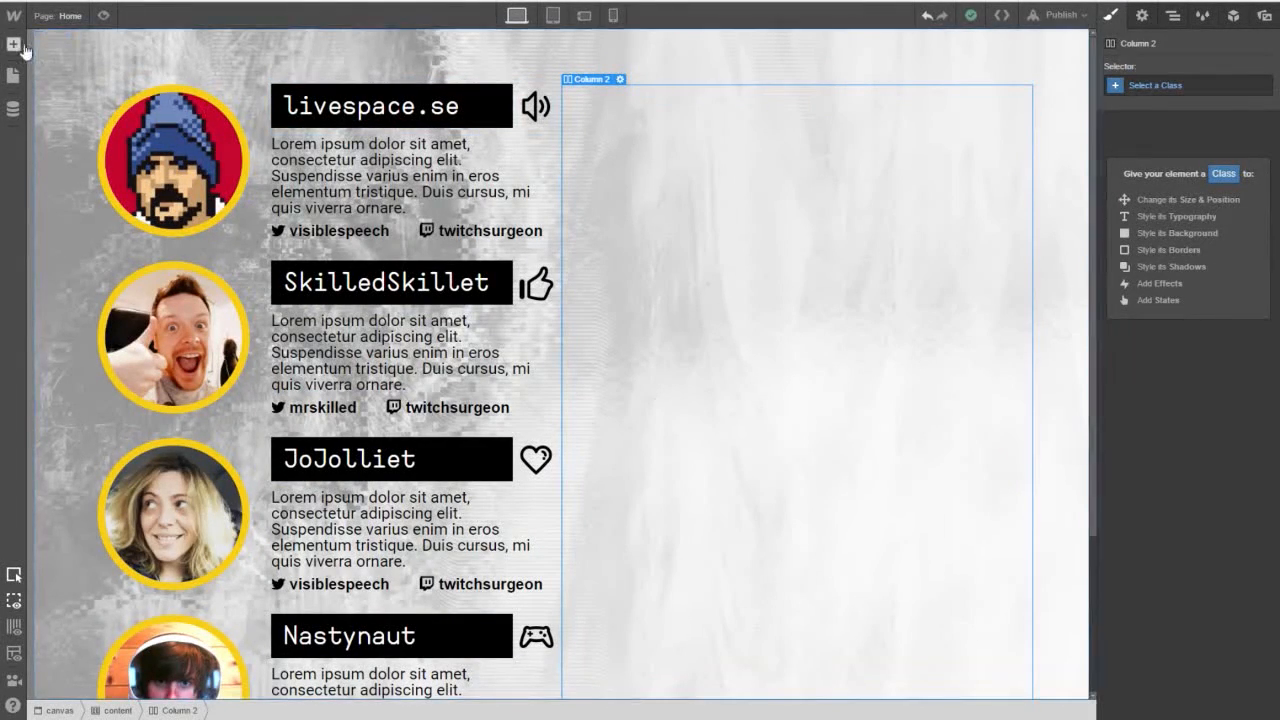
Add a div block to the empty Column 2 and place an H3 heading inside it.
click(13, 44)
drag(68, 208, 714, 197)
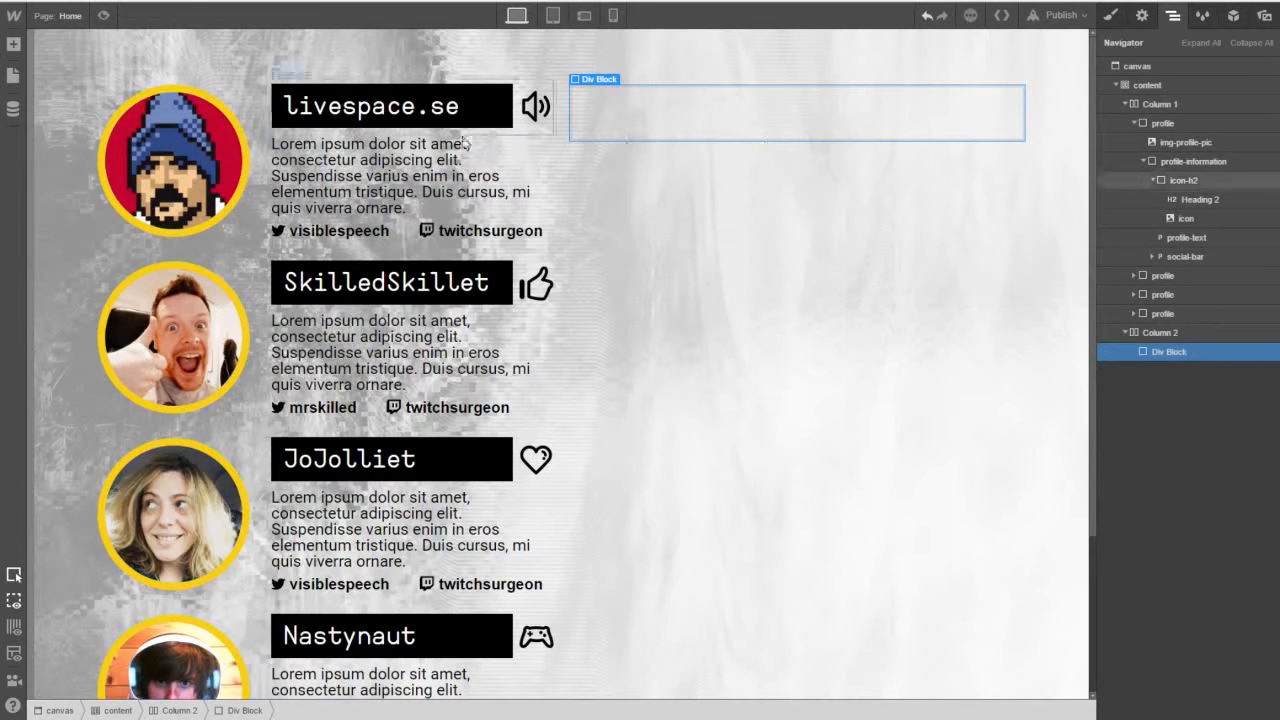
click(14, 45)
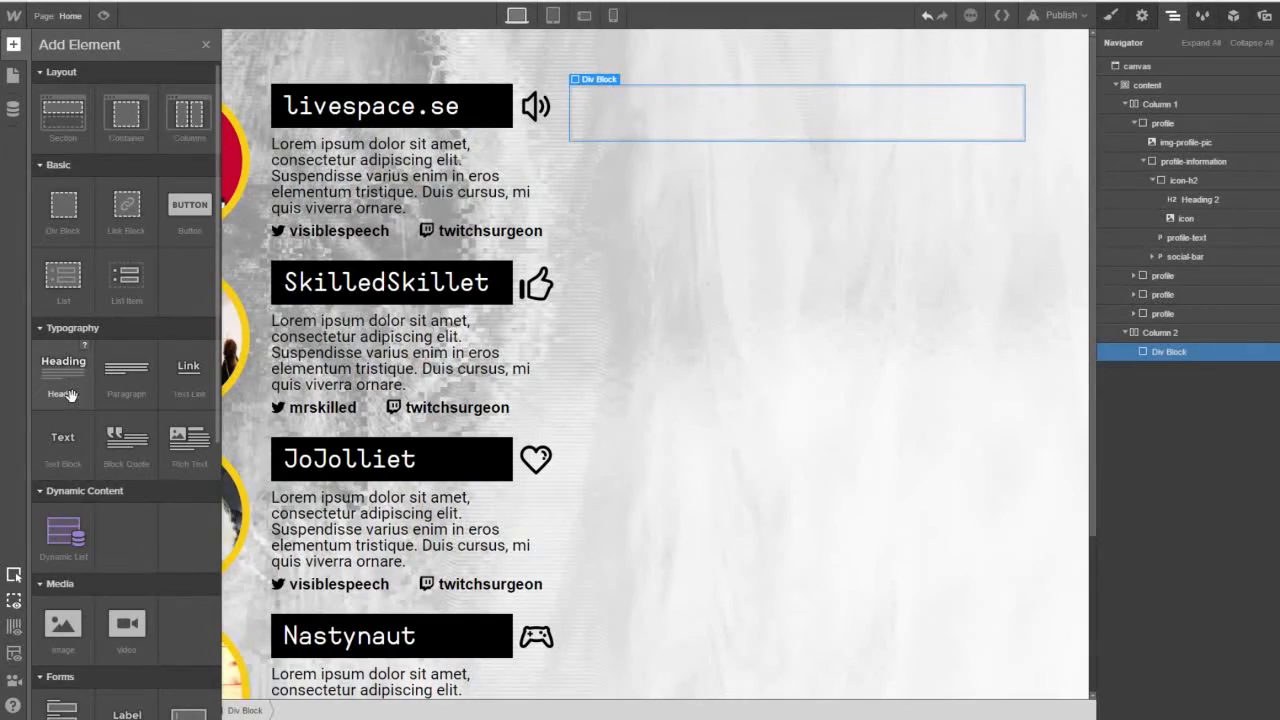
drag(69, 395, 645, 137)
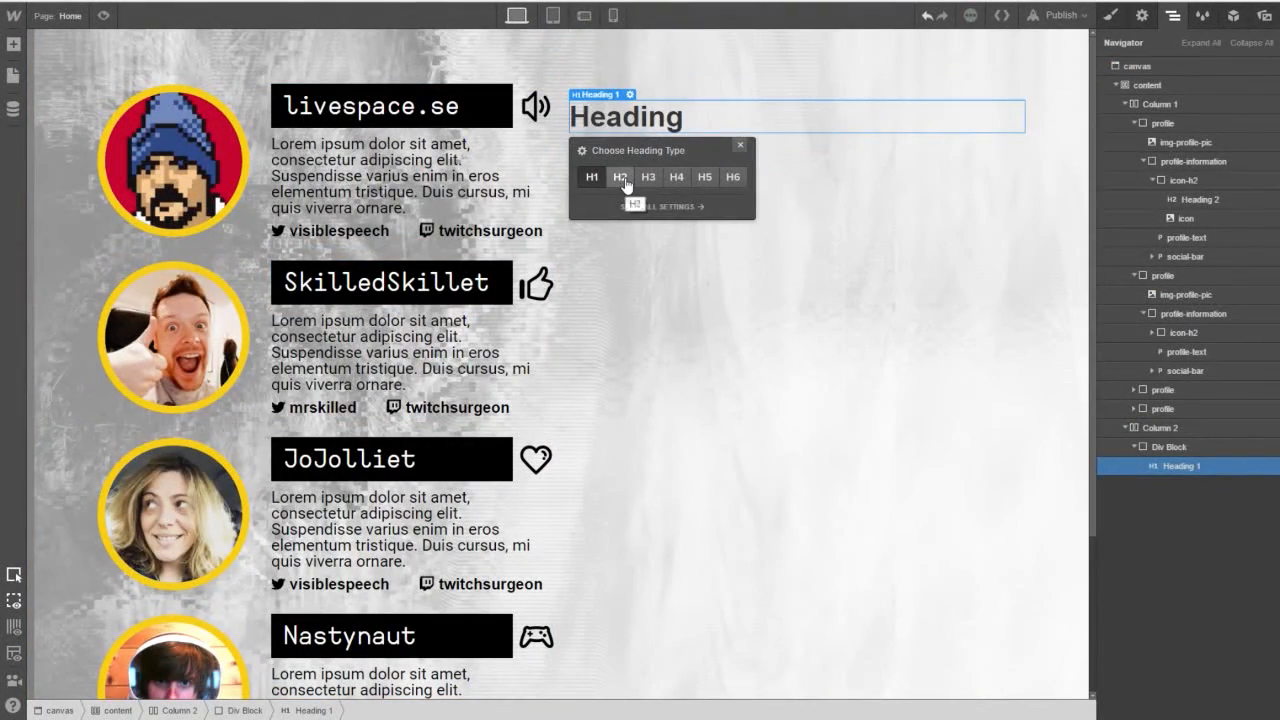
click(621, 177)
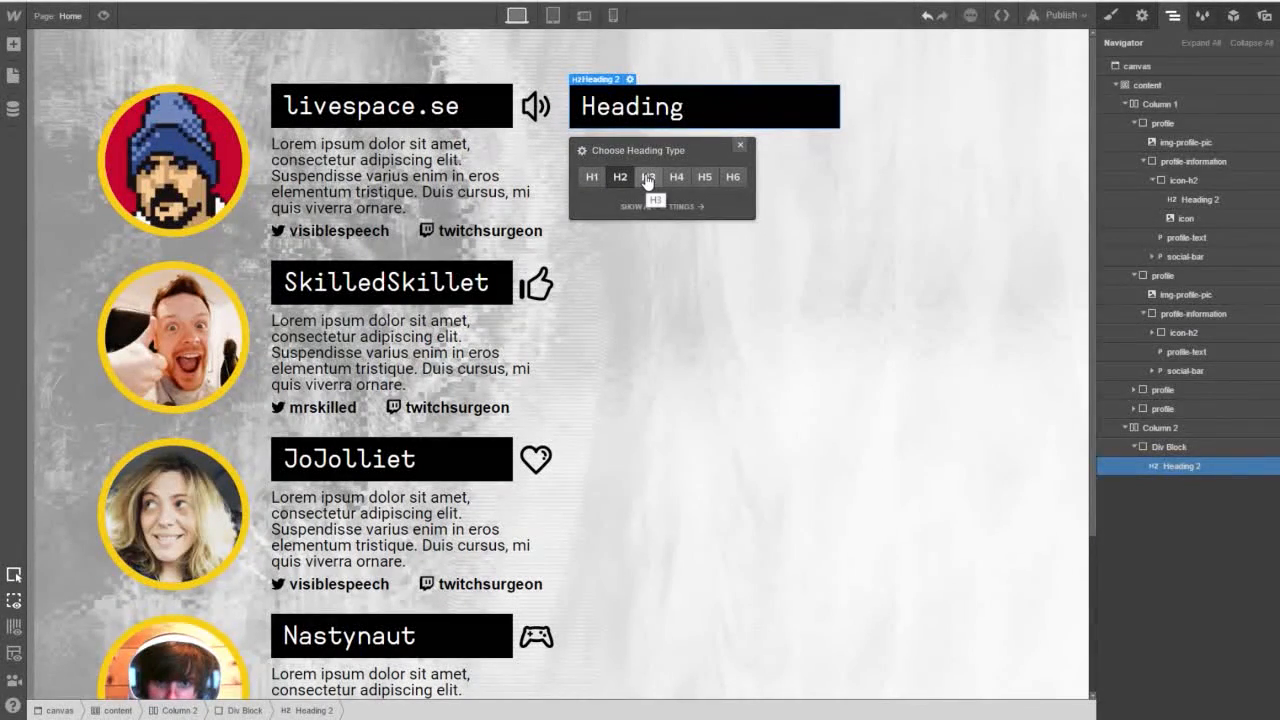
click(637, 180)
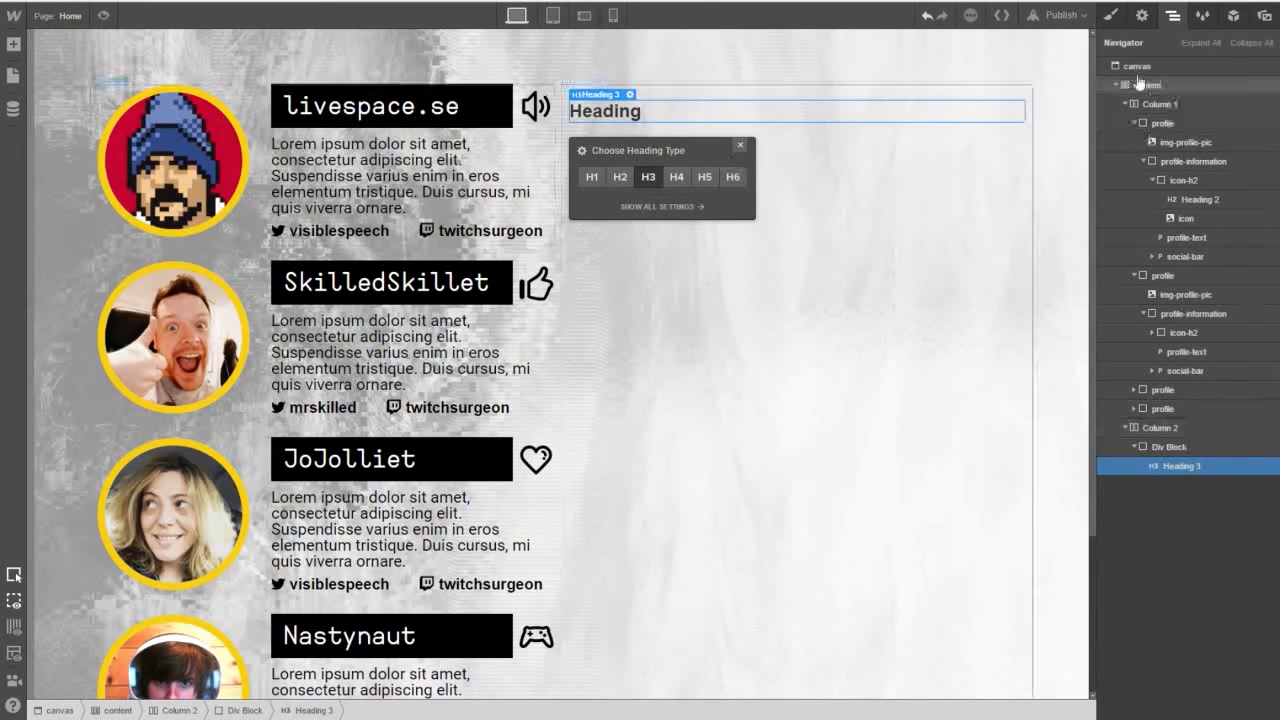
Target the All H3 Headings tag for styling and set its top margin to 0.
click(1141, 18)
click(1110, 15)
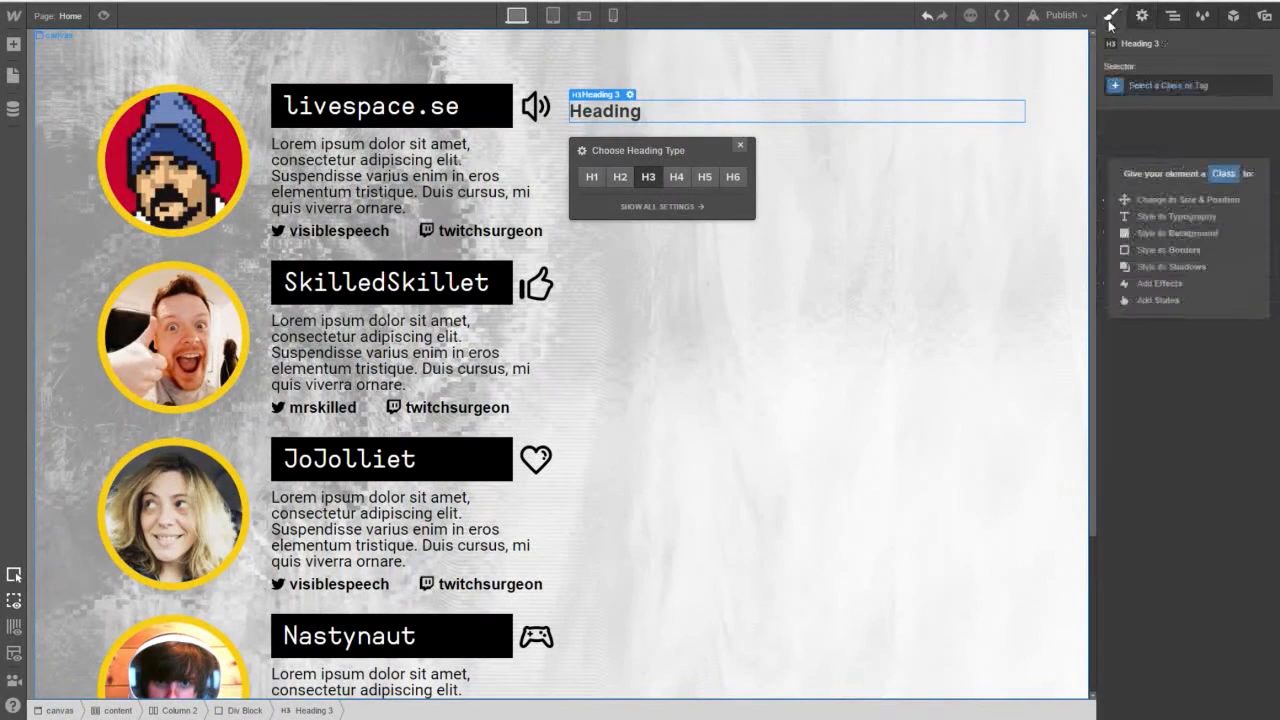
click(1150, 87)
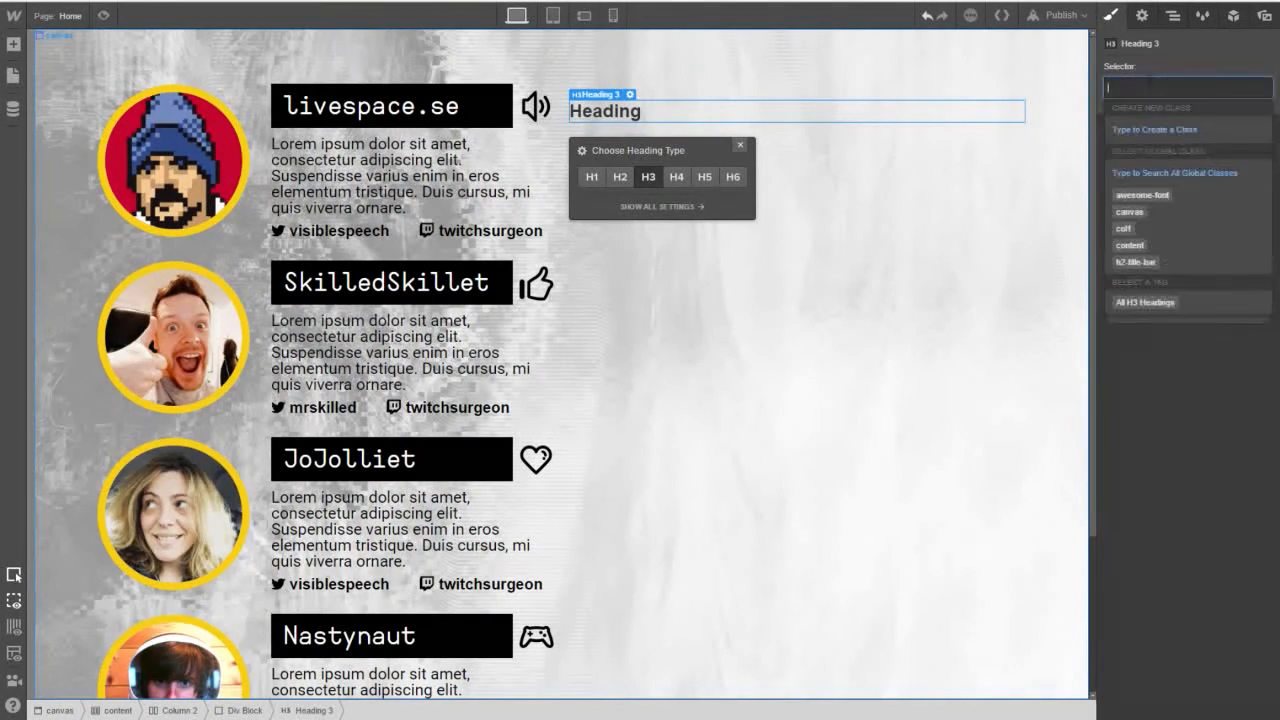
click(1157, 301)
click(1189, 208)
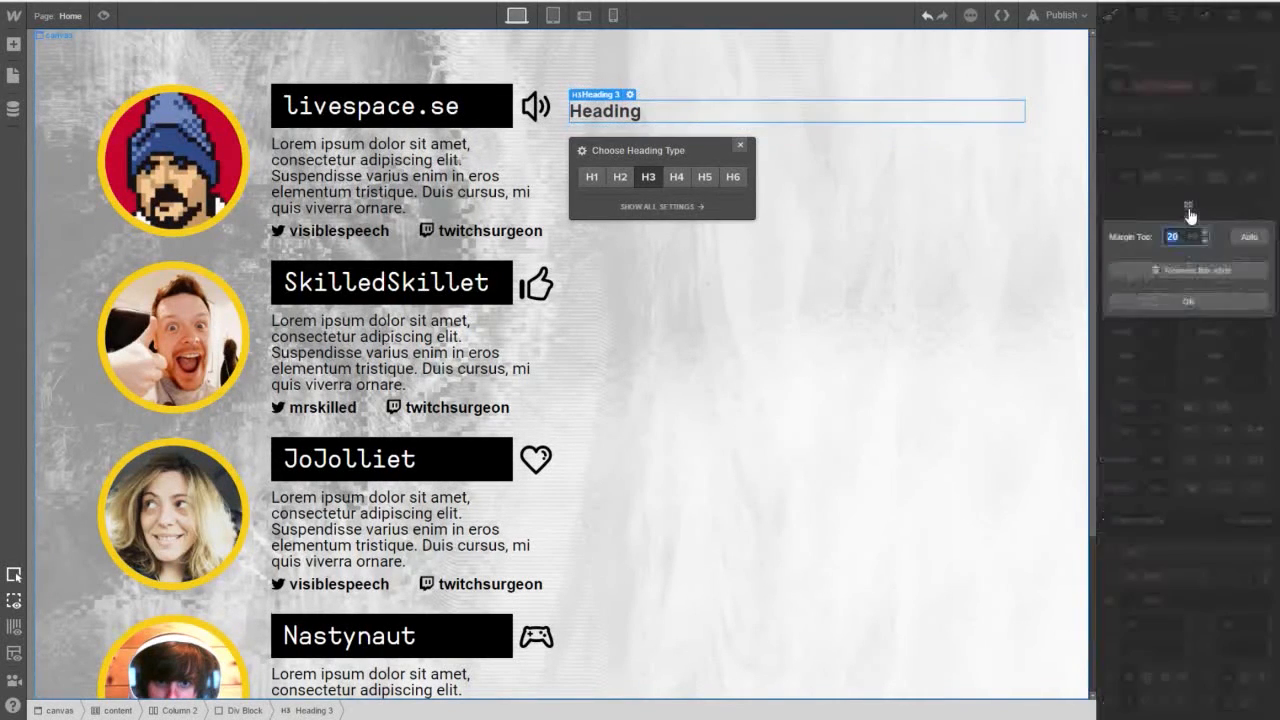
text(0)
key(Return)
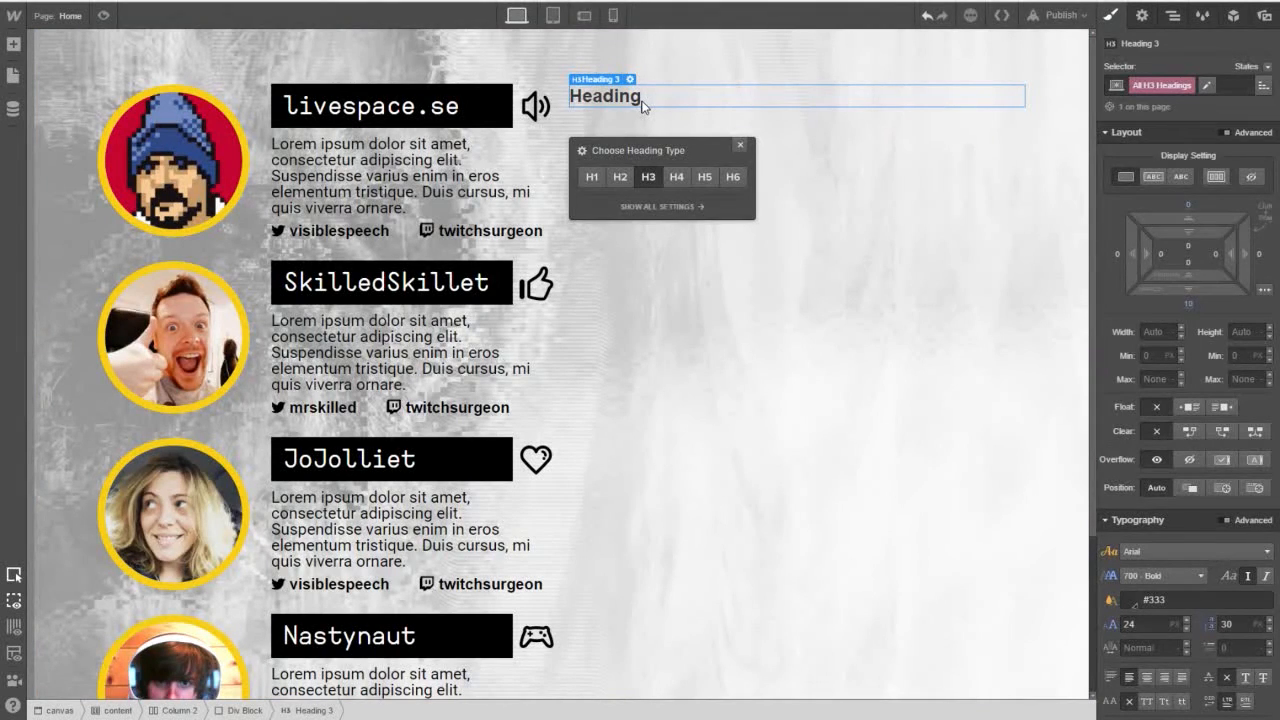
Style all H3 headings with the Ahamono monospaced font in black at size 31 px.
scroll(1148, 566, down, 2)
click(1147, 475)
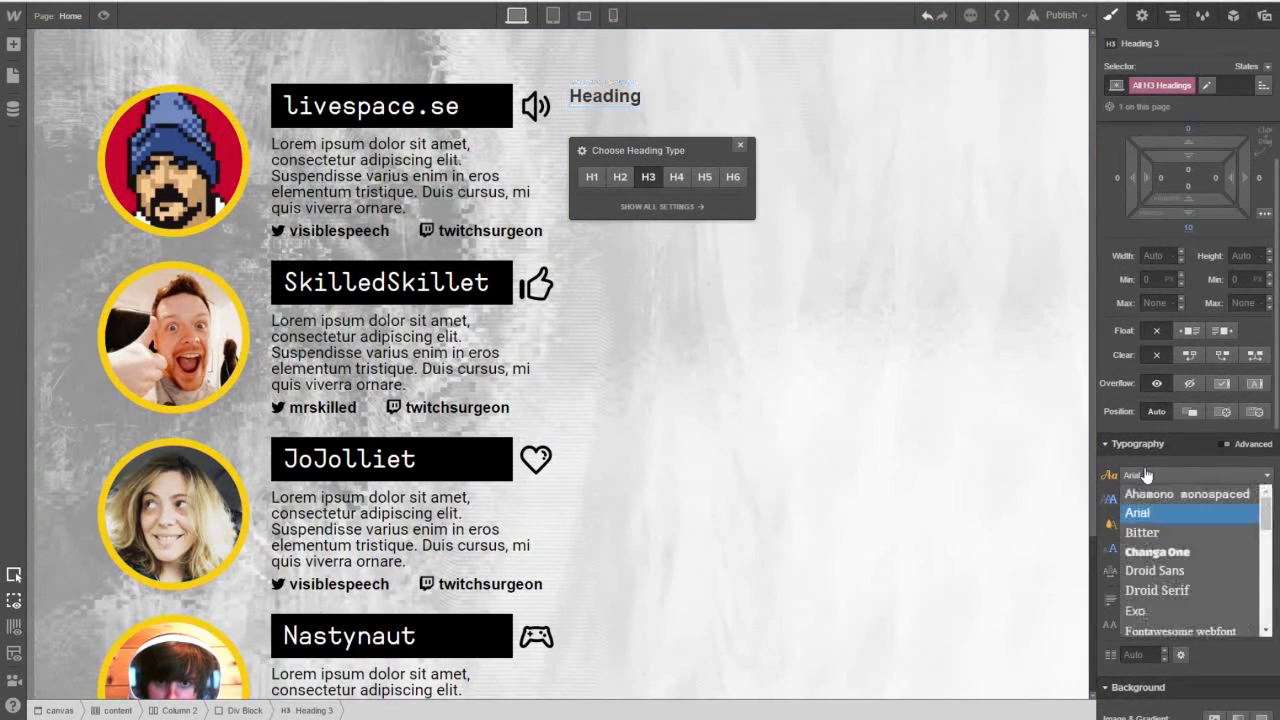
scroll(1155, 540, down, 5)
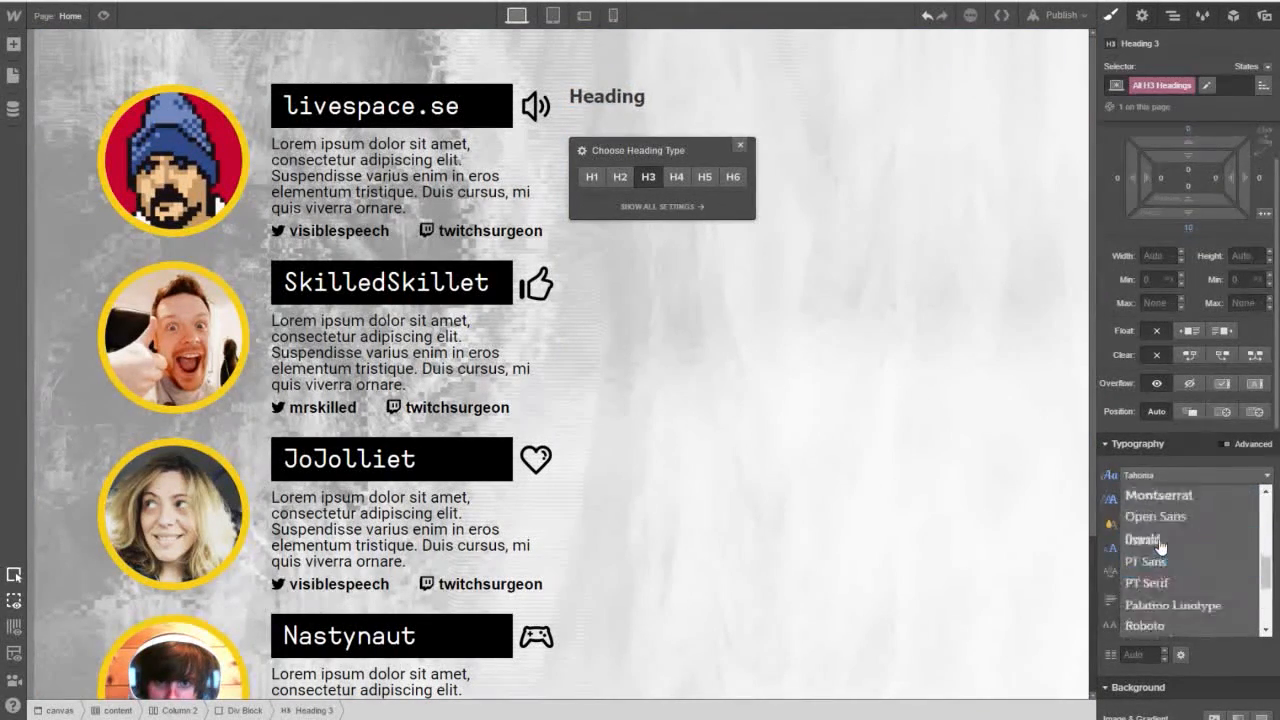
scroll(1160, 545, up, 7)
click(1165, 580)
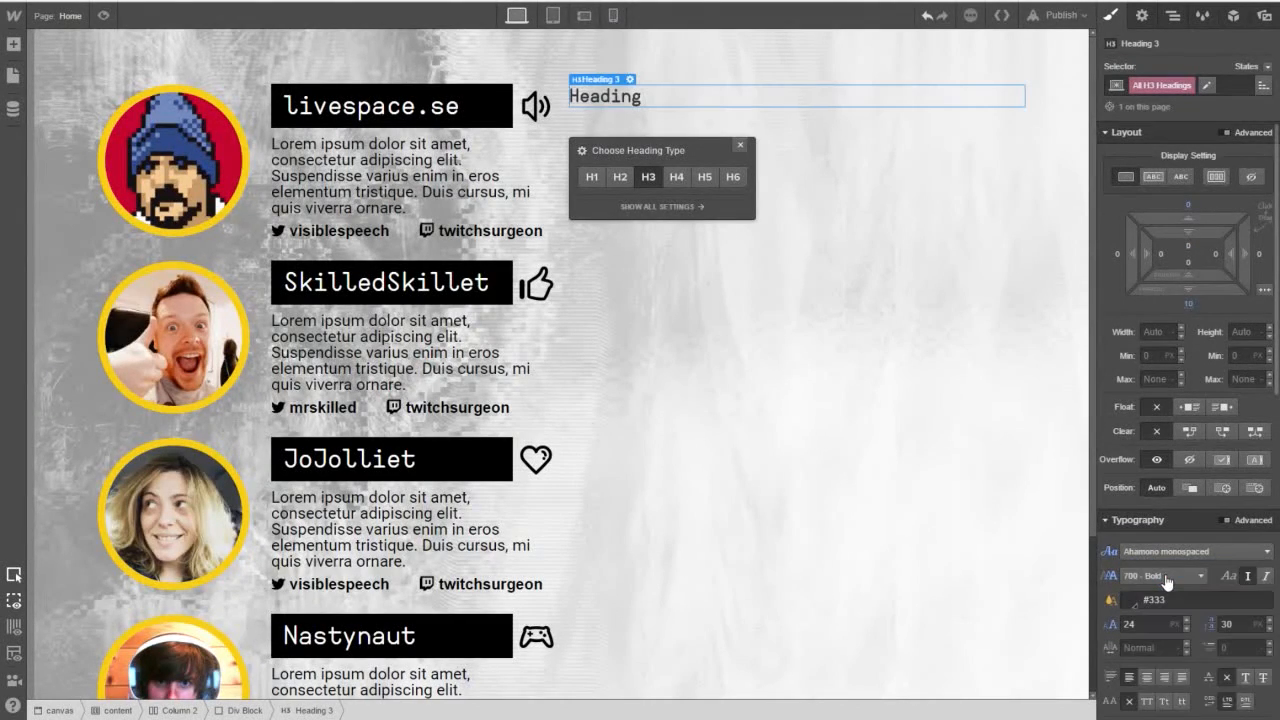
click(1135, 600)
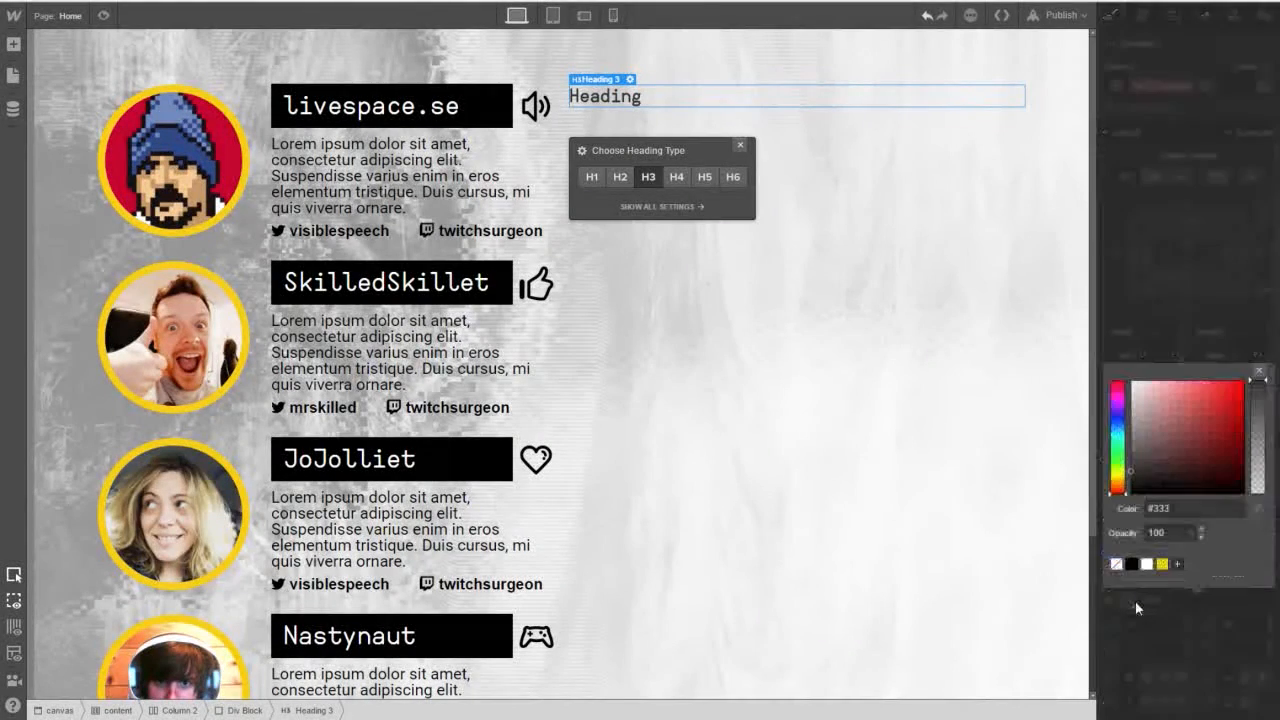
click(1131, 564)
click(1160, 610)
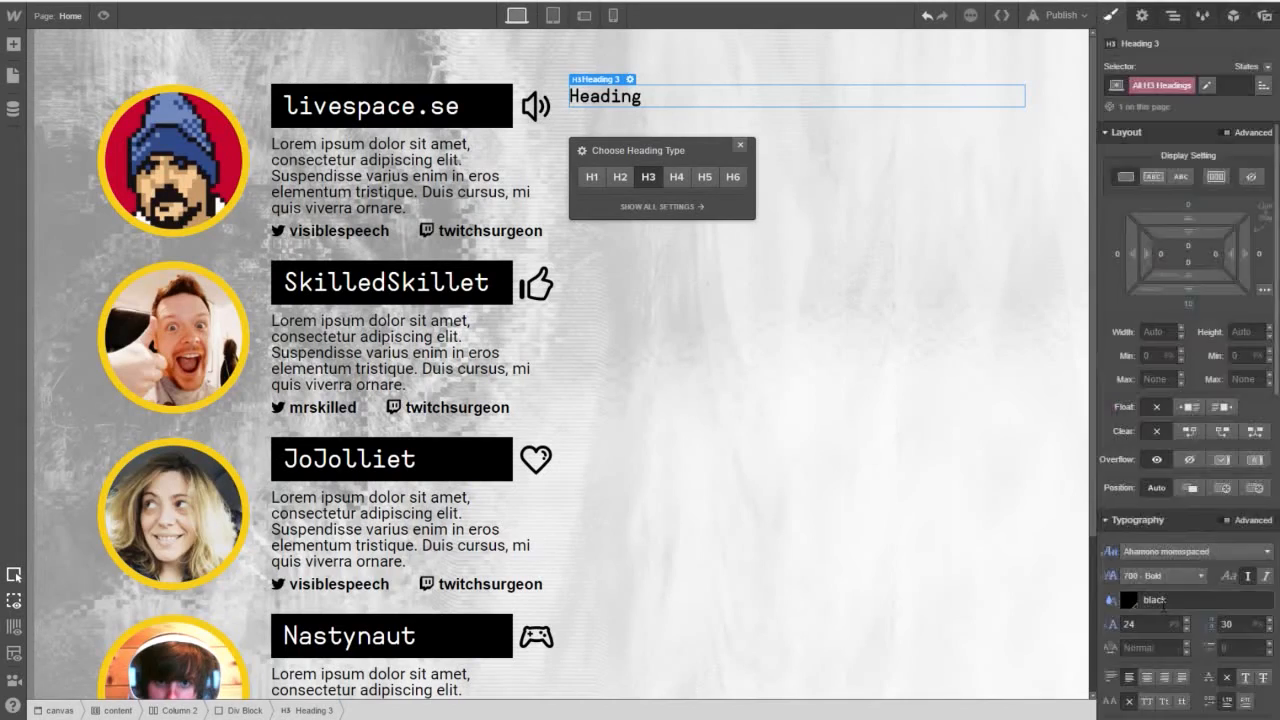
scroll(1180, 530, down, 3)
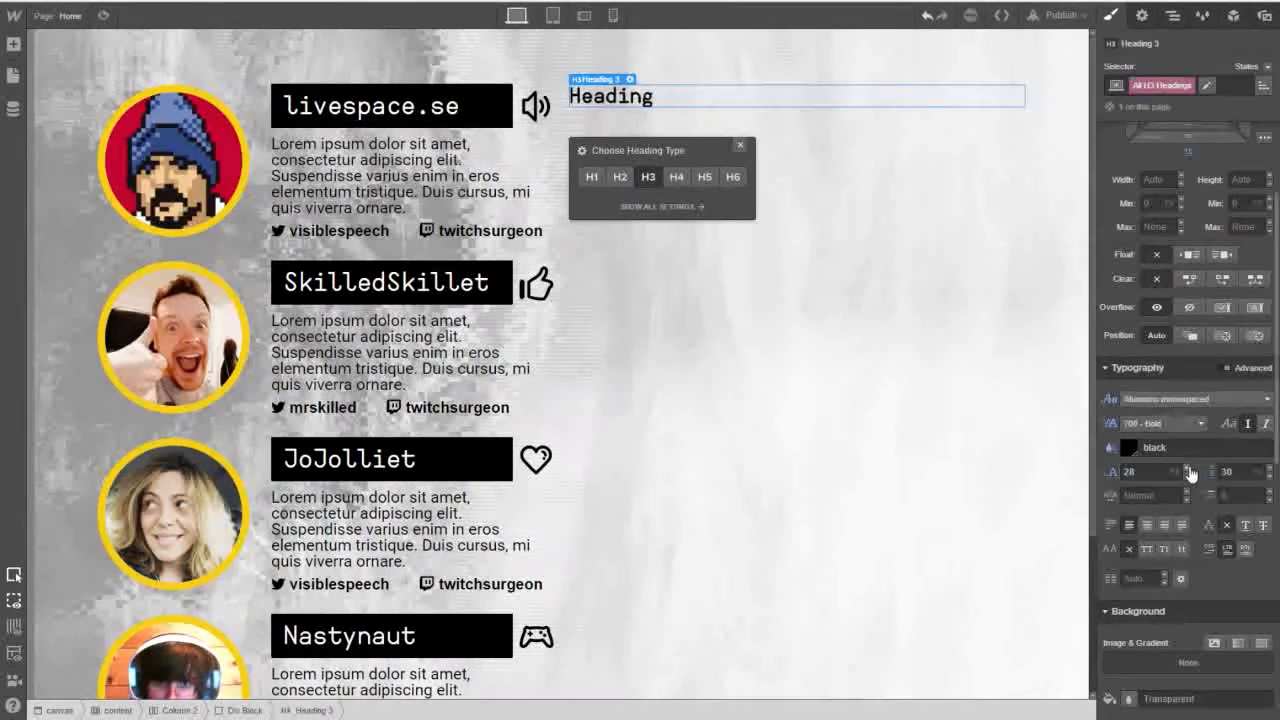
Replace the H3 heading's placeholder text with "livespace.se".
double_click(646, 92)
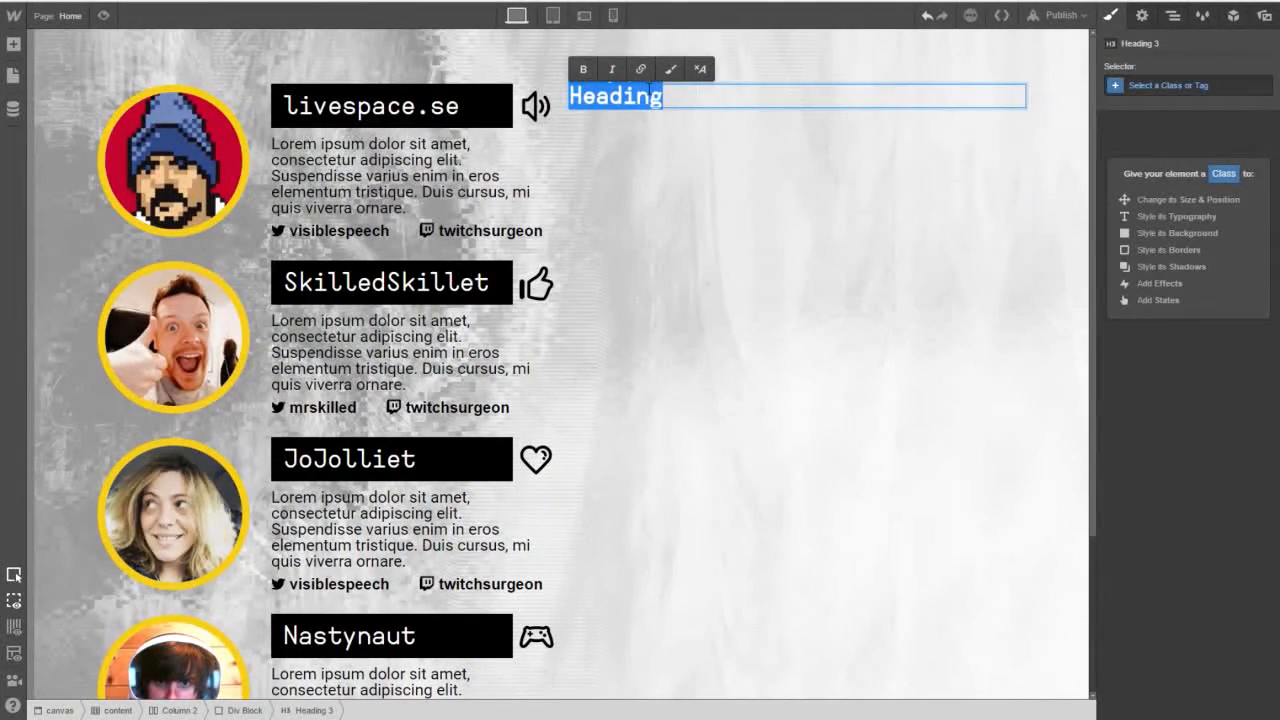
text(lives)
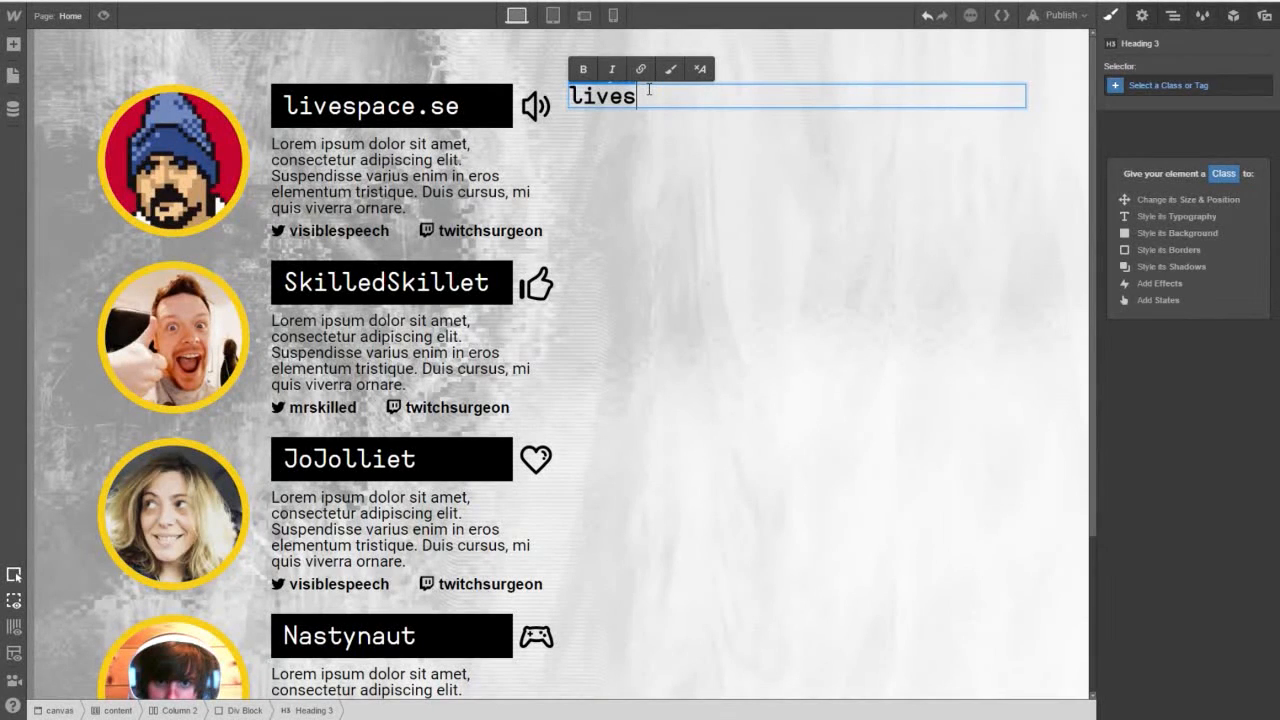
text(pace)
text(.se)
key(BackSpace)
text(se)
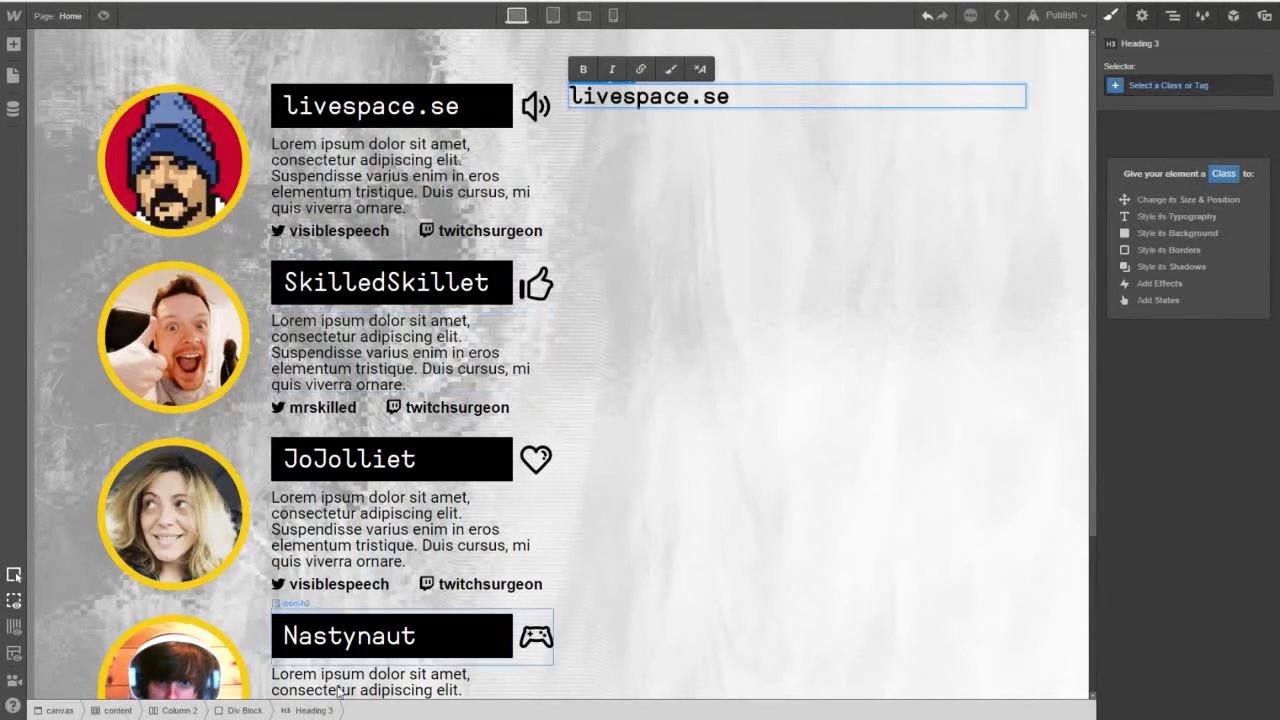
key(Escape)
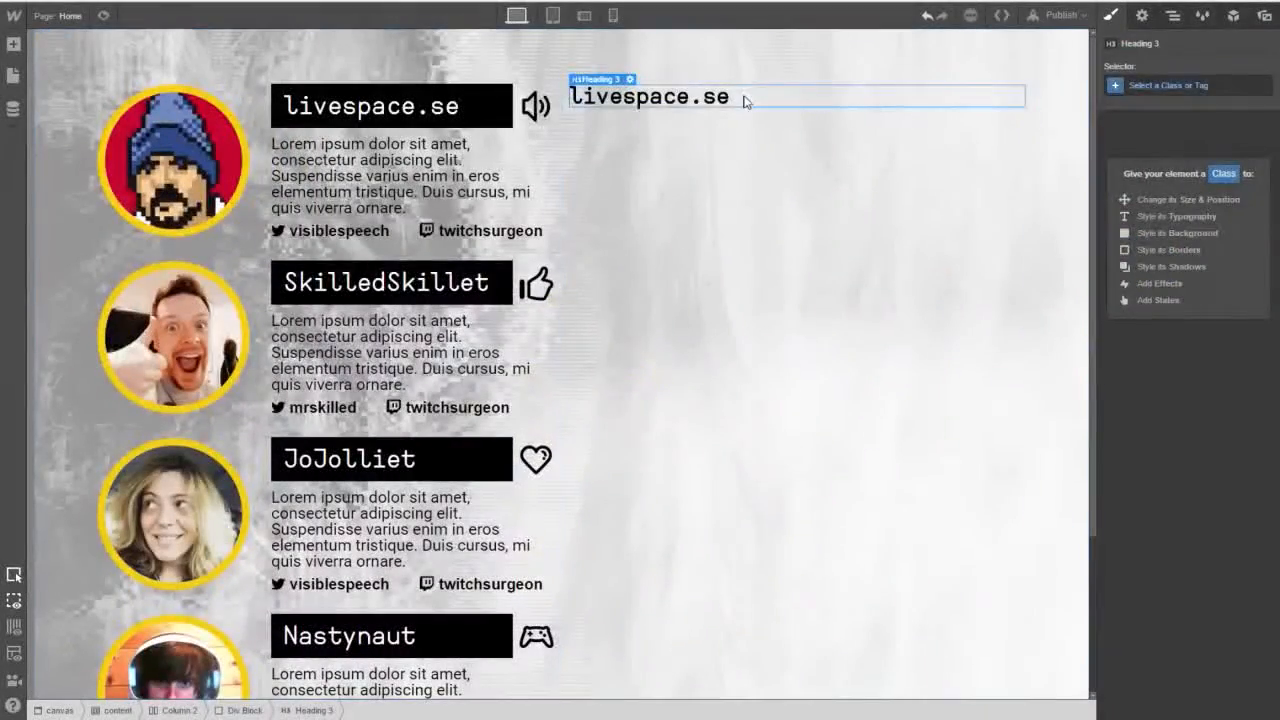
double_click(757, 95)
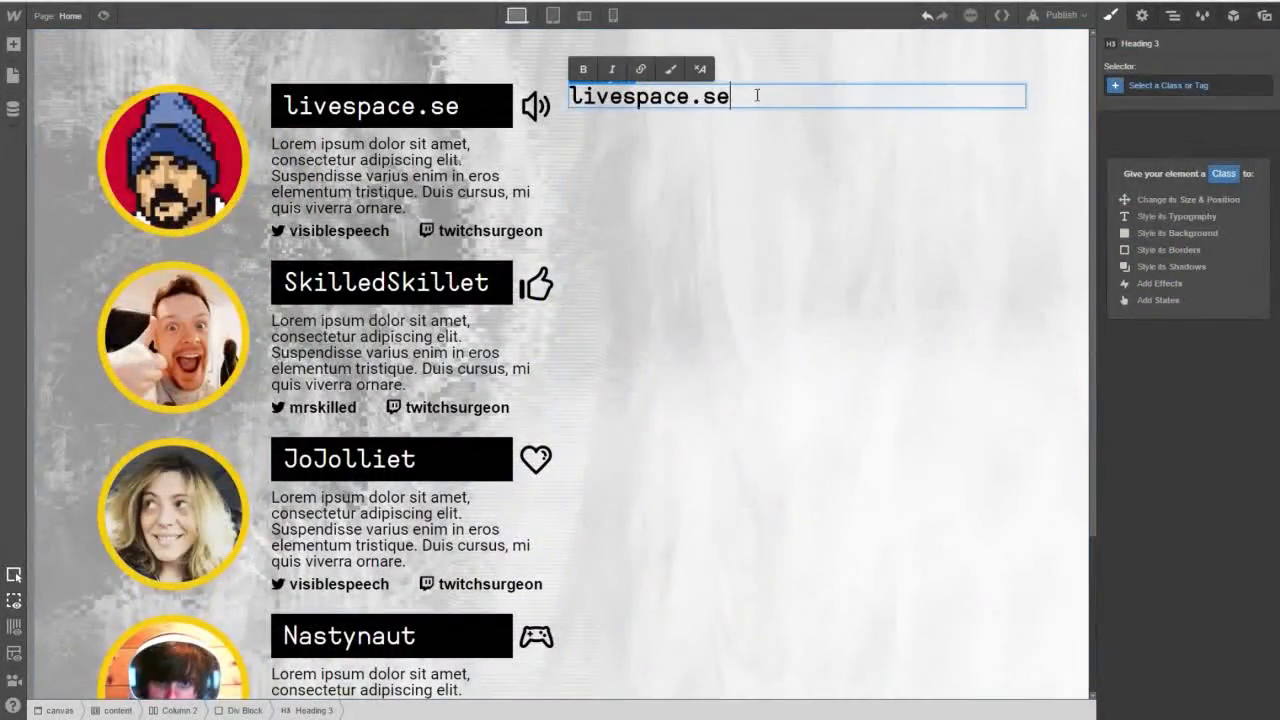
key(shift+Return)
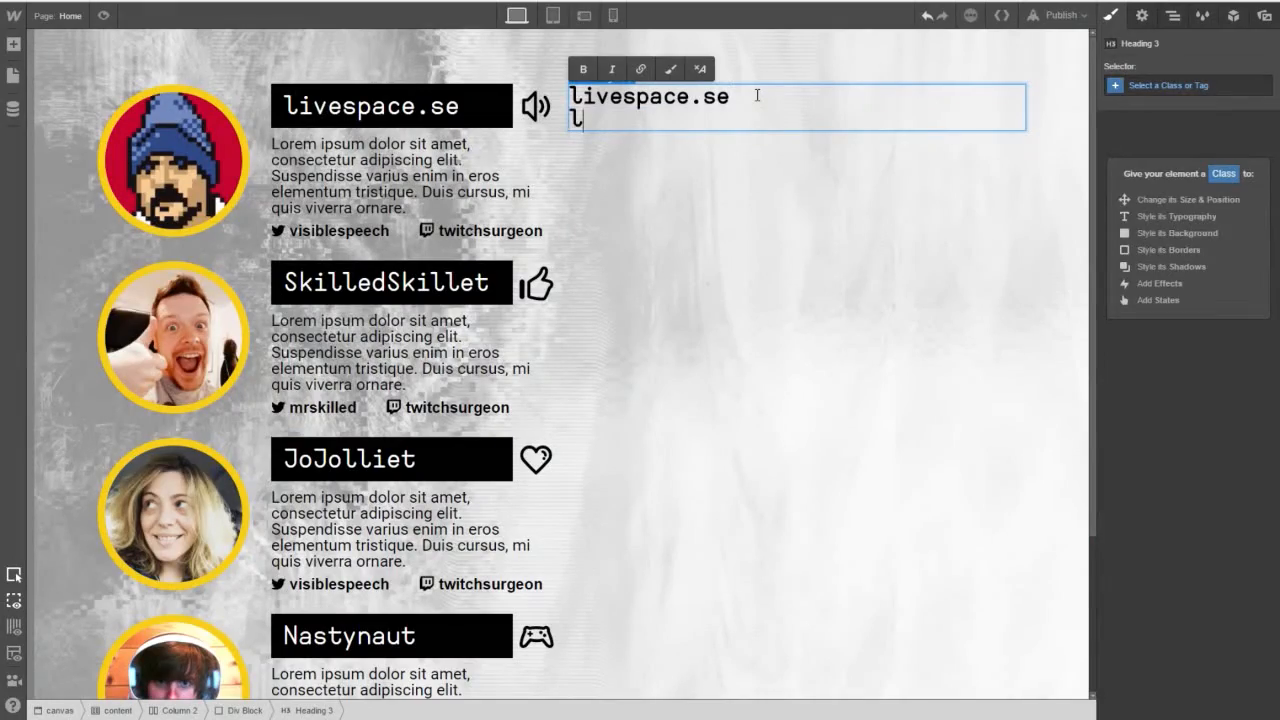
key(Escape)
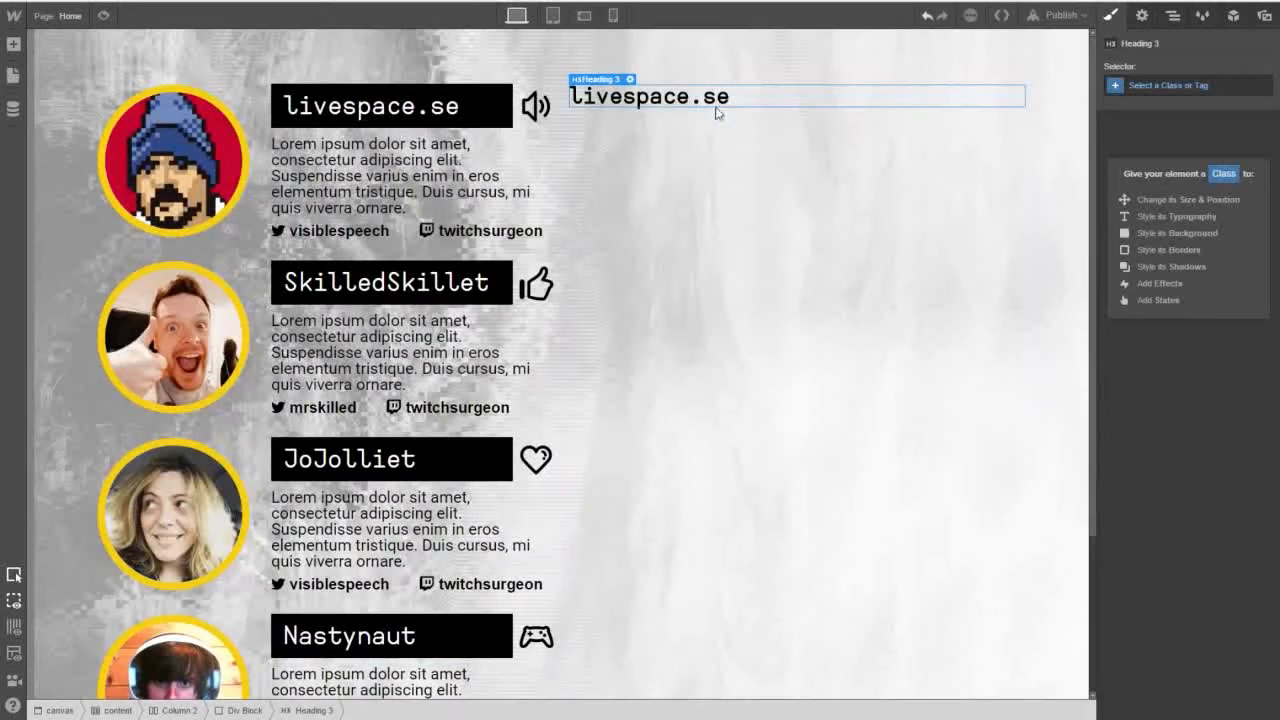
Add the lines "live podcast" and "..." below "livespace.se" in the H3 heading.
double_click(737, 96)
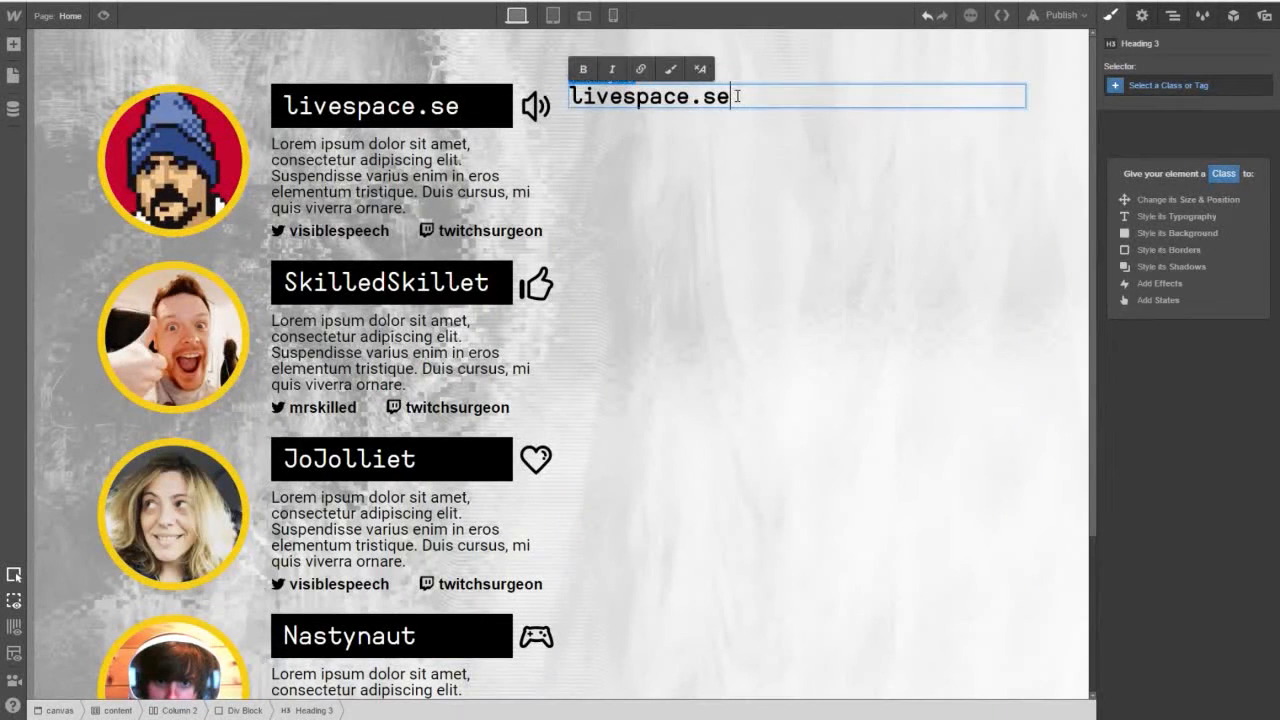
key(Return)
text(live )
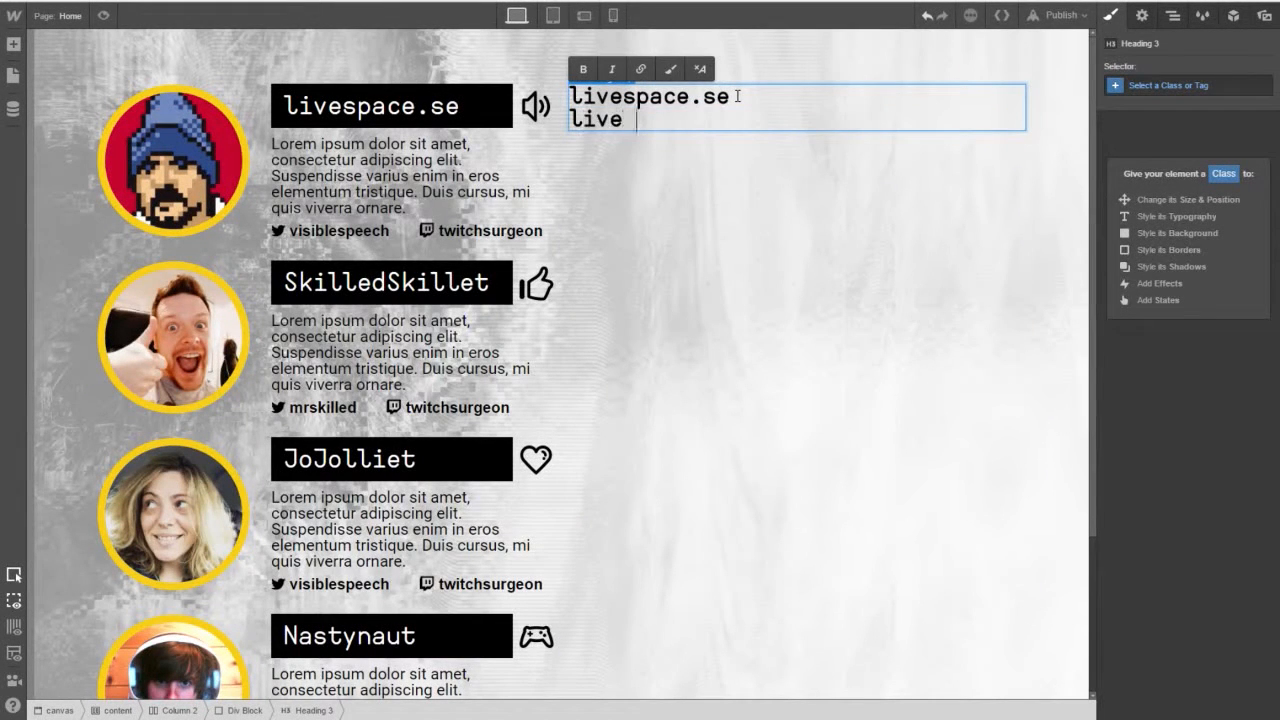
text(podcast)
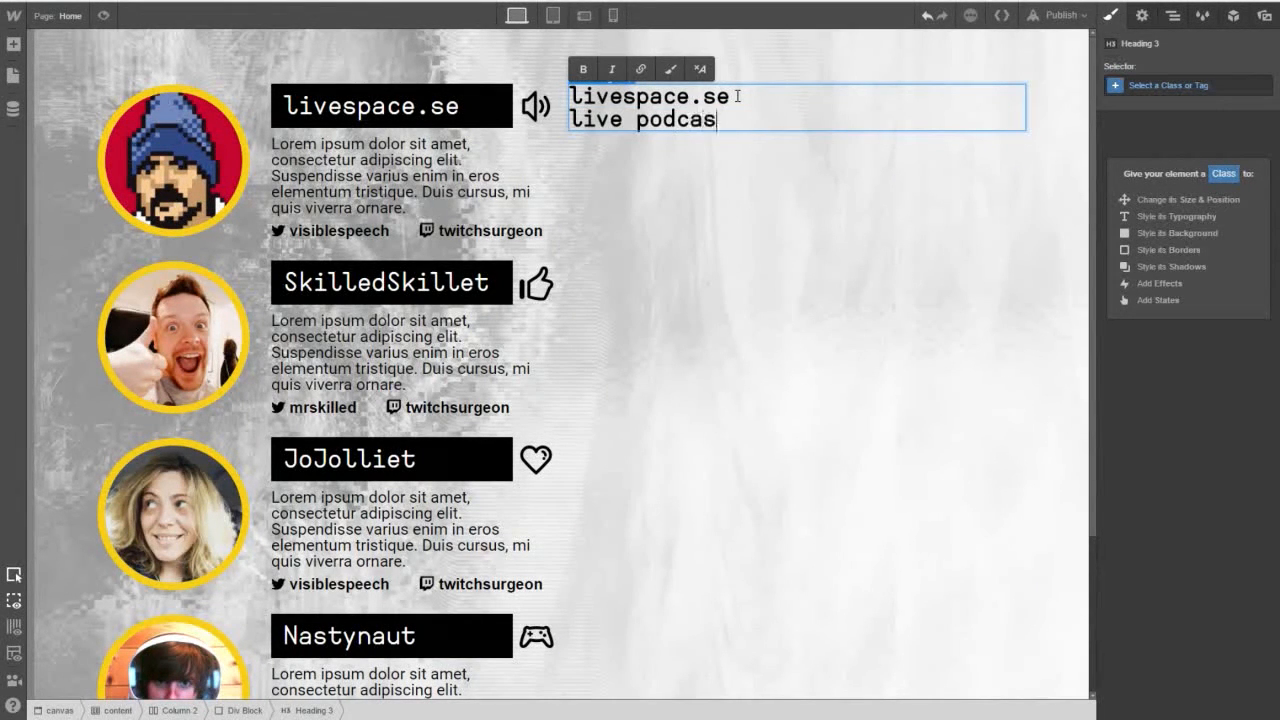
key(Return)
text(...)
key(Return)
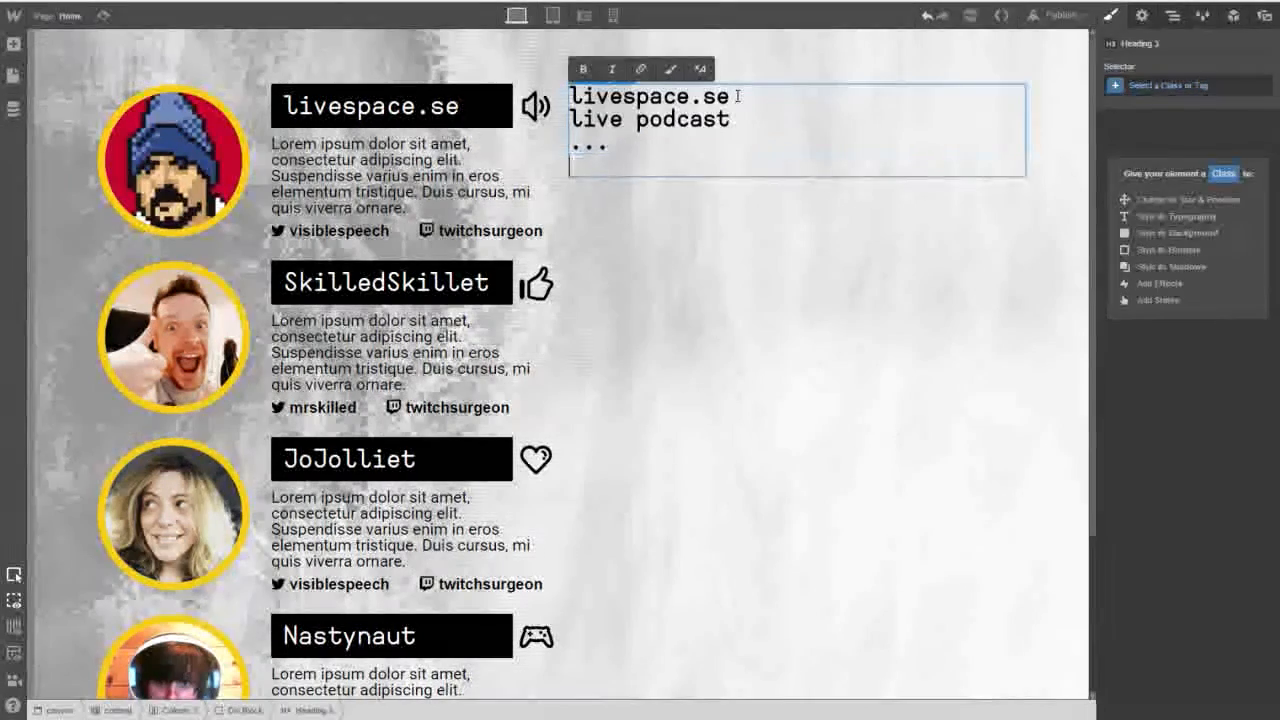
Switch to Photoshop, copy "best cast all around the world" from mockup.psd, and paste it below the dots in the Webflow heading.
key(alt+Tab)
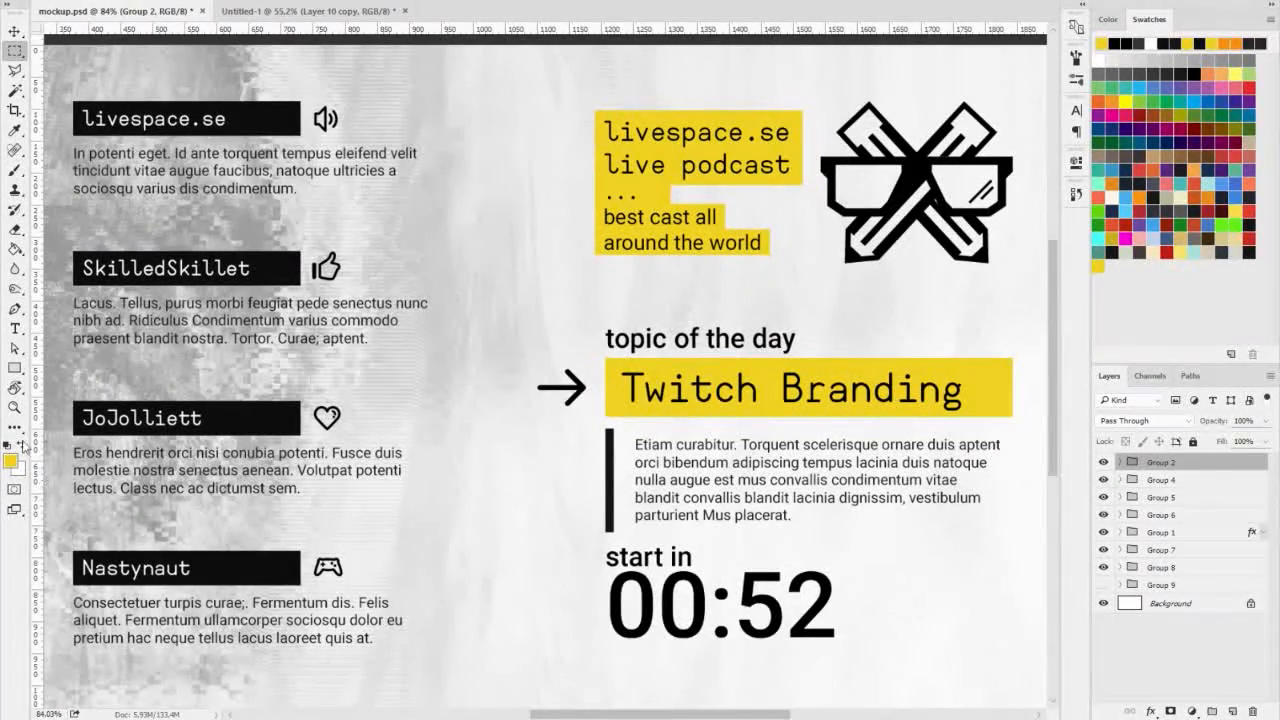
click(14, 328)
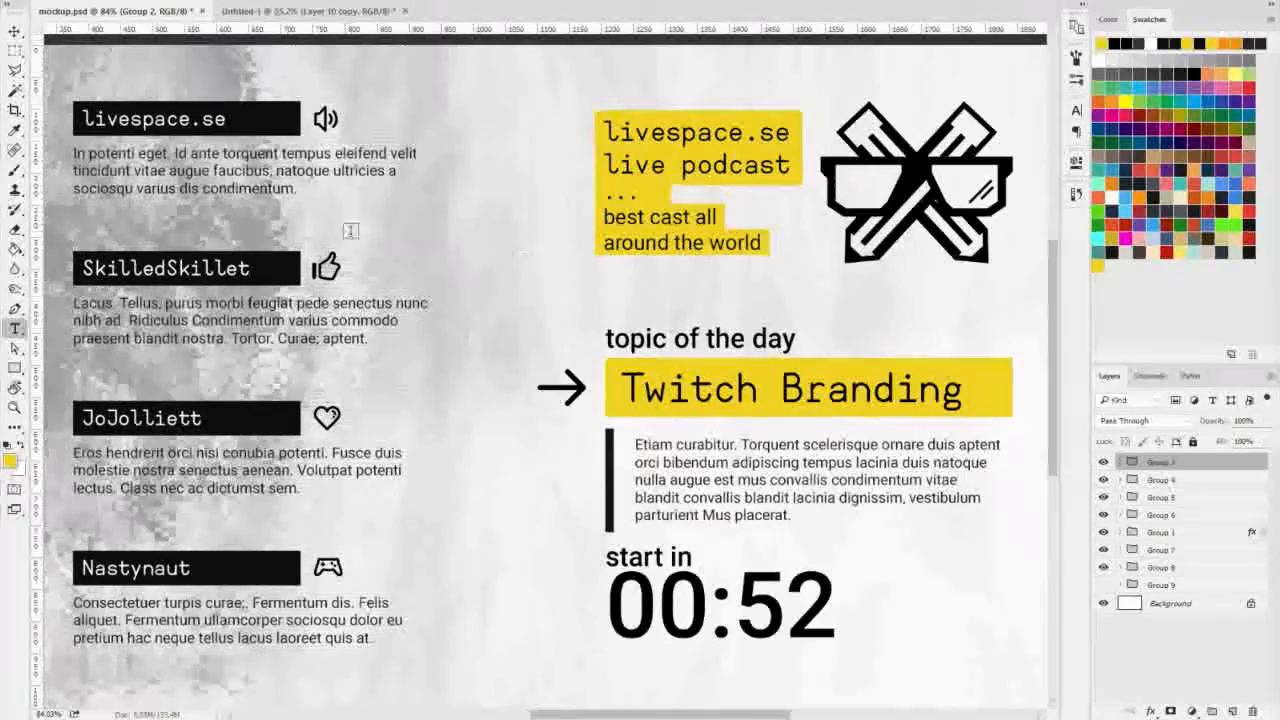
click(620, 217)
drag(603, 216, 763, 243)
key(ctrl+c)
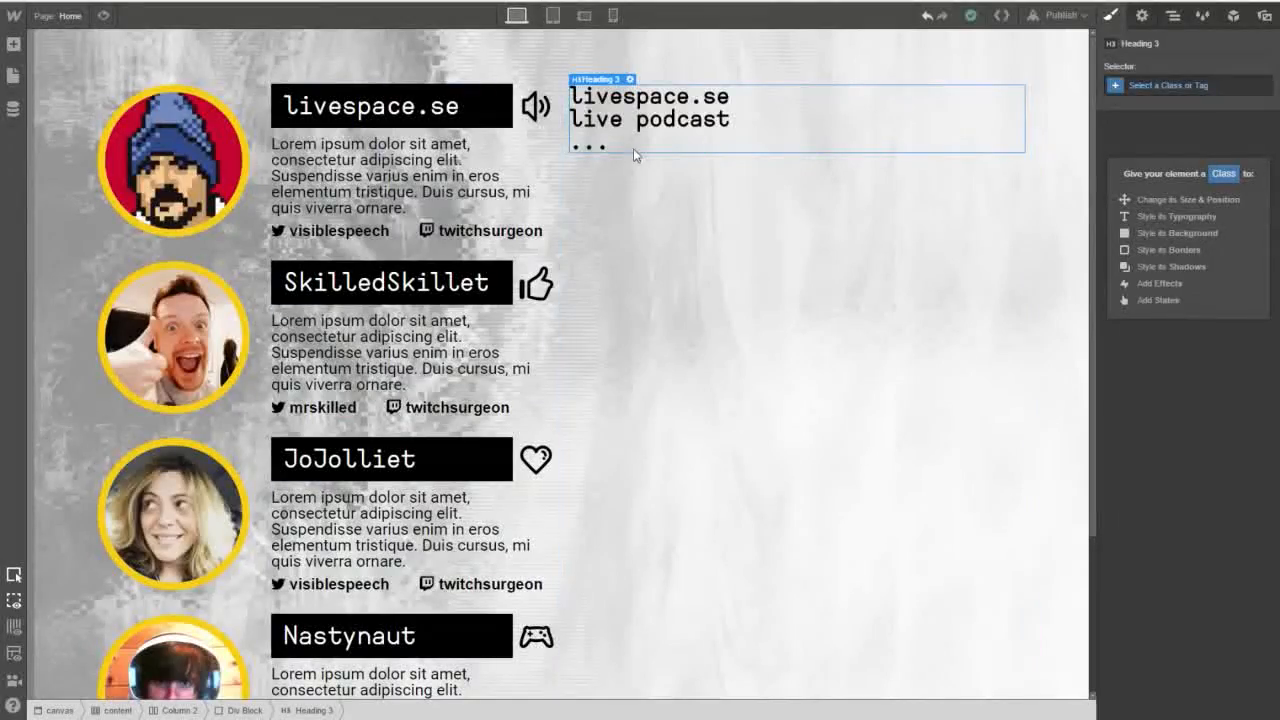
double_click(633, 148)
key(ctrl+v)
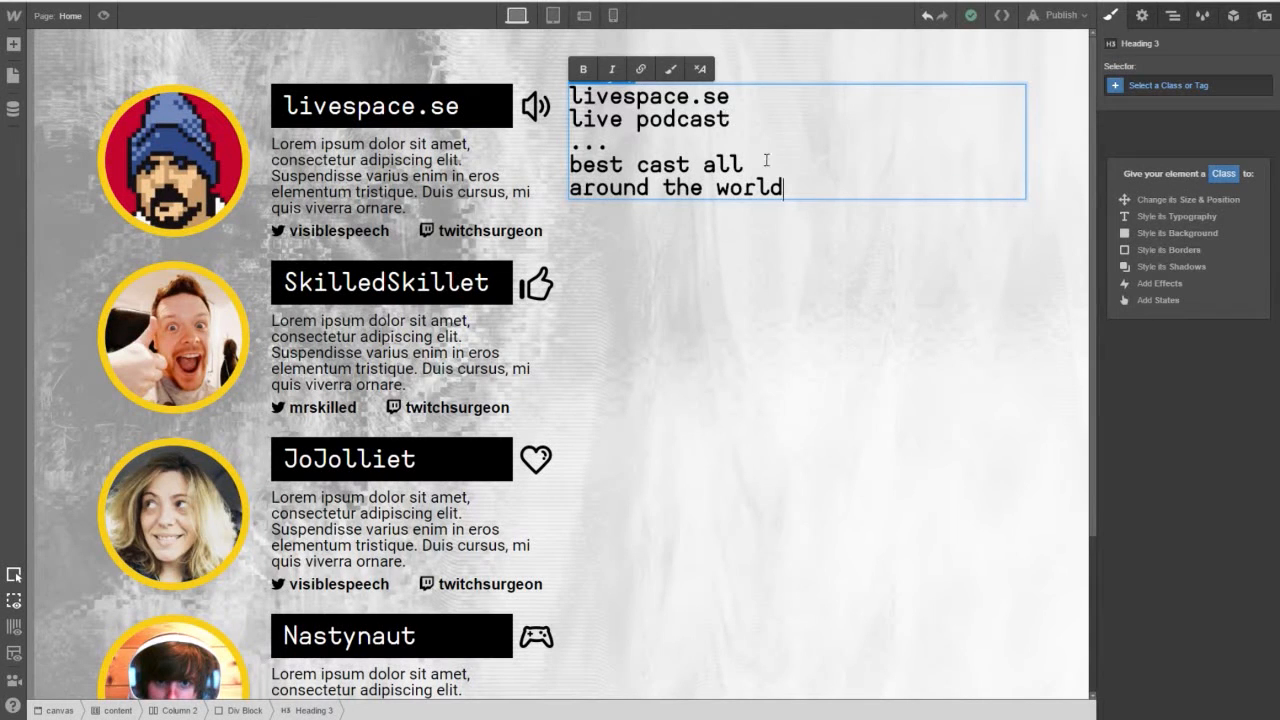
Set the font weight of all H3 headings to 400 - Normal.
drag(785, 188, 572, 93)
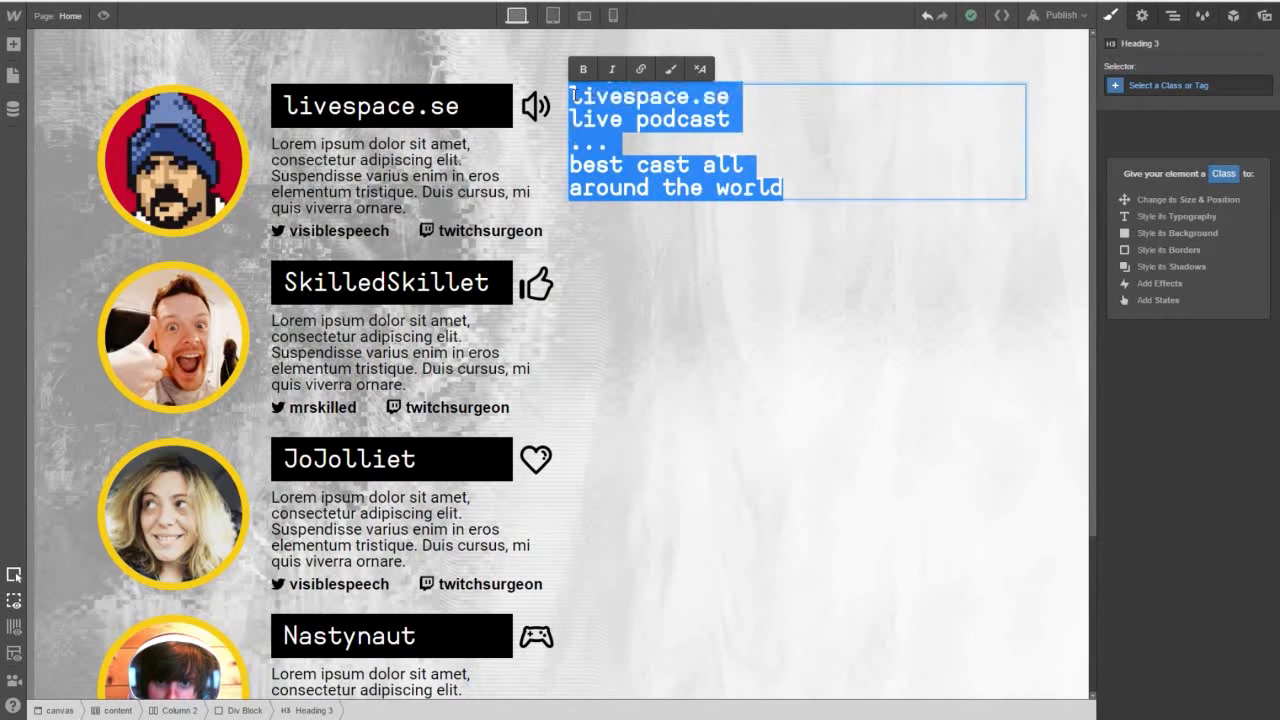
click(1155, 85)
click(1145, 300)
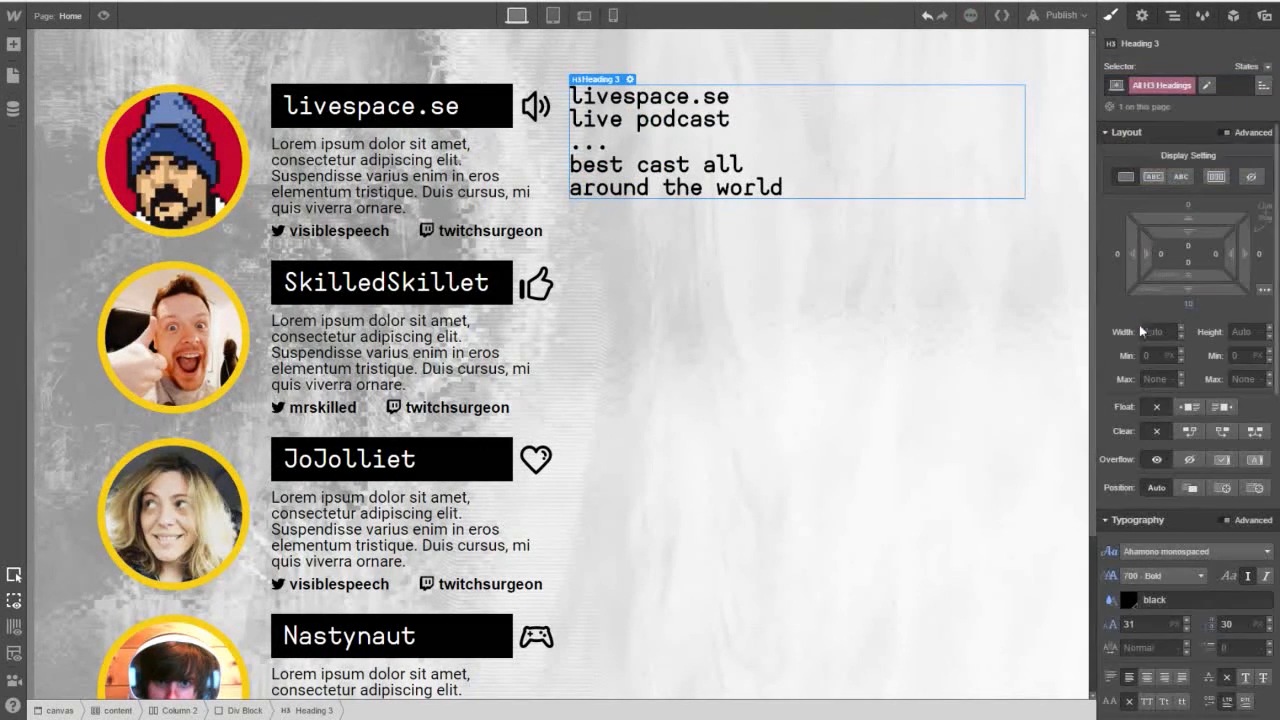
click(1165, 575)
click(1160, 628)
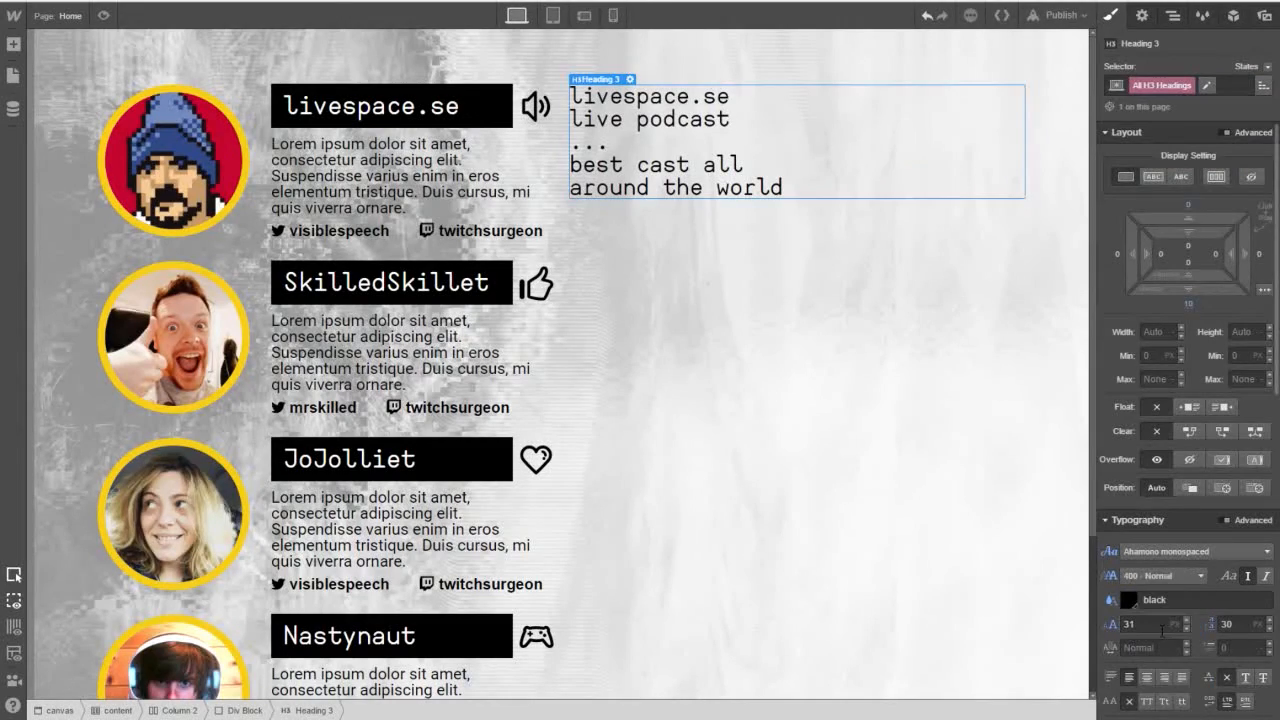
Wrap the text "best cast all around the world" in the H3 heading in a text span.
double_click(683, 187)
key(Right)
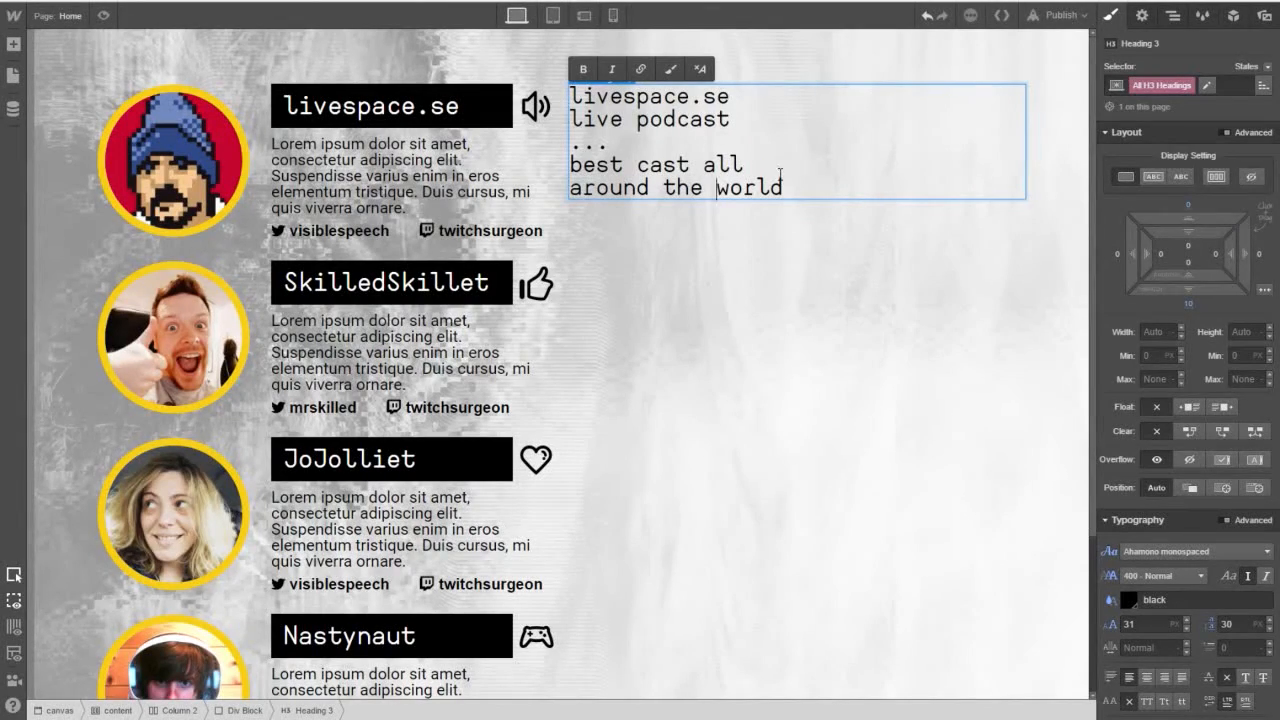
drag(795, 184, 568, 166)
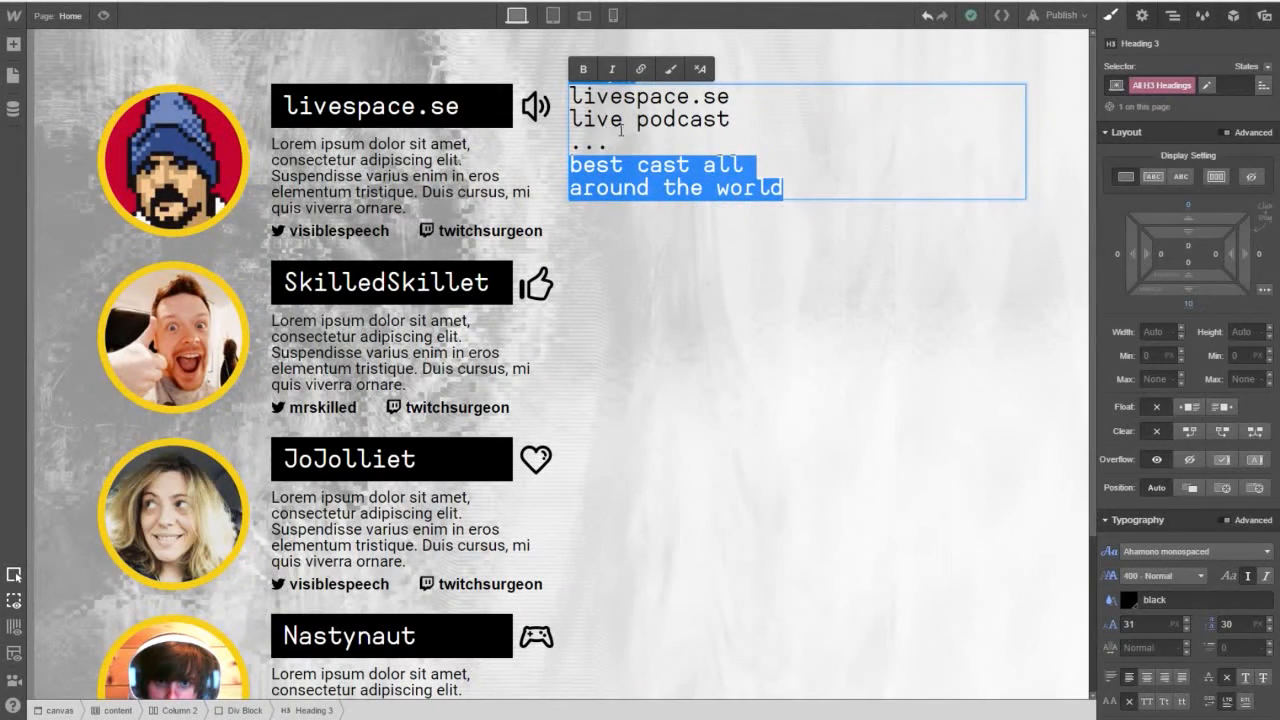
click(677, 72)
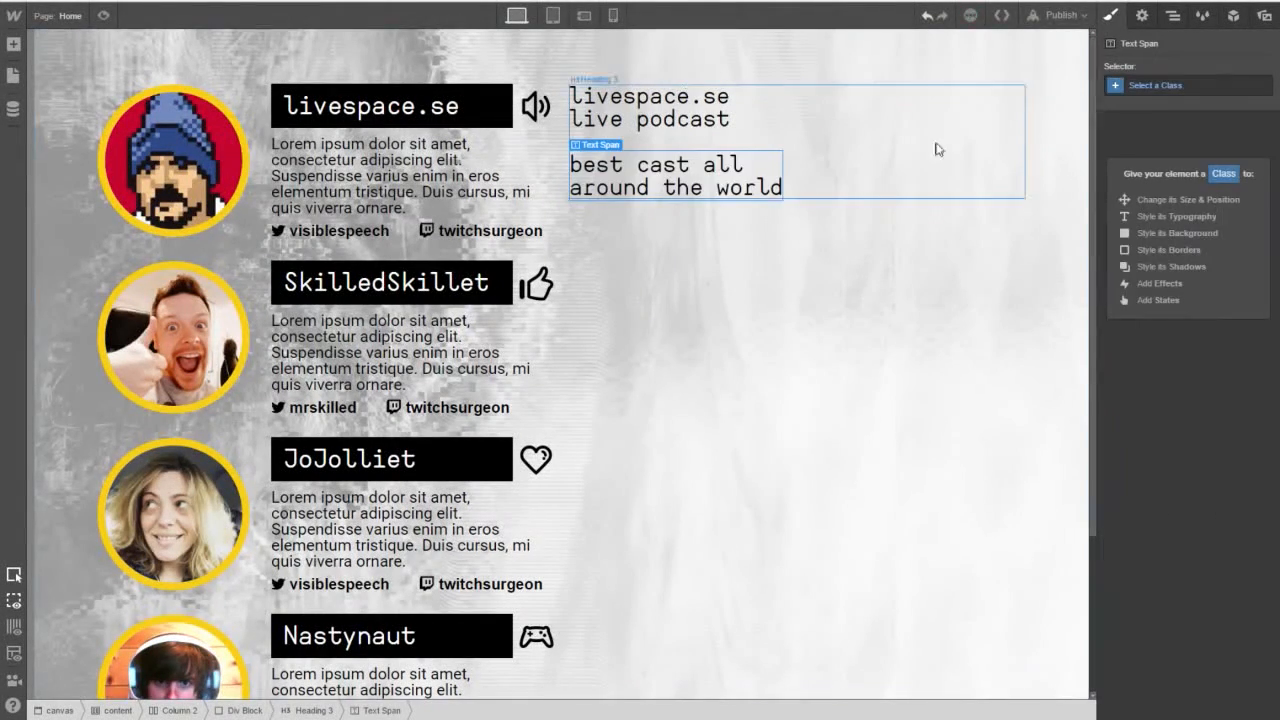
Create the class h3-span-bottom on the text span around "best cast all around the world".
click(1167, 88)
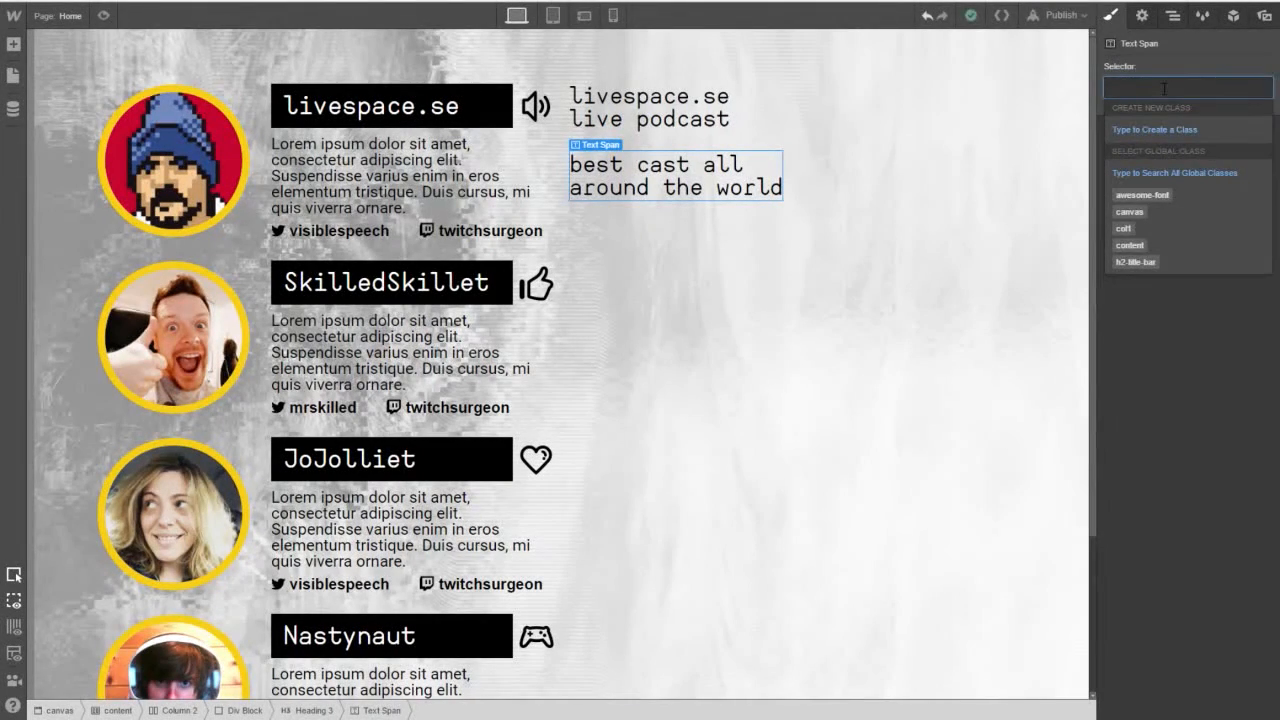
text(h3-span-)
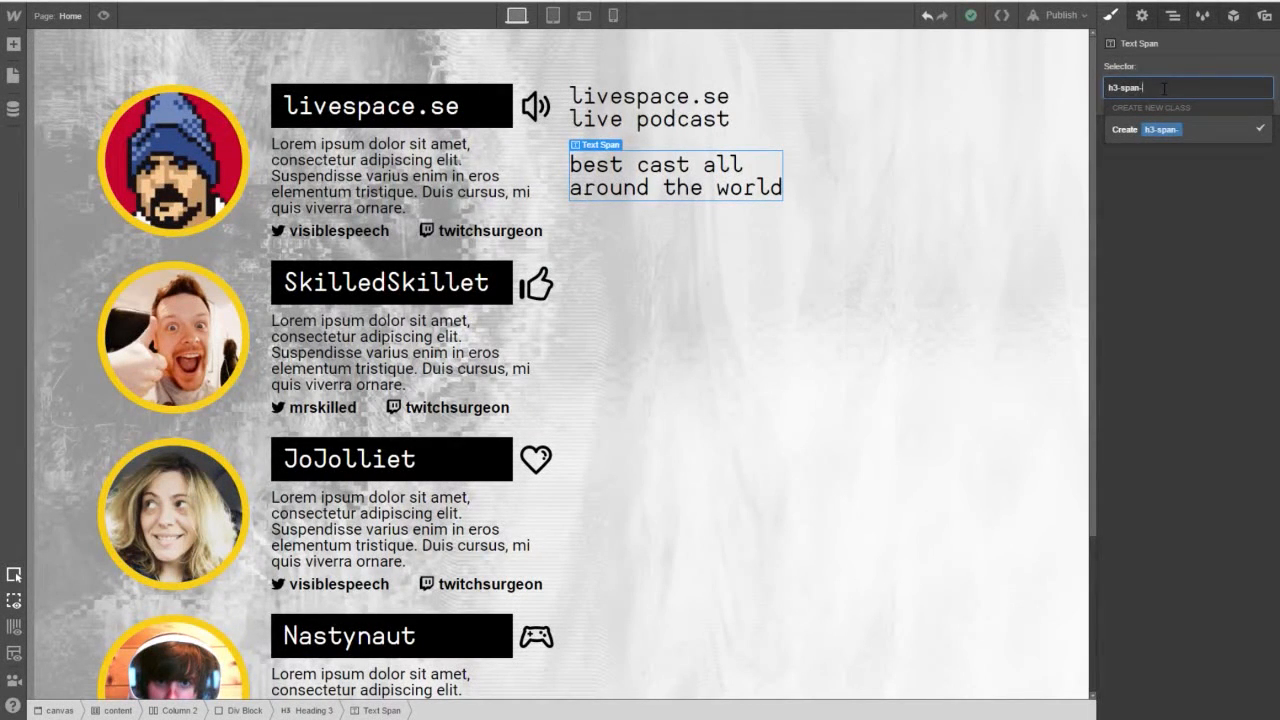
text(bottom)
key(Return)
Set the font of the h3-span-bottom text span to Roboto.
scroll(1171, 534, down, 3)
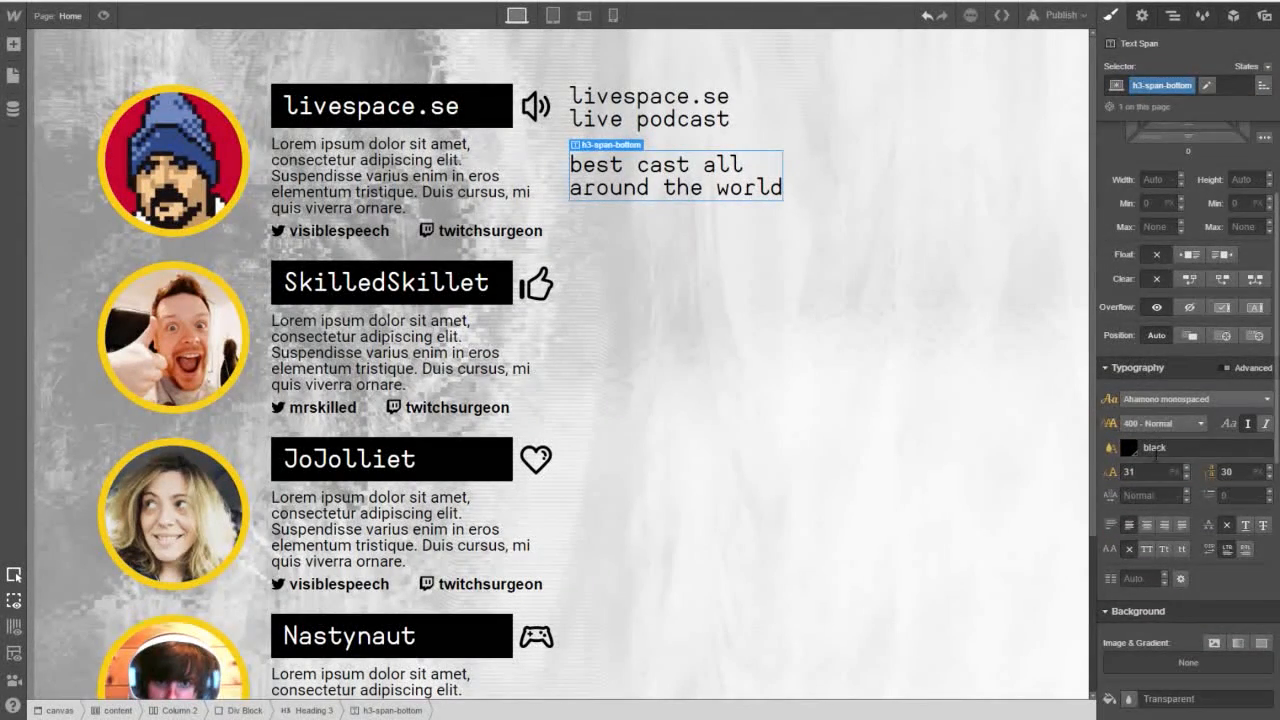
click(1168, 400)
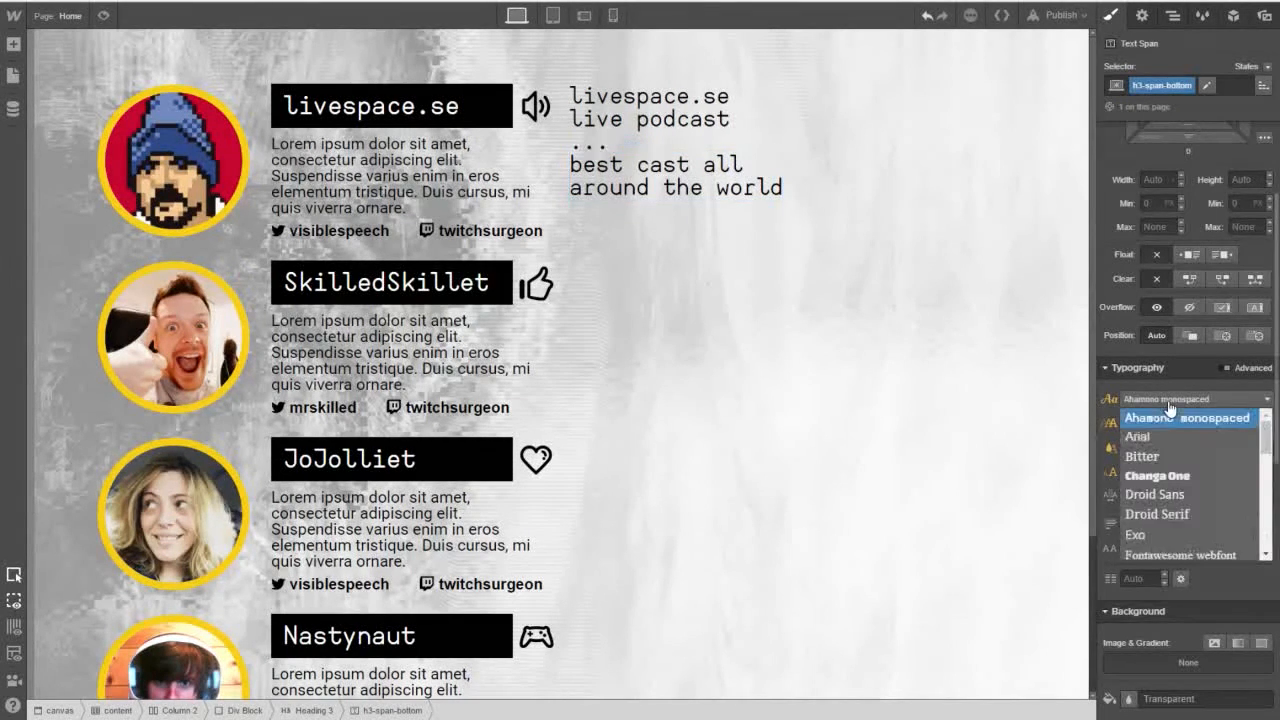
scroll(1160, 470, down, 5)
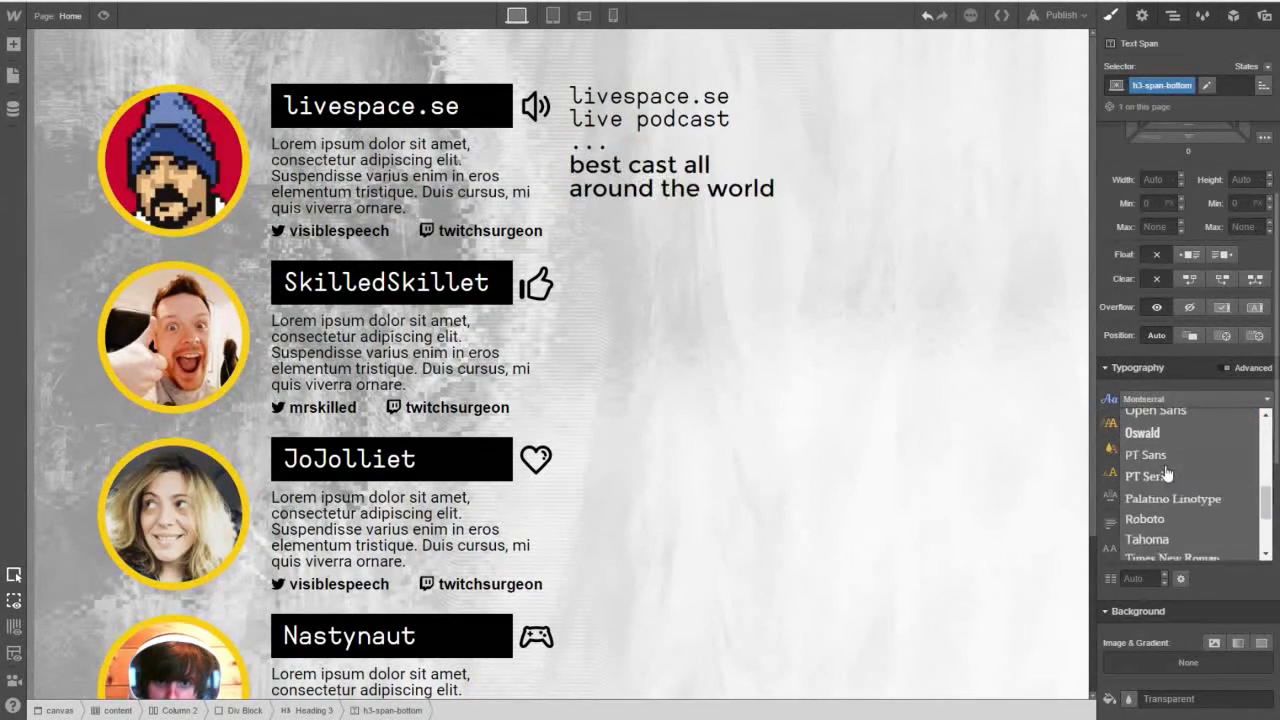
click(1166, 518)
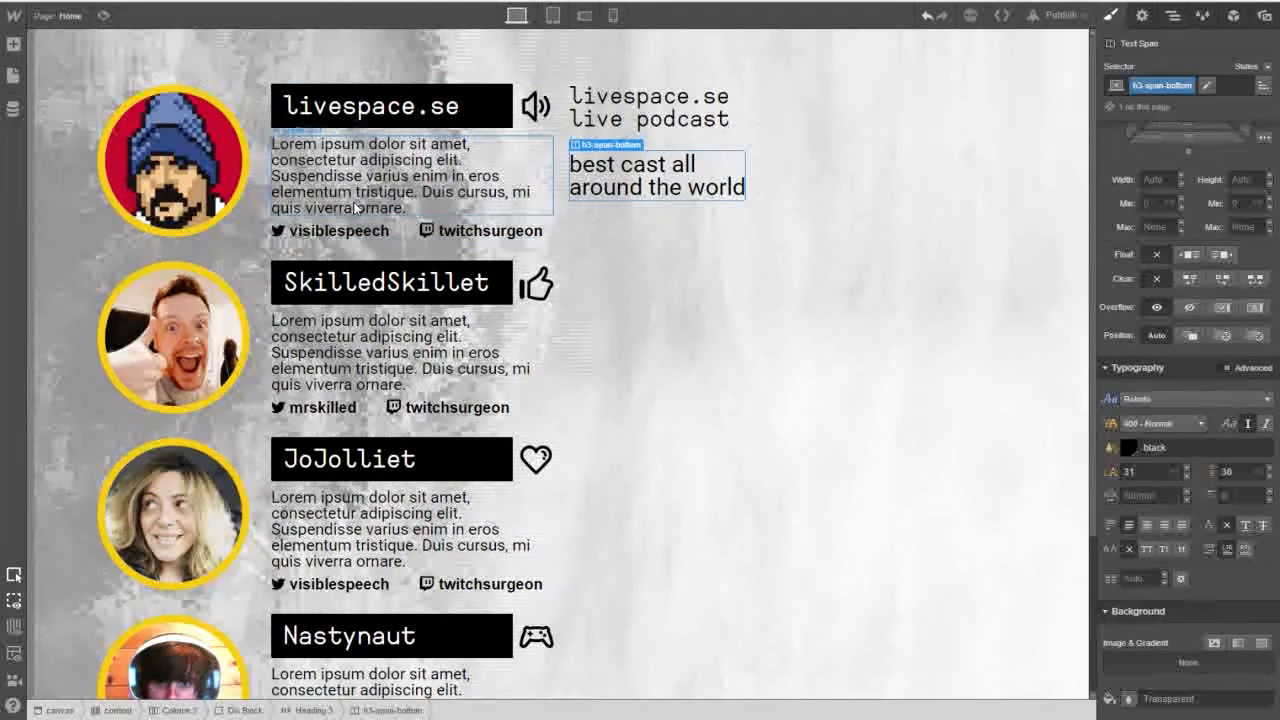
Try to reselect the "best cast all around the world" span directly within the heading's text.
click(612, 142)
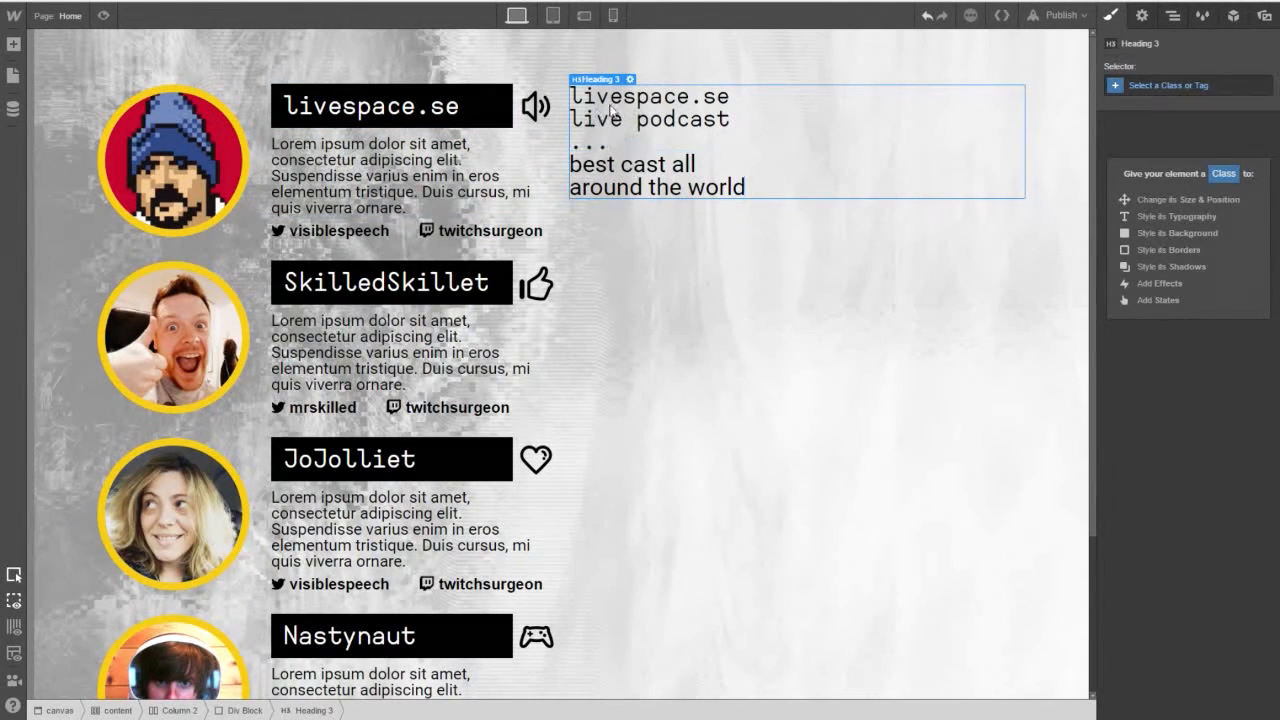
click(634, 181)
double_click(634, 181)
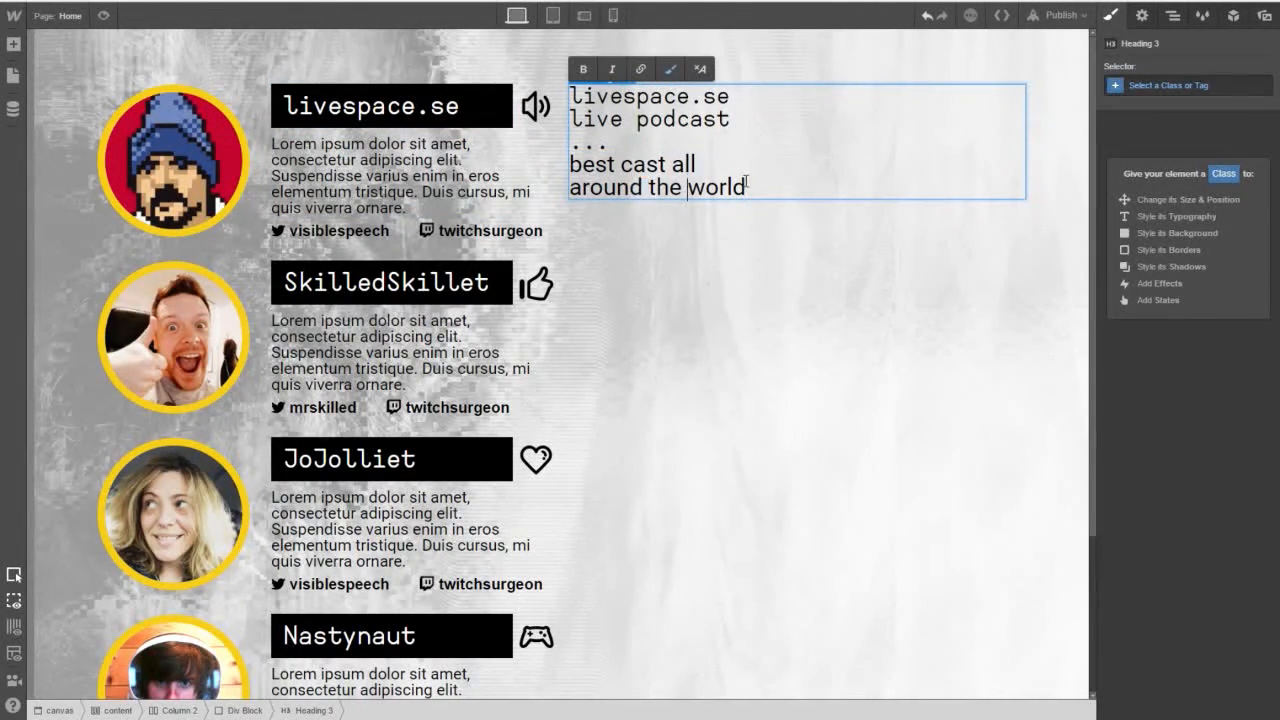
drag(746, 187, 570, 165)
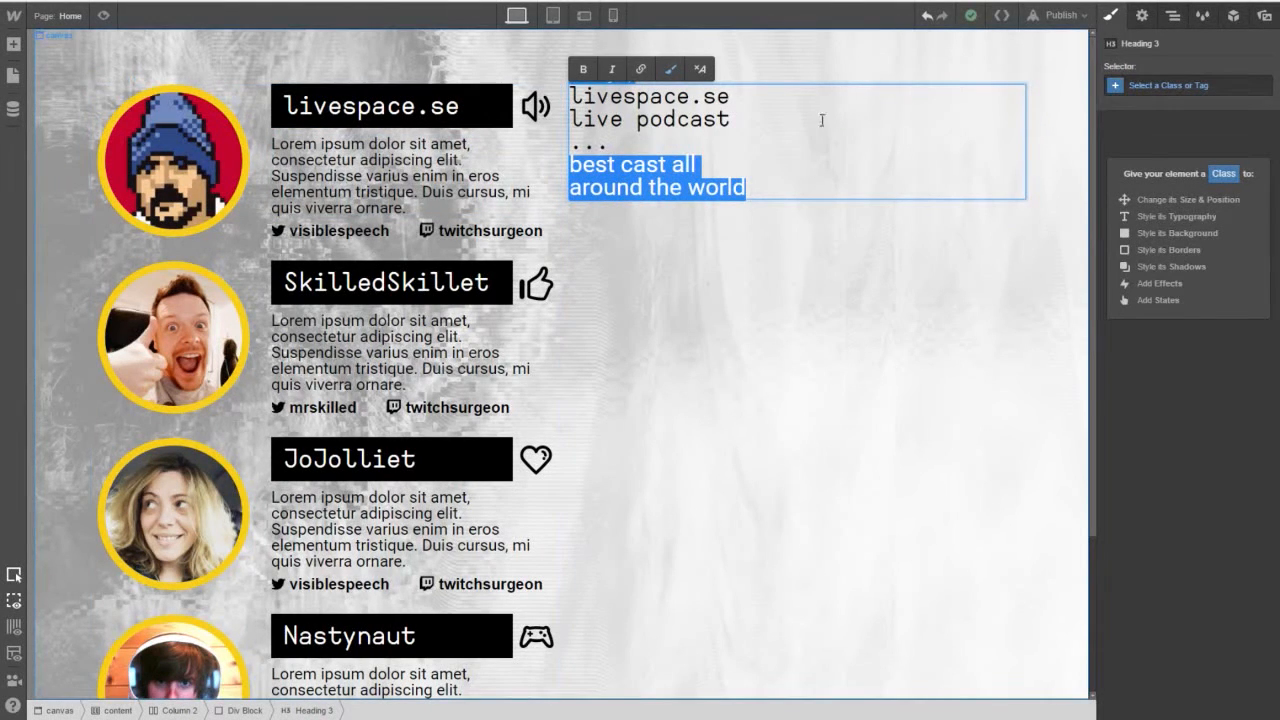
click(620, 141)
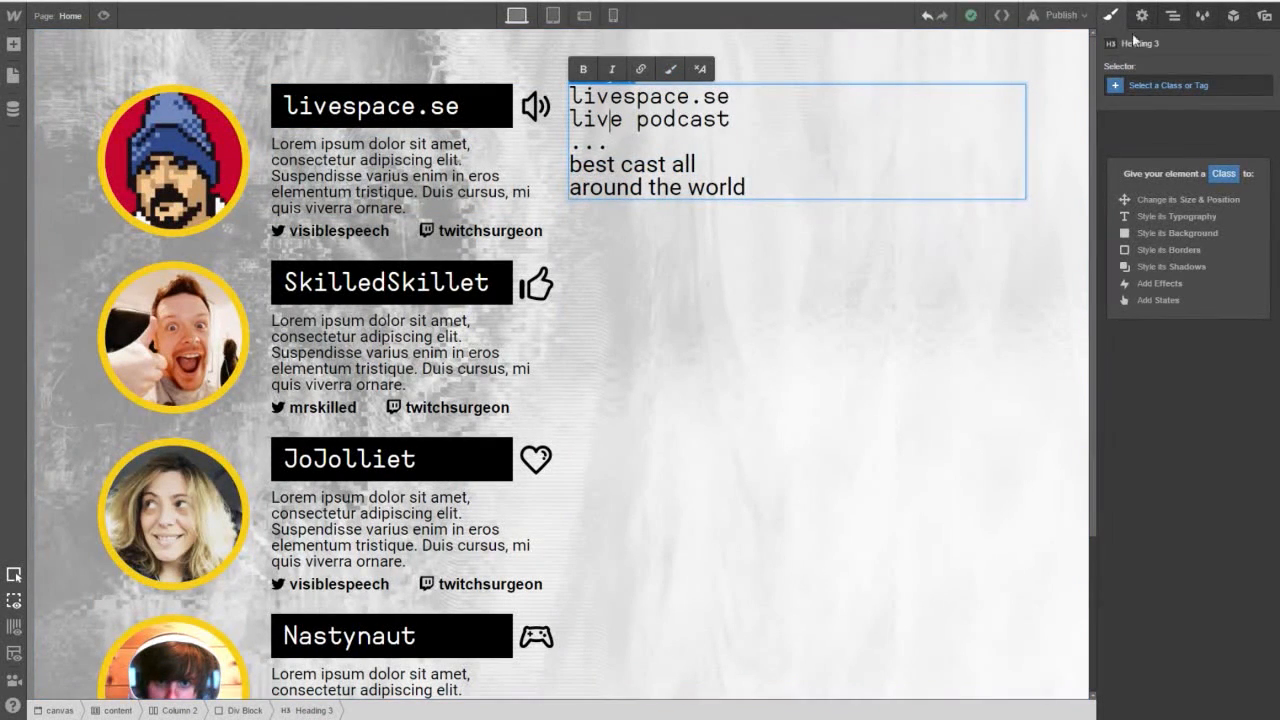
click(622, 120)
click(669, 187)
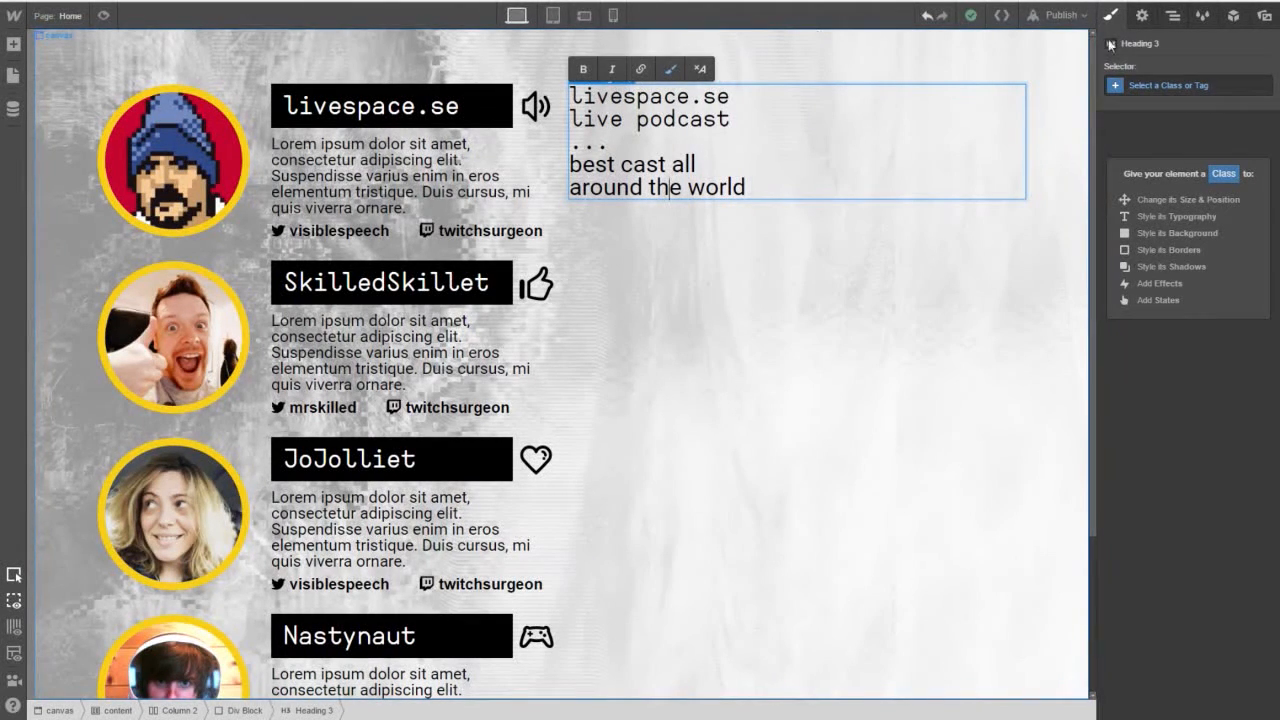
Select the h3-span-bottom span nested under Heading 3 in the page's element tree and view its element settings.
click(1145, 18)
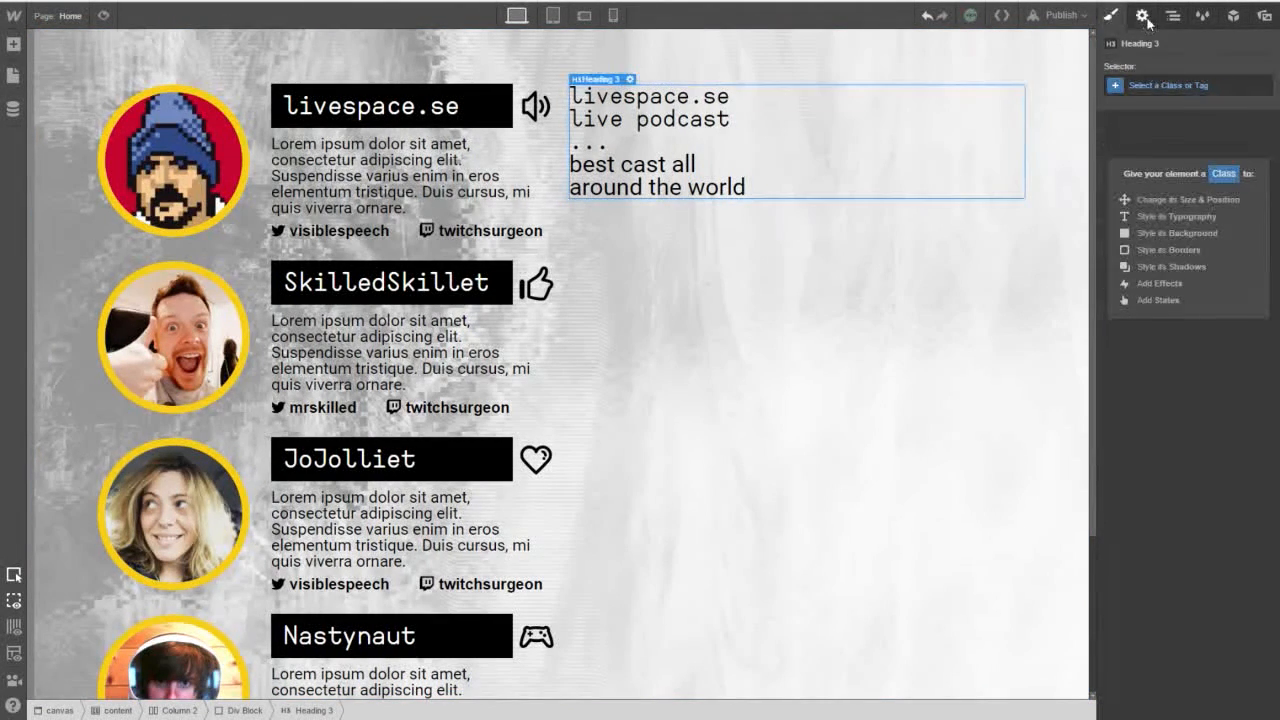
click(1173, 16)
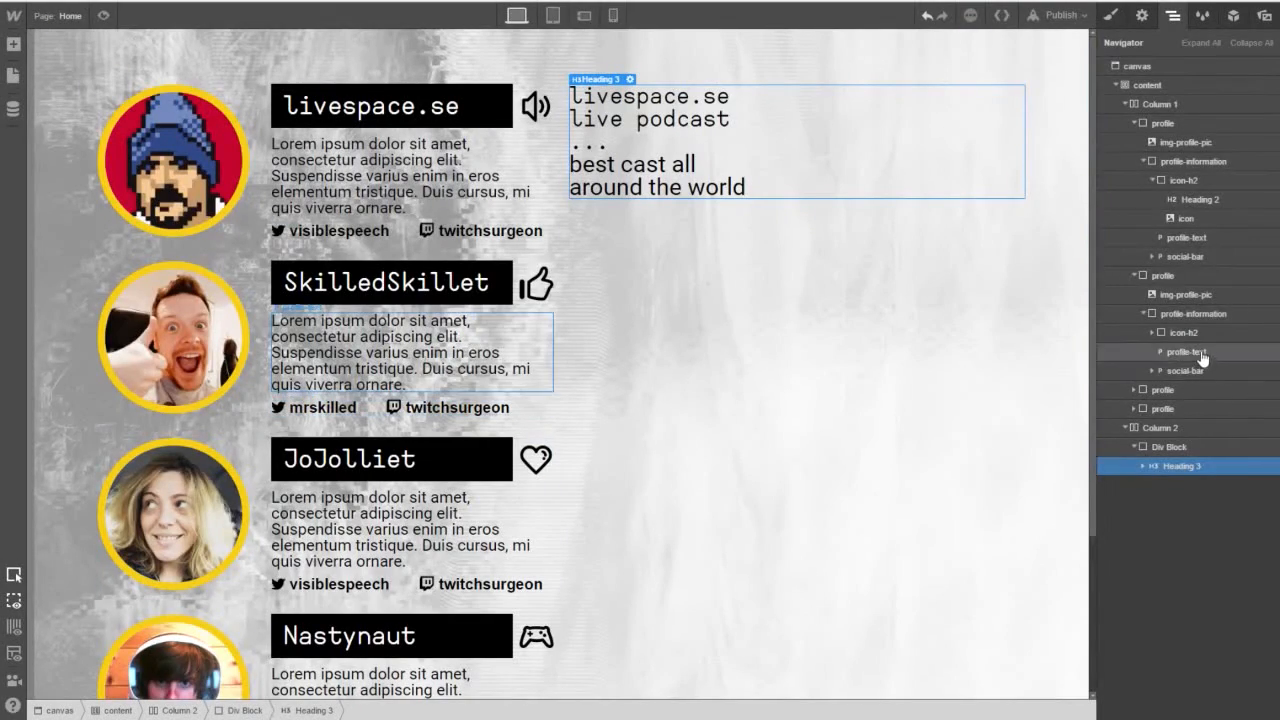
click(1143, 466)
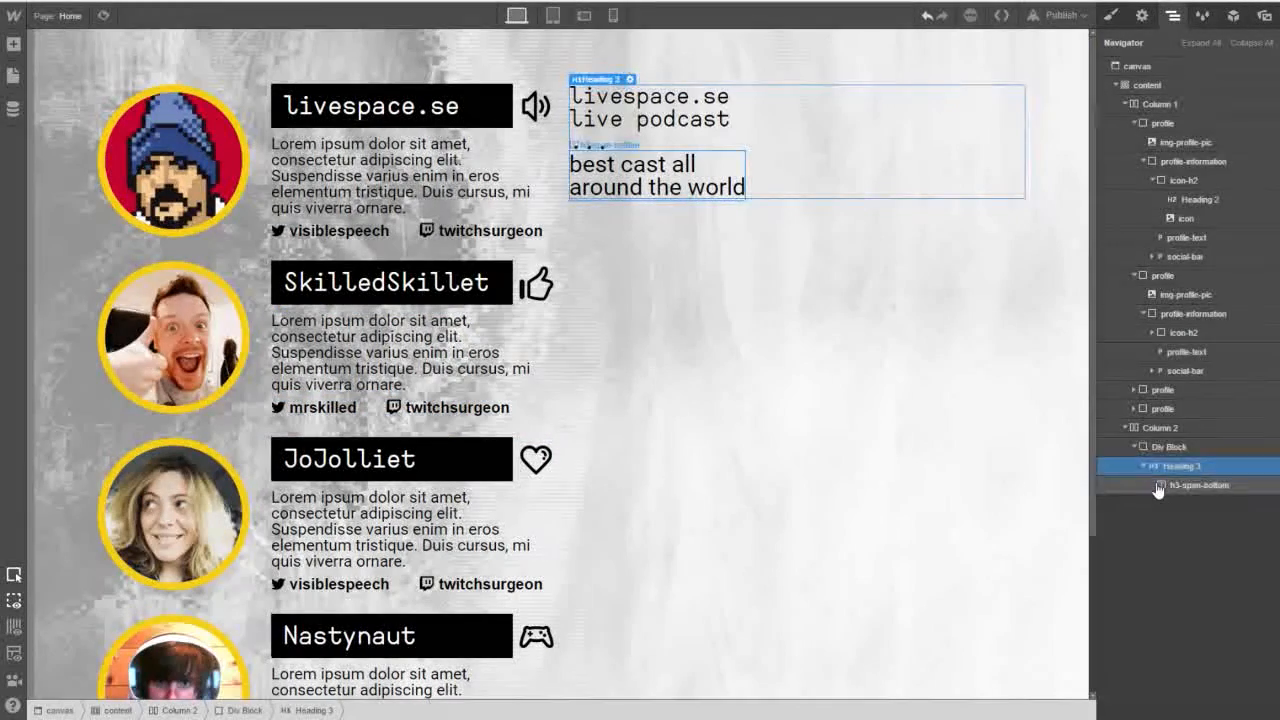
click(1158, 486)
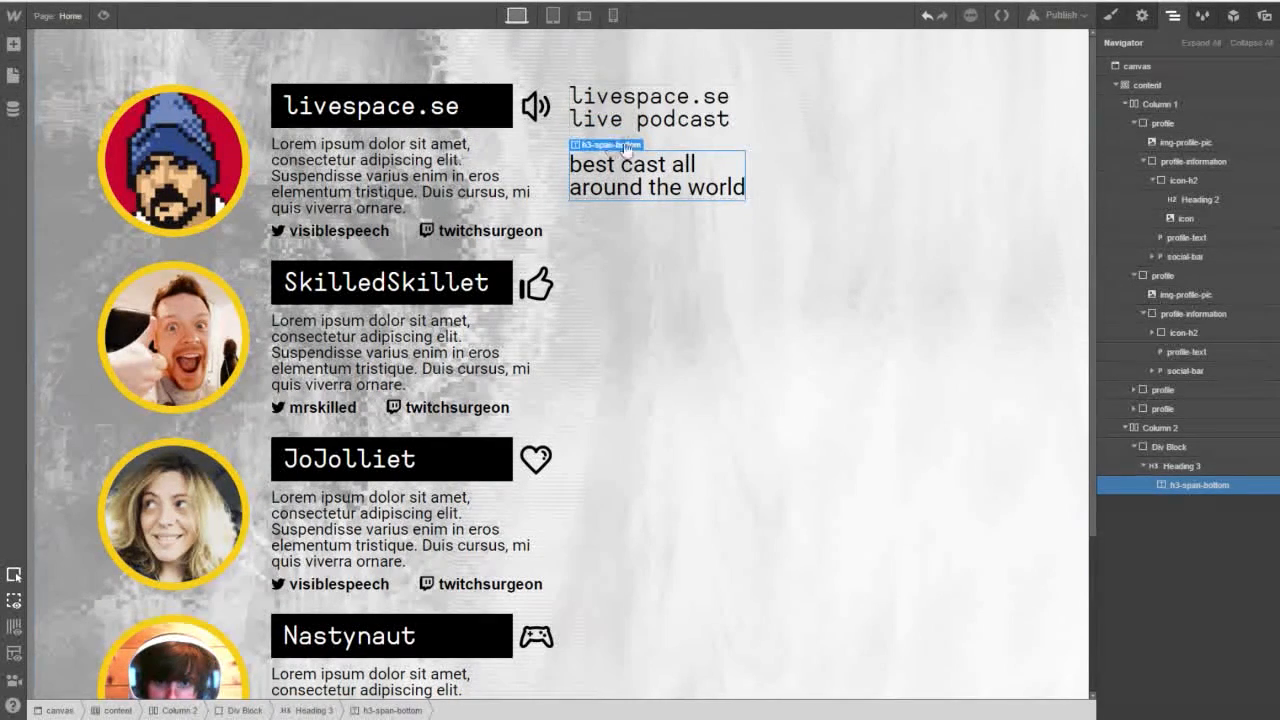
click(1141, 15)
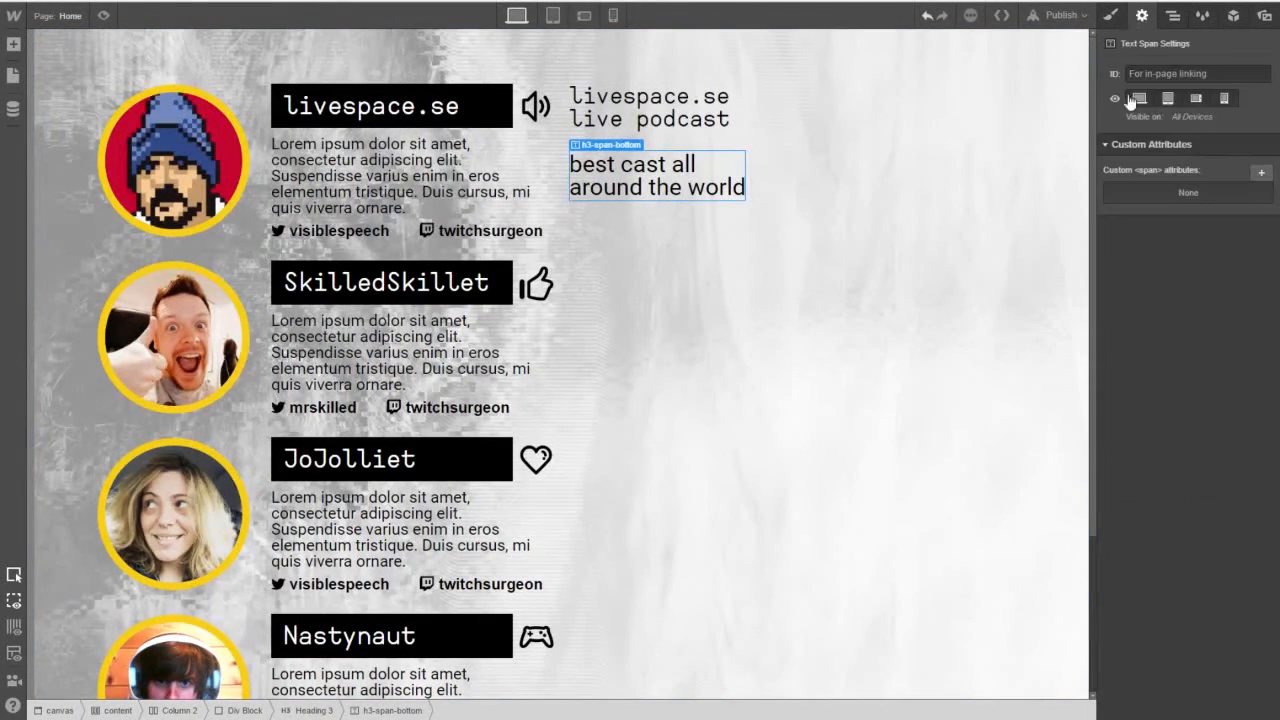
Set the background color of the h3-span-bottom text span to the Gold swatch, keeping that swatch in the palette.
click(1110, 15)
scroll(1168, 314, down, 3)
scroll(1168, 314, down, 3)
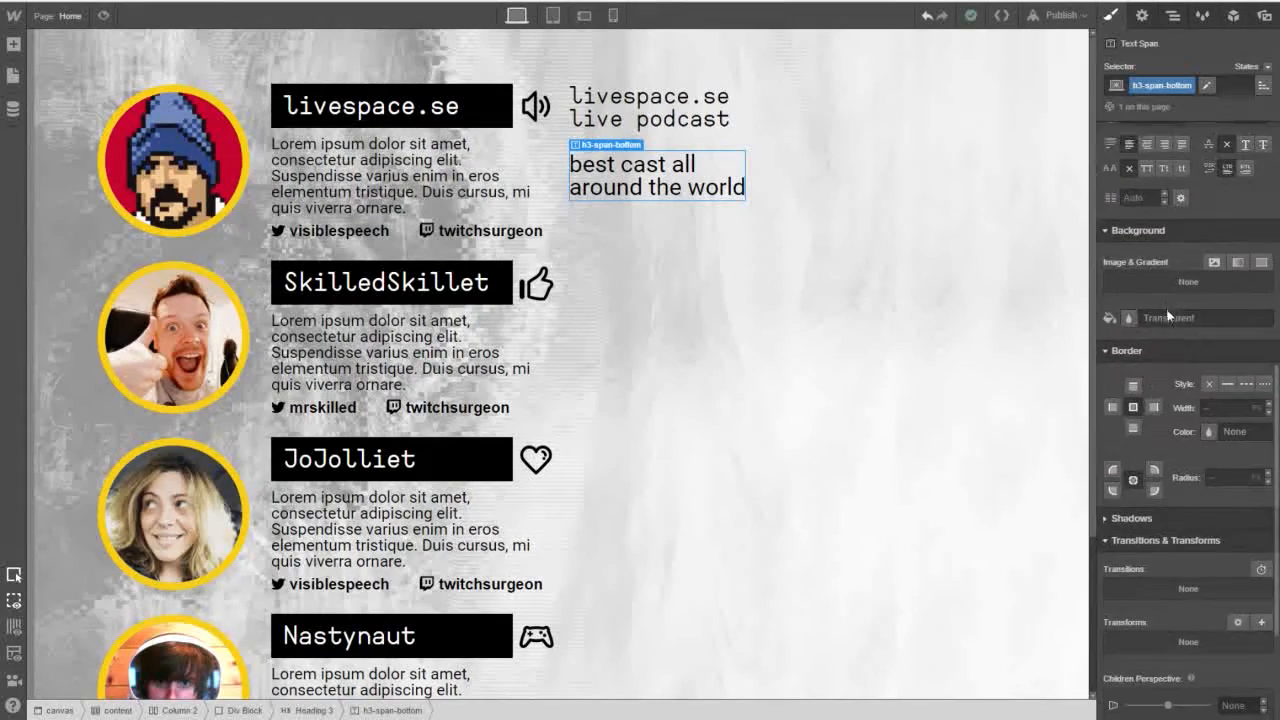
scroll(1170, 330, up, 3)
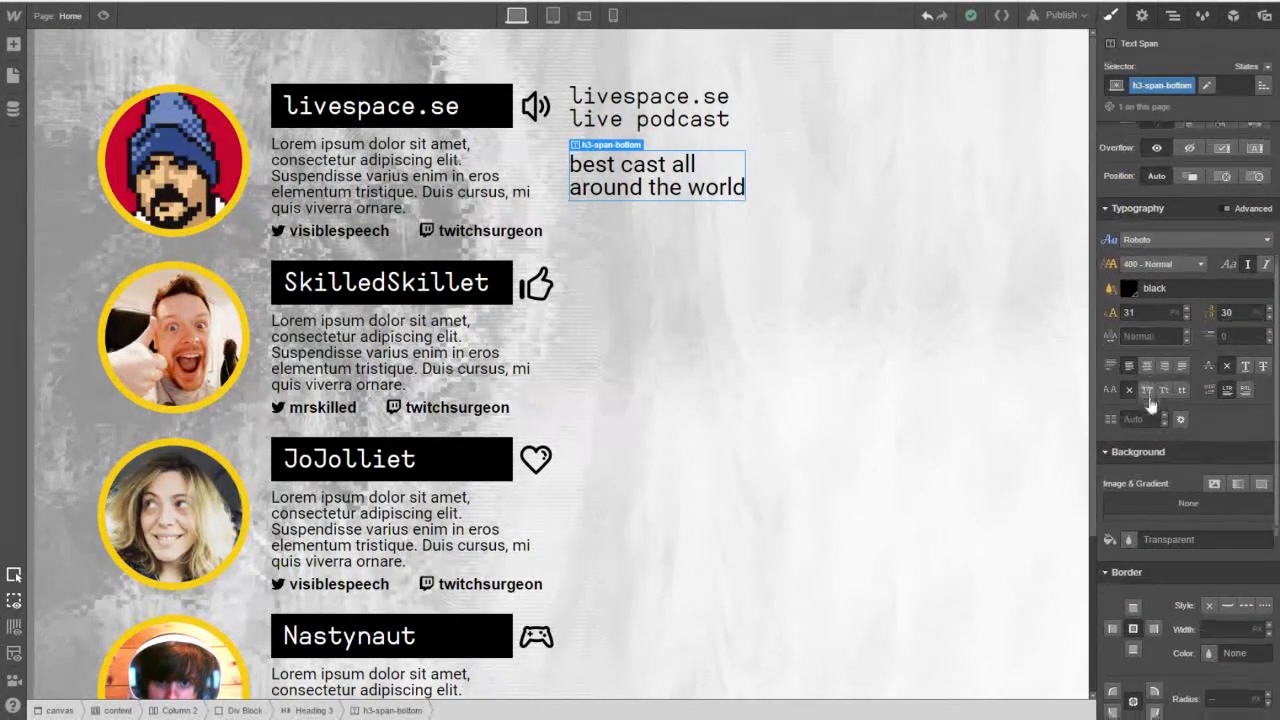
scroll(1171, 421, down, 3)
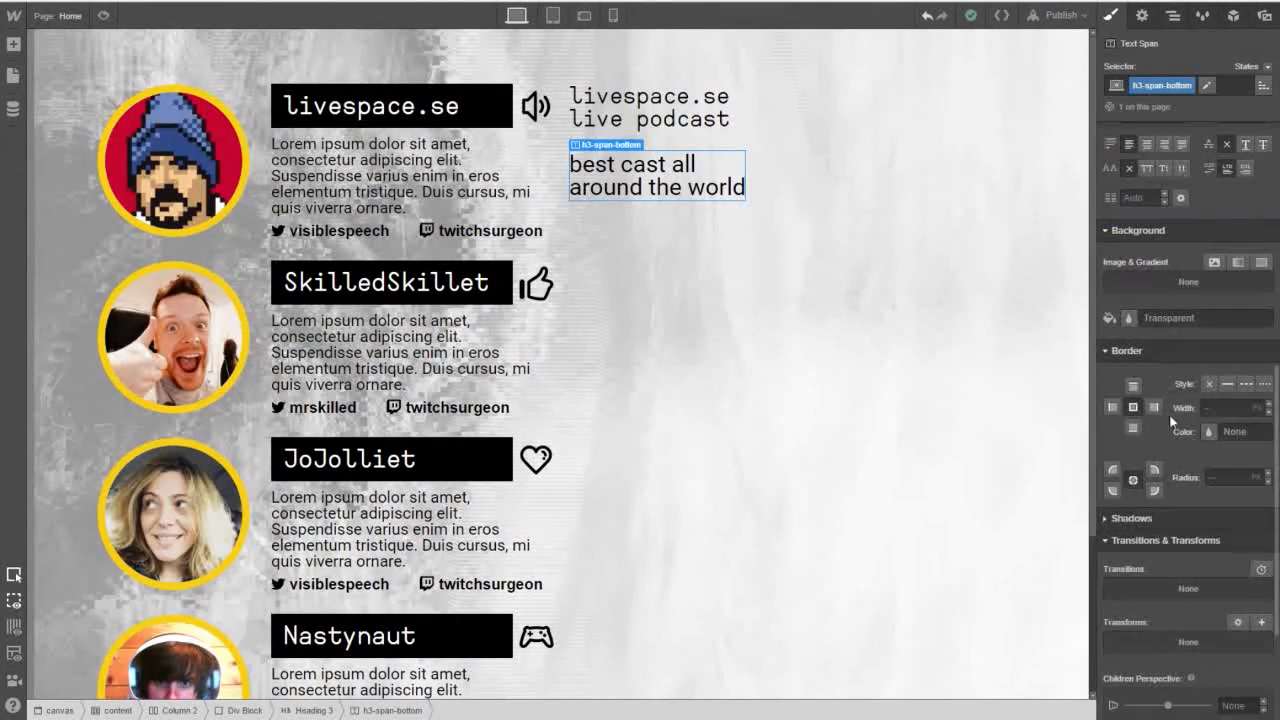
click(1131, 320)
drag(1166, 541, 1147, 495)
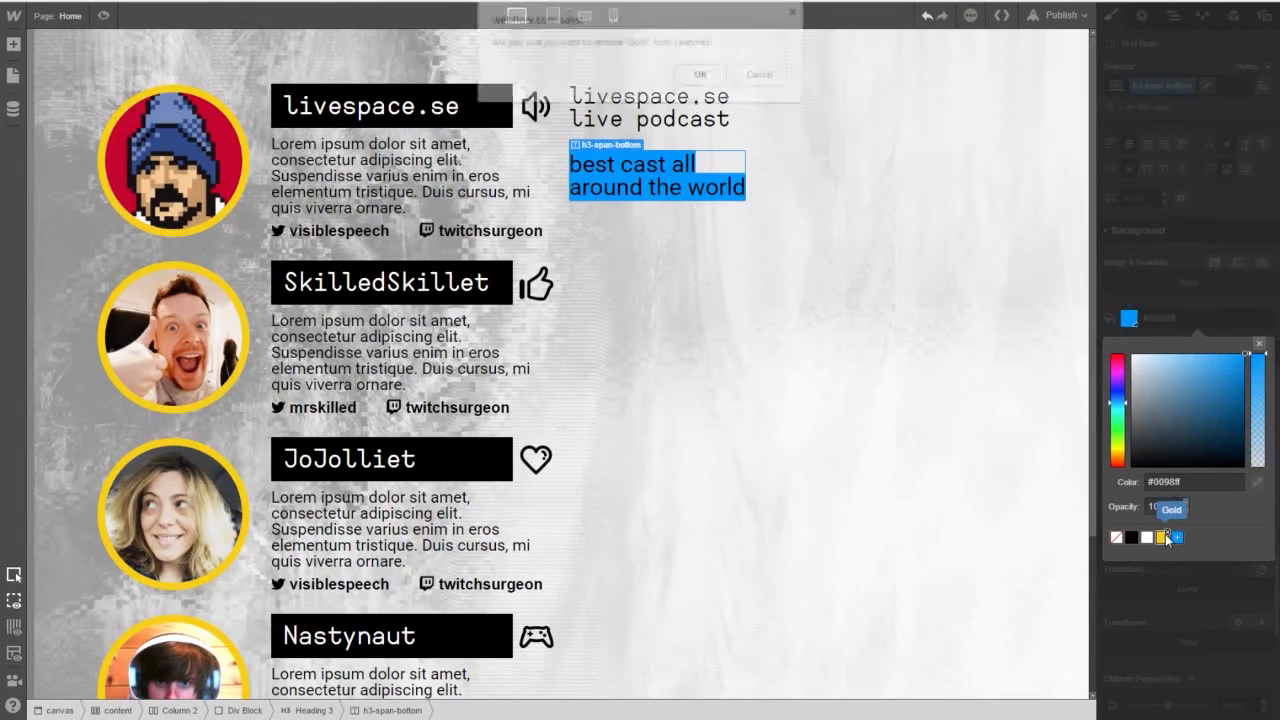
click(763, 75)
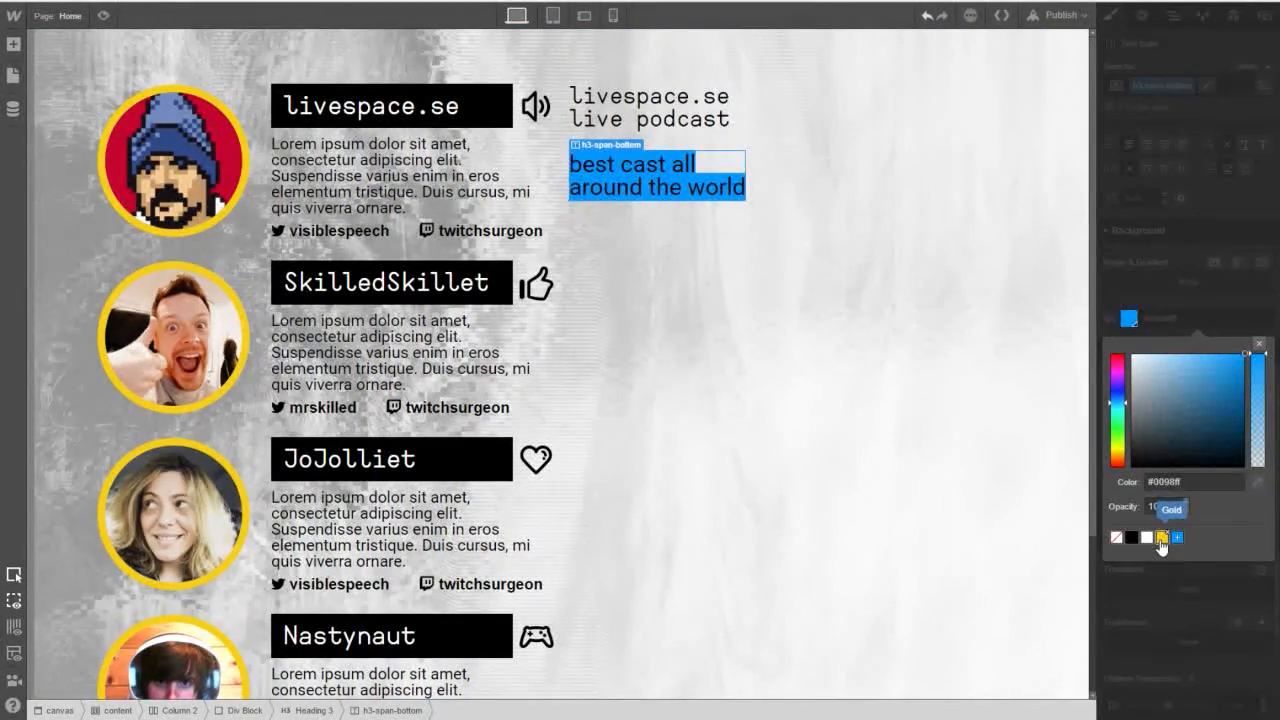
click(1161, 540)
click(1157, 280)
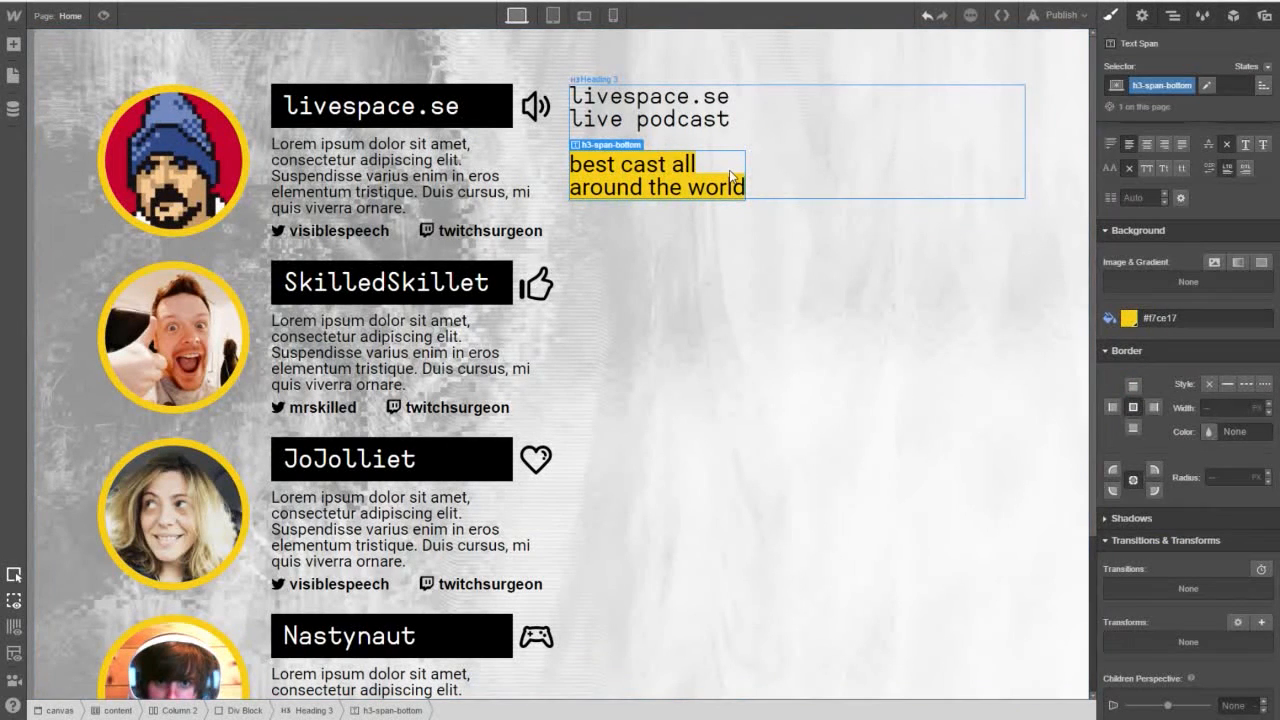
Try the Gold swatch as the background color of all H3 headings and undo that background change.
click(722, 119)
double_click(700, 119)
click(690, 119)
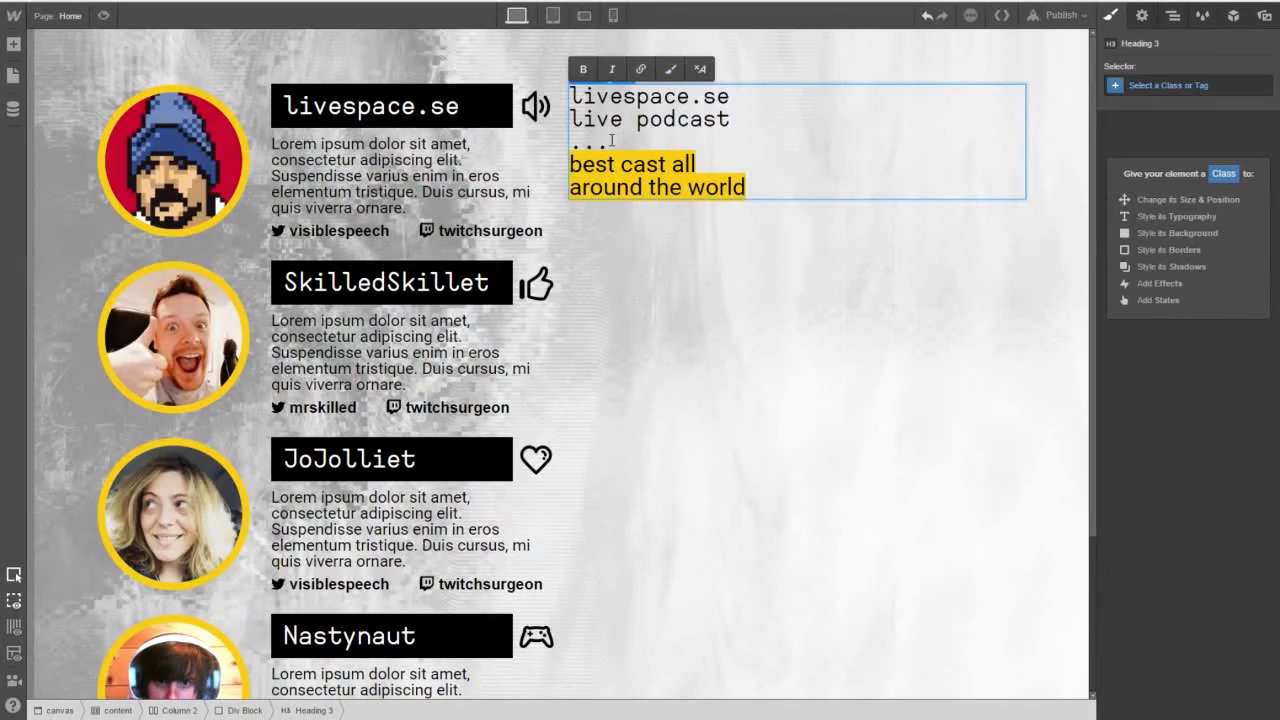
drag(611, 140, 567, 96)
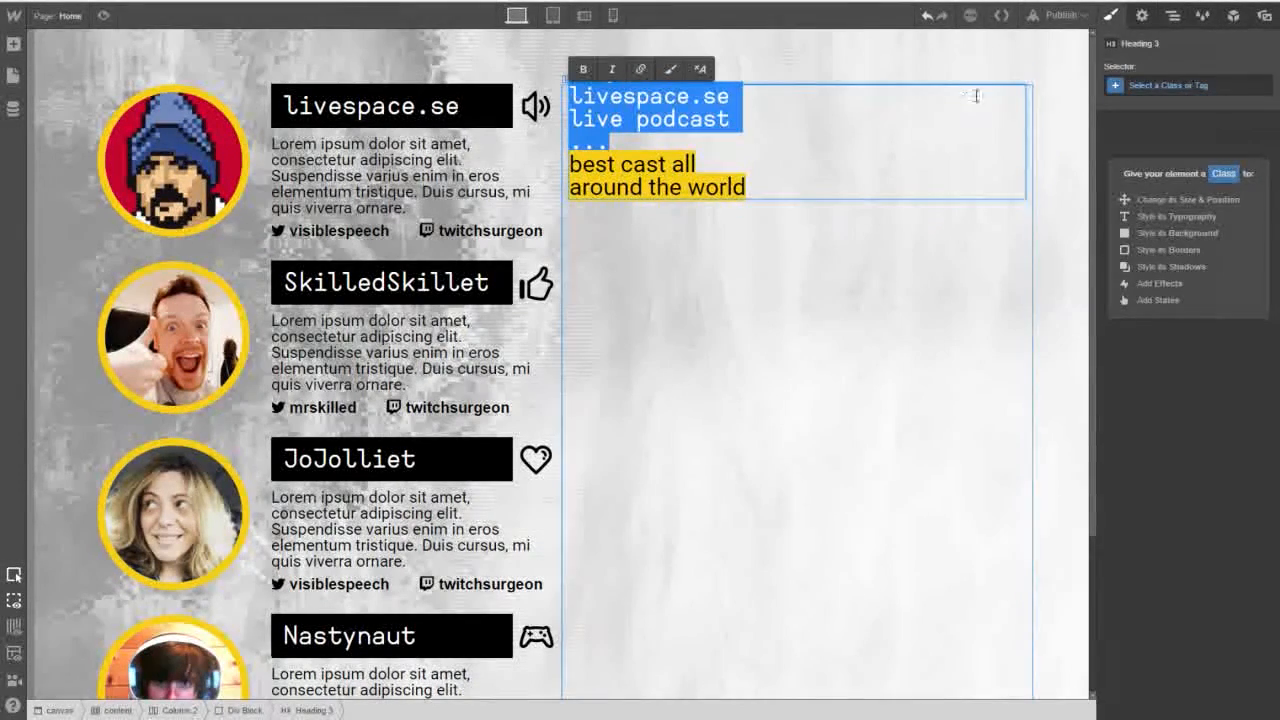
click(1149, 85)
click(1149, 297)
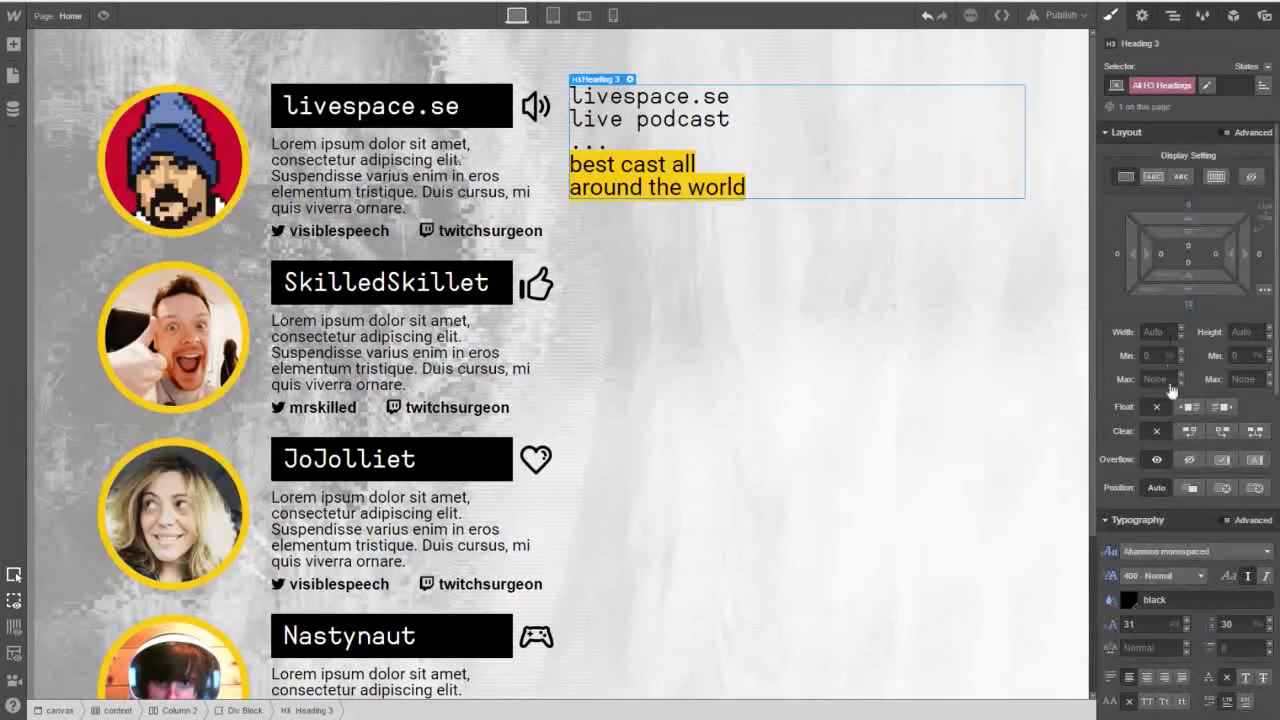
scroll(1172, 390, down, 3)
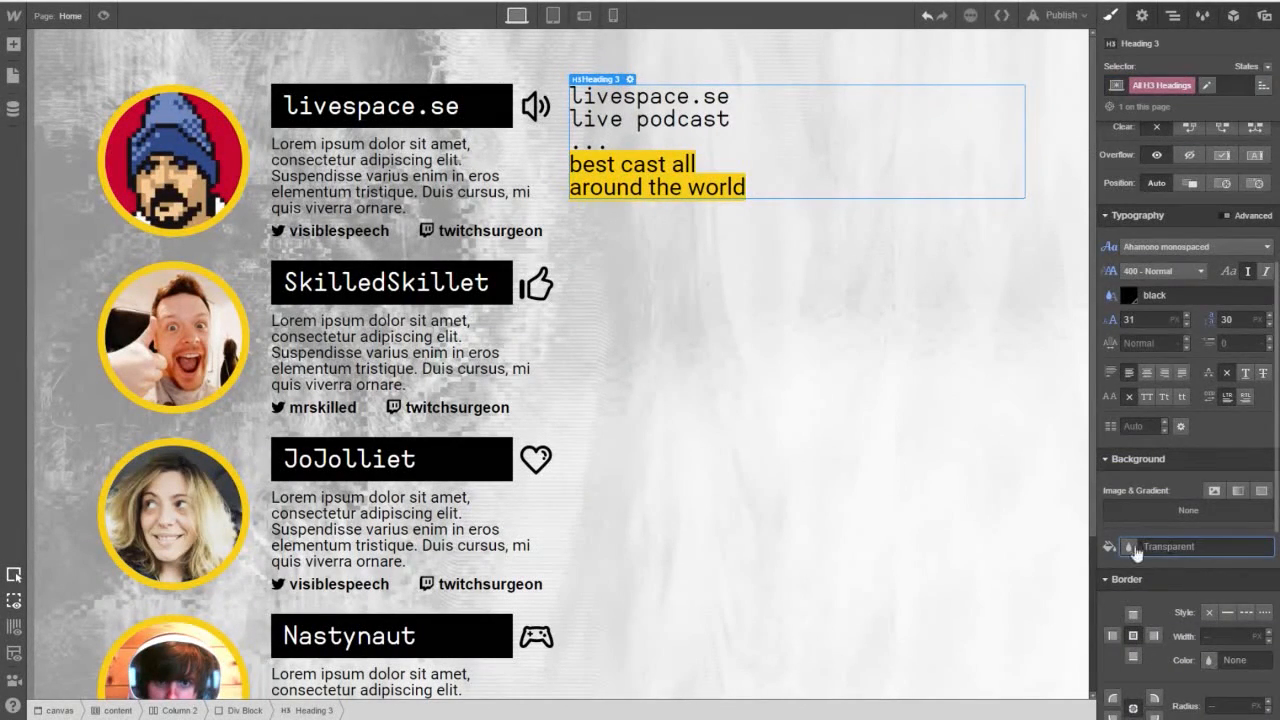
click(1133, 550)
click(1162, 512)
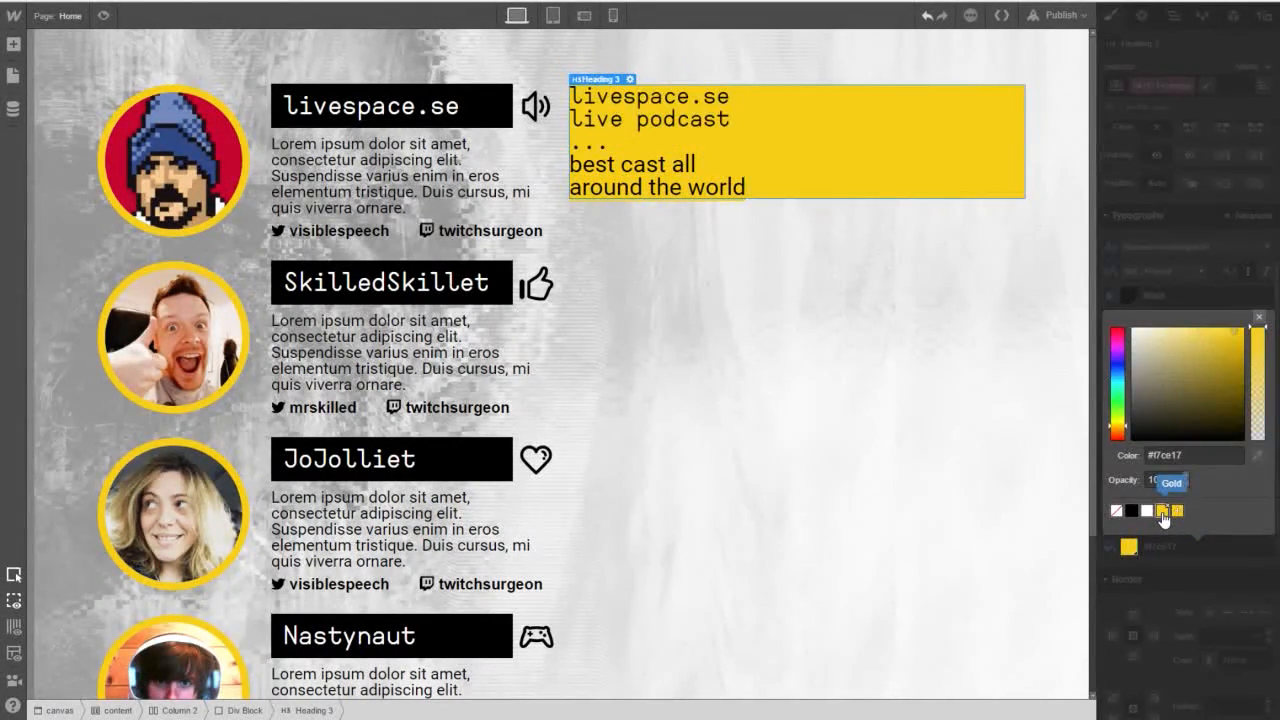
click(1162, 550)
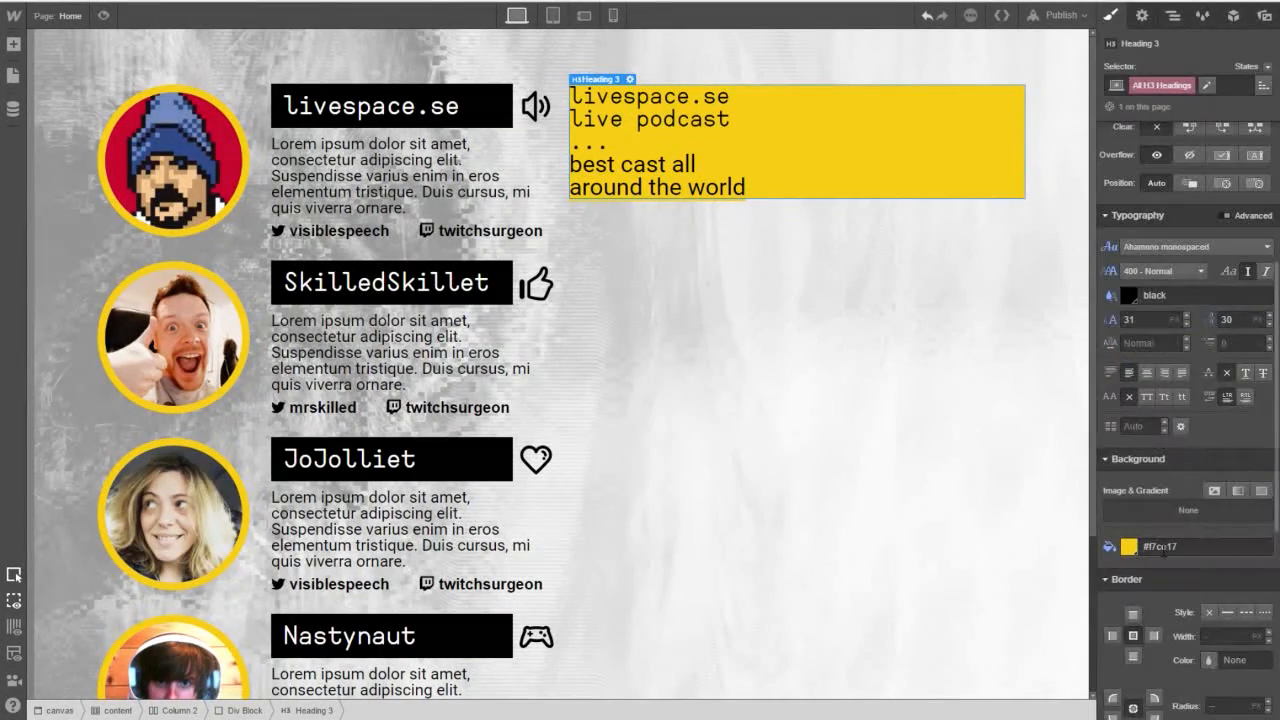
key(ctrl+z)
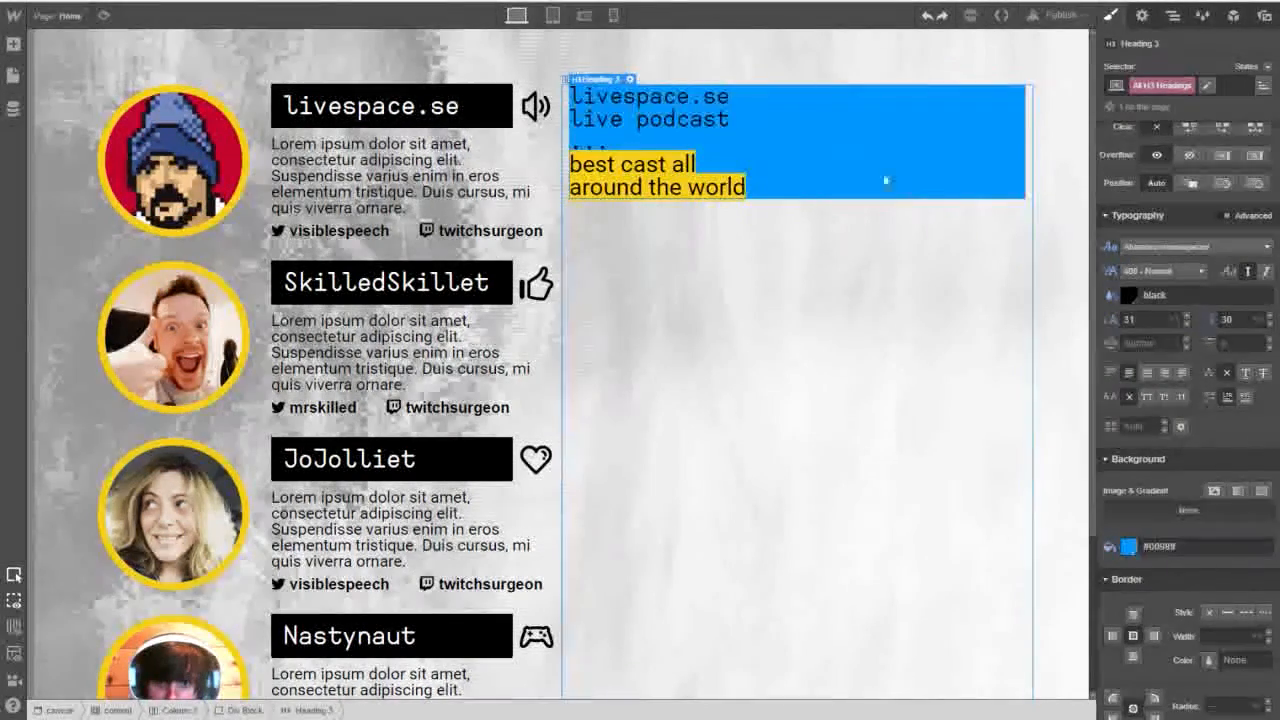
key(ctrl+z)
Wrap the heading lines "livespace.se", "live podcast" and "..." in a text span of their own.
double_click(710, 123)
drag(621, 144, 576, 96)
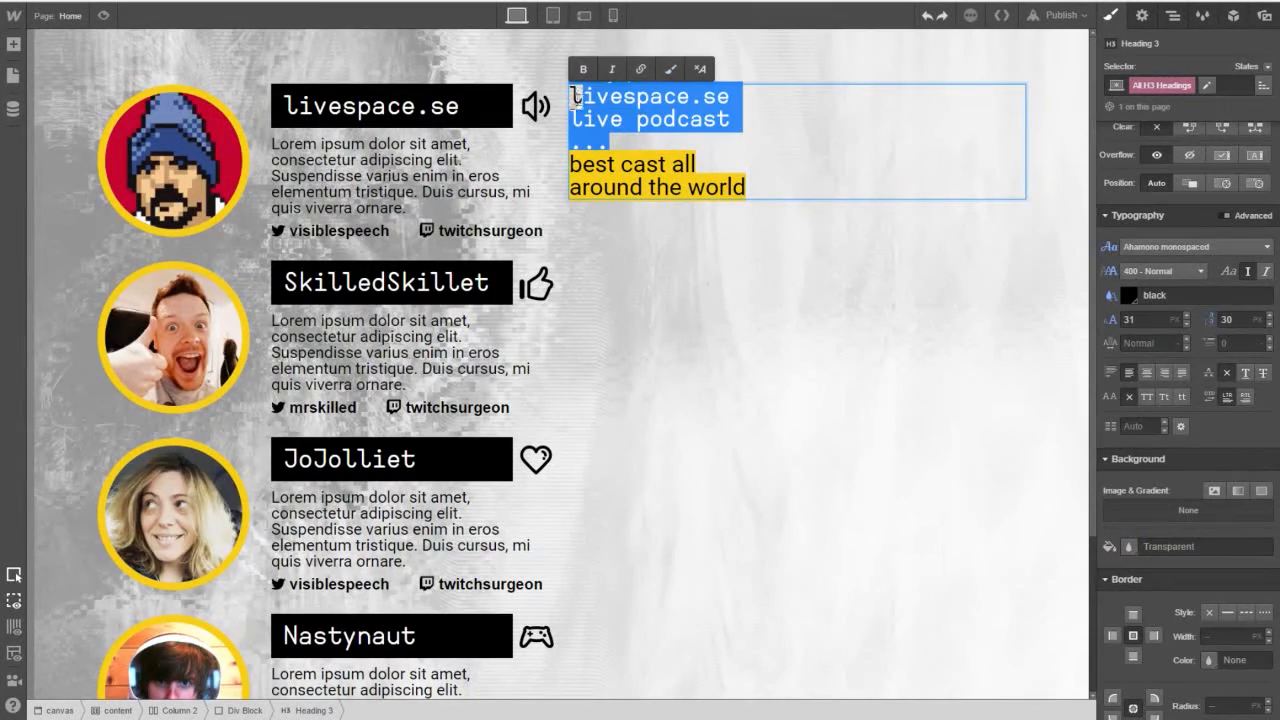
click(670, 69)
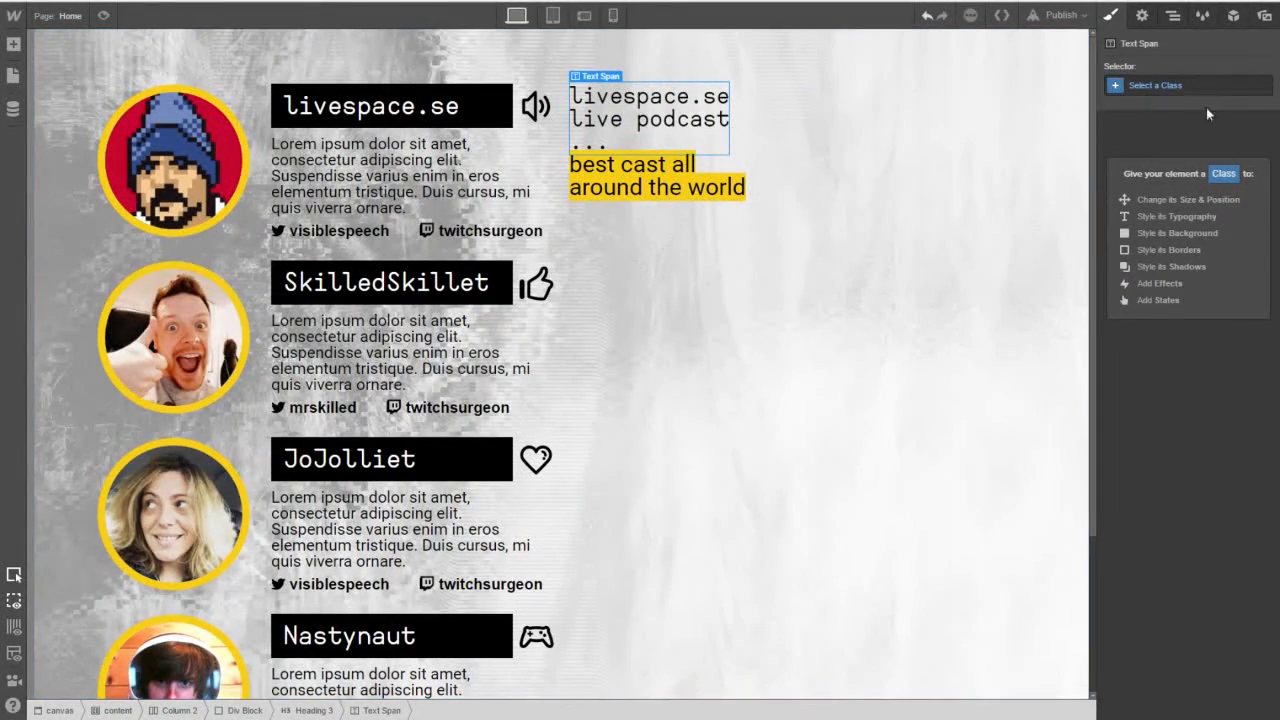
Create the class h3-span-top for the text span covering "livespace.se", "live podcast" and "...".
click(1200, 88)
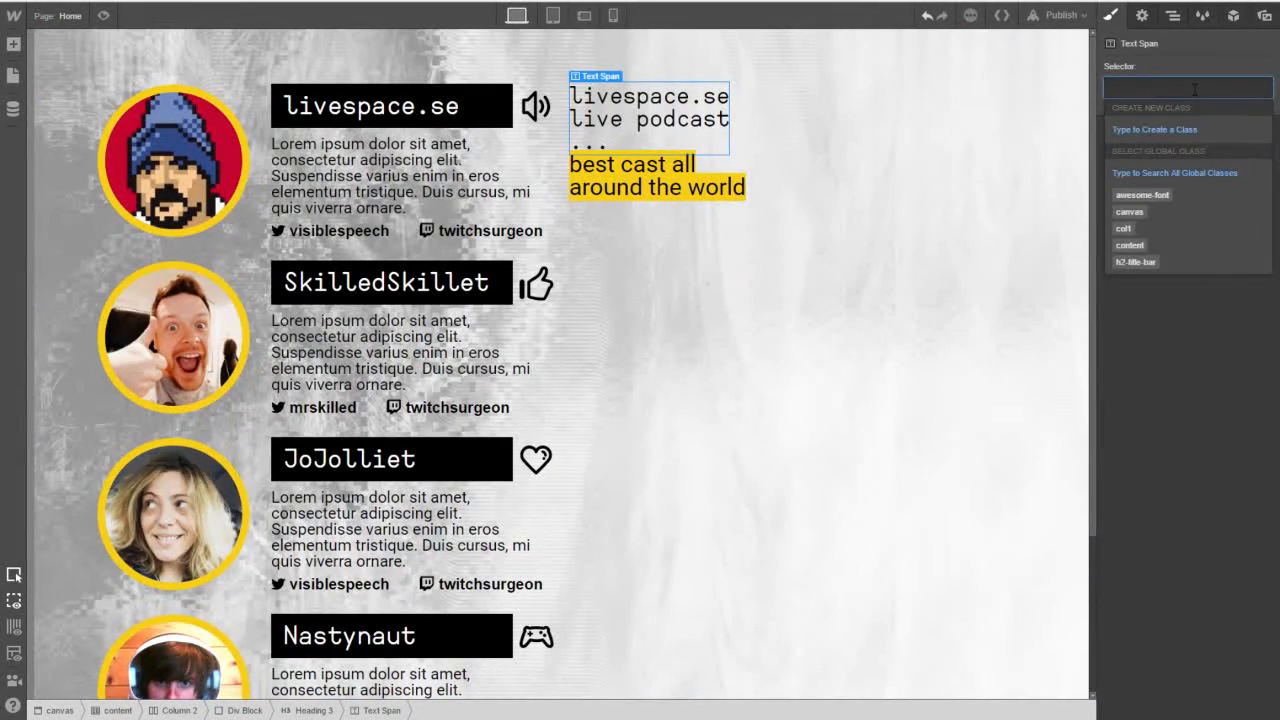
text(h3-span)
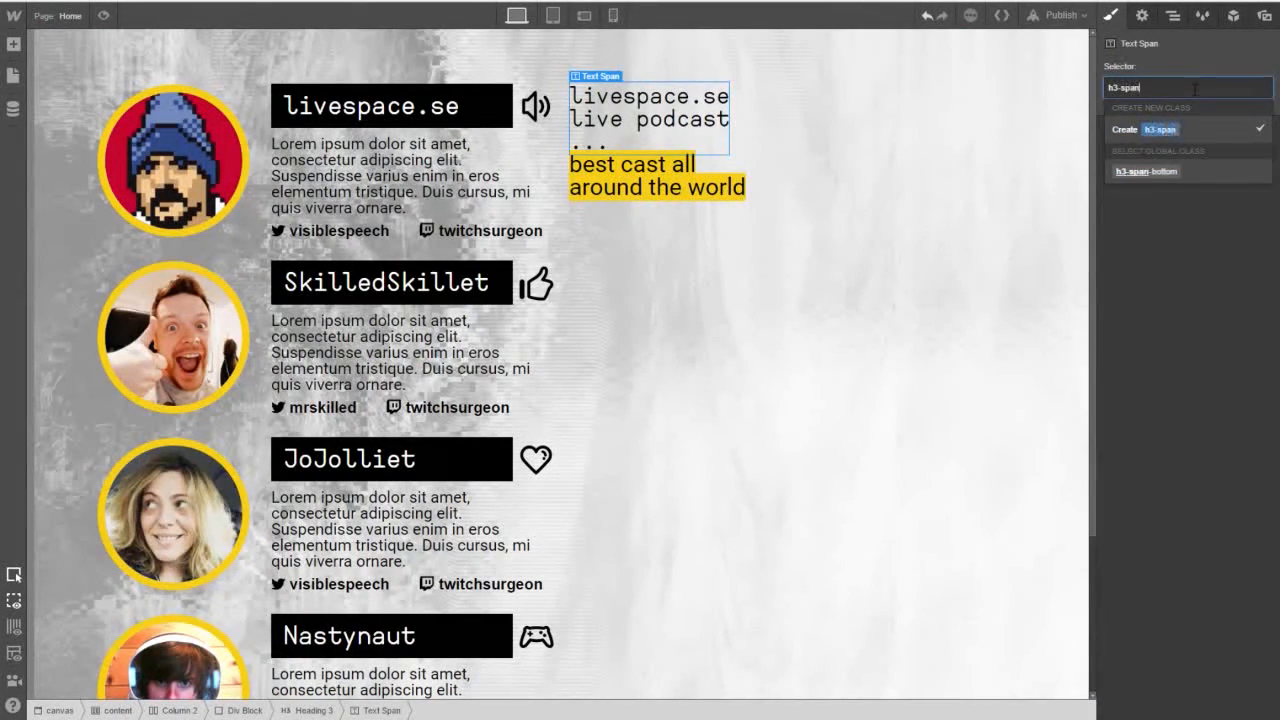
text(-top)
key(Return)
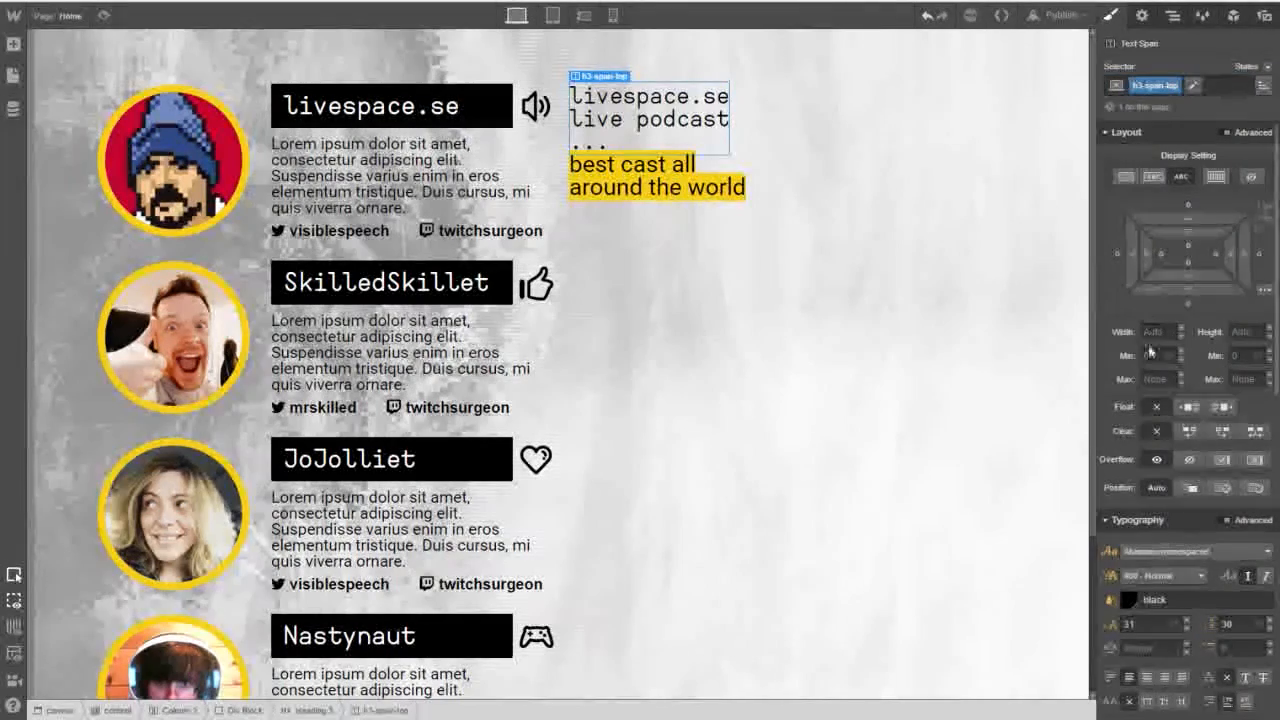
Set the background color of the h3-span-top text span to the gold swatch, #f7ce17.
scroll(1145, 620, down, 4)
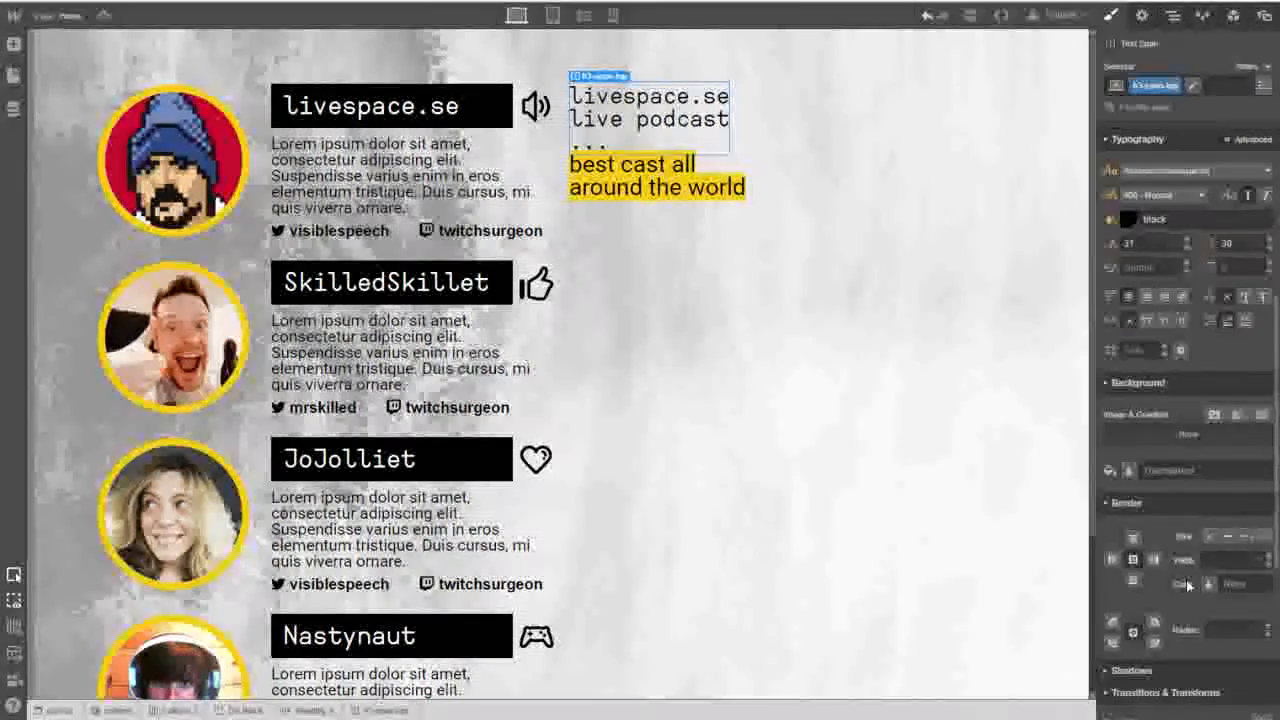
click(1128, 470)
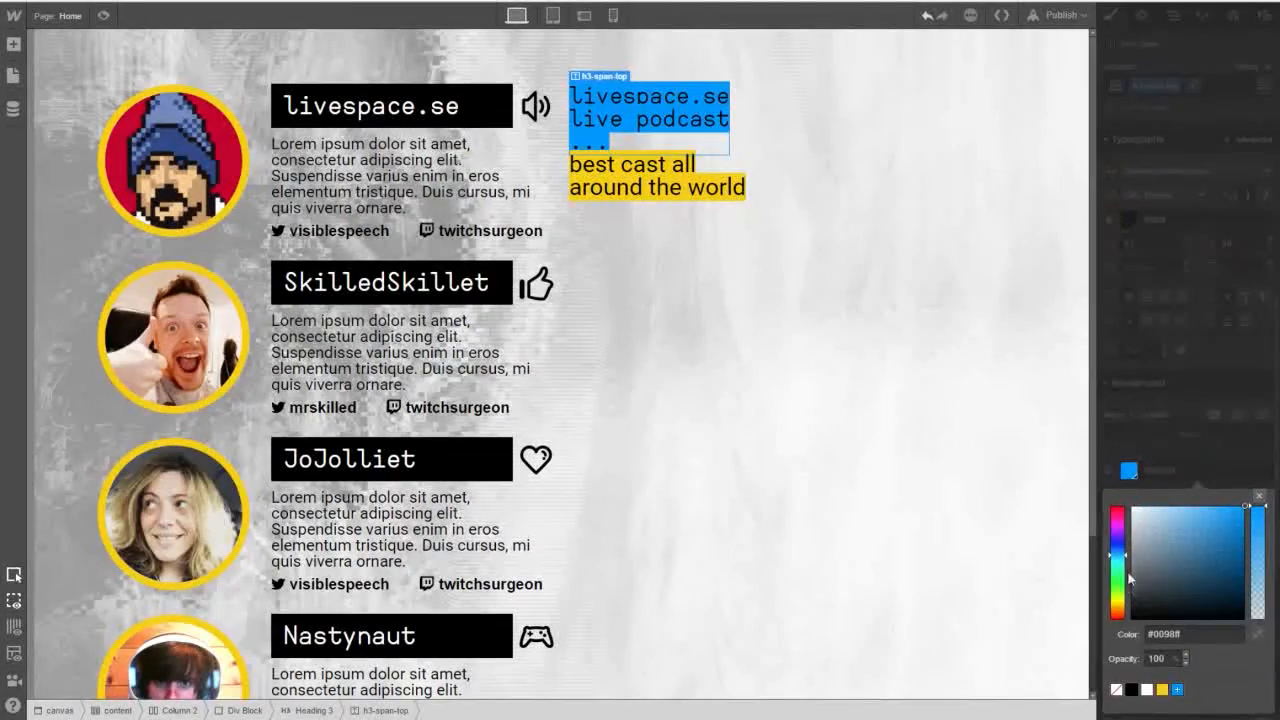
click(1160, 689)
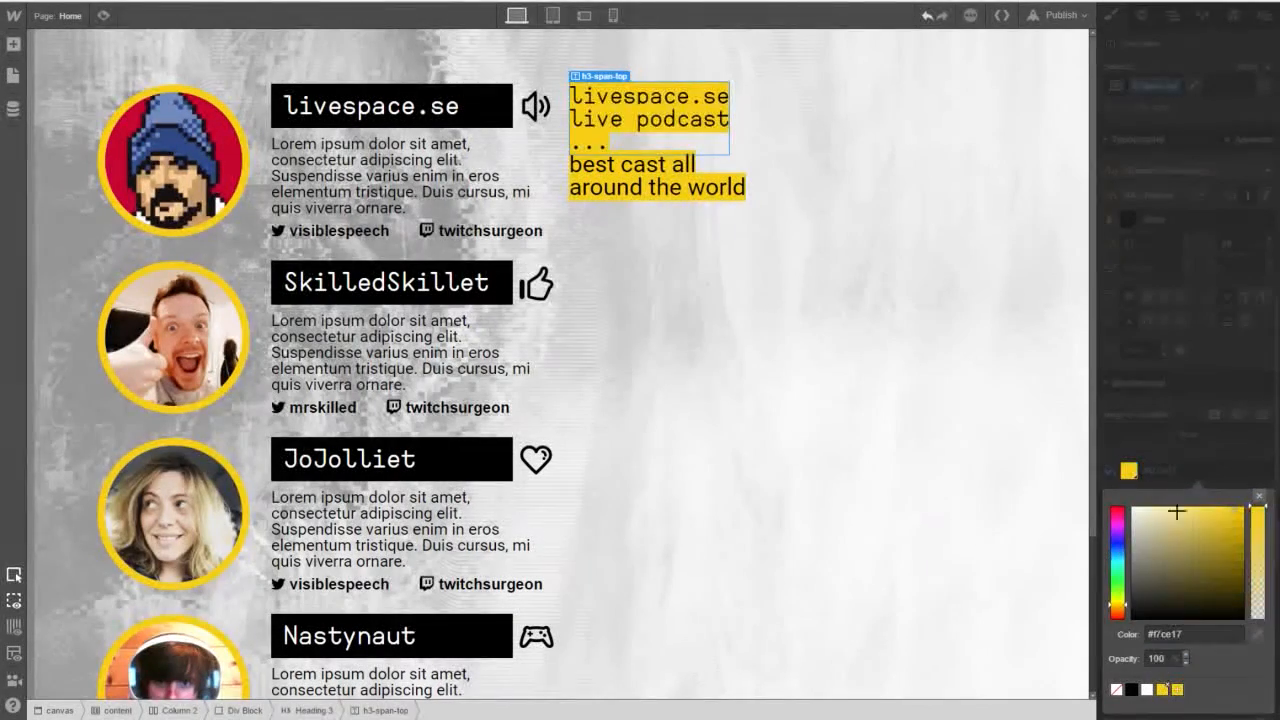
click(1175, 407)
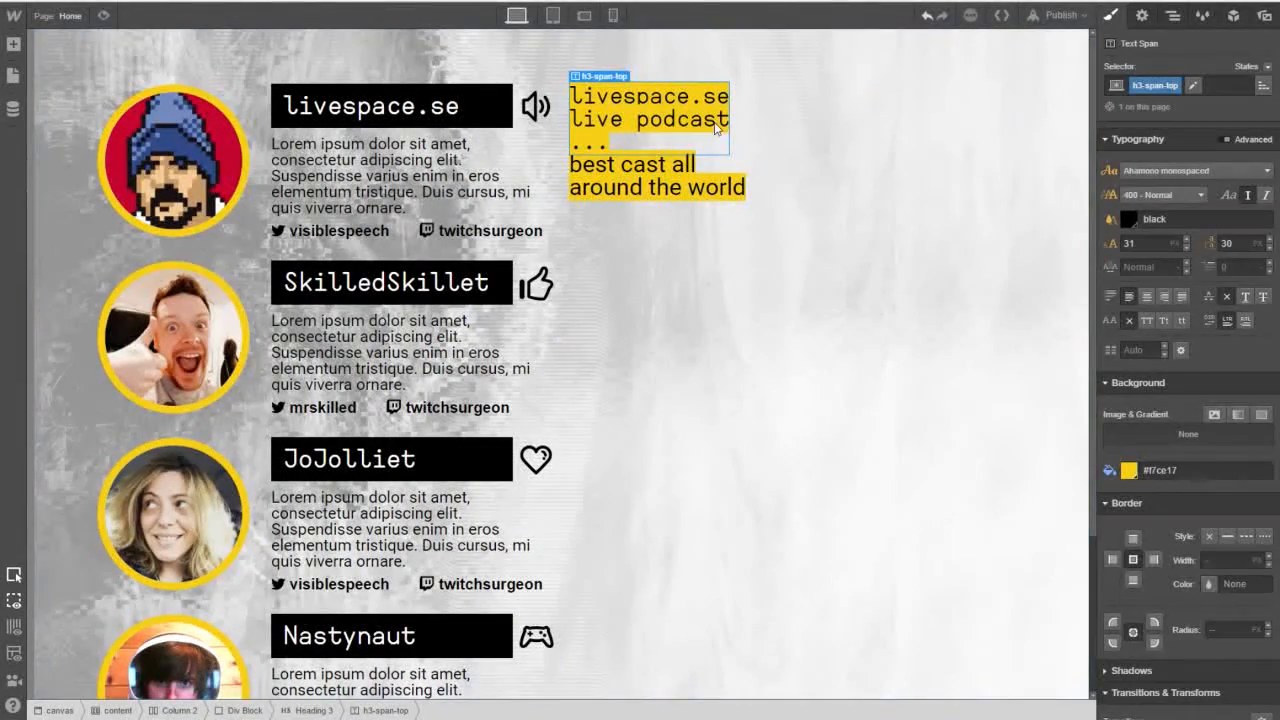
Add an image below the heading in the second column's div block, using the existing crossed-pencils-and-glasses logo asset.
click(752, 131)
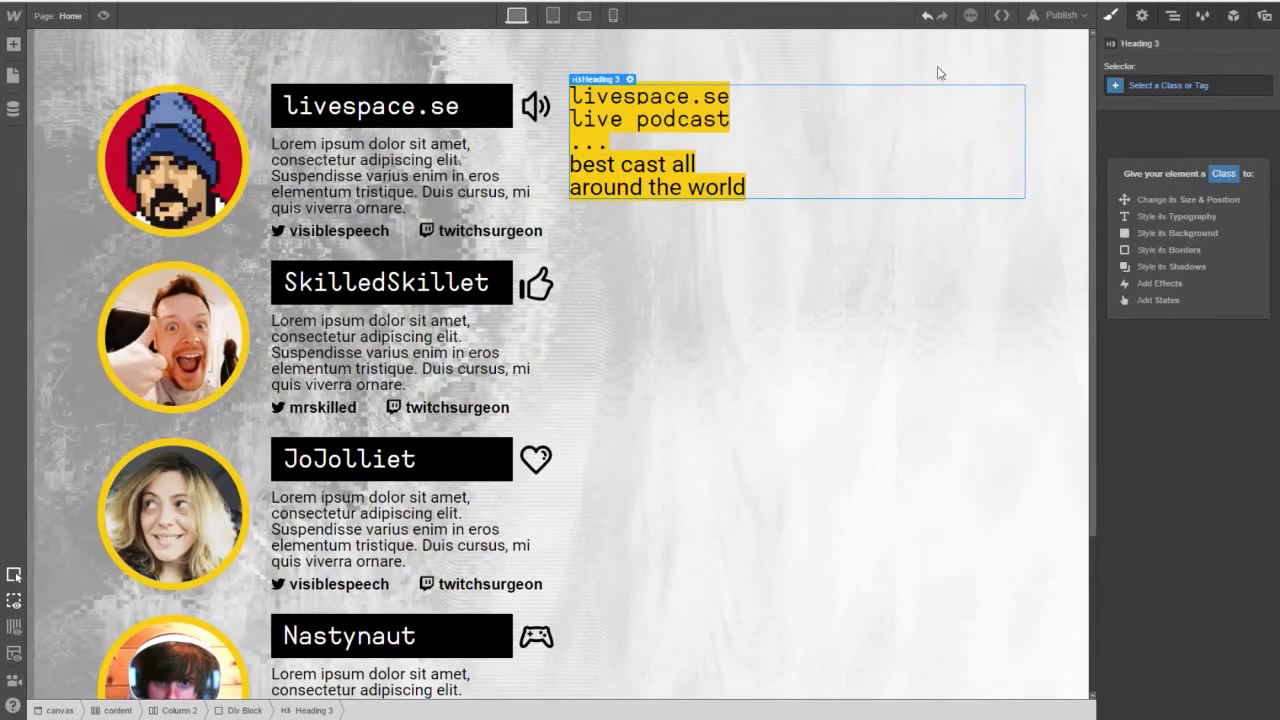
click(13, 44)
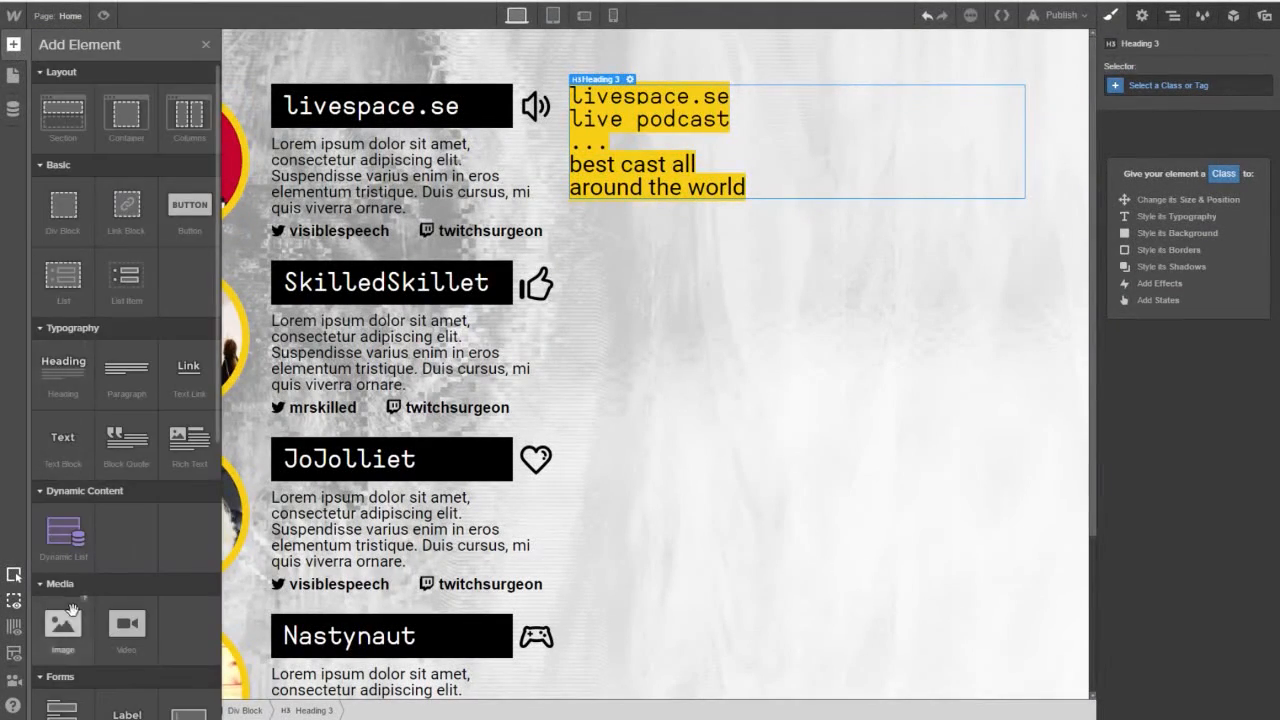
drag(72, 608, 966, 158)
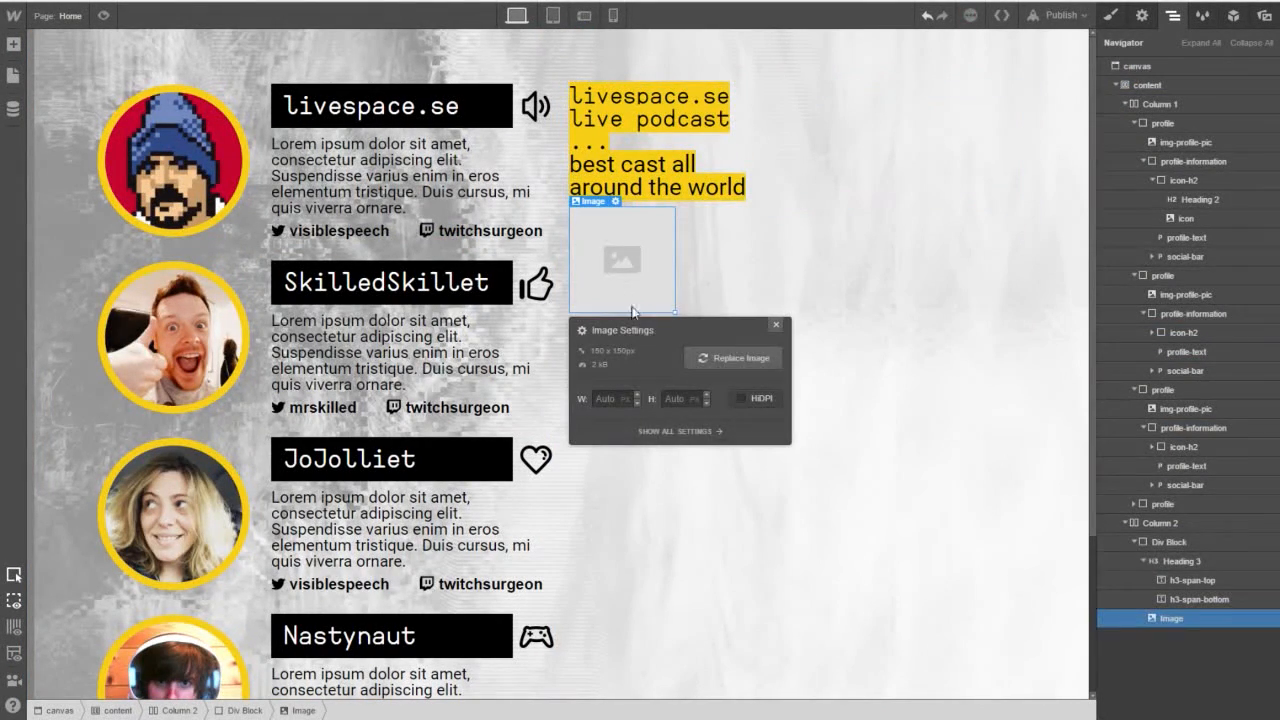
click(710, 359)
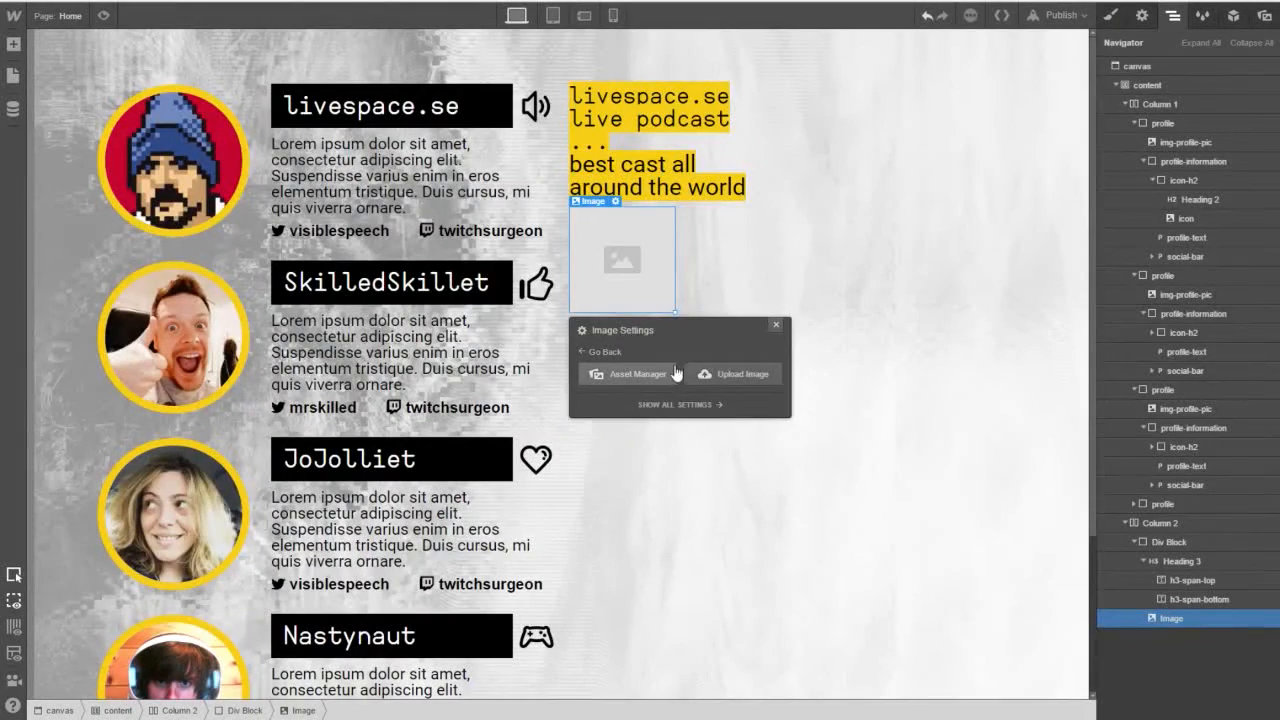
click(674, 375)
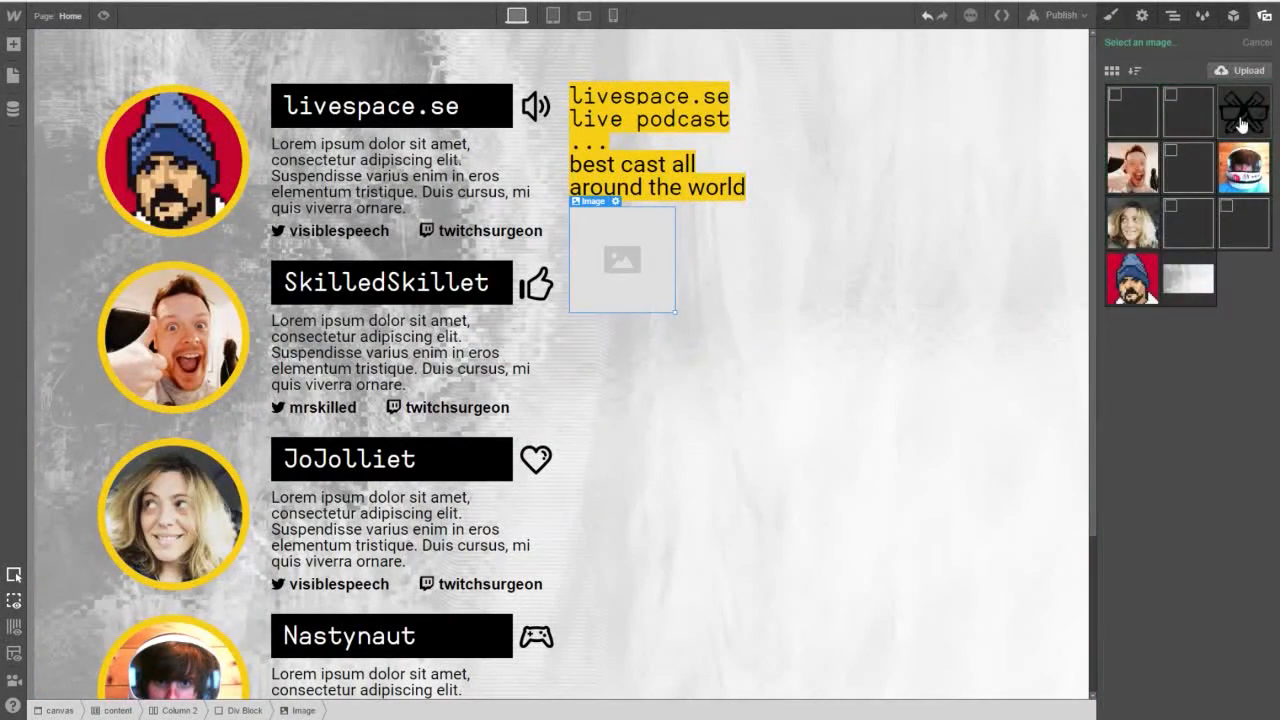
click(1240, 125)
drag(683, 330, 313, 263)
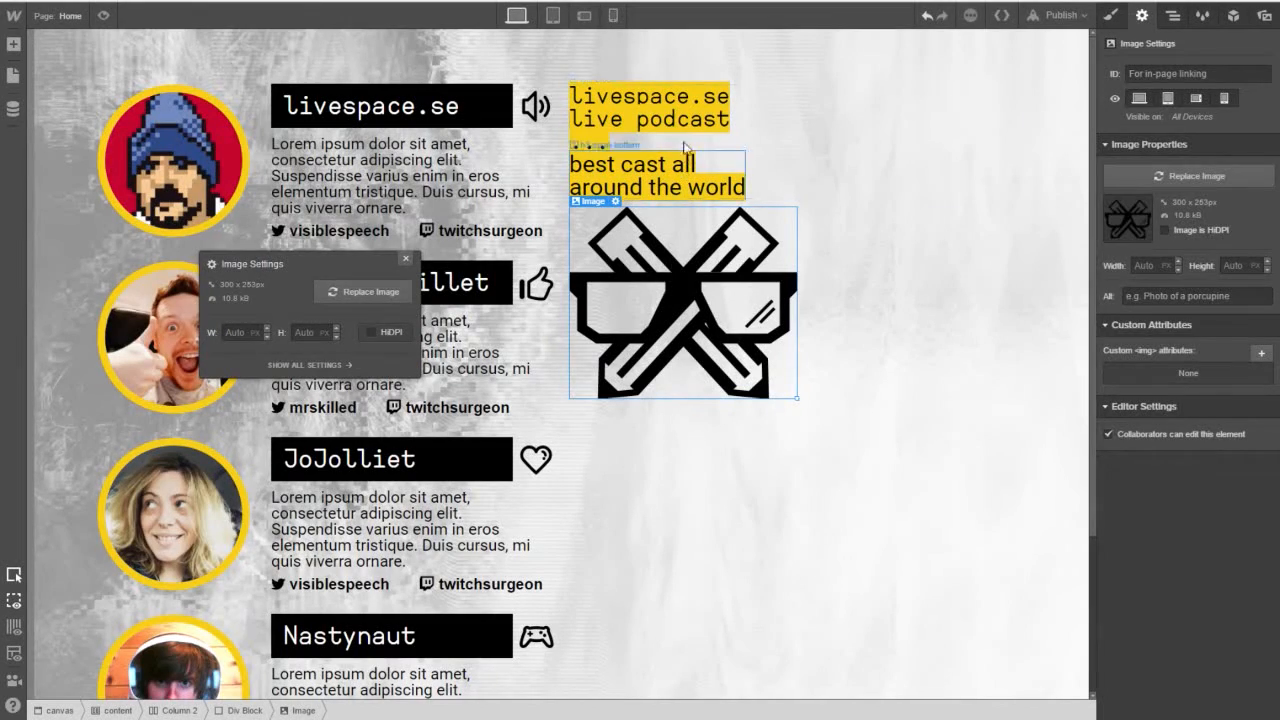
Give the second column's div block that holds the heading and logo the new class show-block.
click(627, 144)
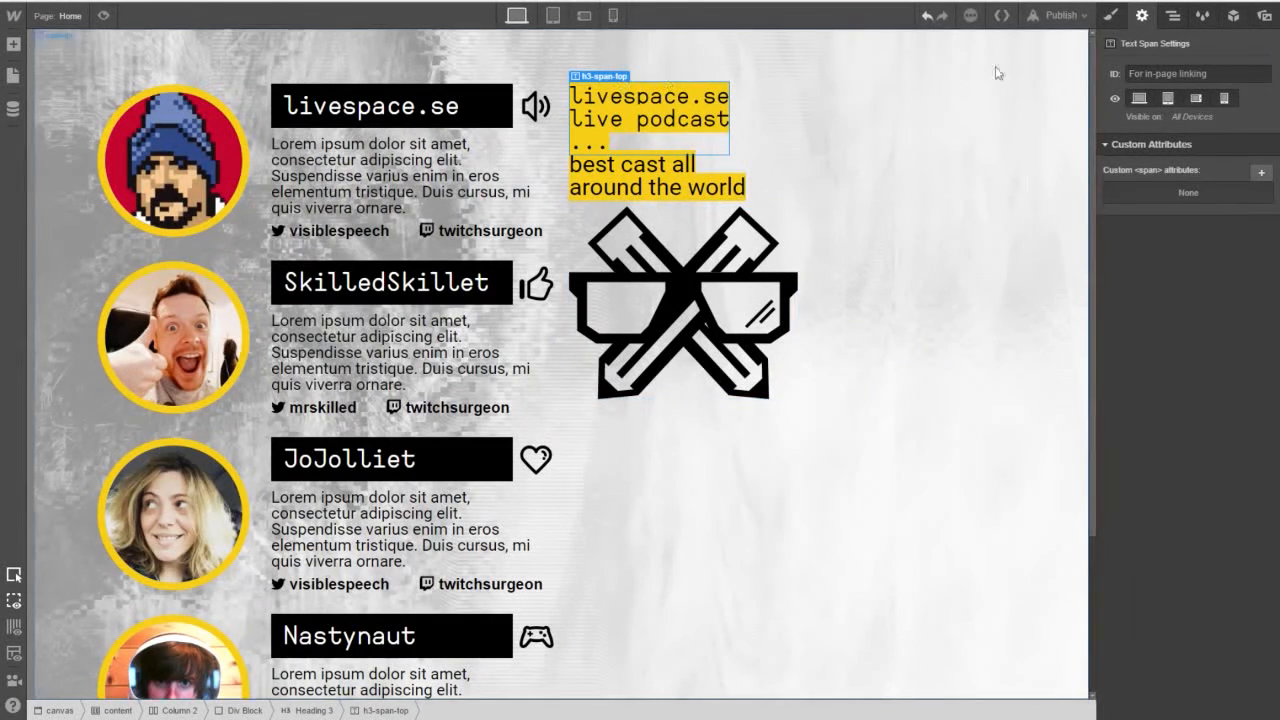
click(1173, 15)
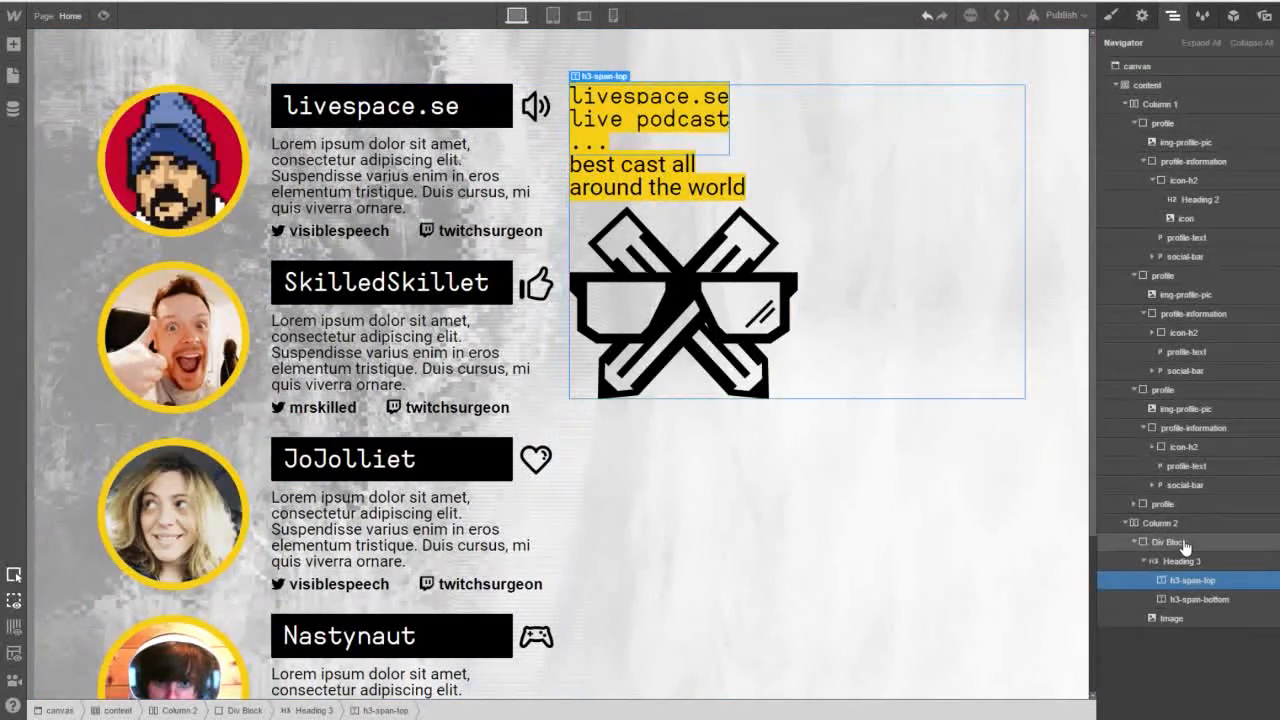
click(1182, 542)
click(1139, 15)
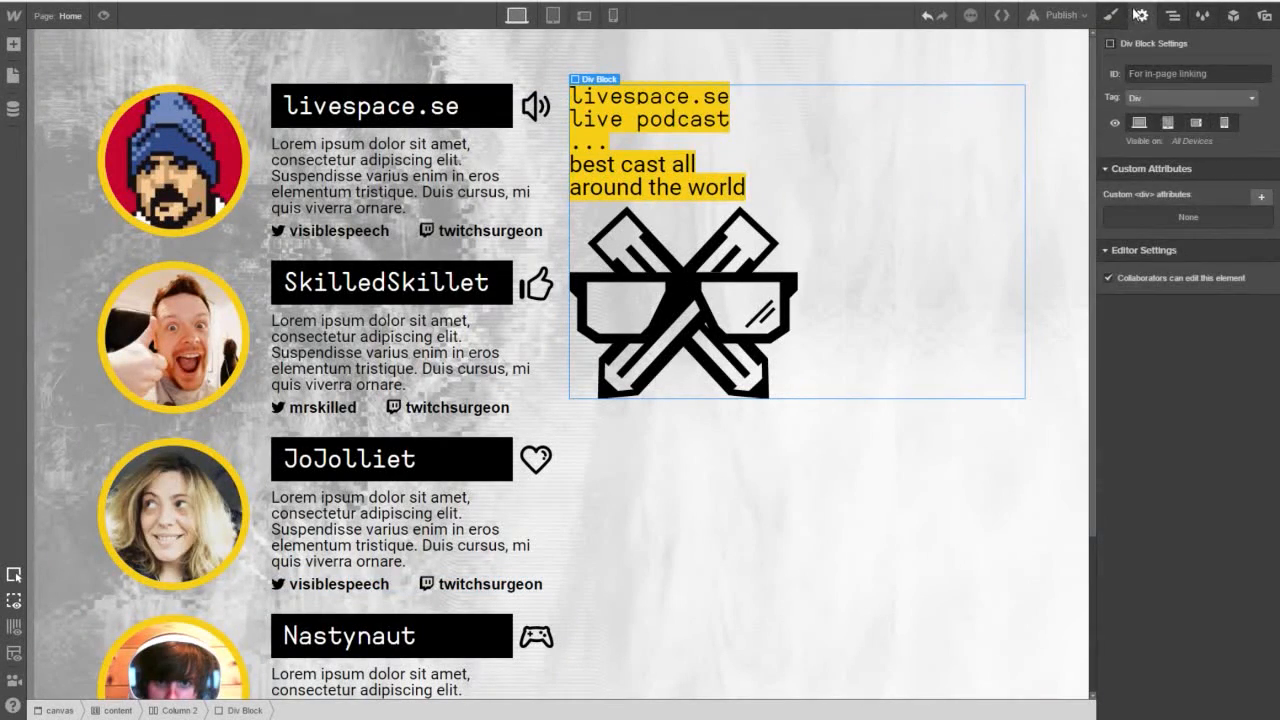
key(s)
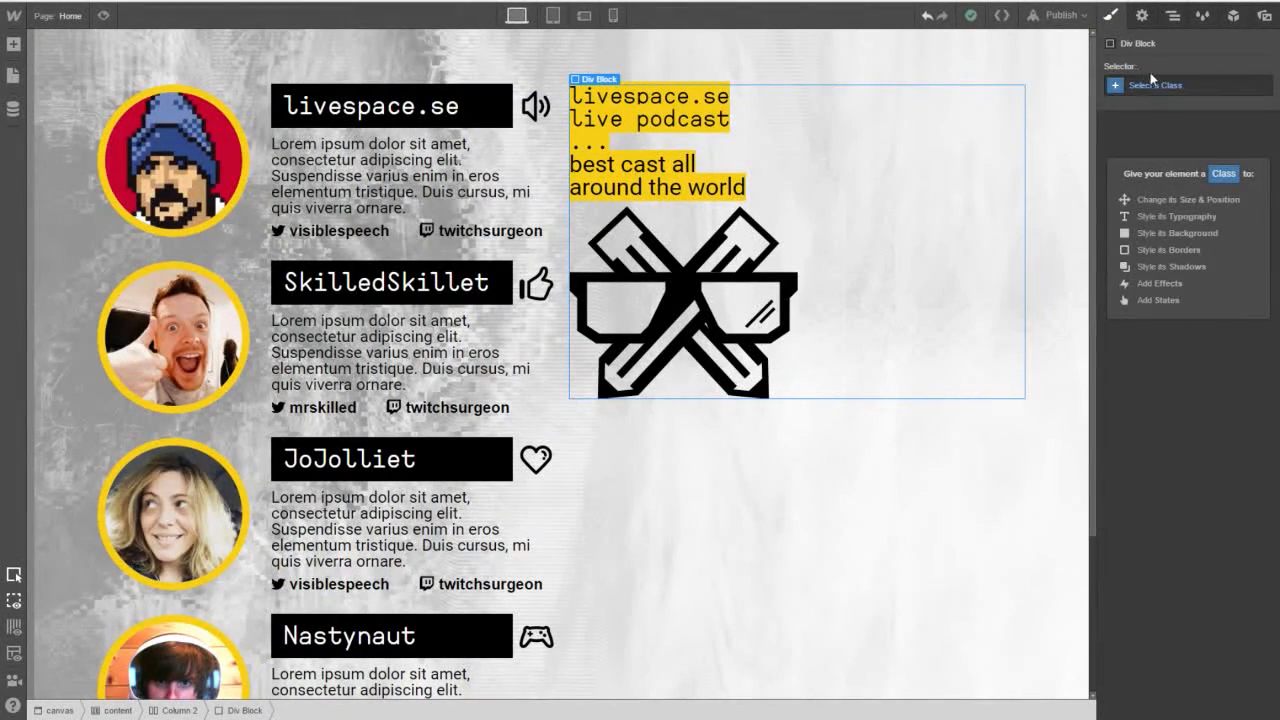
click(1151, 88)
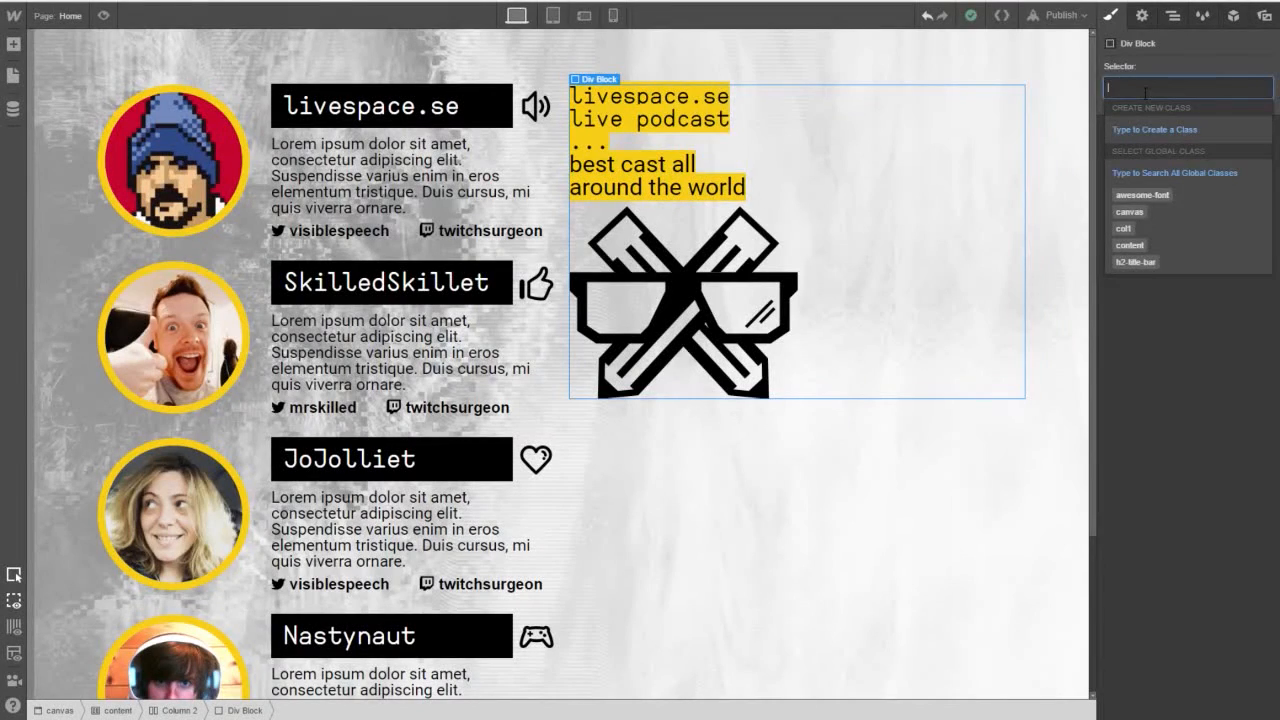
click(1167, 15)
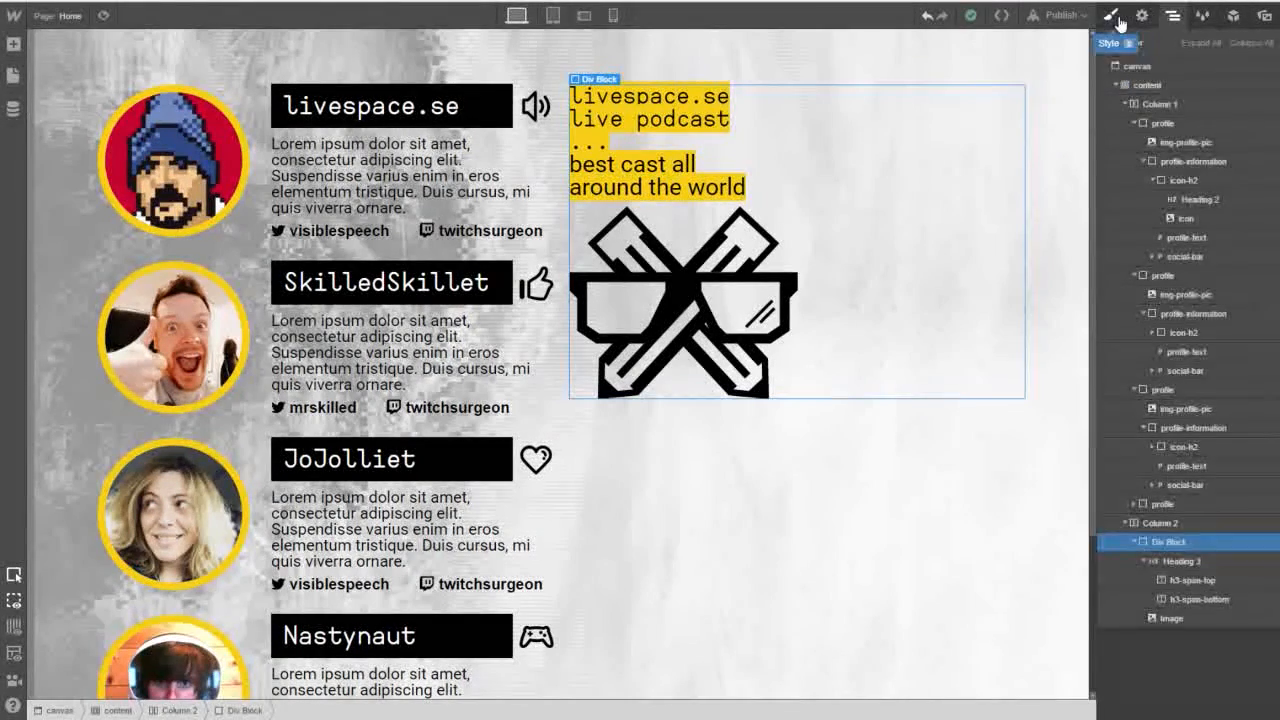
click(1111, 16)
click(1144, 88)
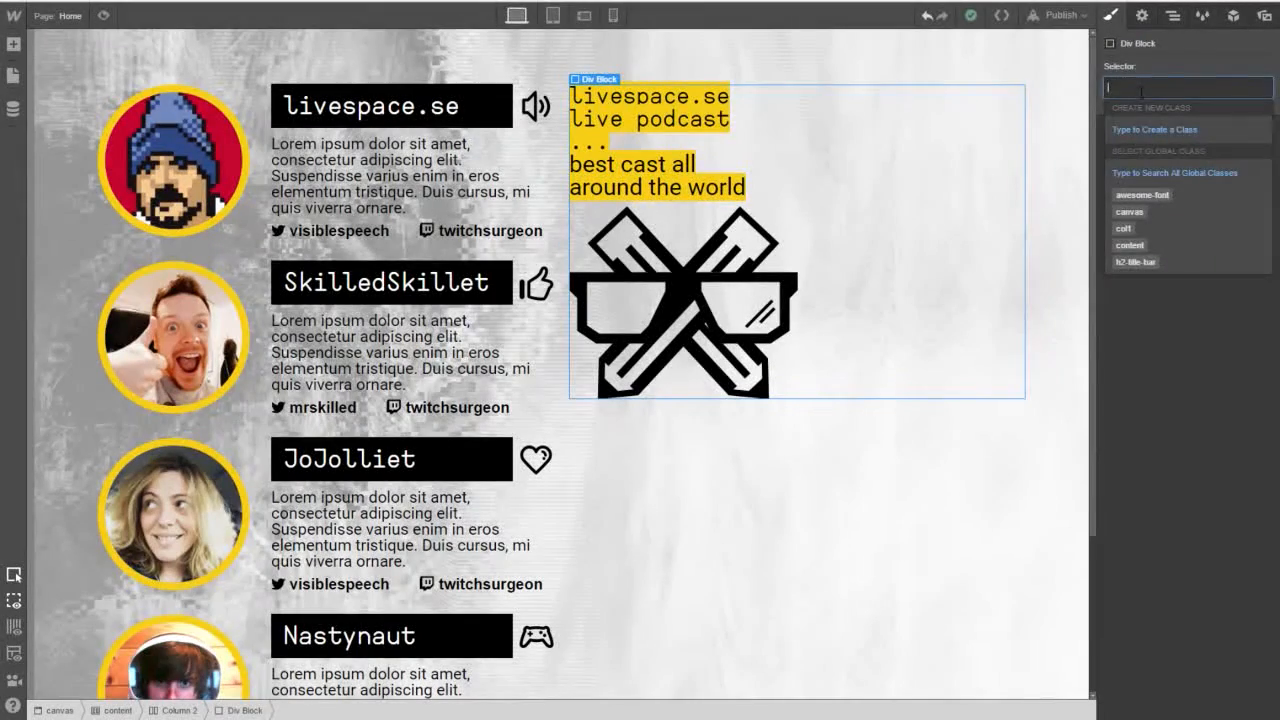
text(info-block)
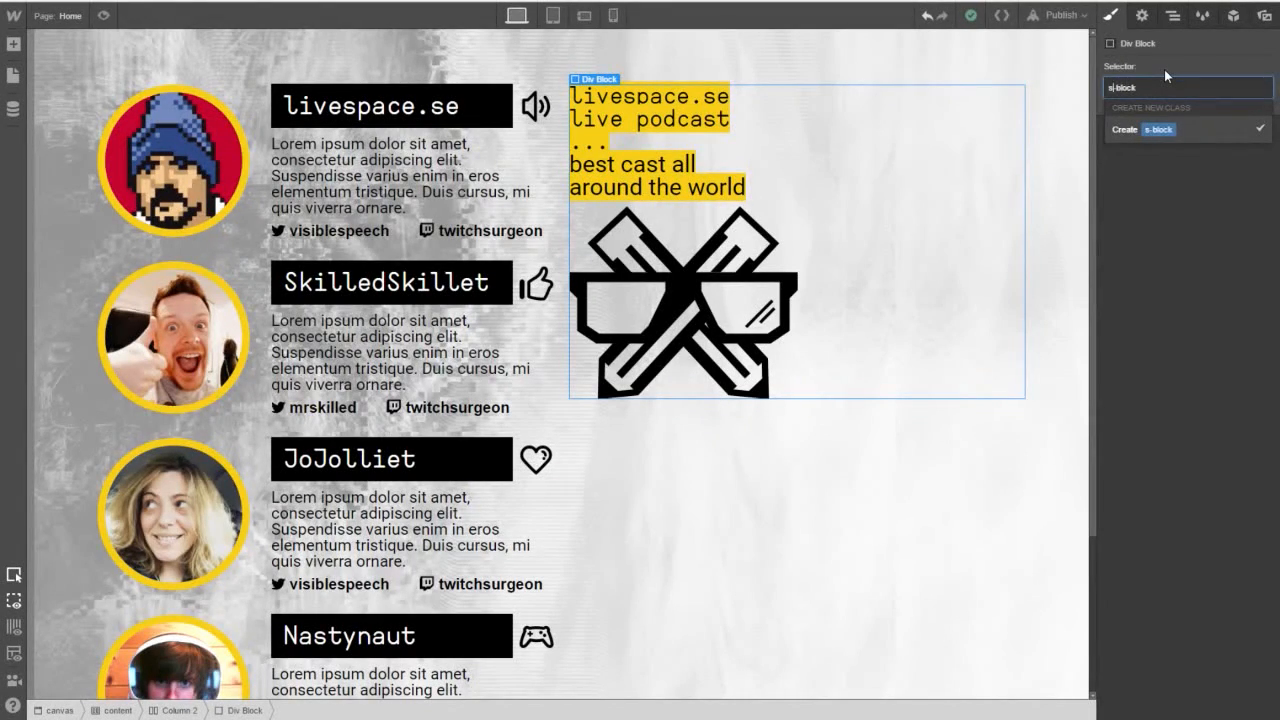
key(Return)
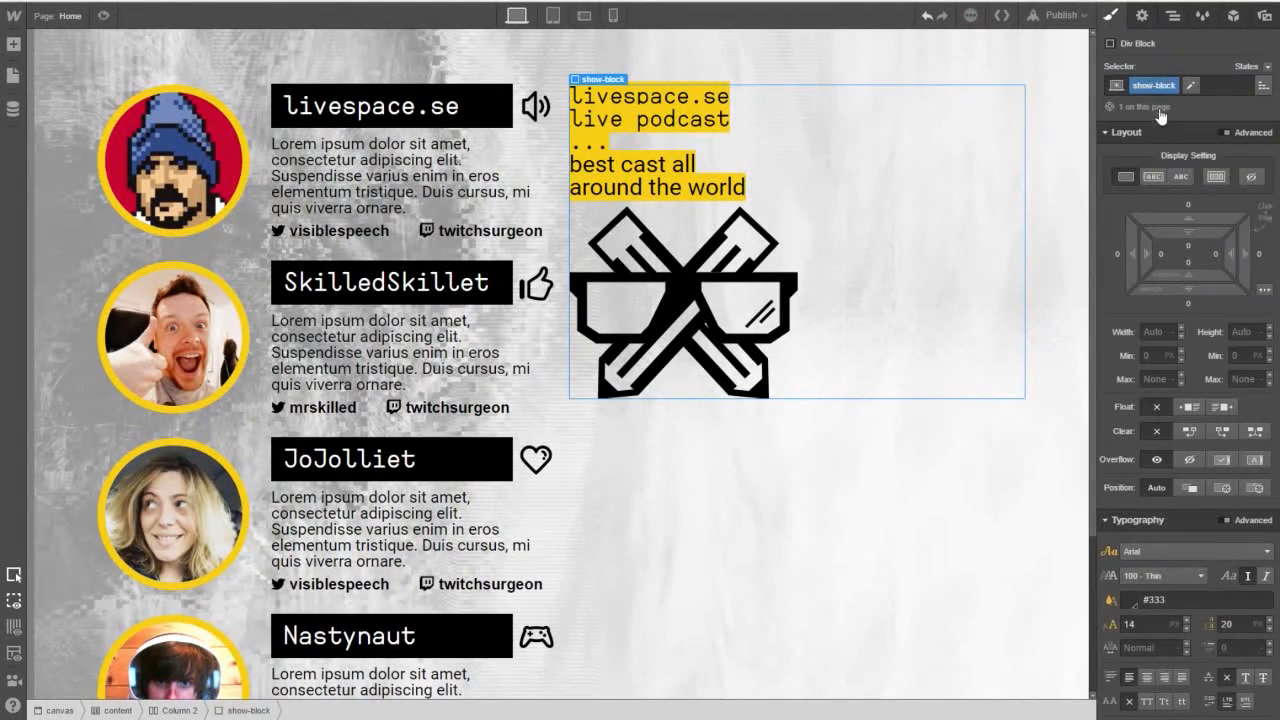
Change the show-block display setting to flex, placing the heading and the logo image side by side.
click(1220, 186)
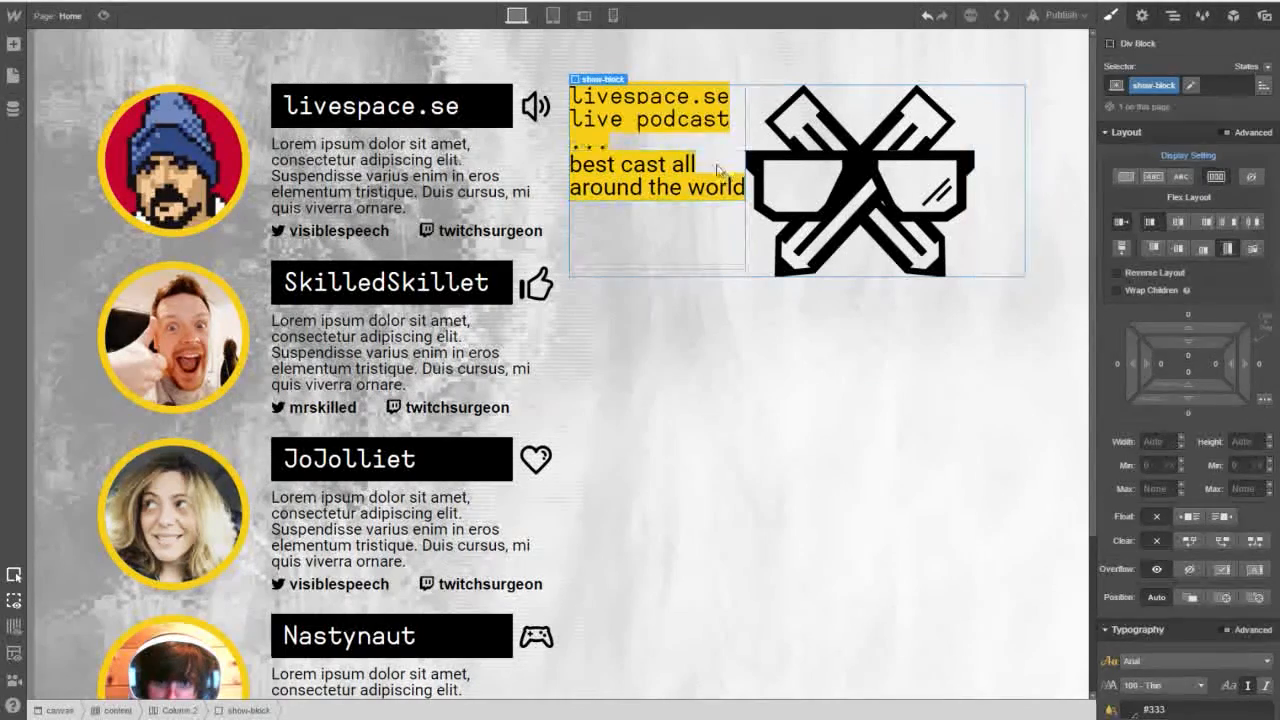
click(800, 168)
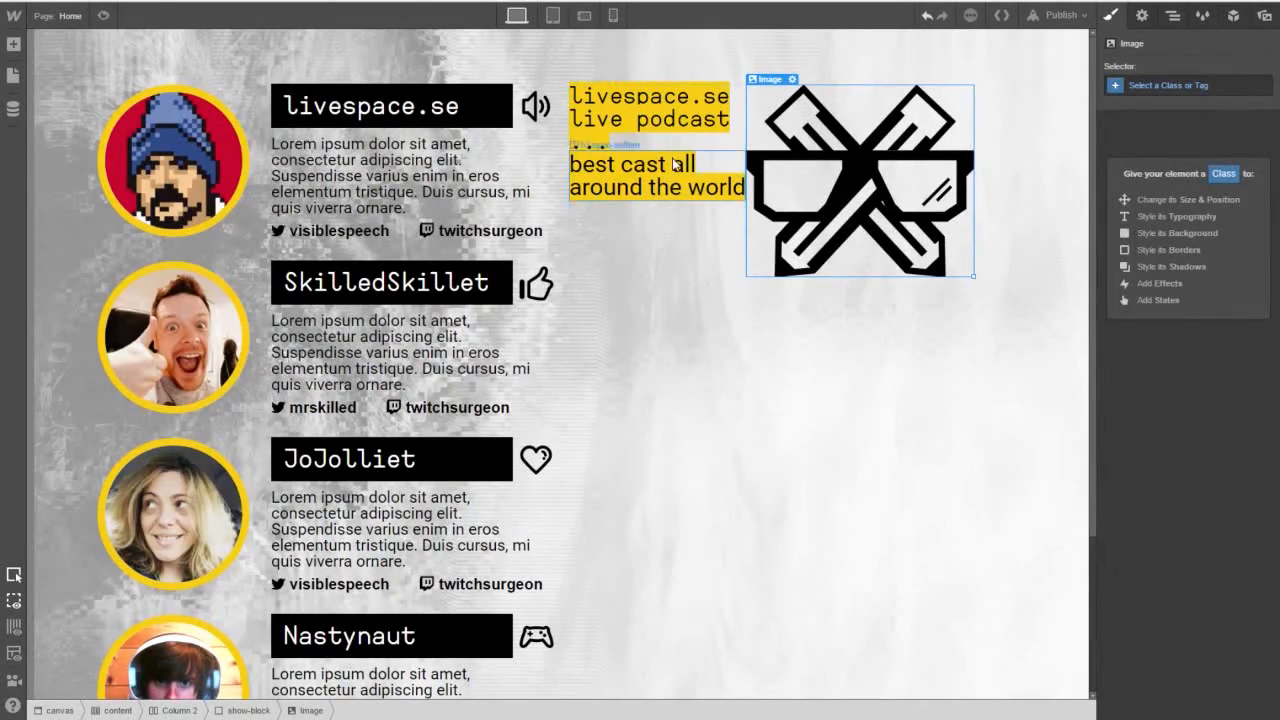
click(677, 163)
click(681, 140)
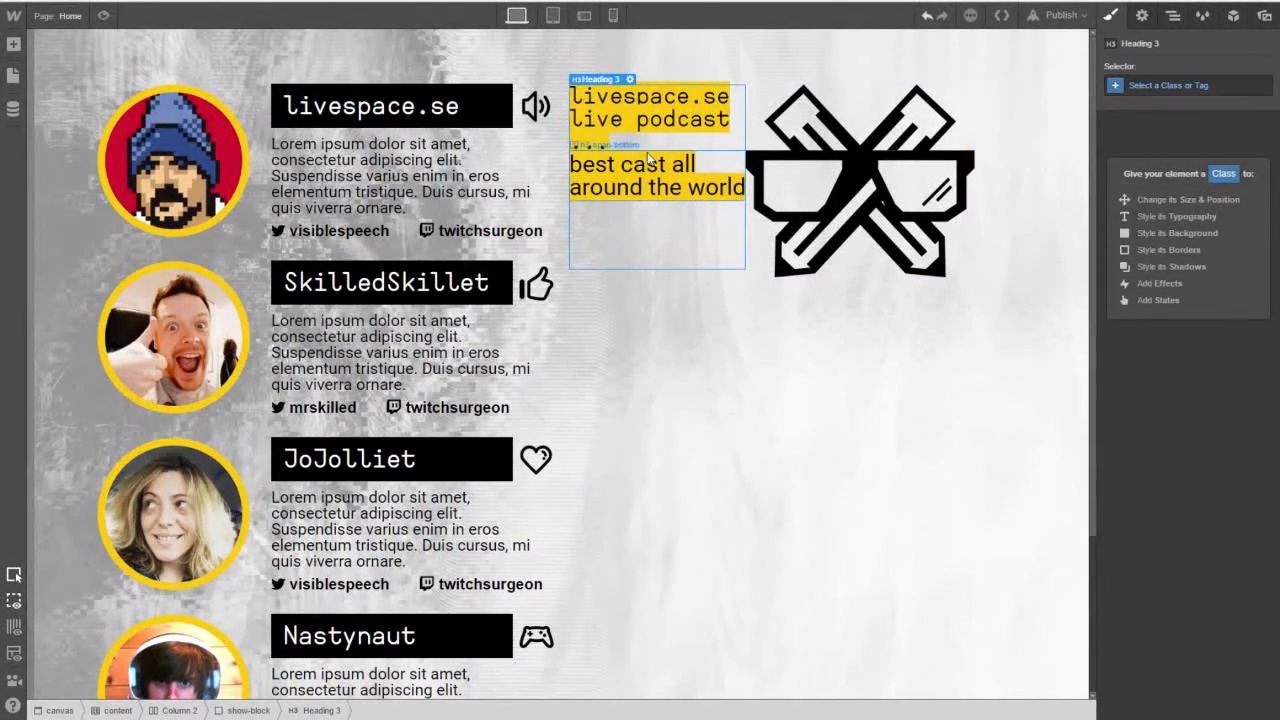
Assign the new class logo to the crossed-pencils-and-glasses image and give it a left padding of 30 px.
click(862, 190)
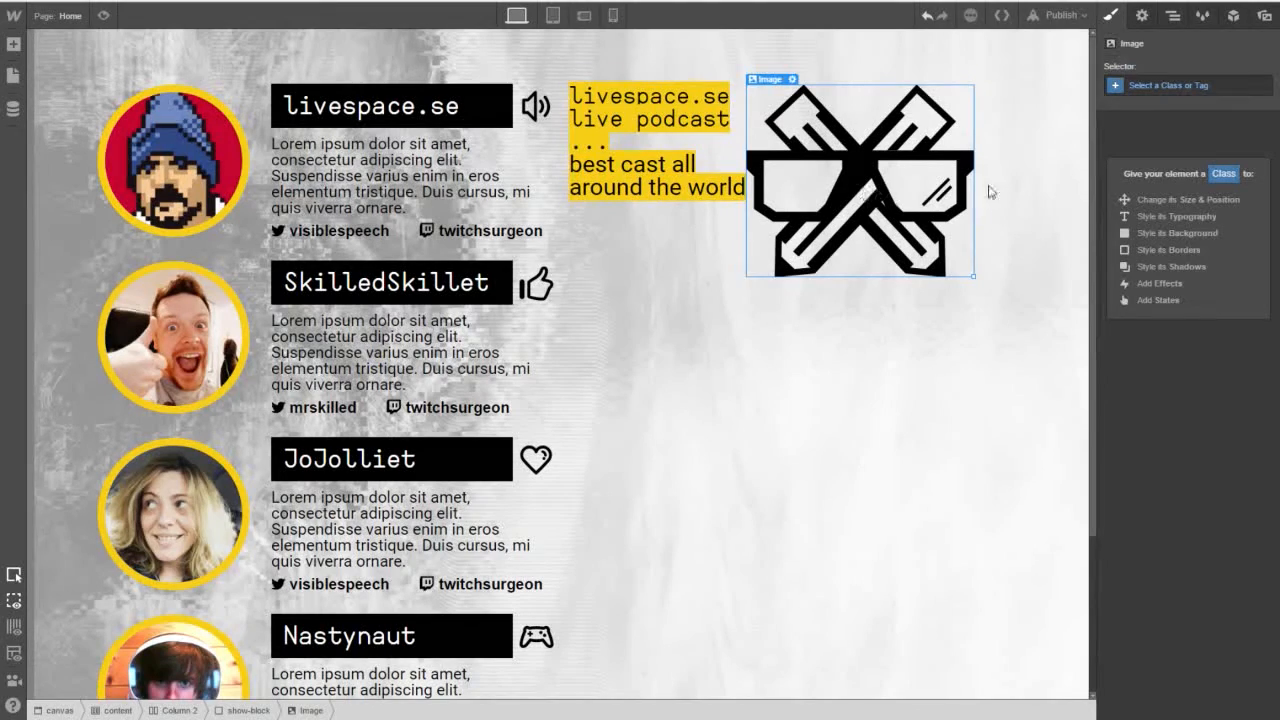
click(1146, 24)
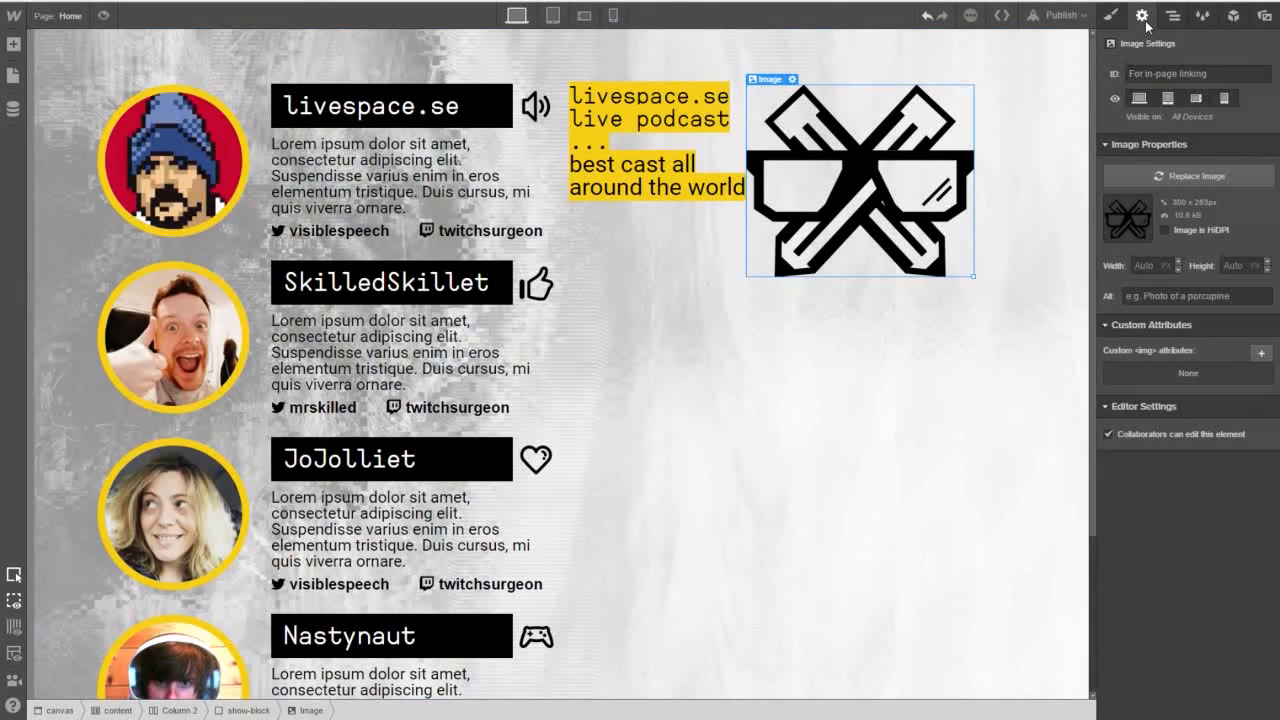
click(1160, 72)
click(1113, 17)
click(1139, 84)
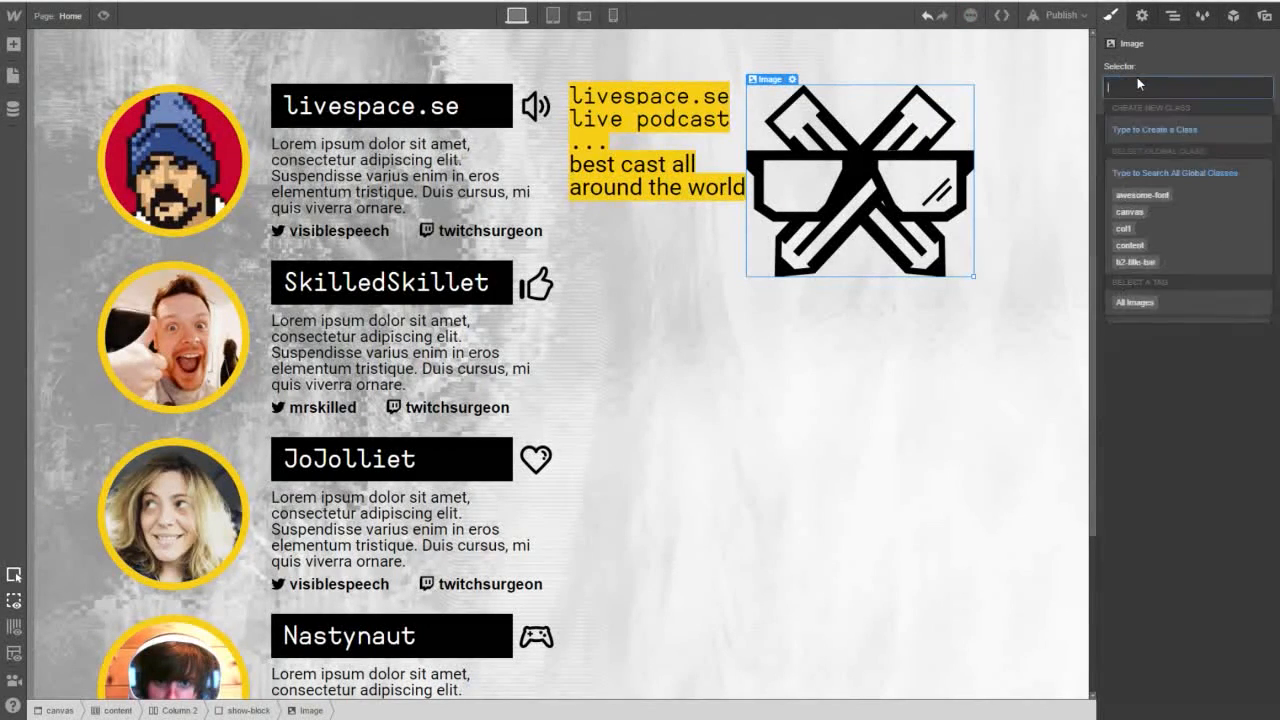
text(logo)
key(Return)
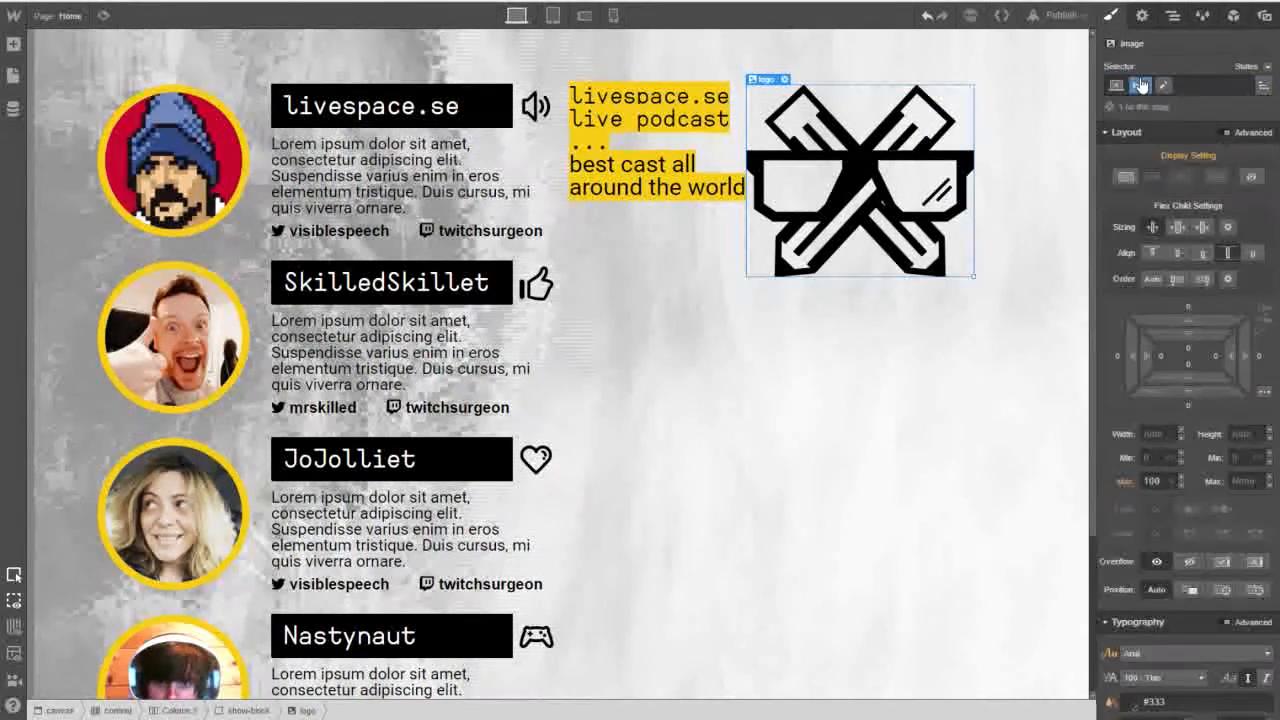
drag(1158, 360, 1204, 362)
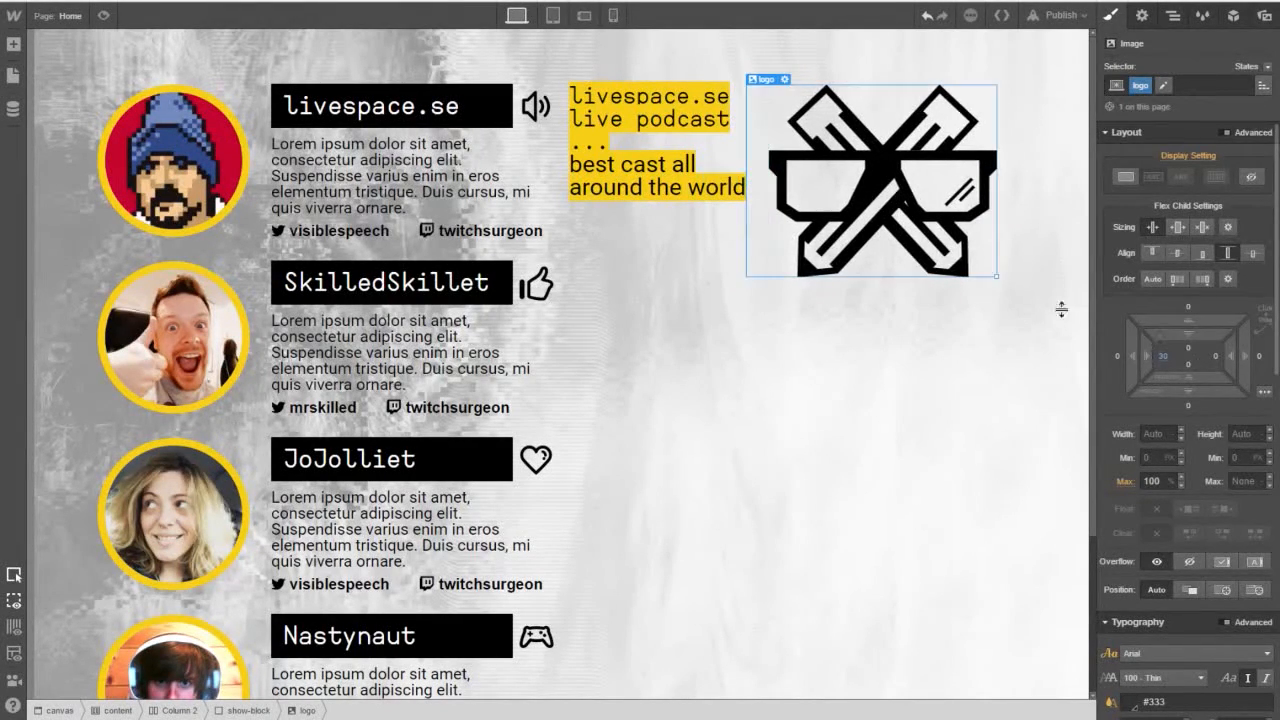
Set the h3-span-top text span's font size and line height to 40 px.
double_click(608, 145)
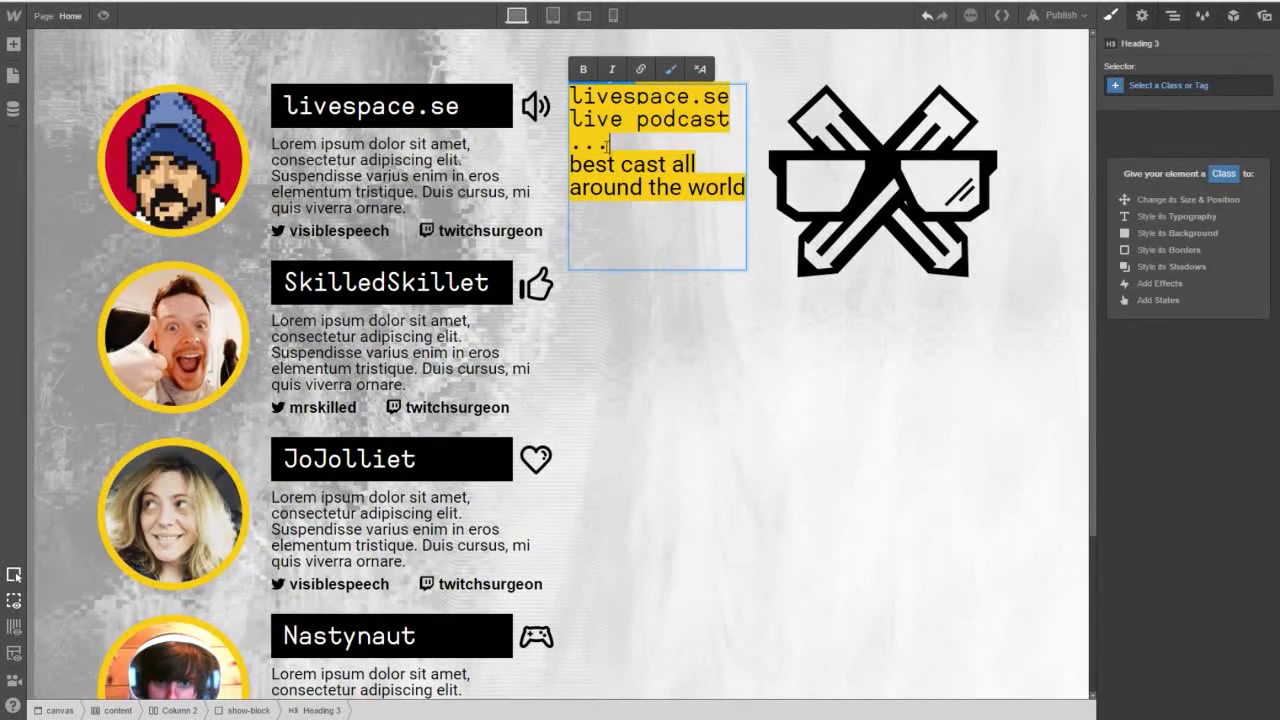
triple_click(590, 130)
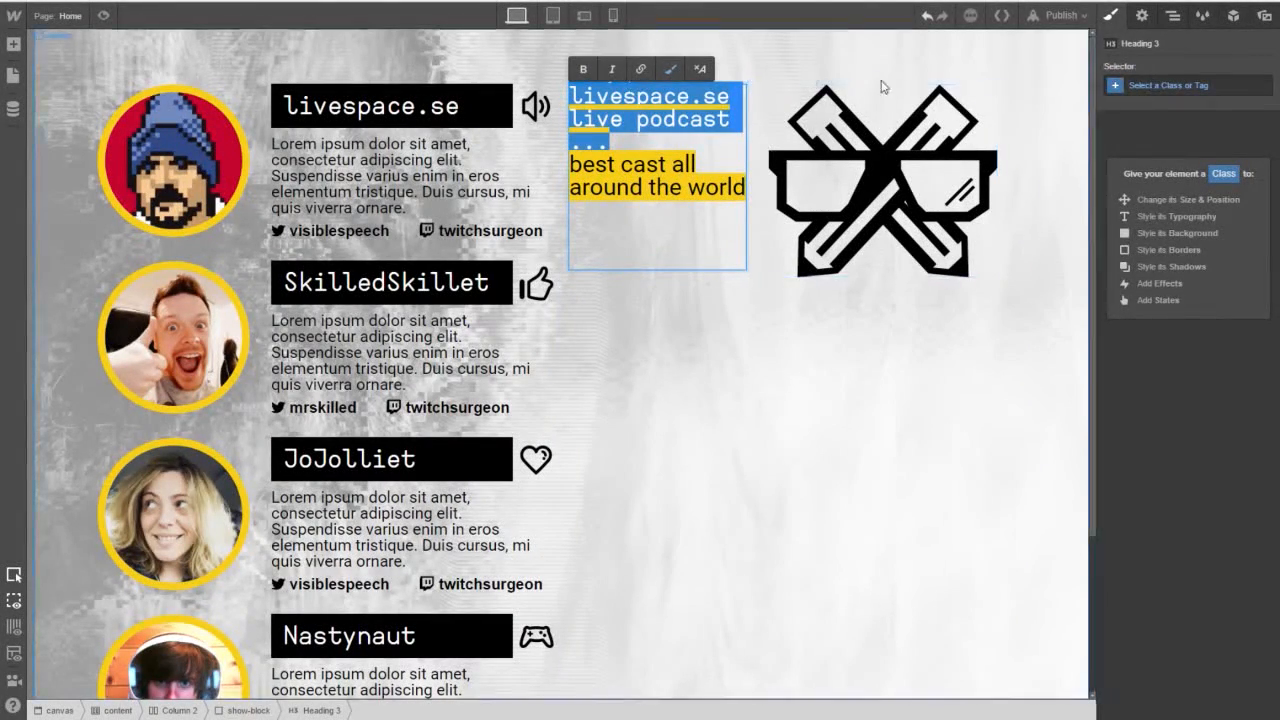
click(1157, 89)
key(z)
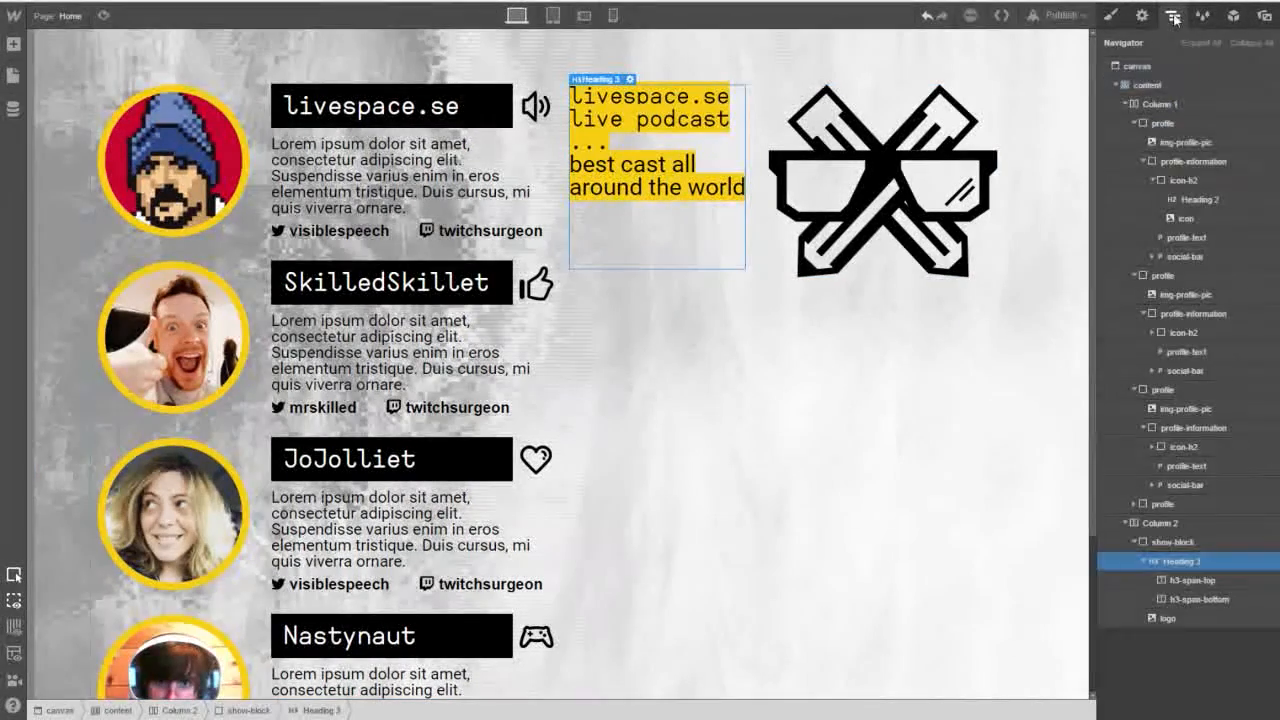
click(1190, 582)
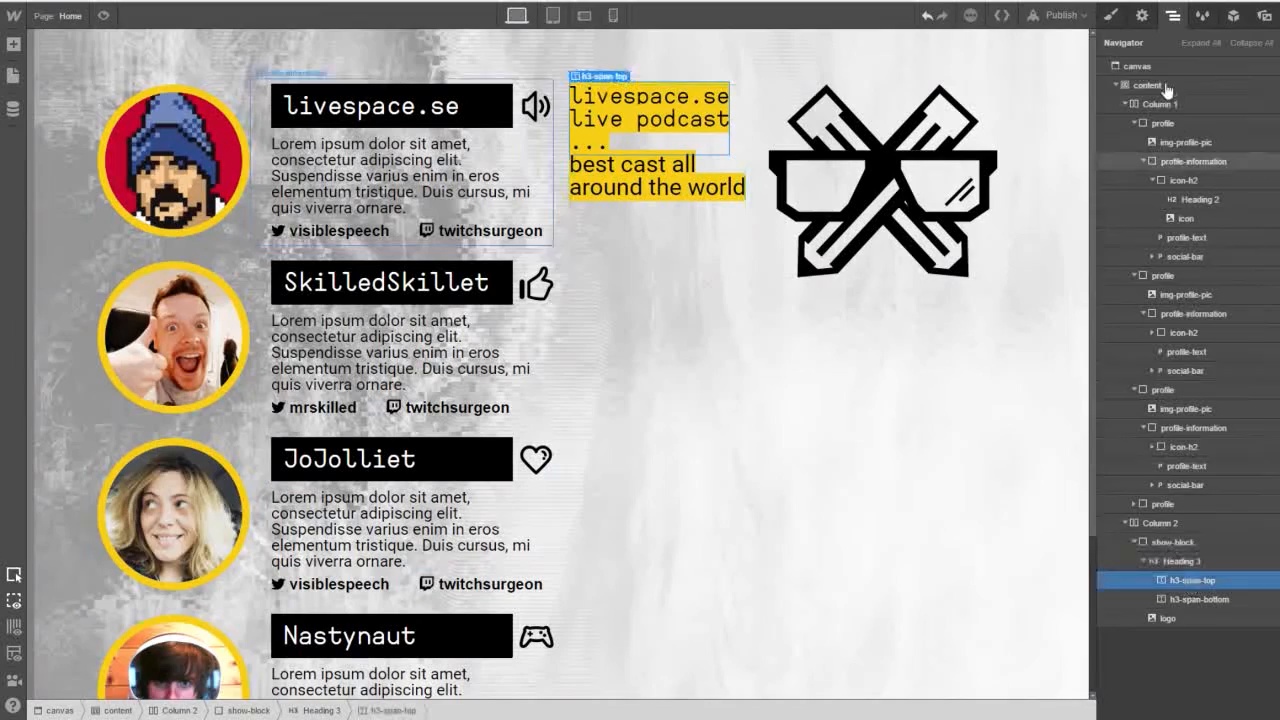
click(1141, 15)
click(1111, 15)
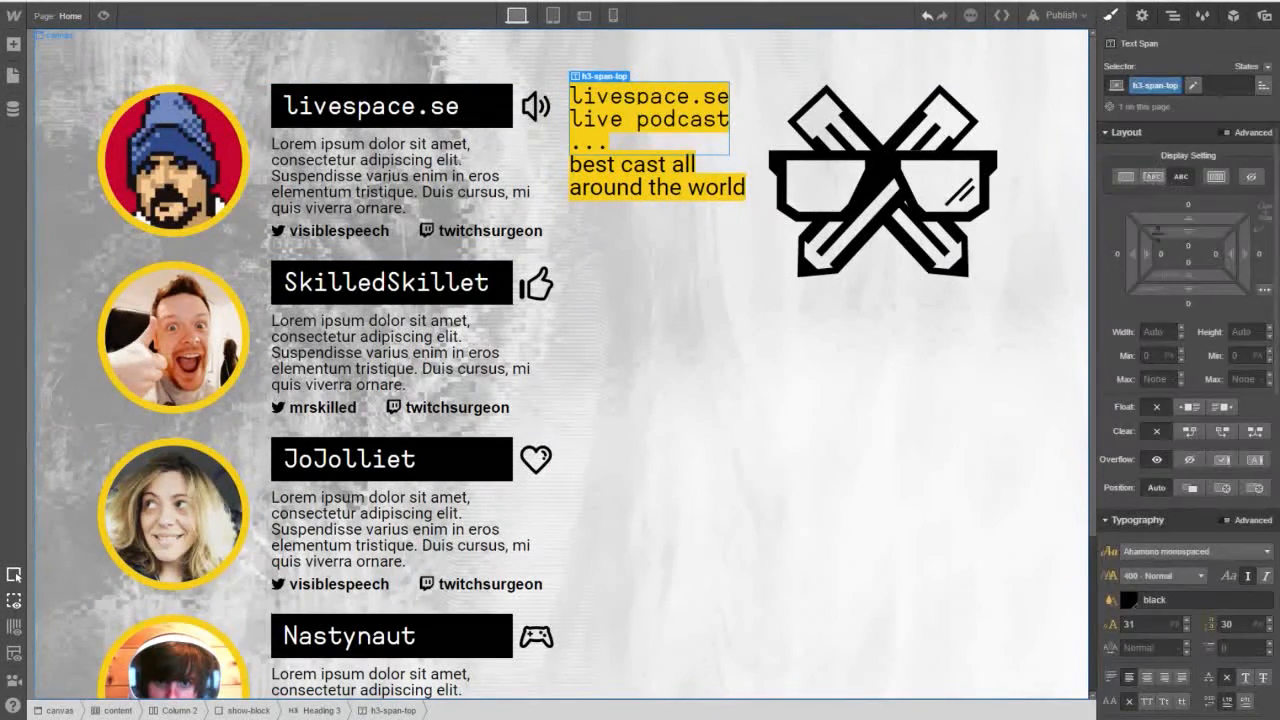
scroll(1158, 528, down, 3)
click(1147, 474)
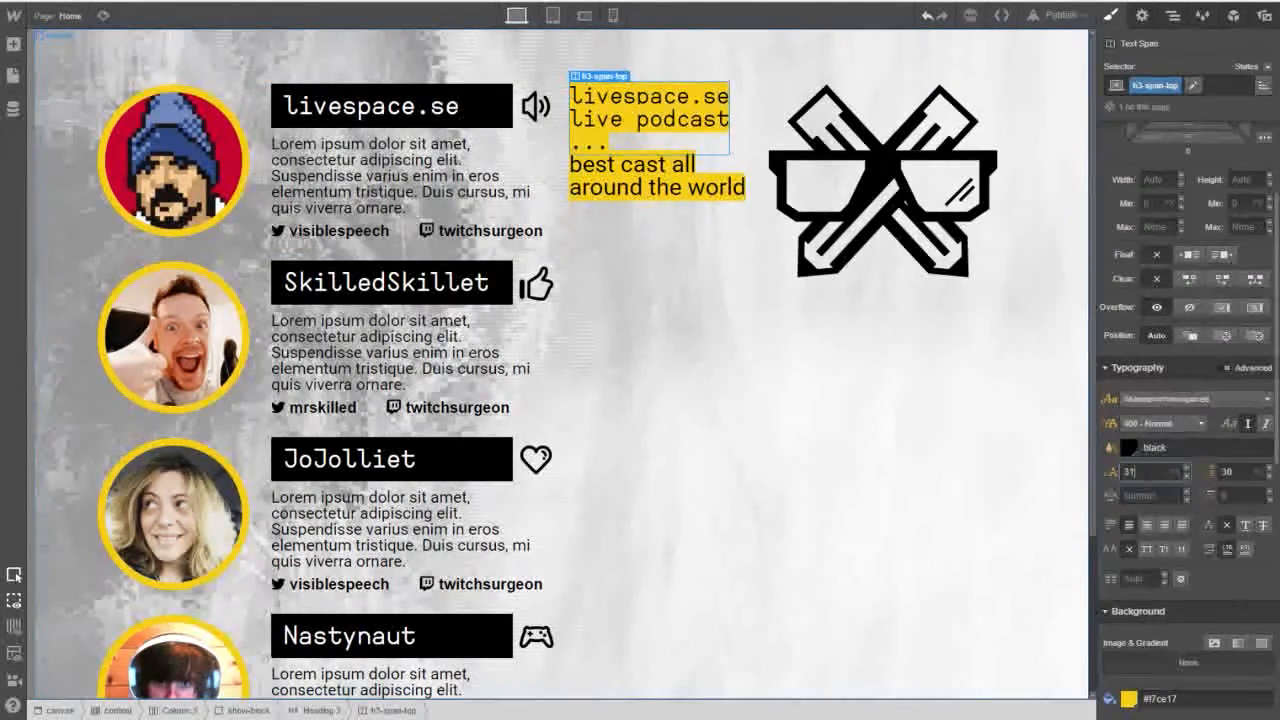
key(Up)
key(Up)
key(Up)
key(Up)
key(Up)
key(Up)
key(Up)
key(Up)
key(Up)
key(Up)
key(Up)
key(Up)
key(Up)
key(Up)
key(Up)
key(Up)
key(Up)
key(Up)
key(BackSpace)
text(0)
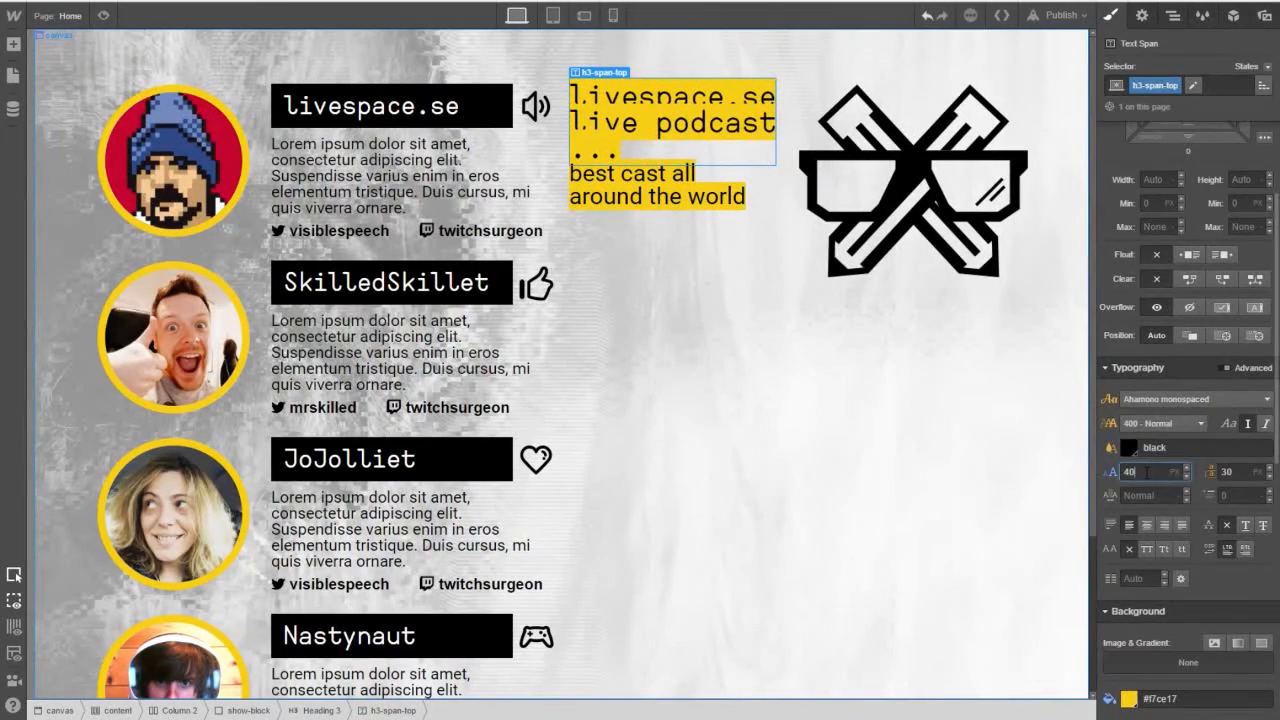
key(Tab)
text(40)
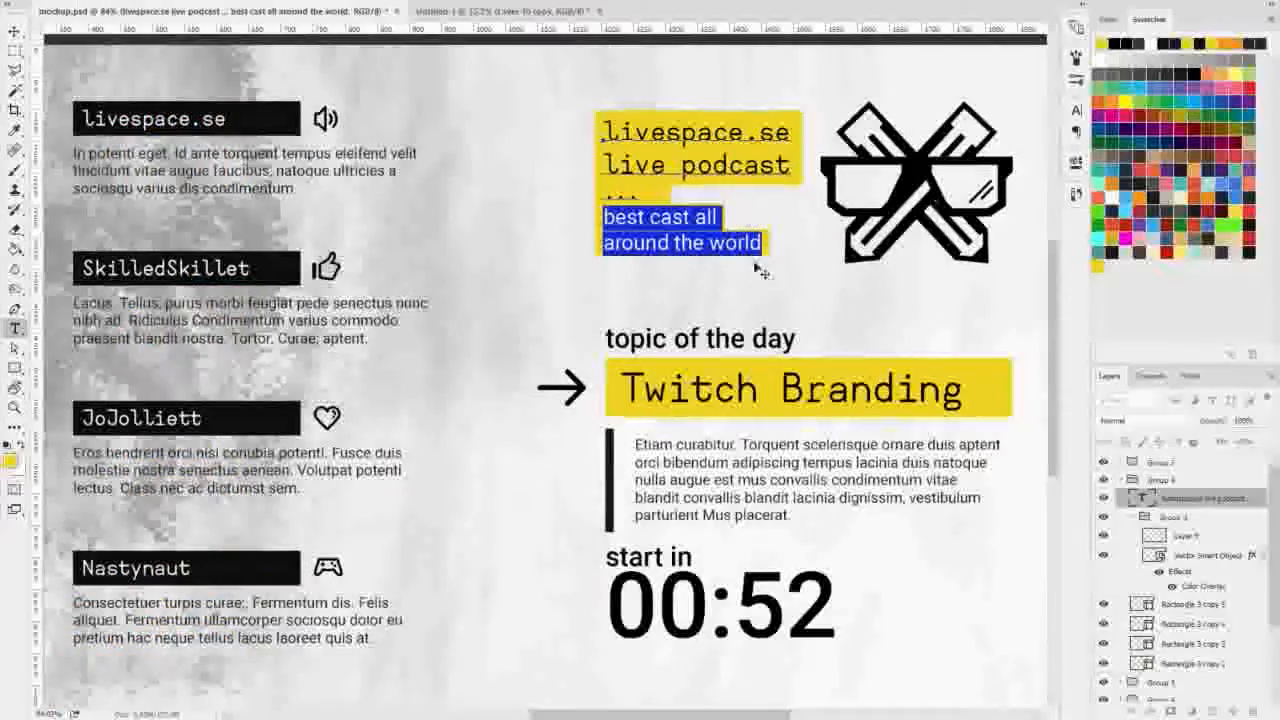
Set the font size and line height of the "livespace.se live podcast" span, h3-span-top, to 43 px.
click(729, 134)
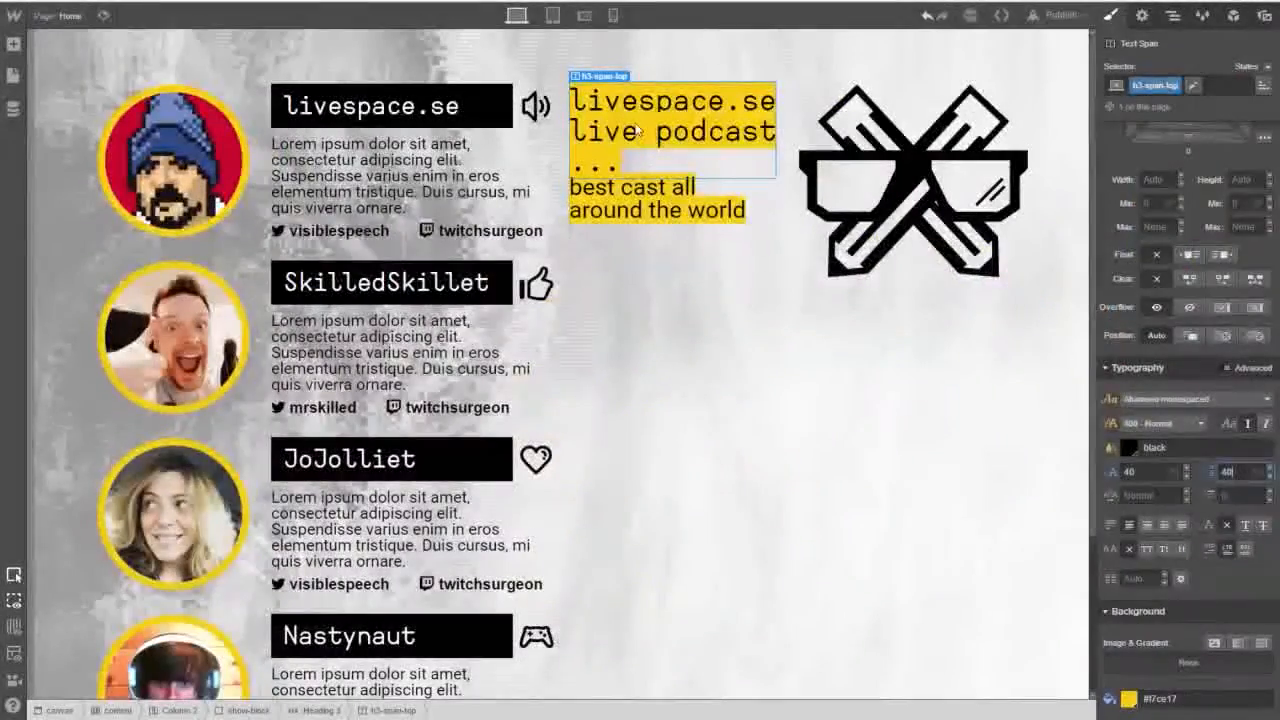
double_click(614, 126)
click(586, 103)
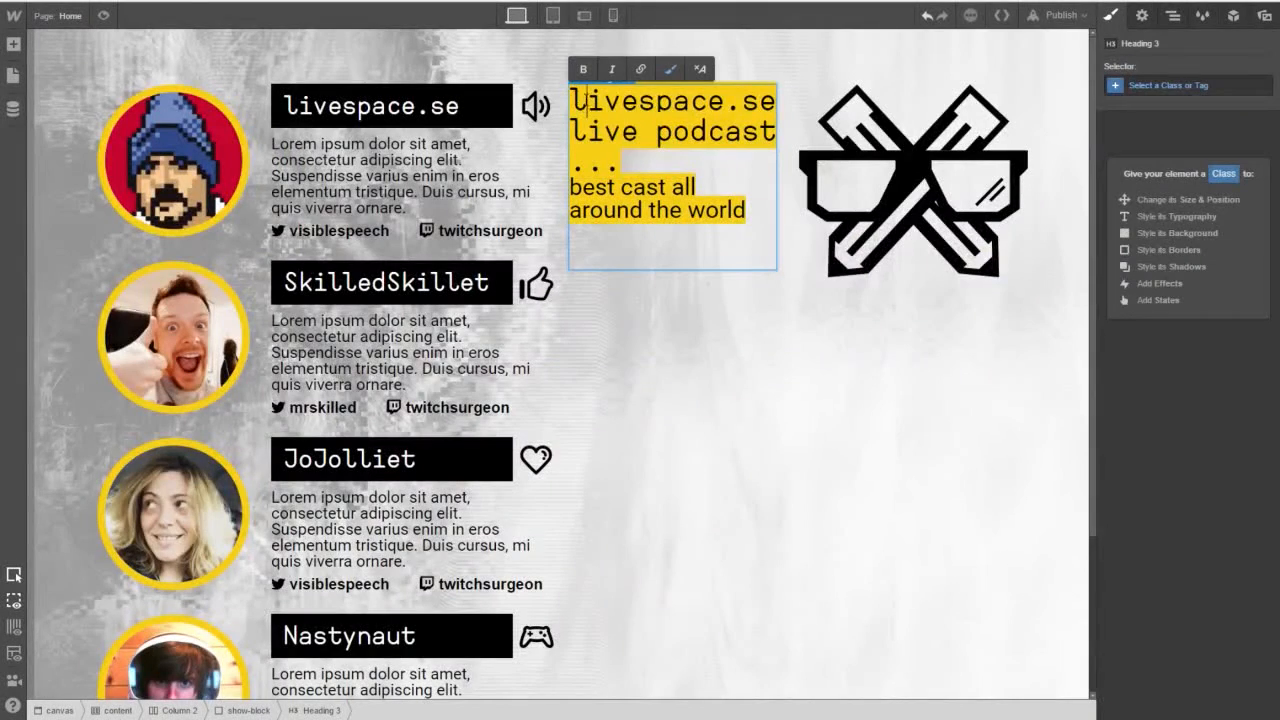
drag(574, 100, 743, 153)
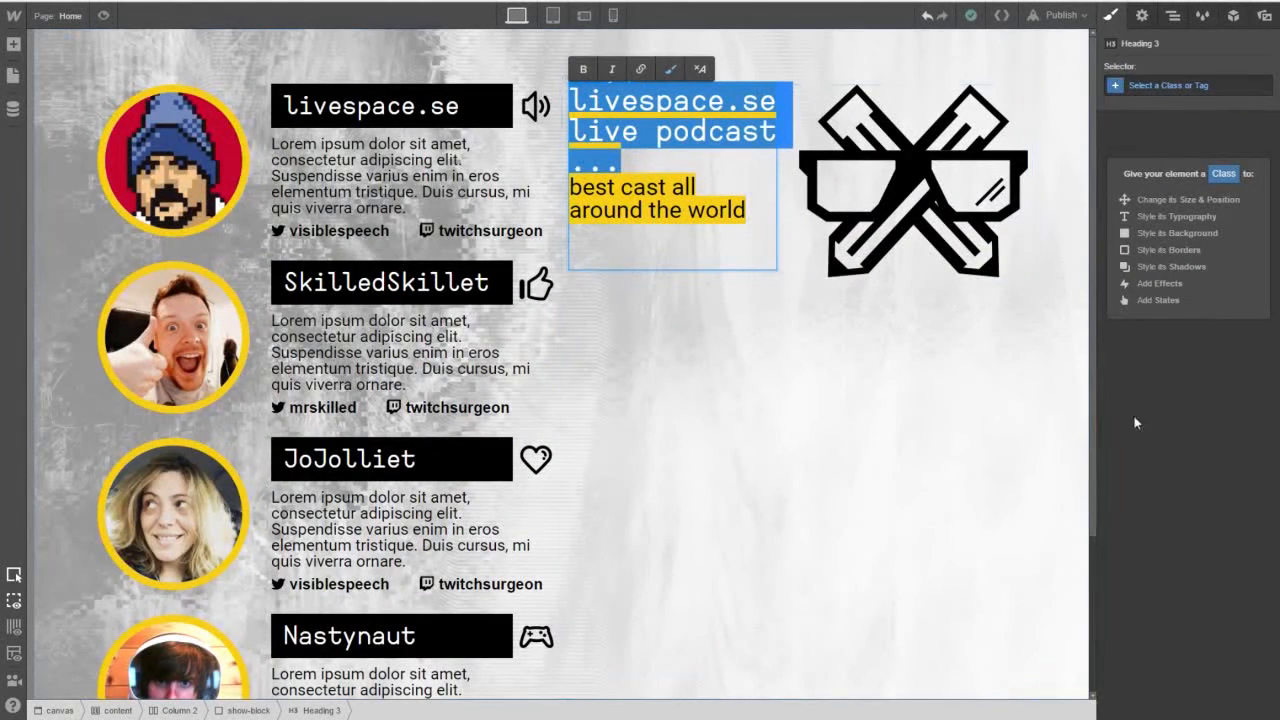
click(1143, 17)
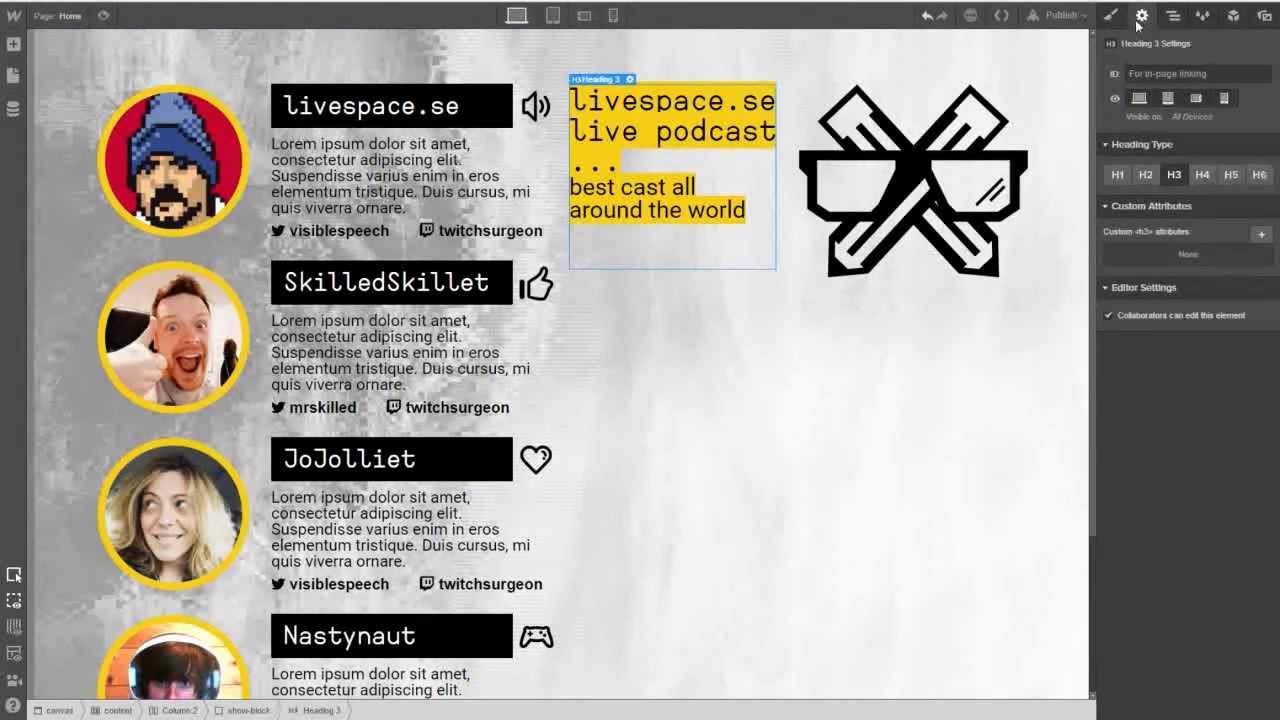
click(1112, 16)
click(1173, 16)
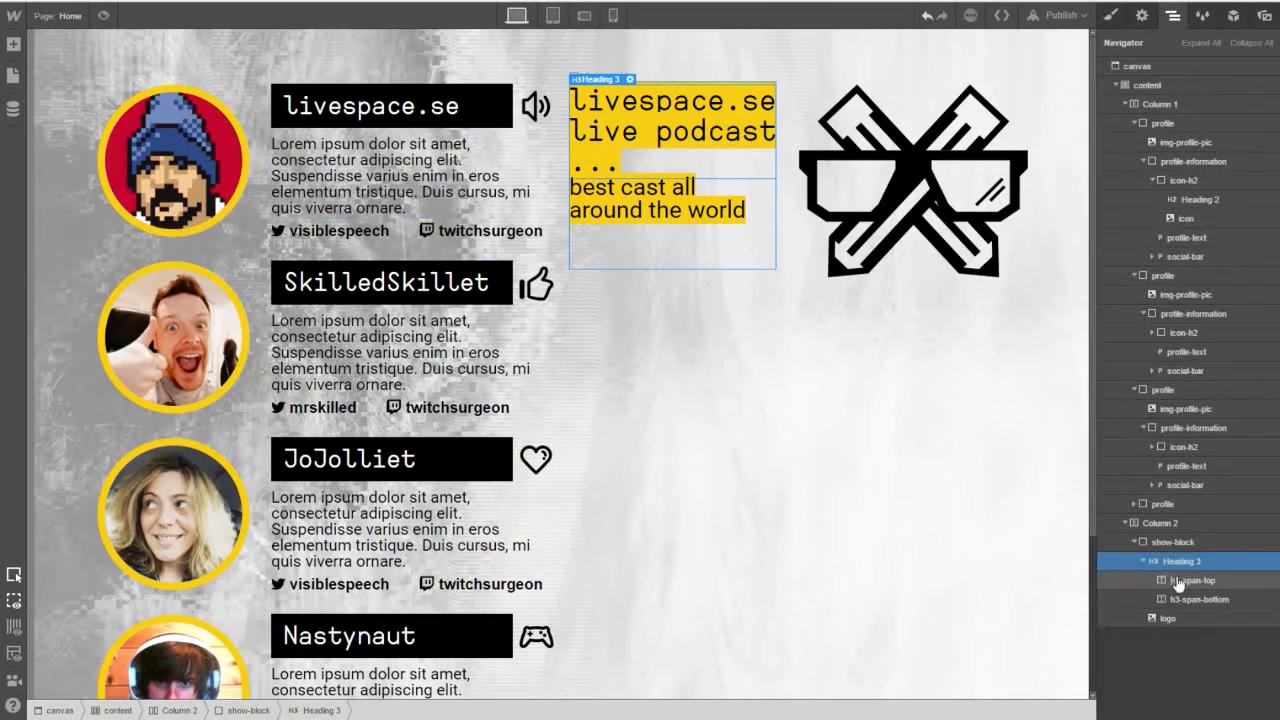
click(1110, 16)
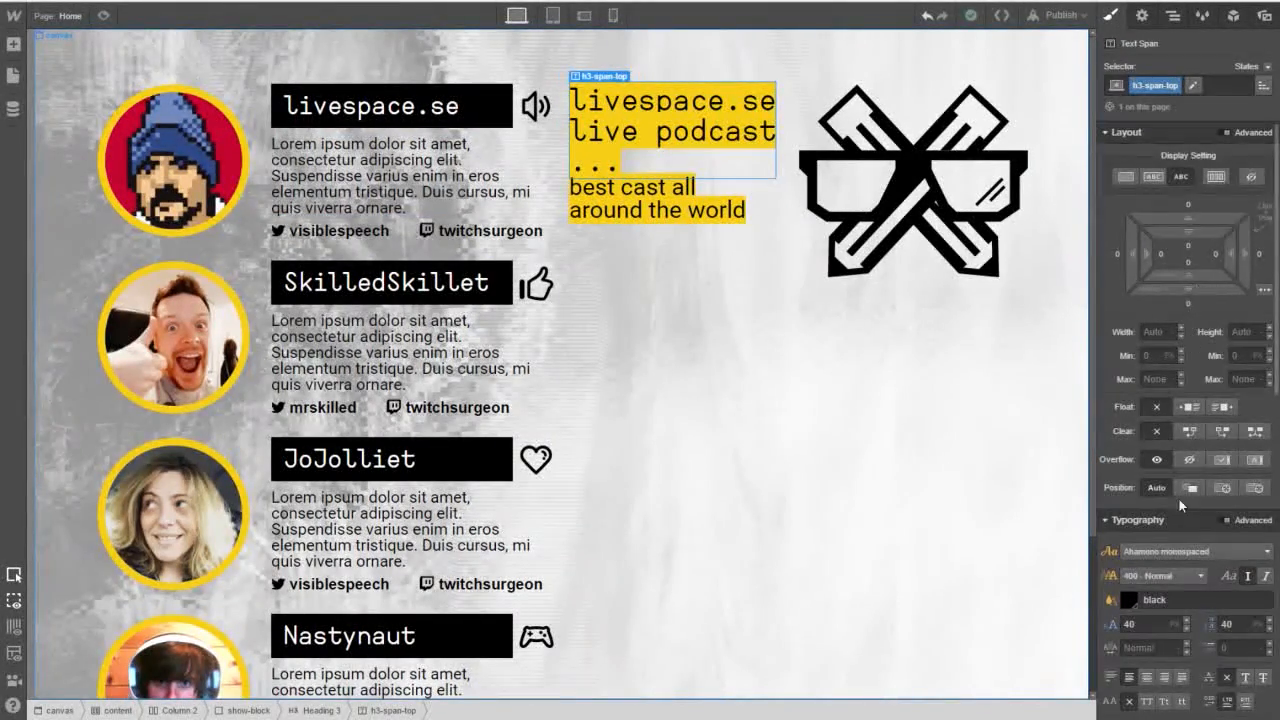
scroll(1180, 505, down, 3)
click(1130, 471)
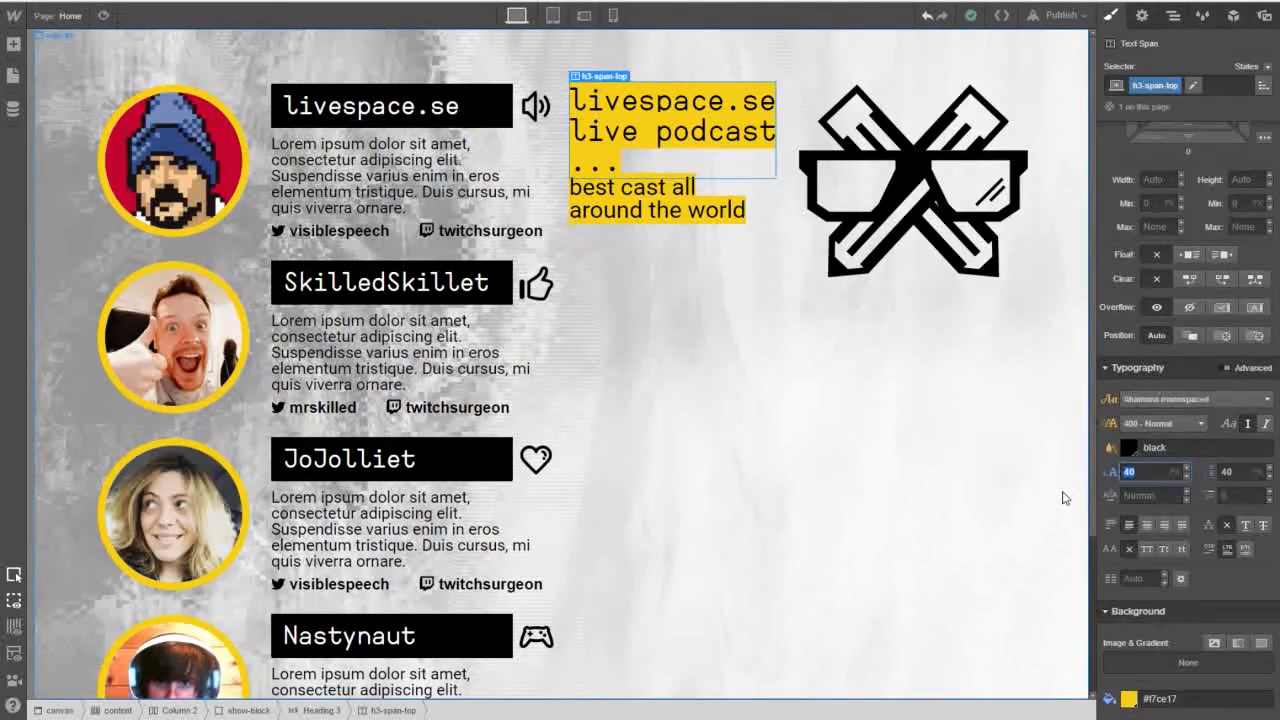
text(4)
key(Tab)
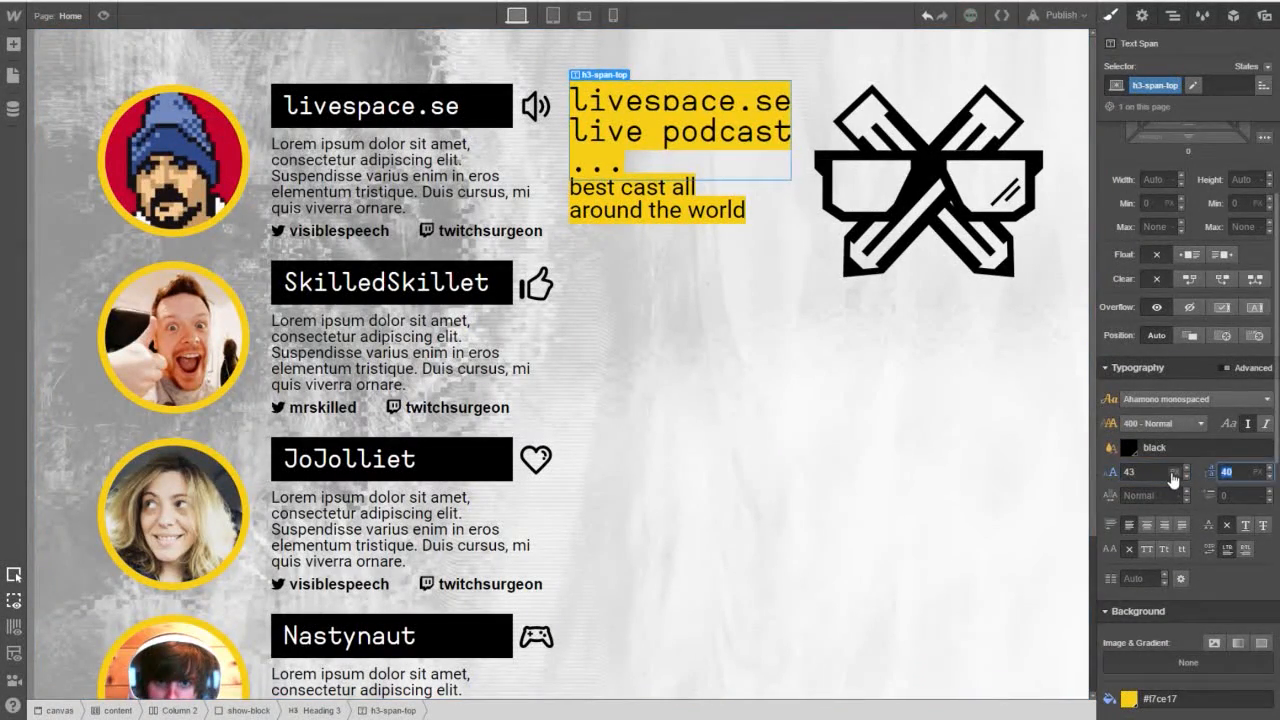
text(43)
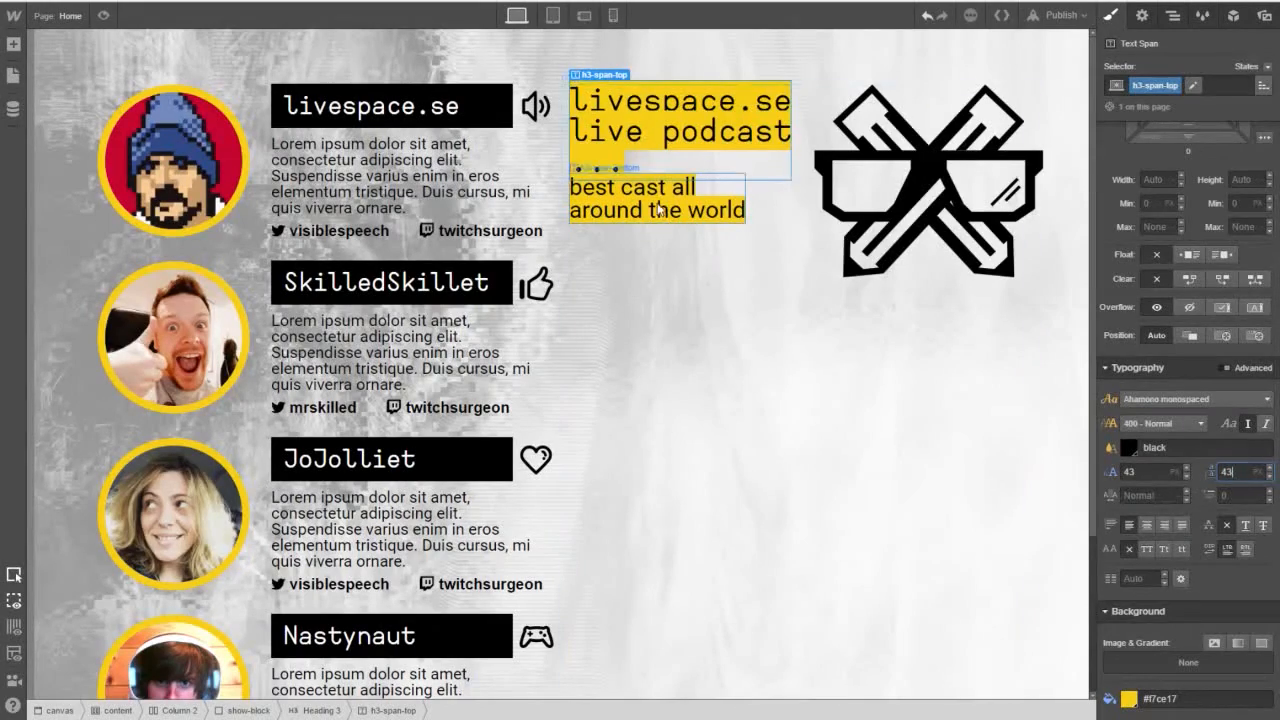
Set the font size of the "best cast all around the world" span, h3-span-bottom, to 36 px.
double_click(612, 216)
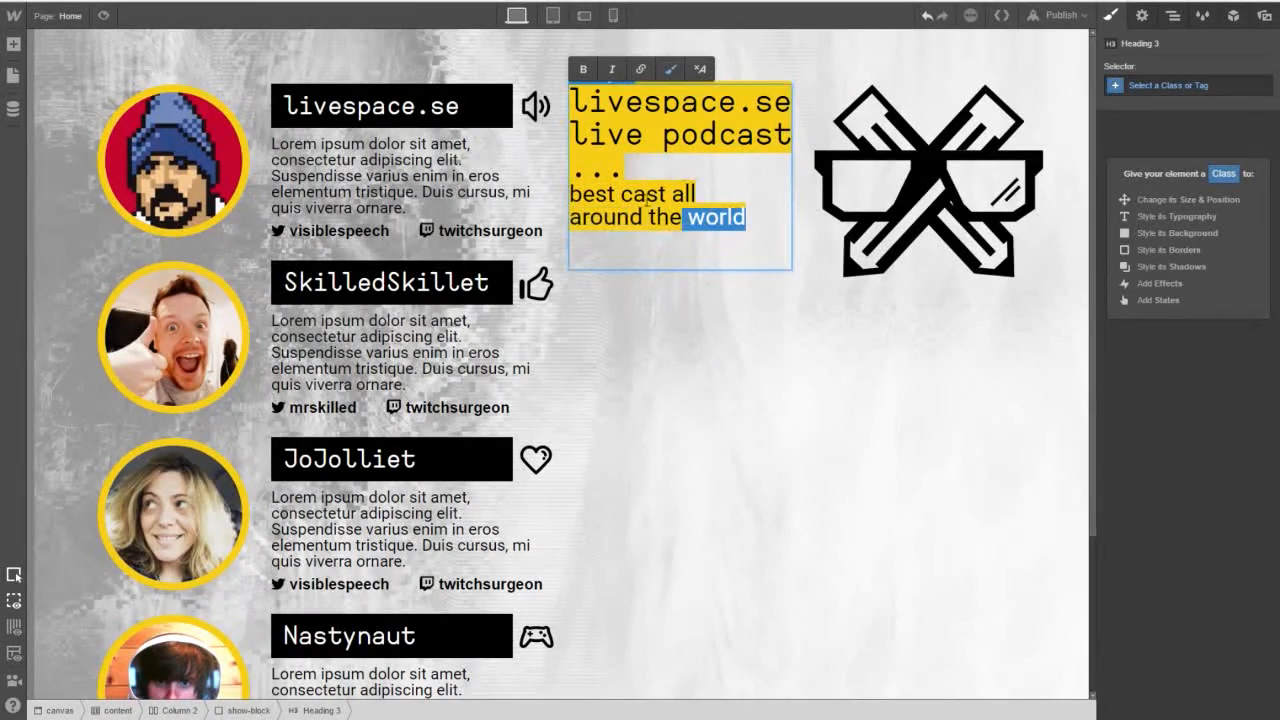
triple_click(720, 217)
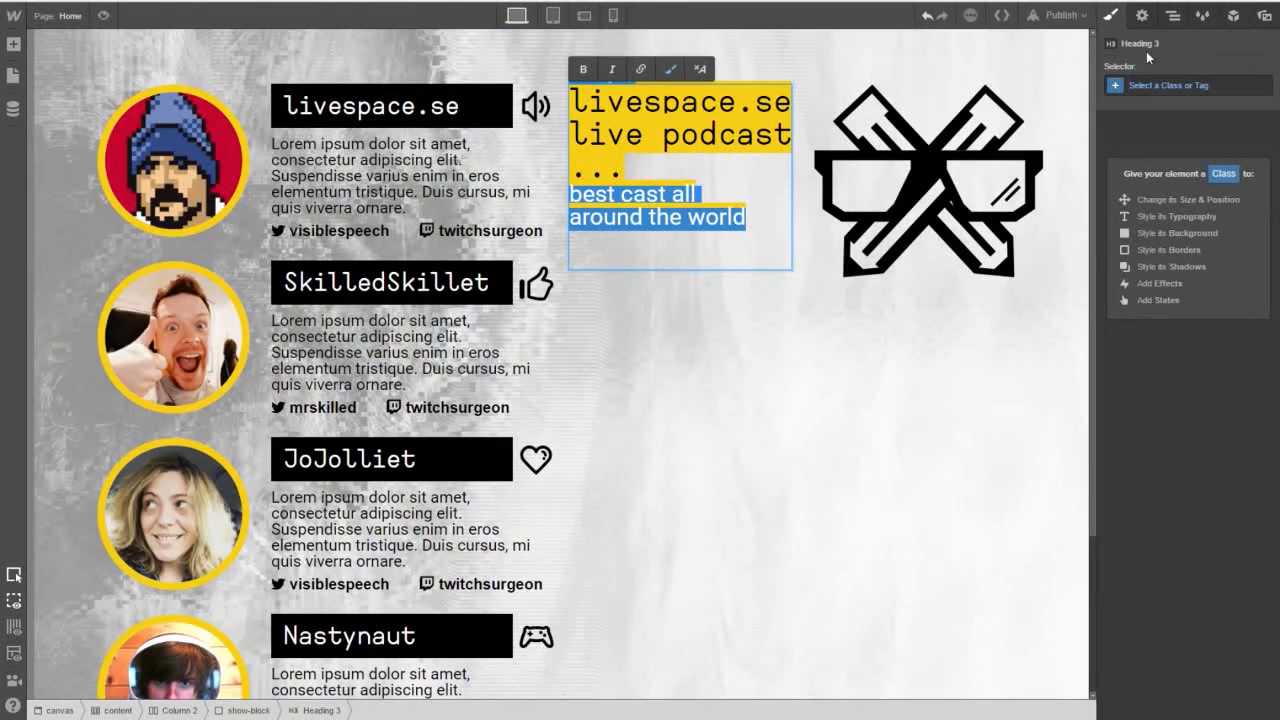
click(1142, 16)
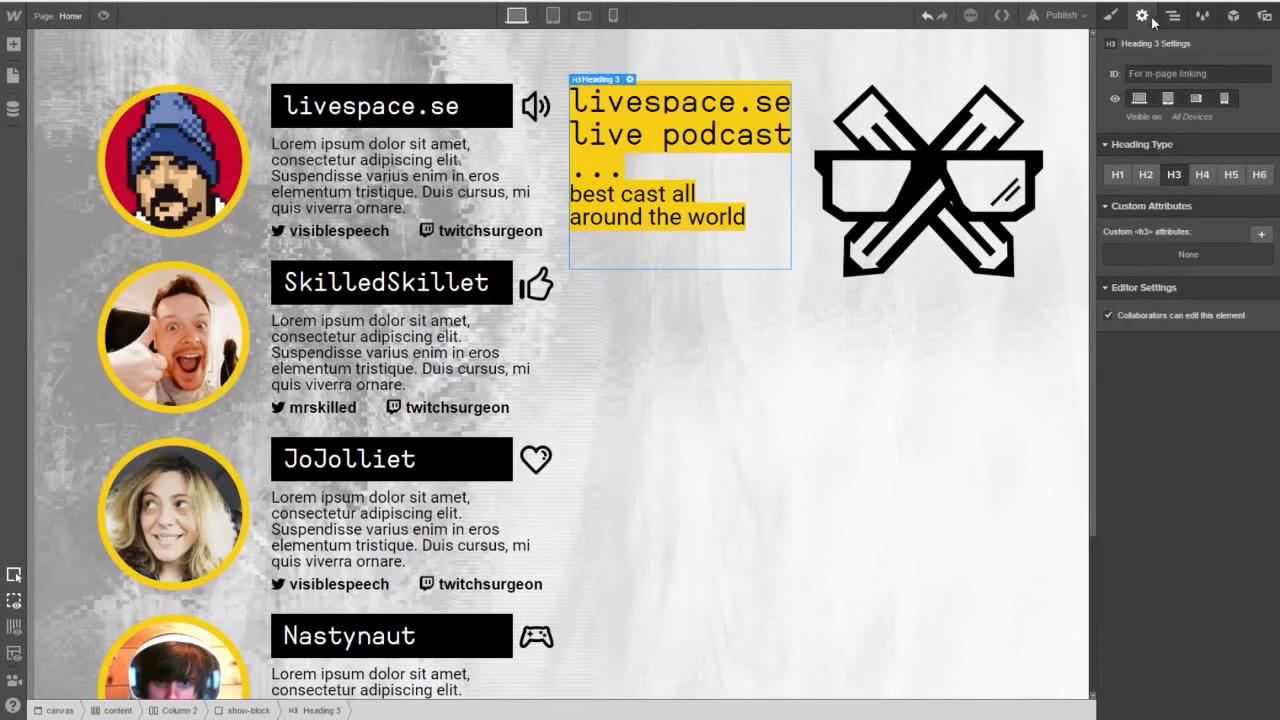
click(1172, 16)
click(1197, 599)
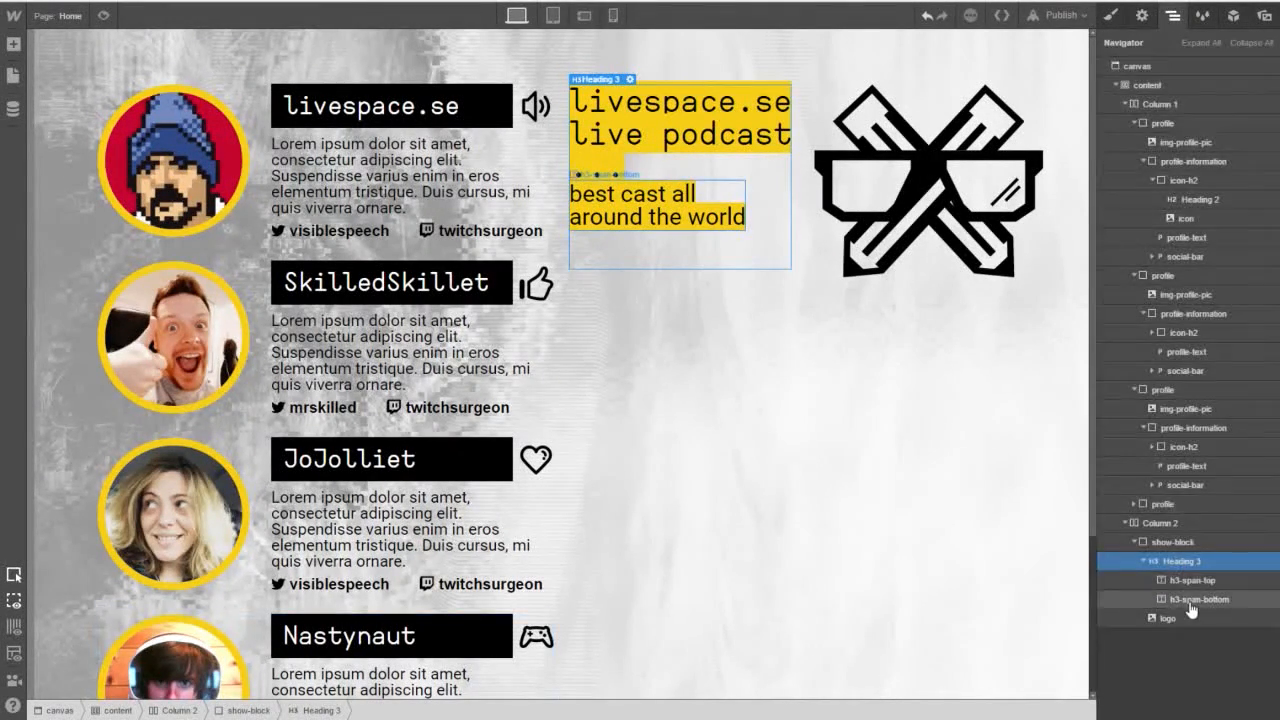
click(1110, 16)
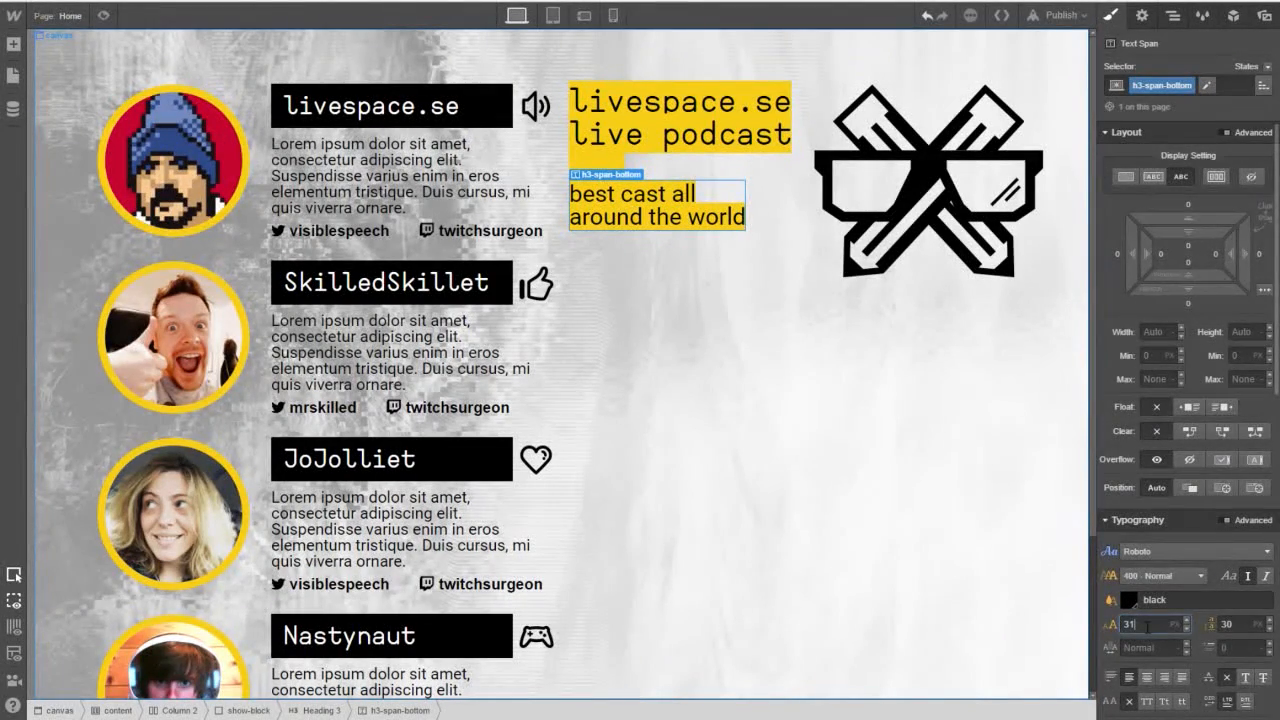
key(Up)
key(Up)
key(Up)
key(Up)
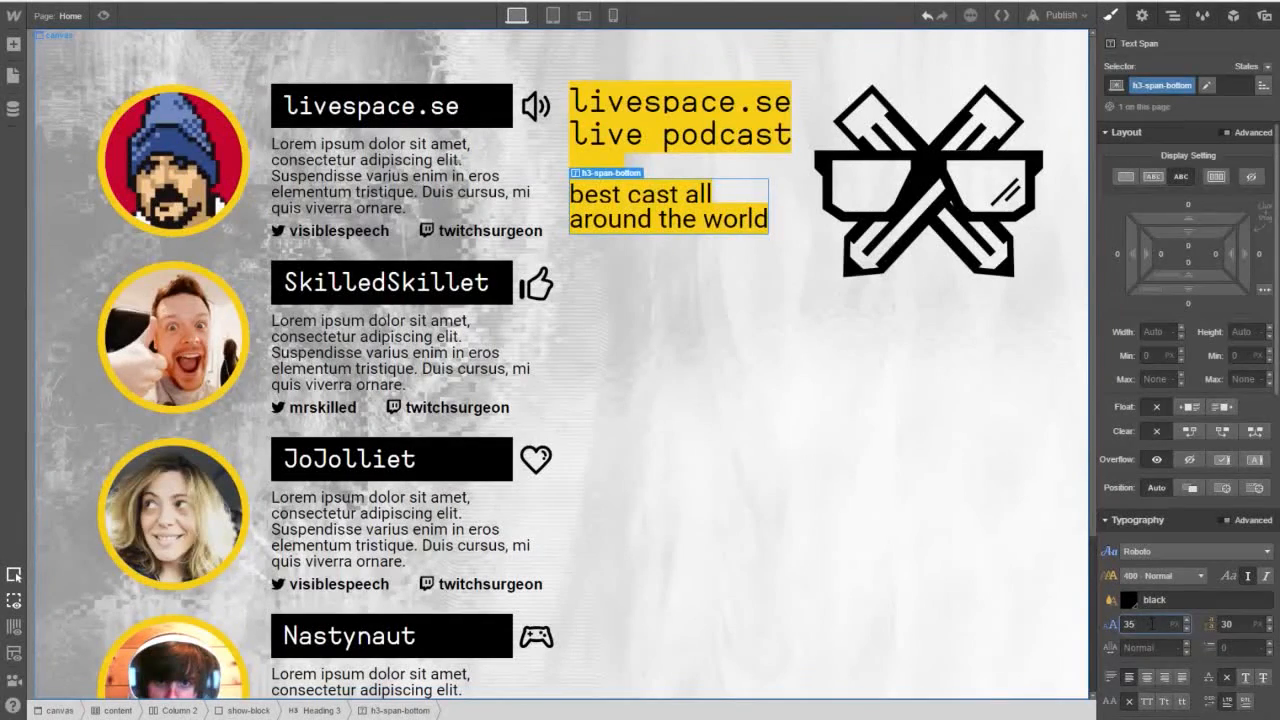
key(Up)
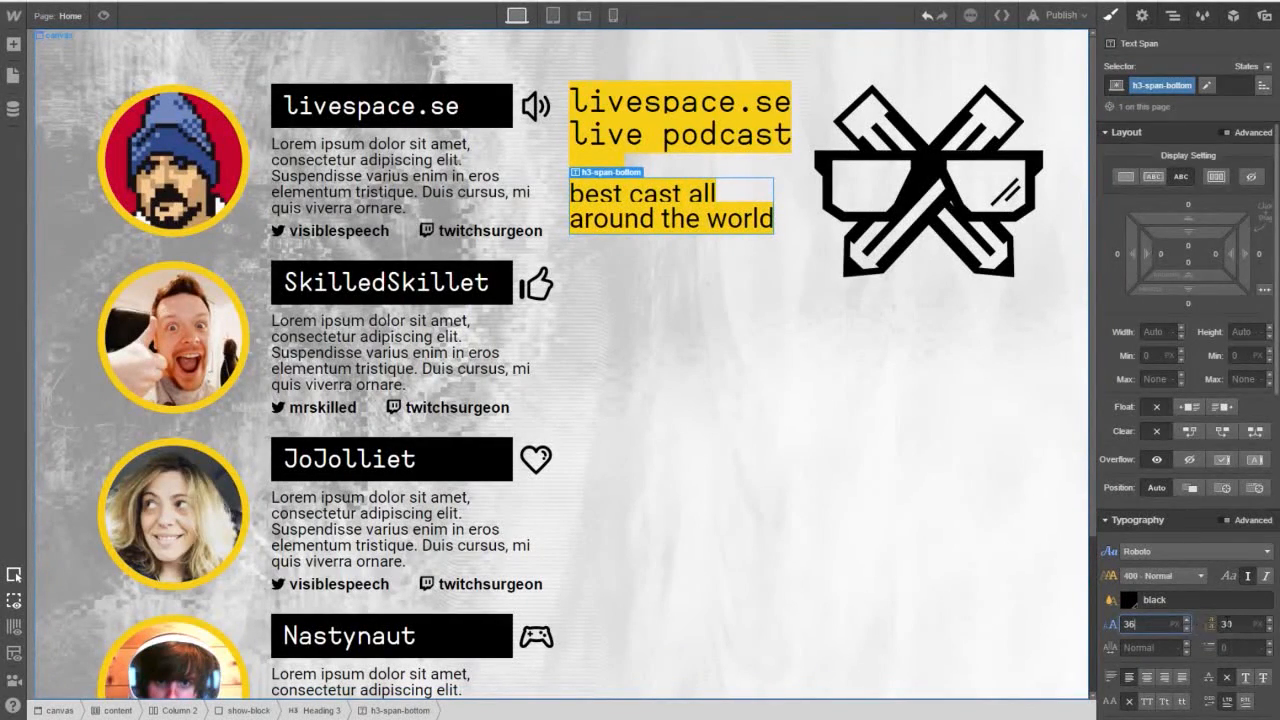
Increase the line height of the h3-span-bottom text to 36 px.
click(1258, 630)
key(Up)
key(Up)
key(Up)
key(Up)
key(Up)
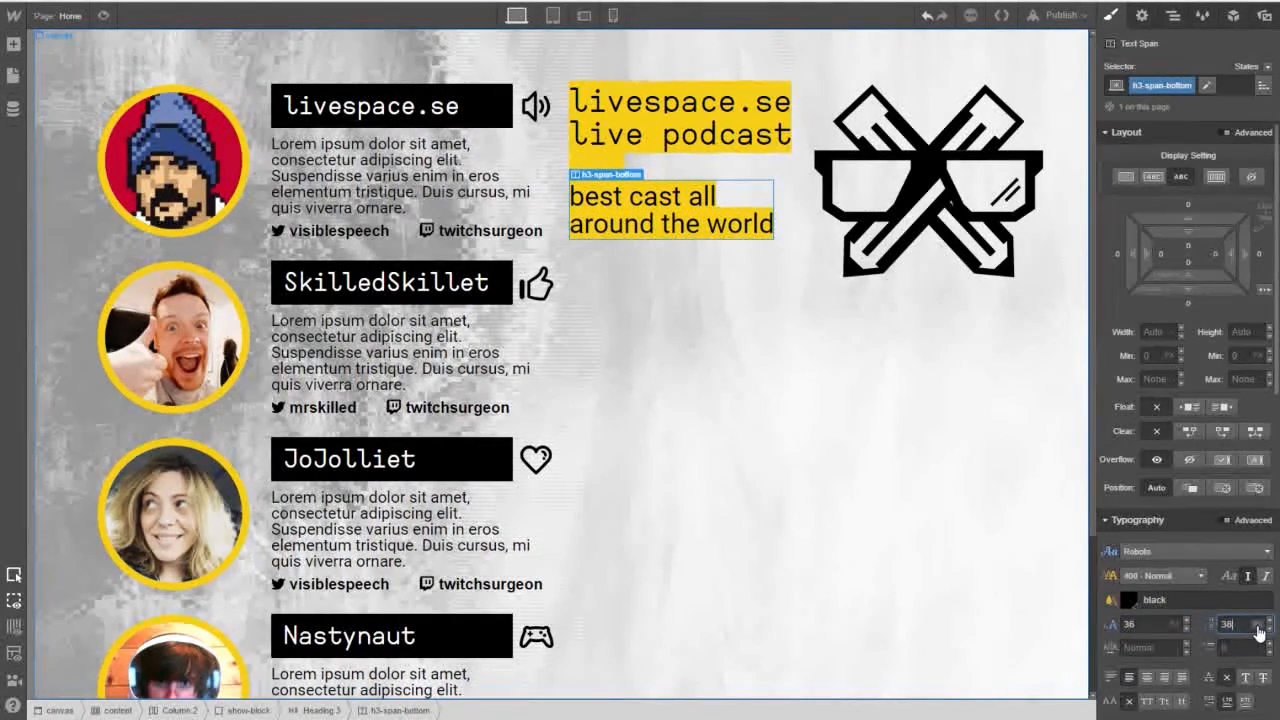
Give the All H3 Headings tag a top padding of 30 px through the show-block's Heading 3.
click(730, 305)
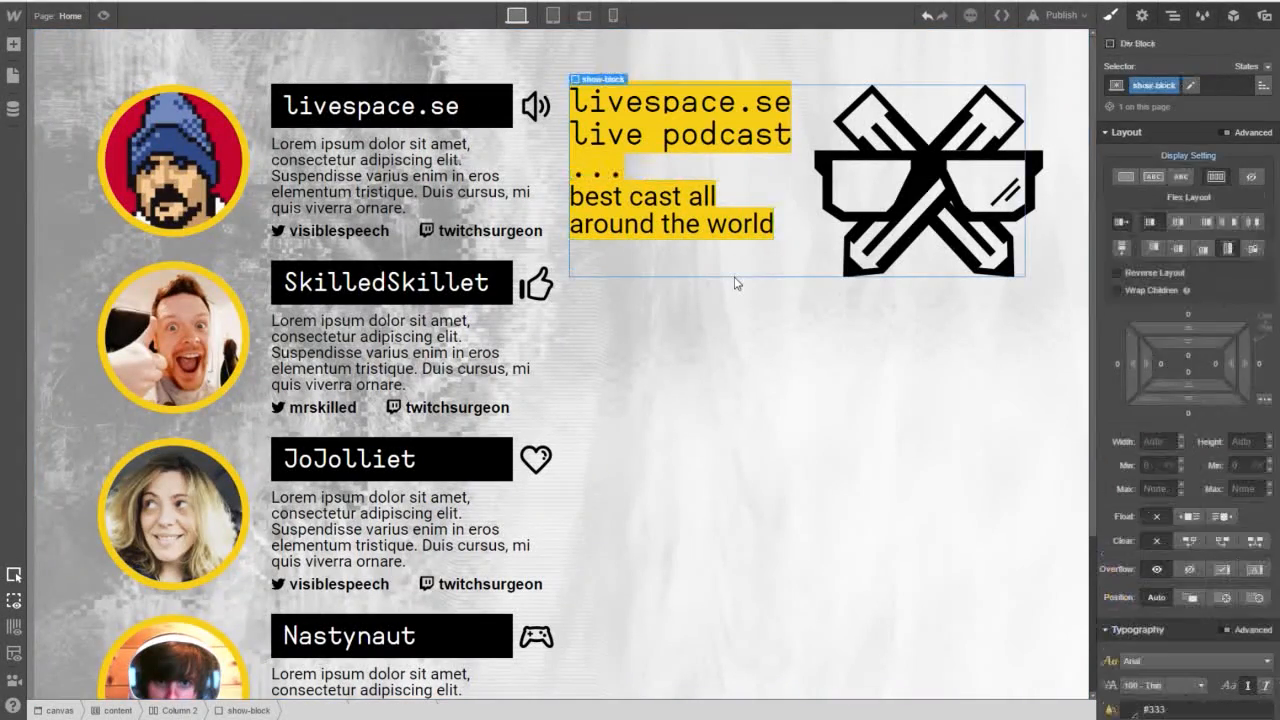
click(653, 118)
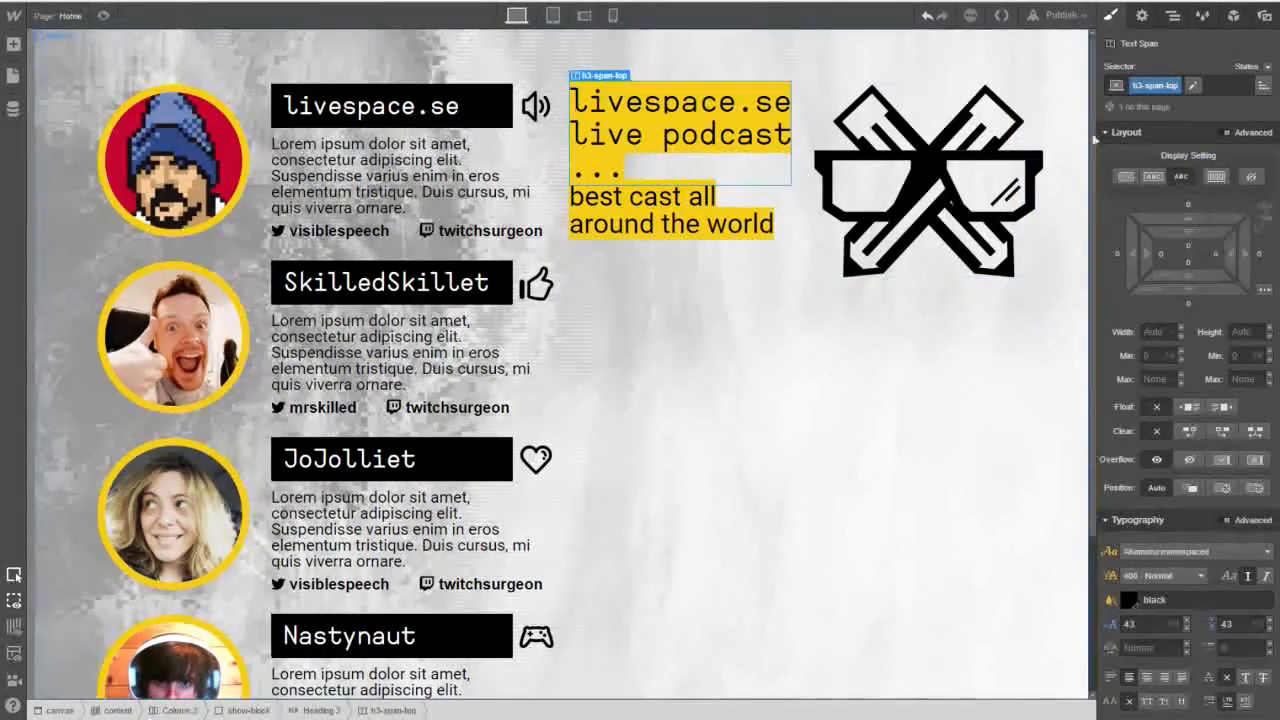
click(1173, 15)
click(1206, 565)
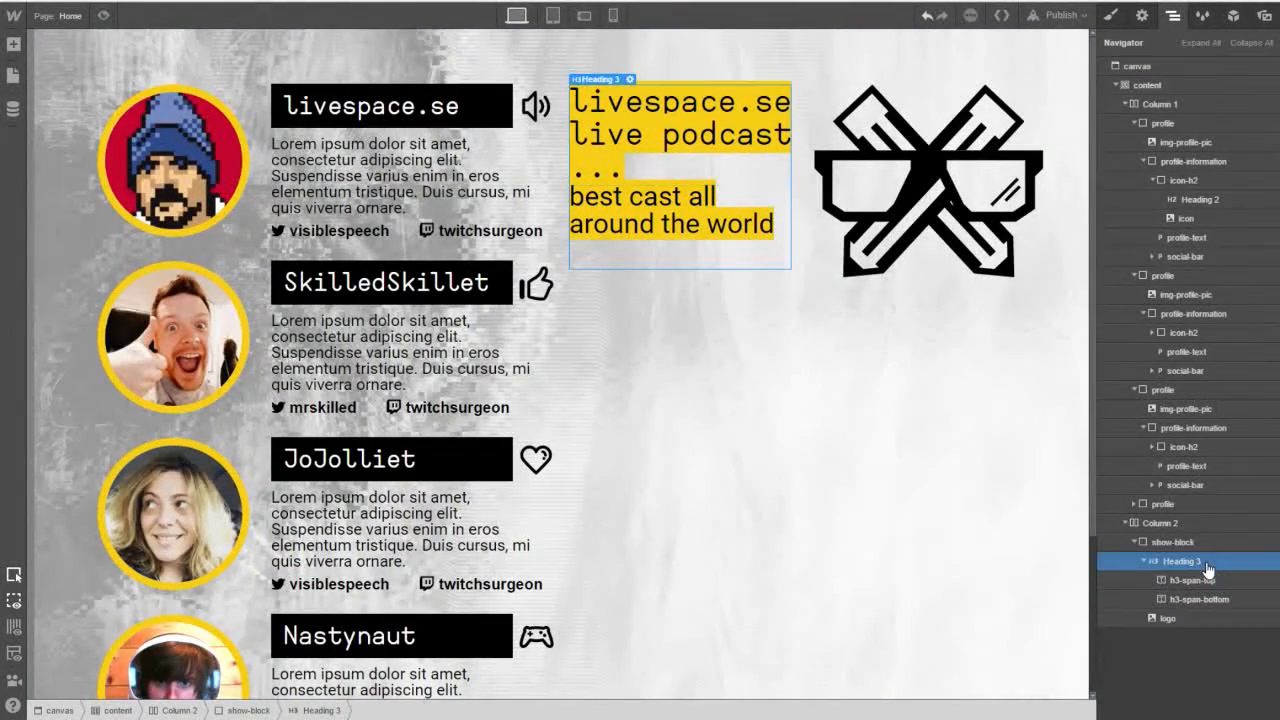
click(1110, 15)
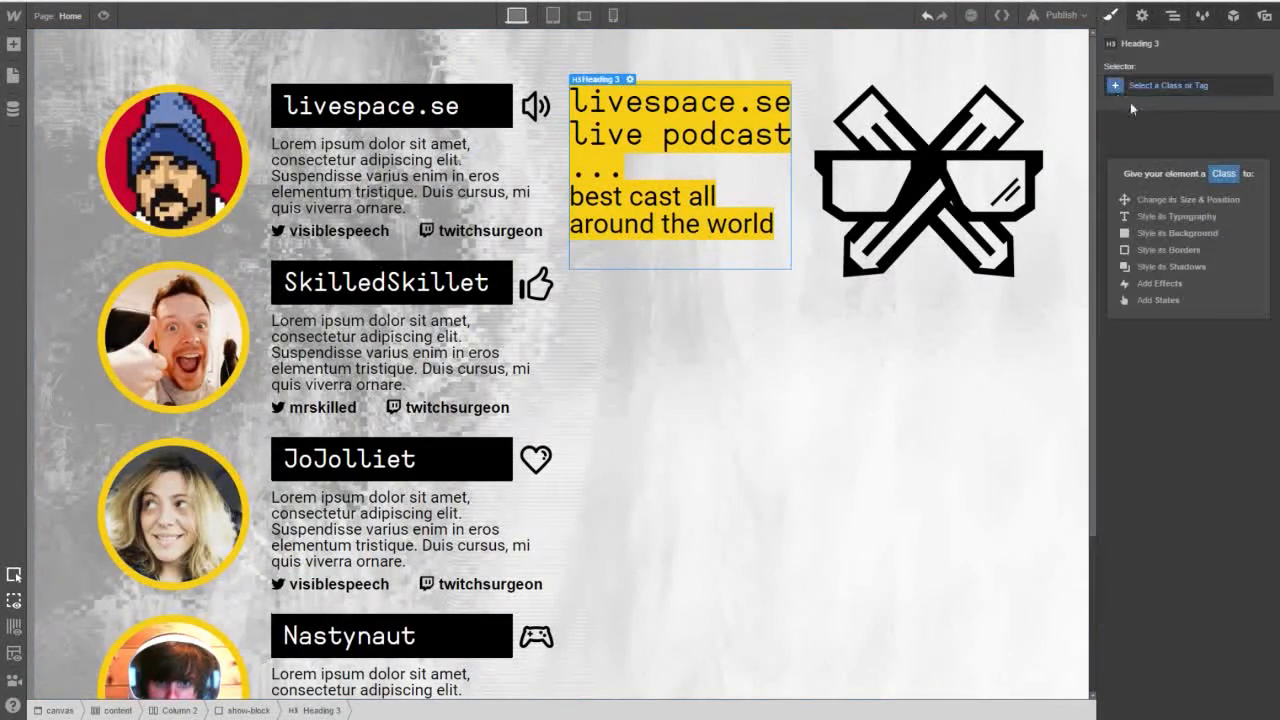
click(1142, 90)
click(1150, 300)
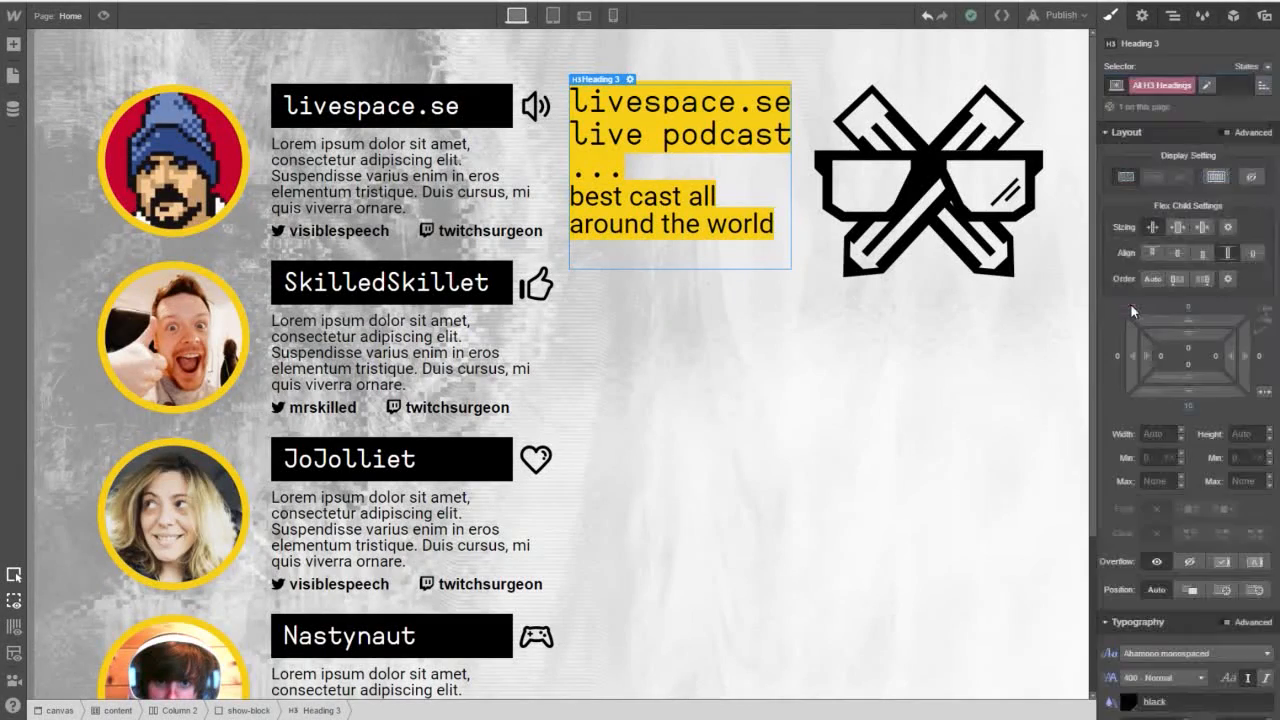
drag(1188, 332, 1198, 403)
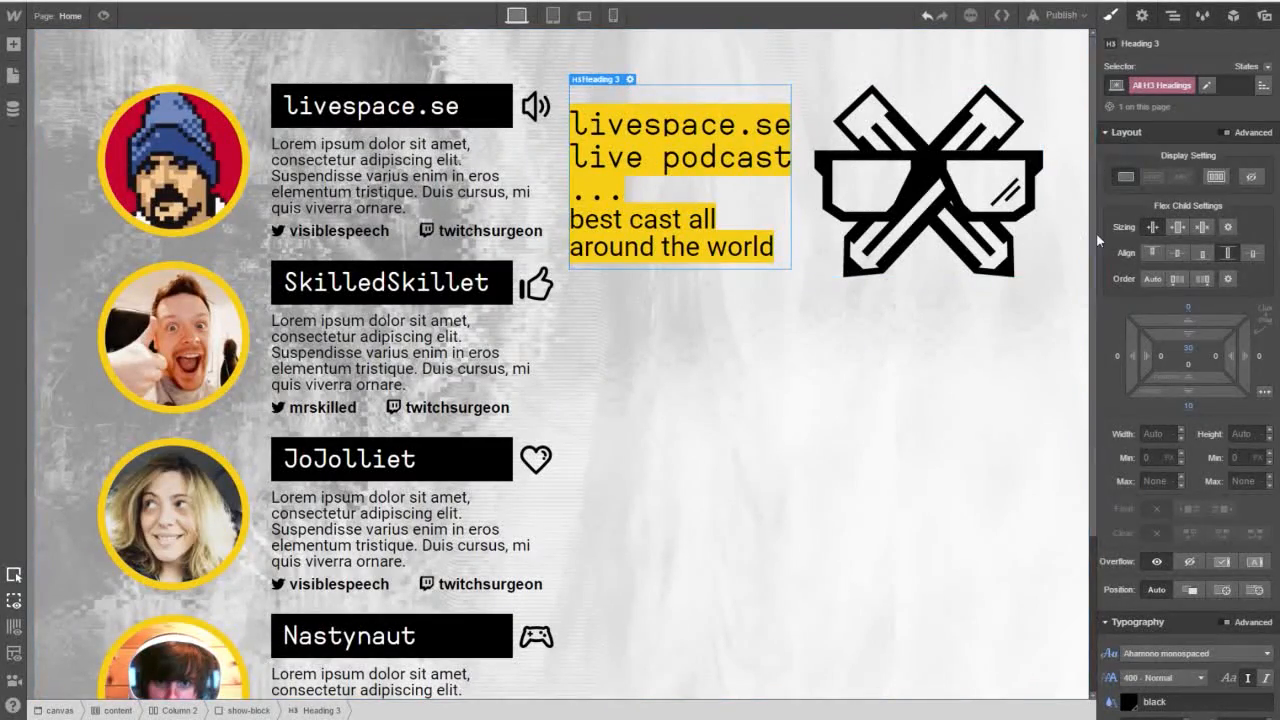
drag(1098, 240, 736, 270)
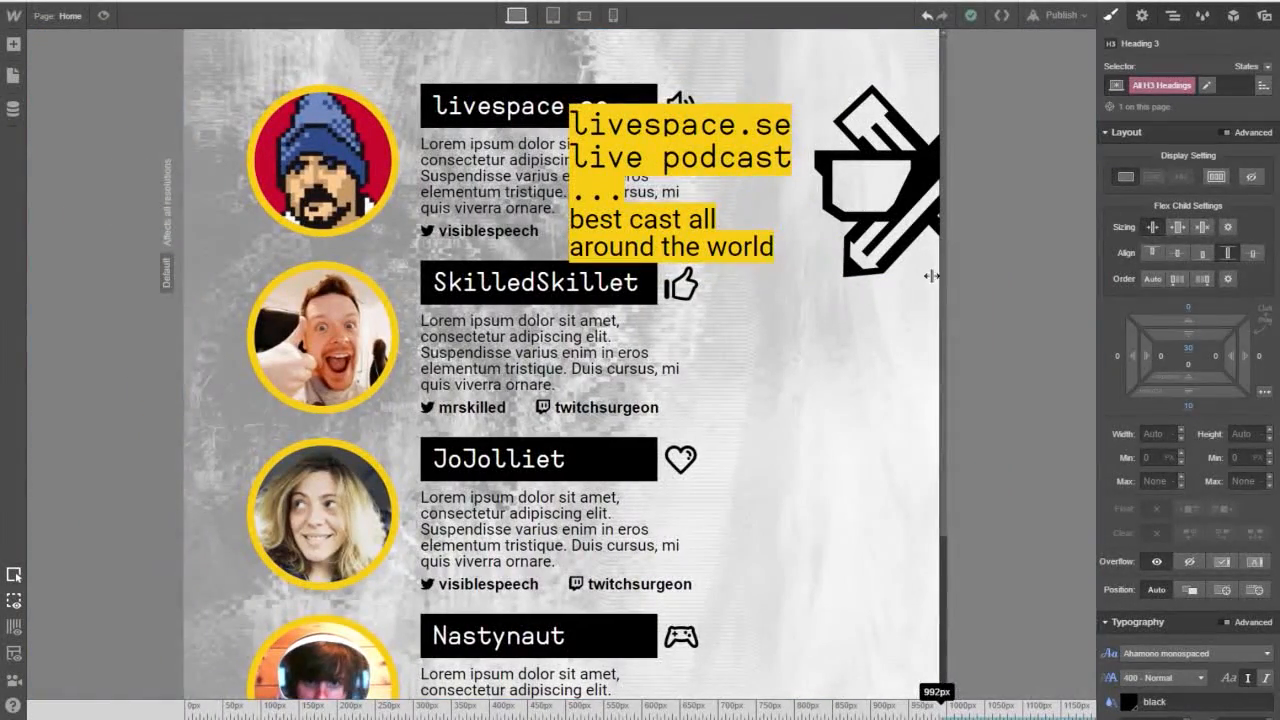
drag(932, 276, 1100, 266)
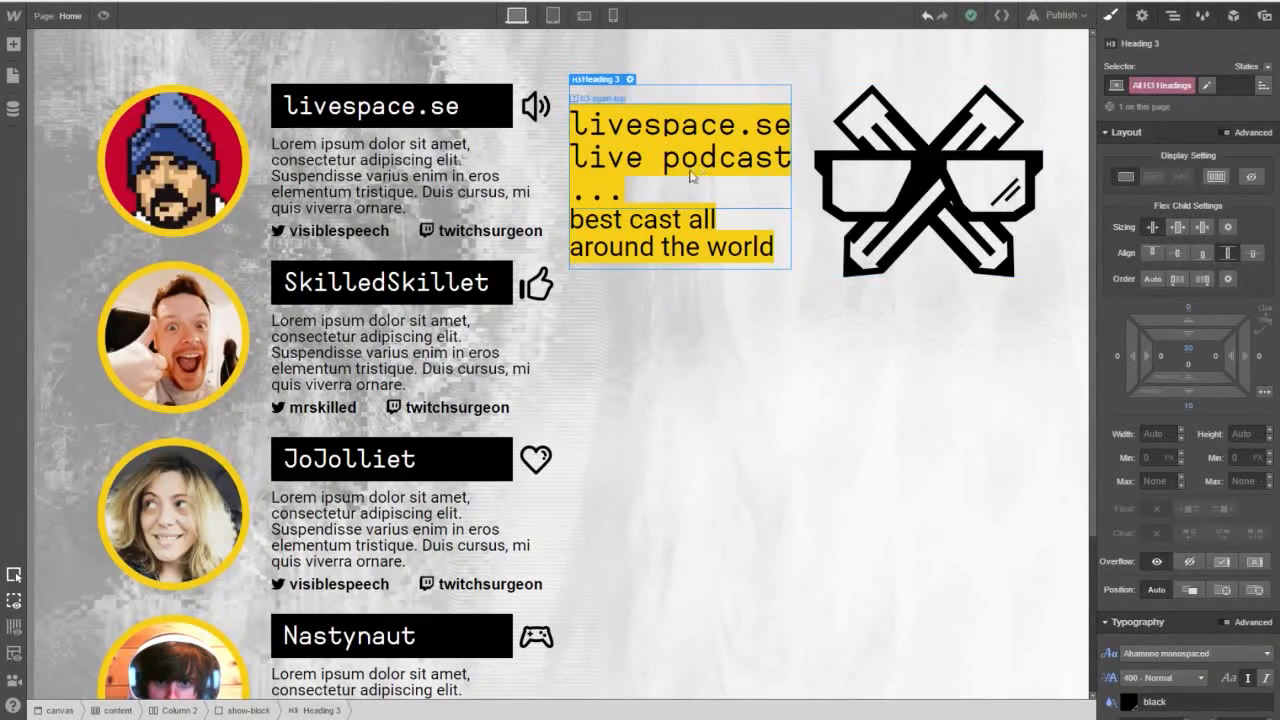
Add a div block at the end of Column 2, below the show-block, and place an H4 heading inside it.
click(675, 319)
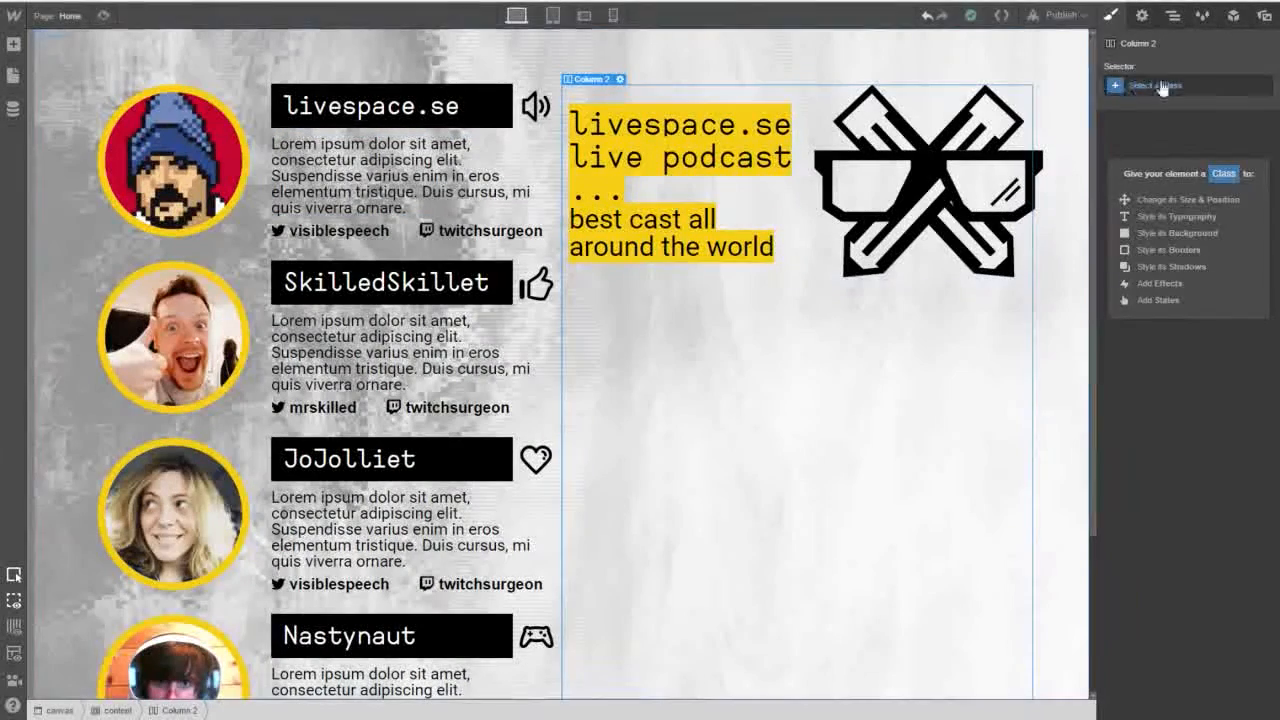
click(13, 44)
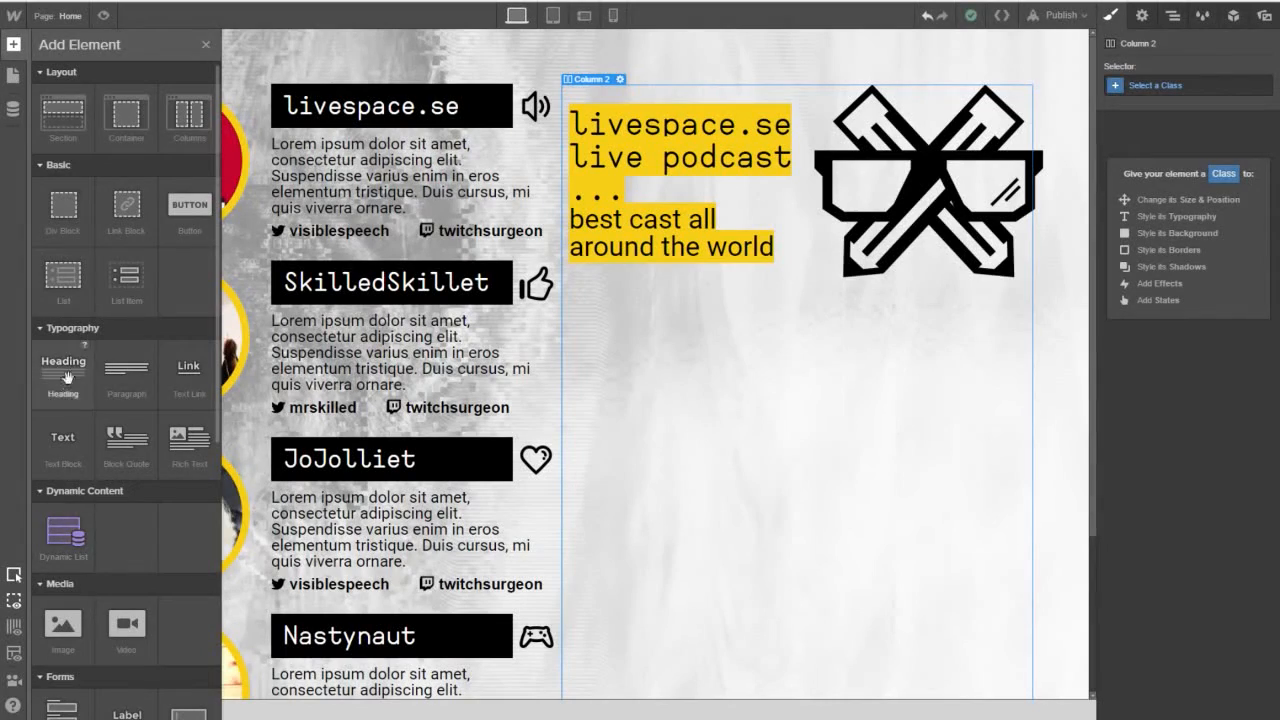
drag(64, 214, 745, 478)
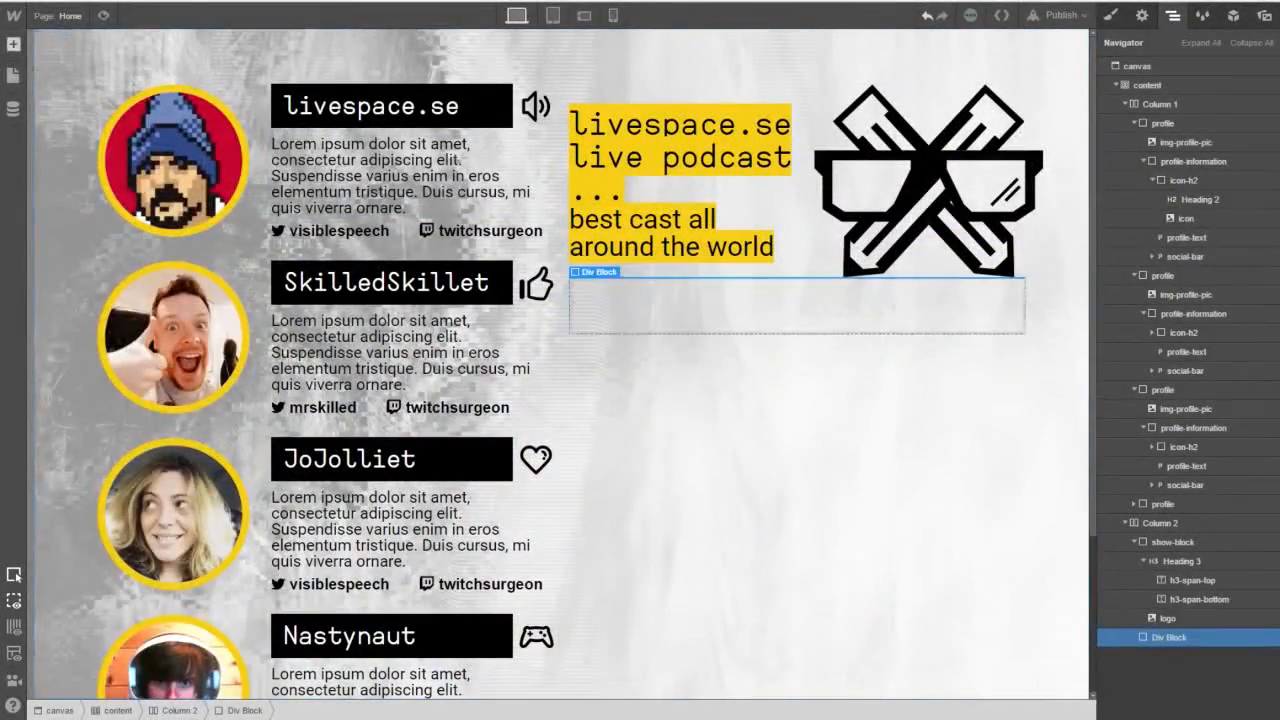
key(a)
drag(69, 403, 659, 314)
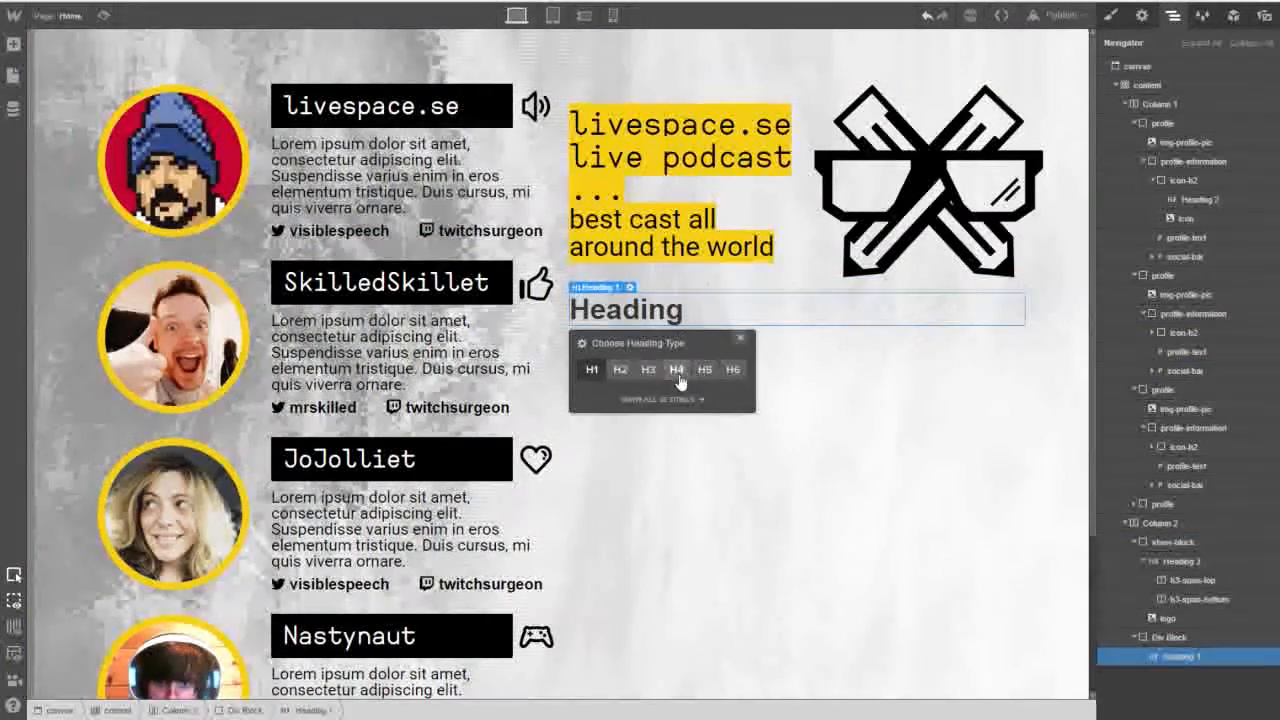
click(677, 370)
Apply the All H4 Headings tag to the new heading and set its text color to black.
double_click(655, 298)
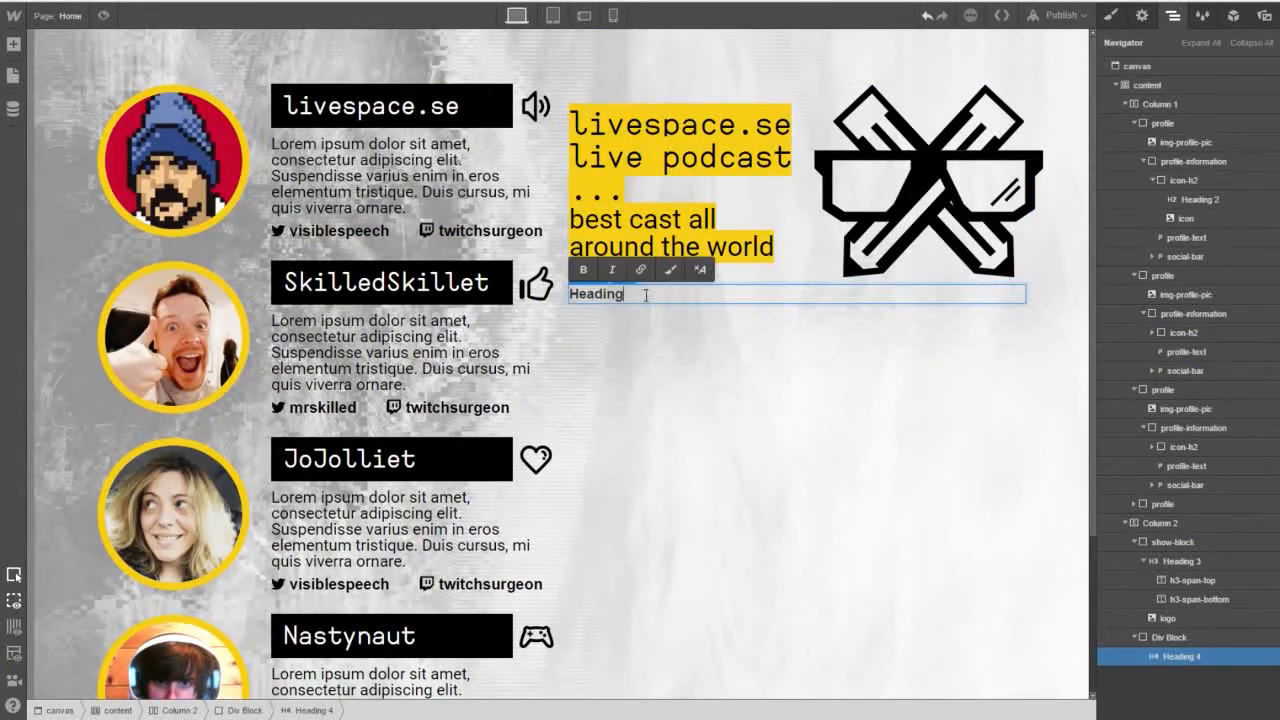
drag(646, 296, 554, 304)
click(1122, 19)
click(1140, 86)
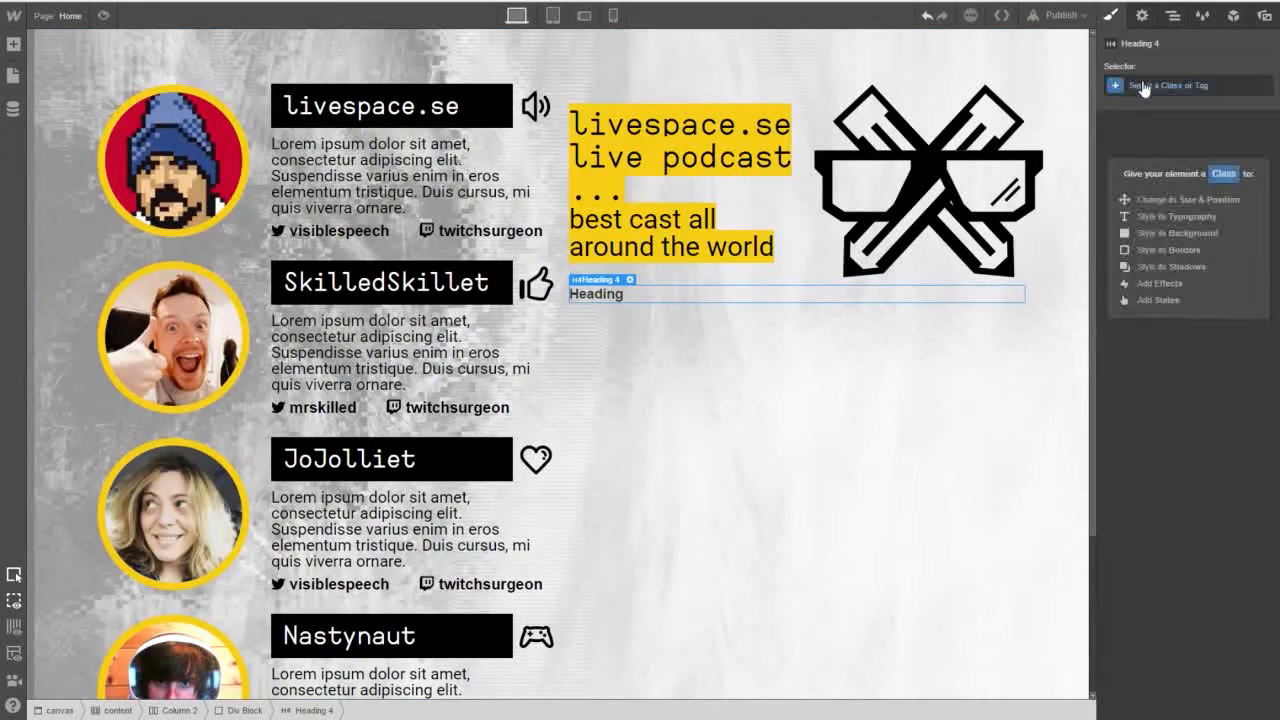
click(1146, 303)
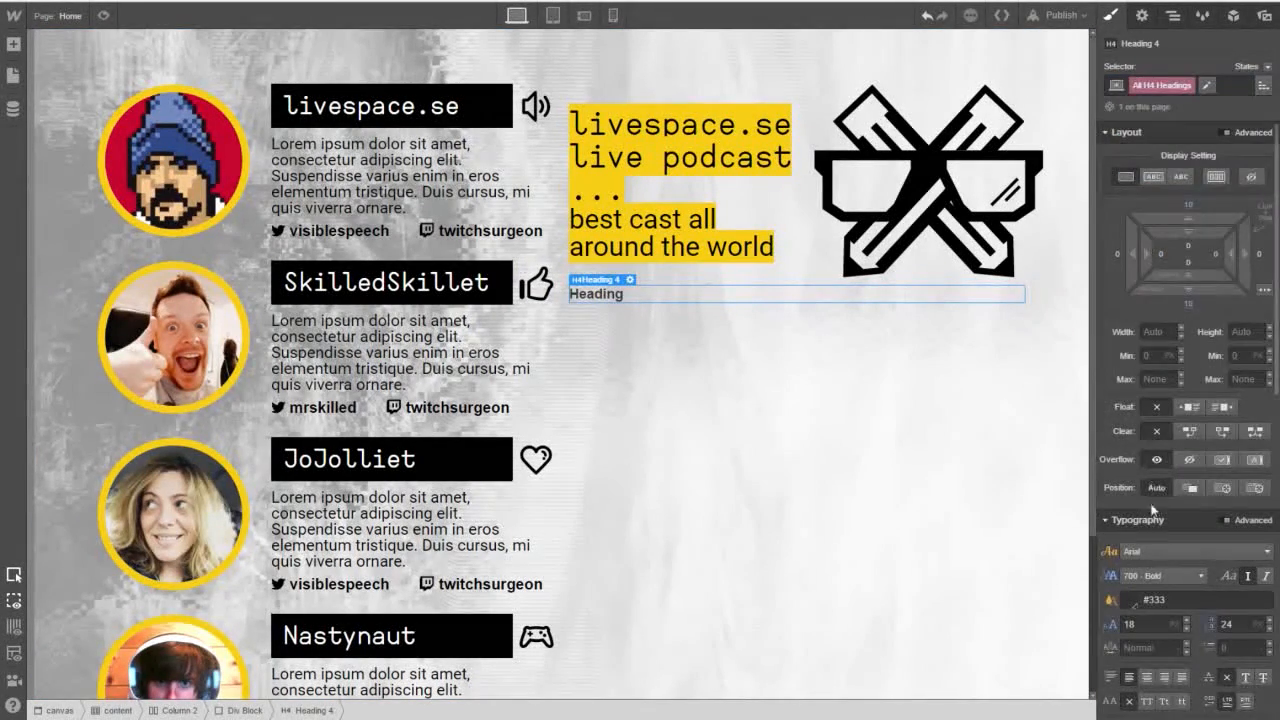
click(1136, 604)
click(1132, 564)
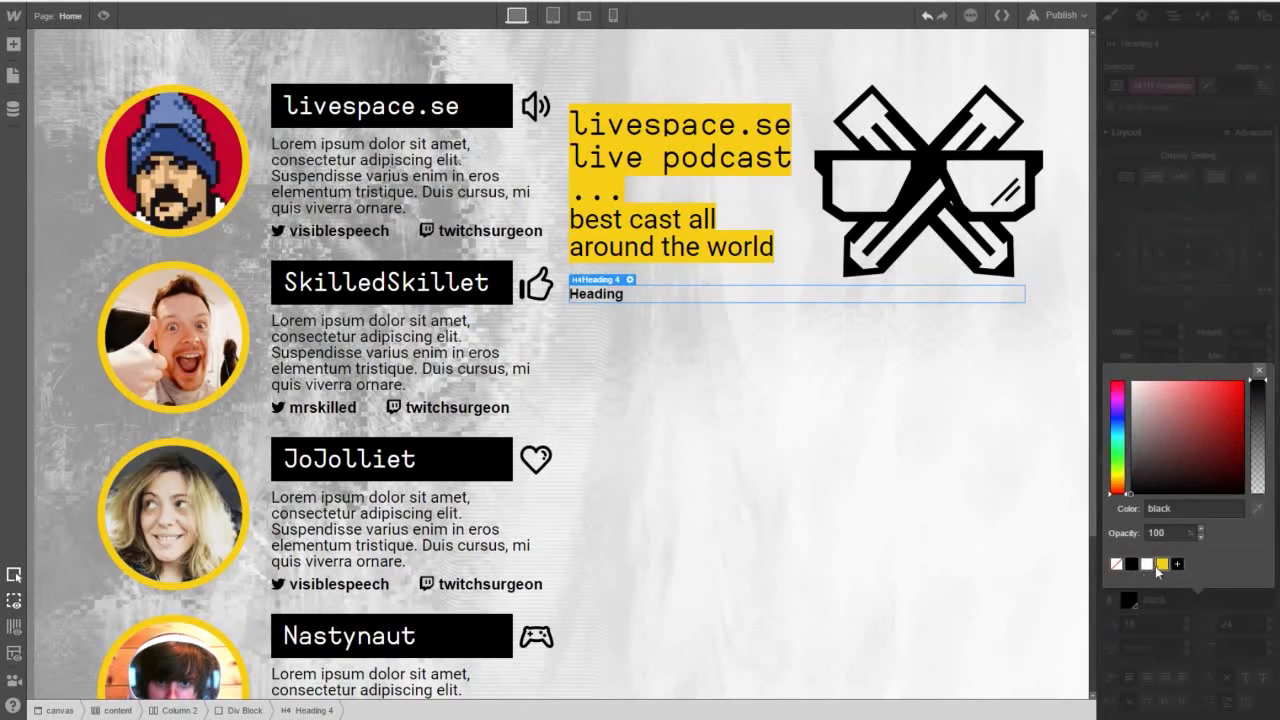
click(1148, 597)
Set the All H4 Headings font to Roboto with the 700 - Bold weight.
click(1160, 551)
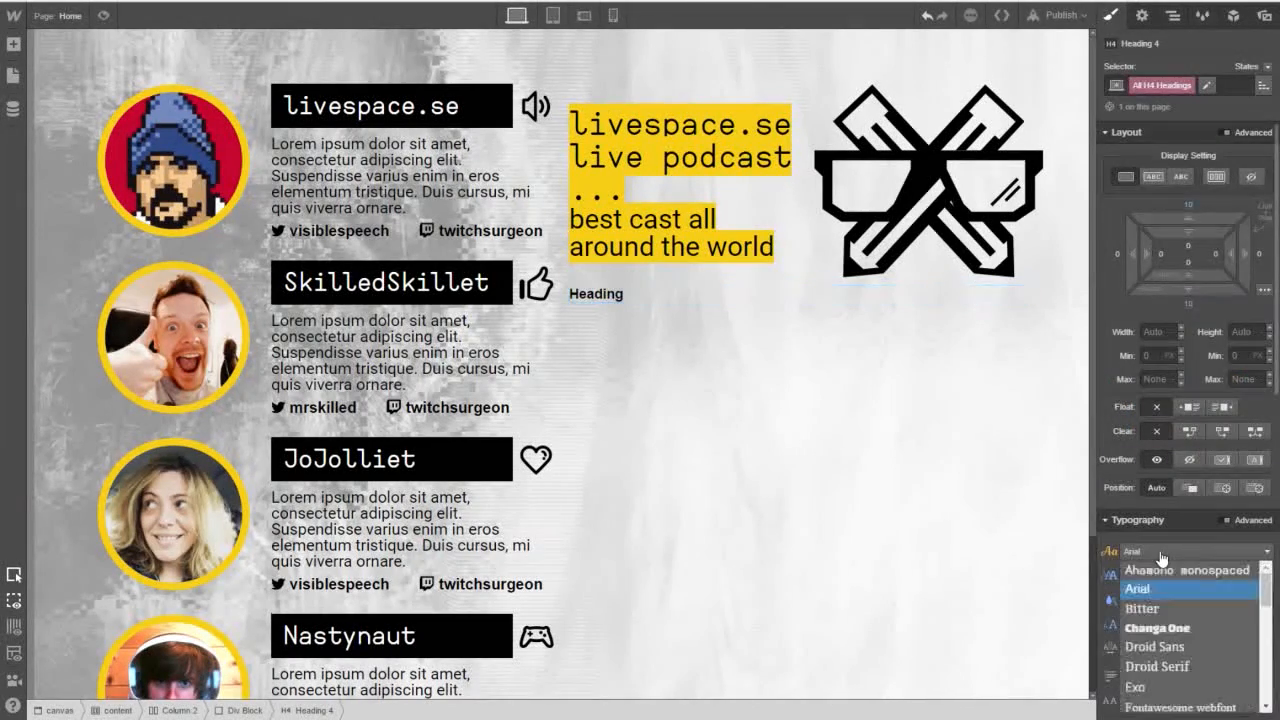
scroll(1172, 638, down, 5)
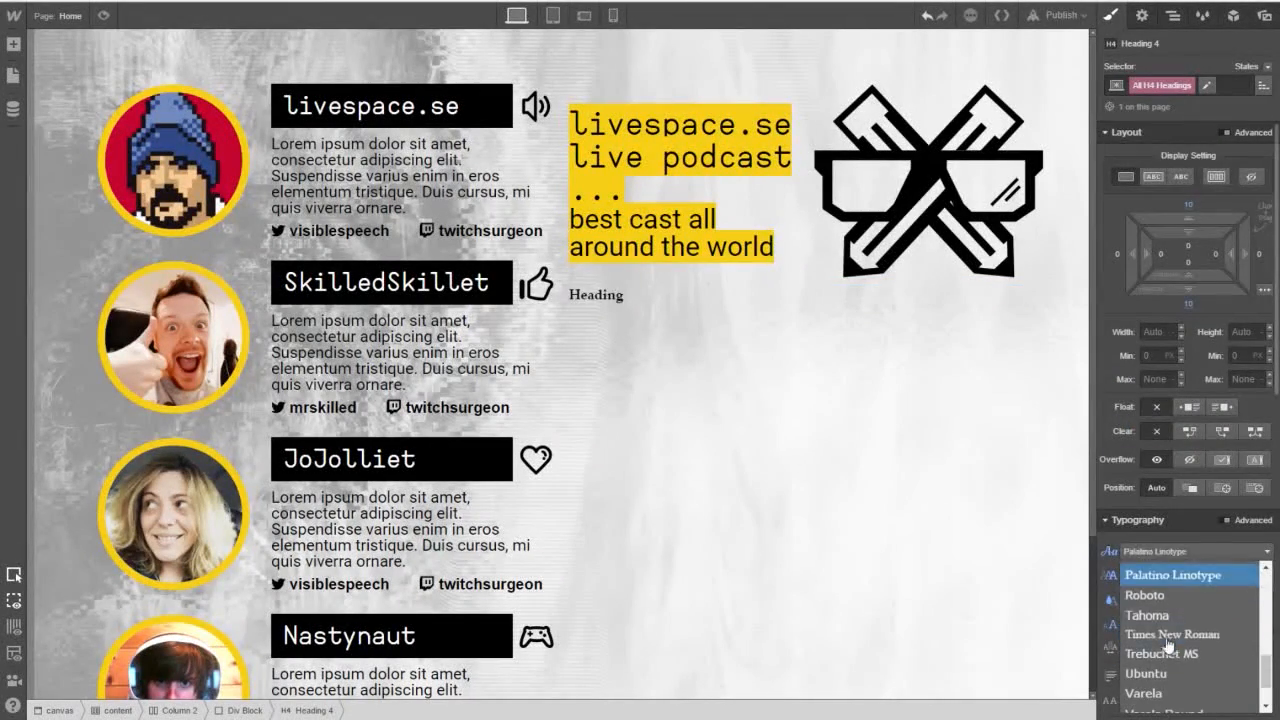
click(1175, 587)
click(1178, 580)
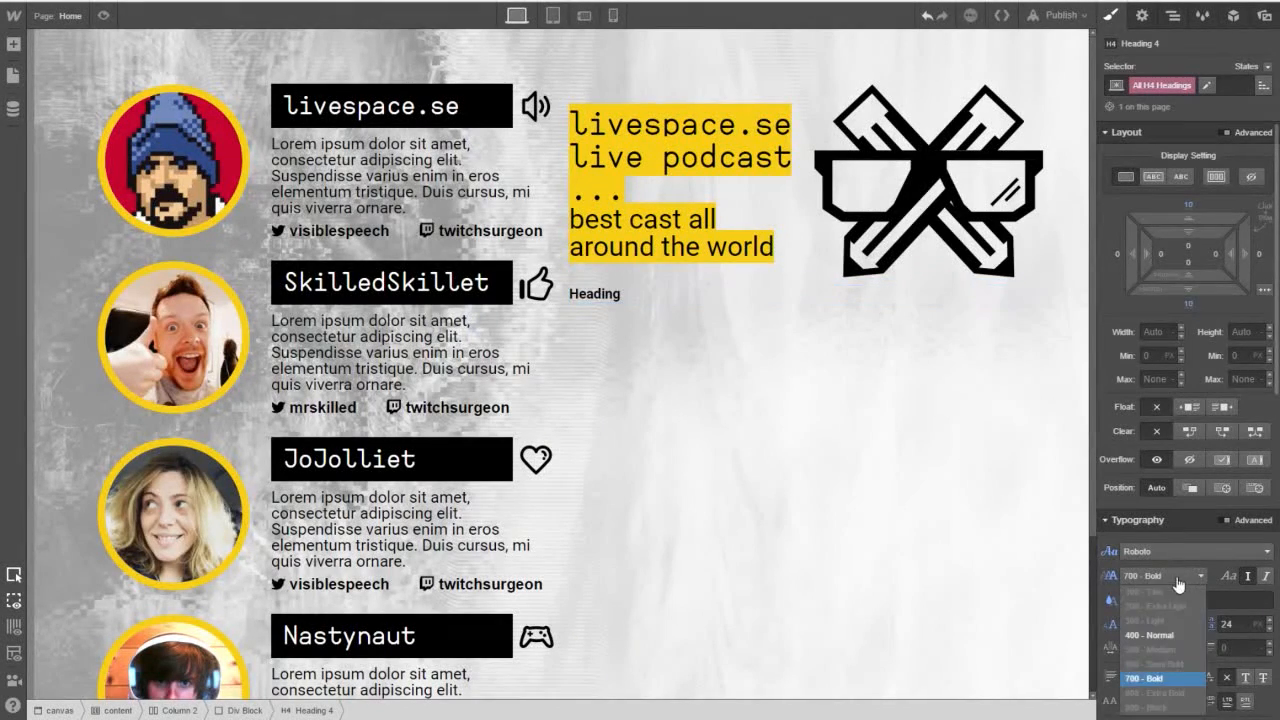
click(1165, 680)
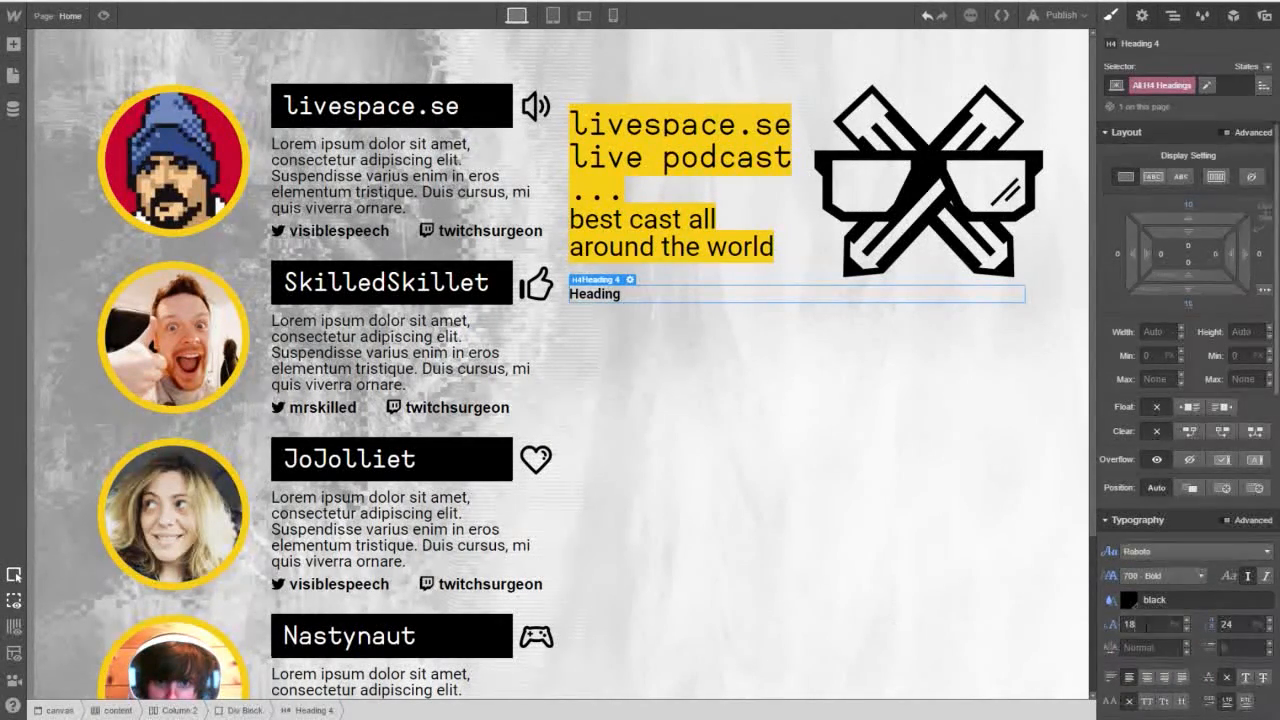
Increase the All H4 Headings font size to 38 px and replace the heading's text with "topic of the day".
key(shift+Up)
key(shift+Up)
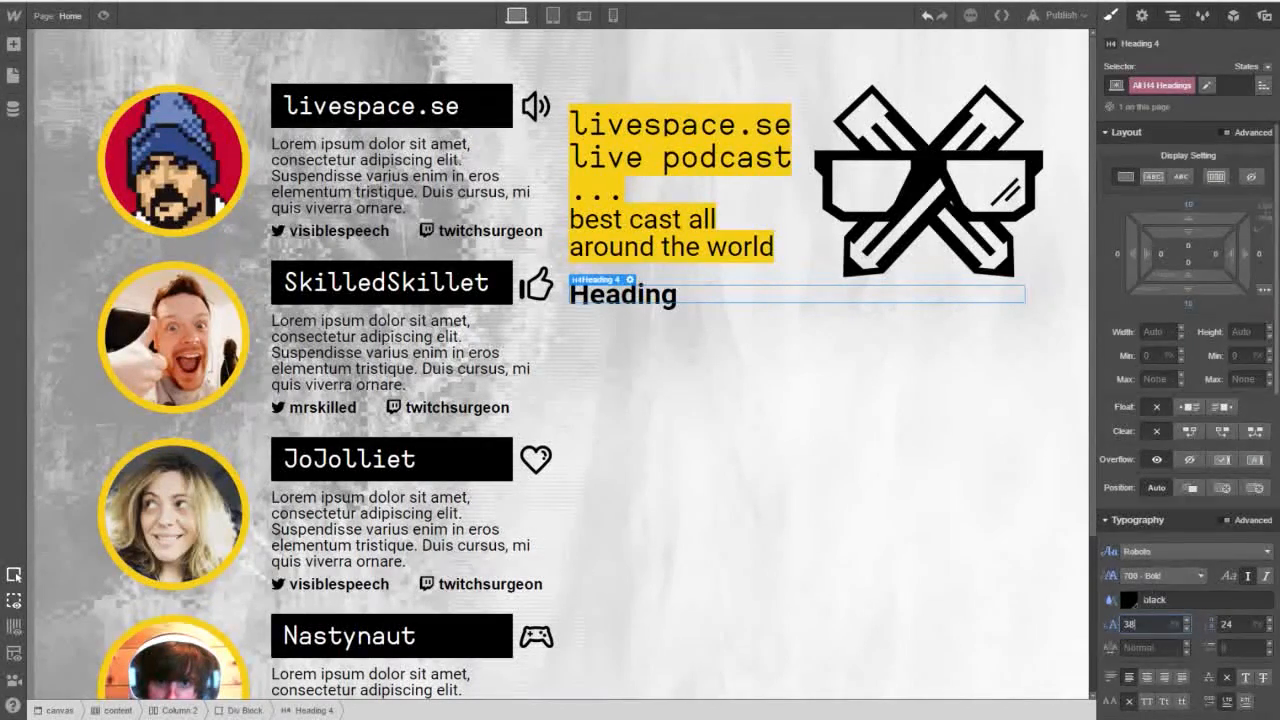
double_click(652, 296)
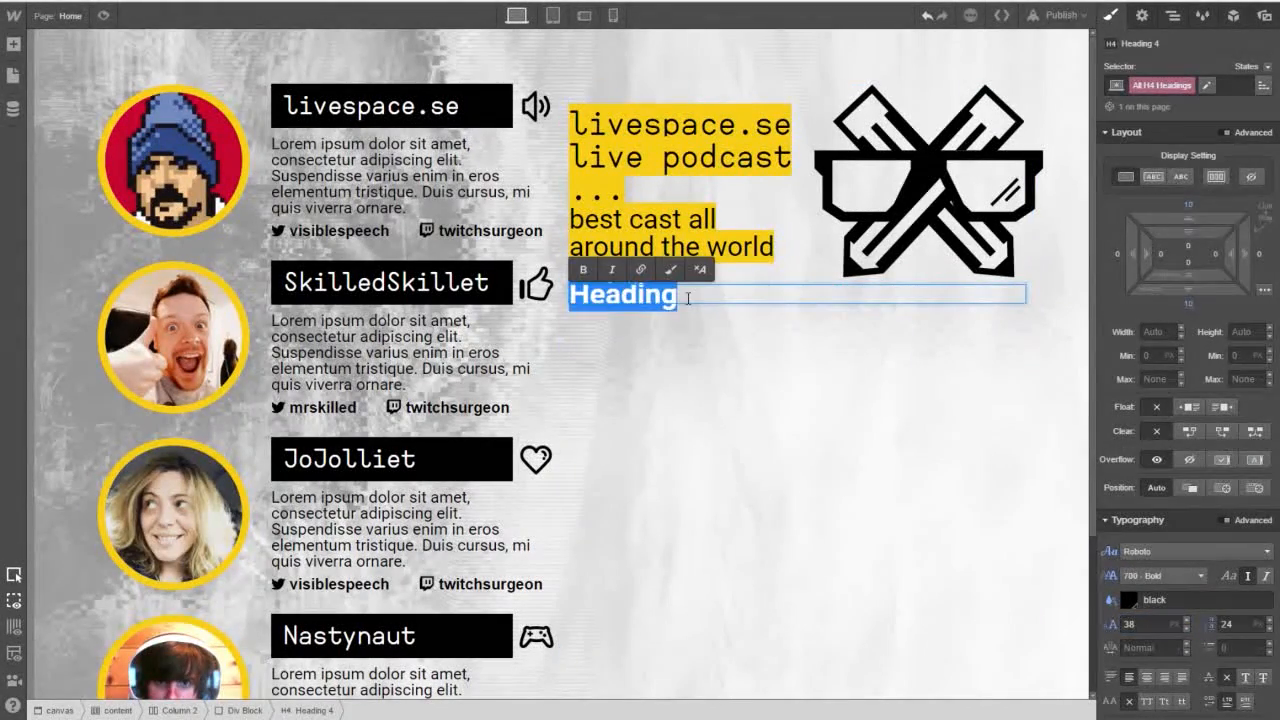
text(topic of the day)
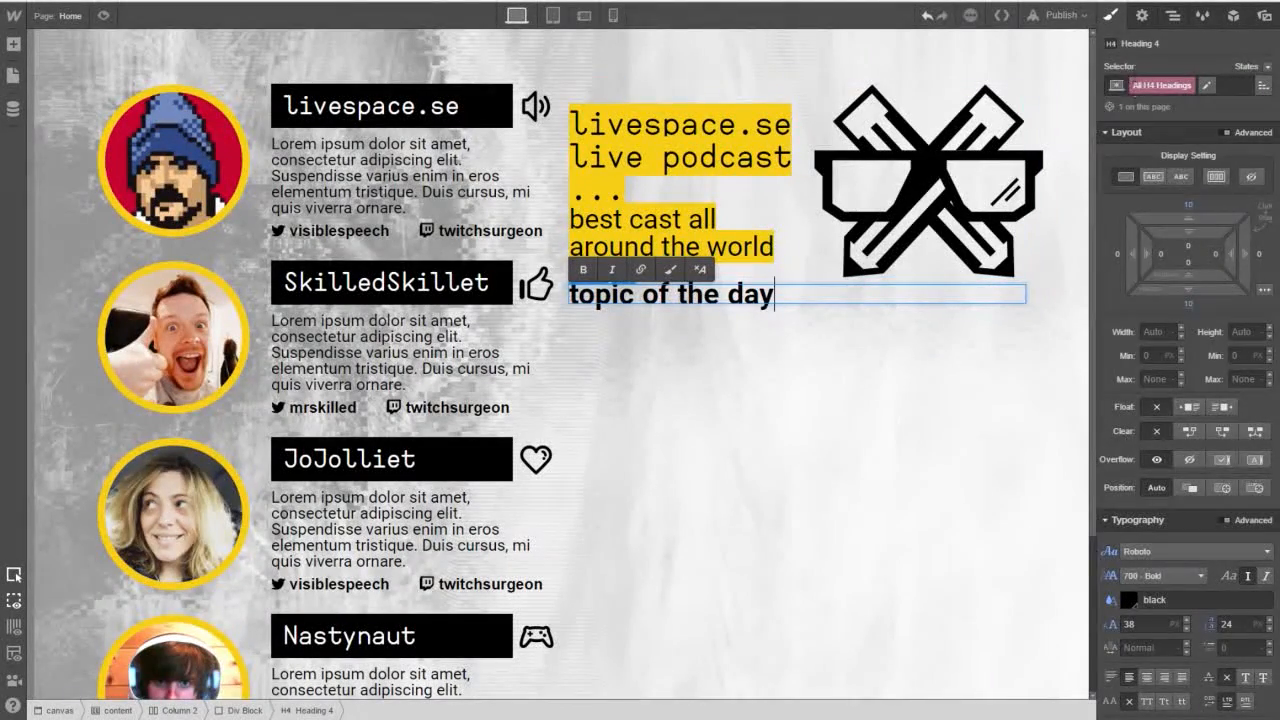
Give the heading's parent div block a new class named topic and add top padding to move its heading well below the logo.
click(1173, 17)
click(1192, 640)
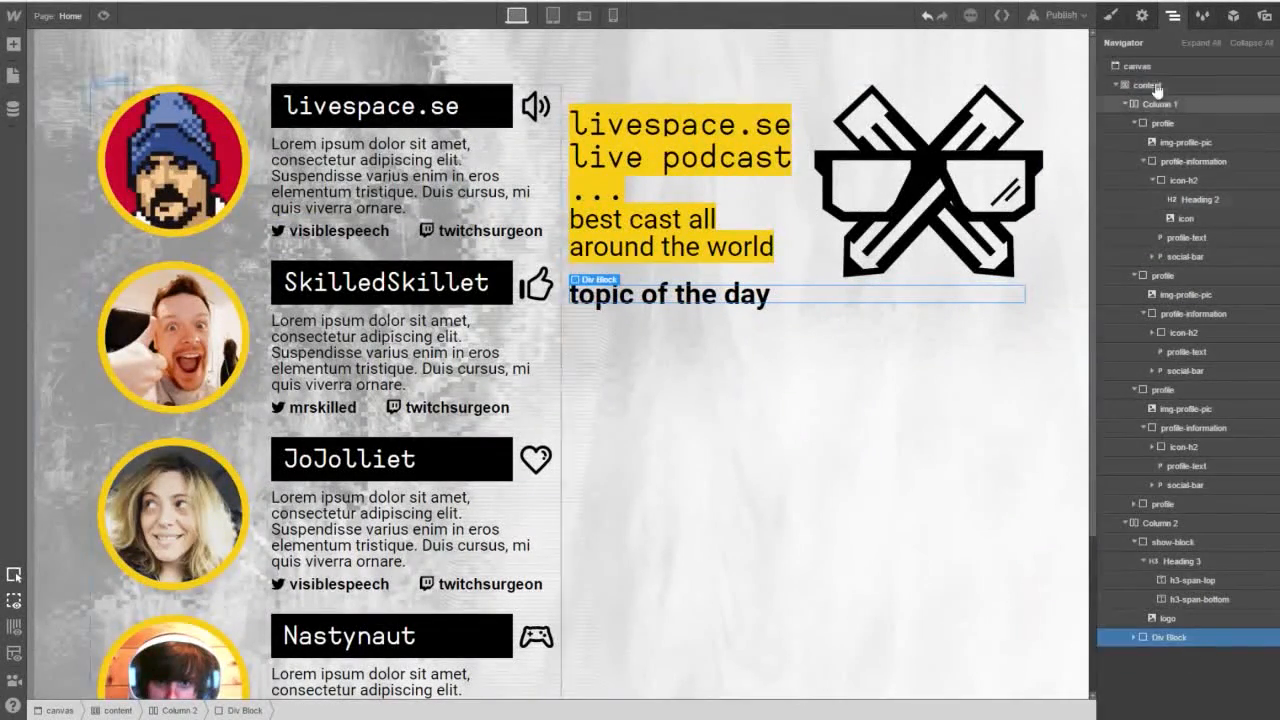
click(1110, 15)
click(1140, 87)
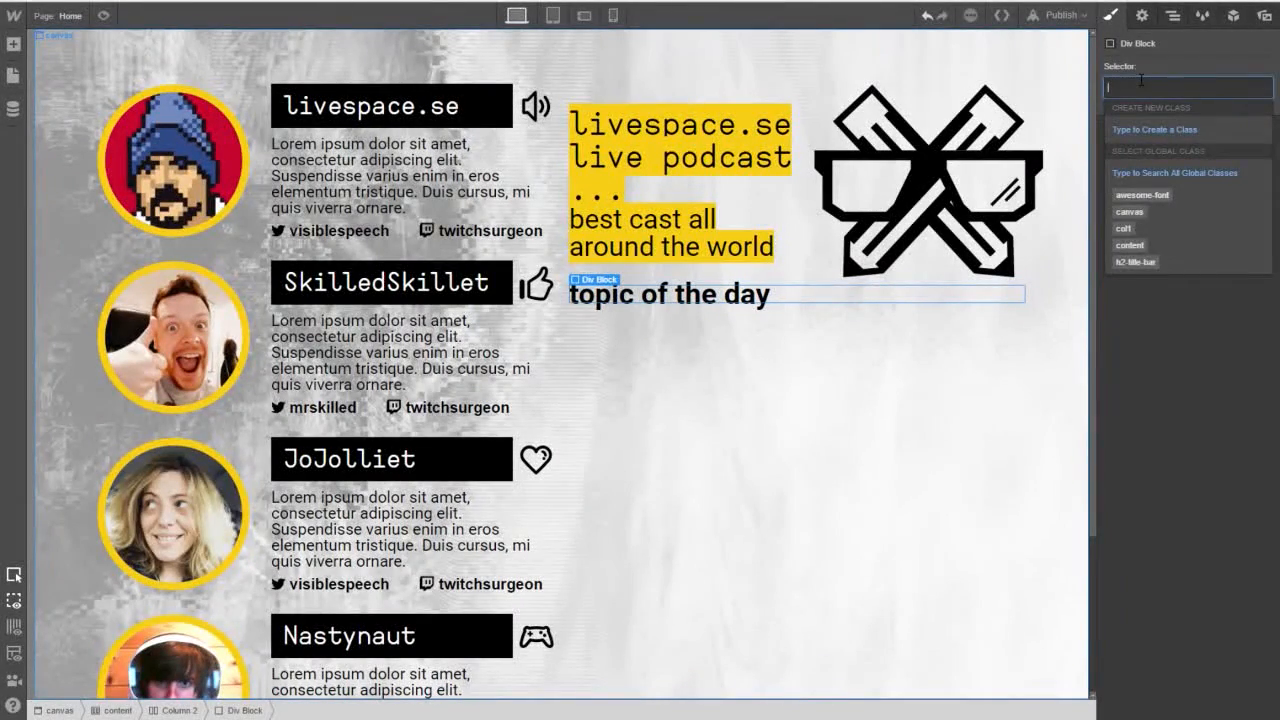
text(topic)
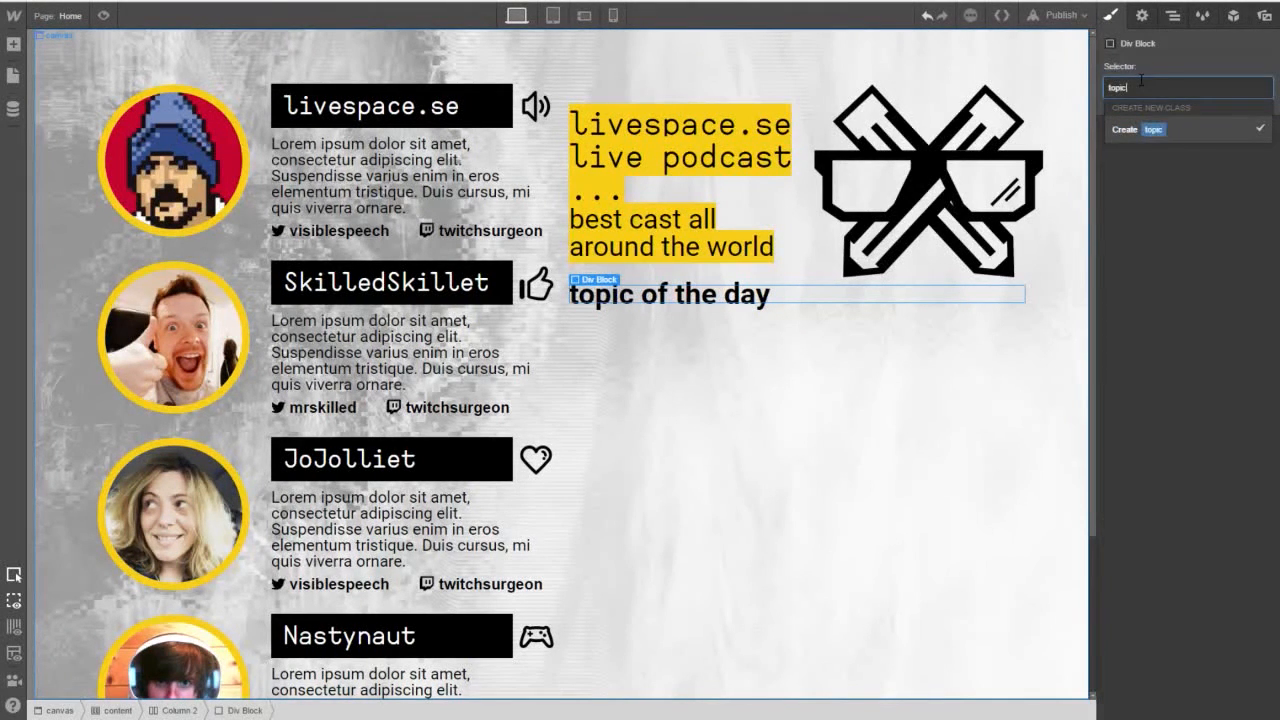
key(Return)
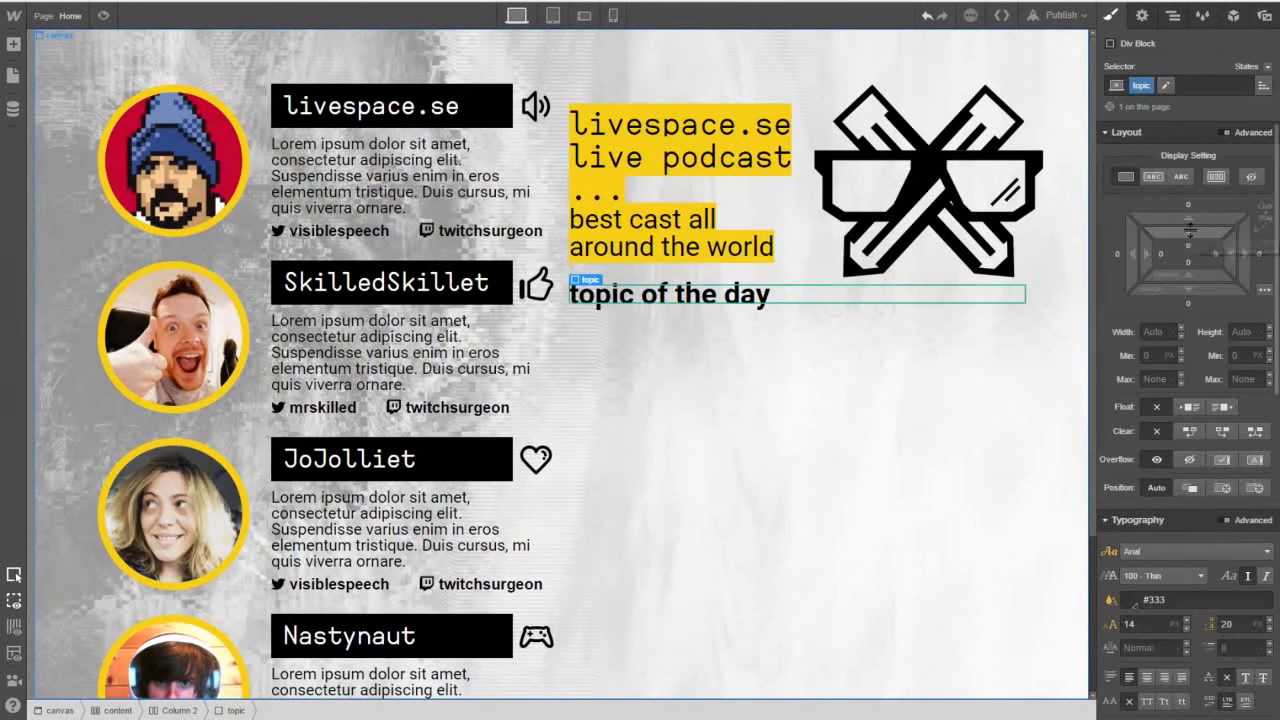
drag(1189, 228, 1193, 394)
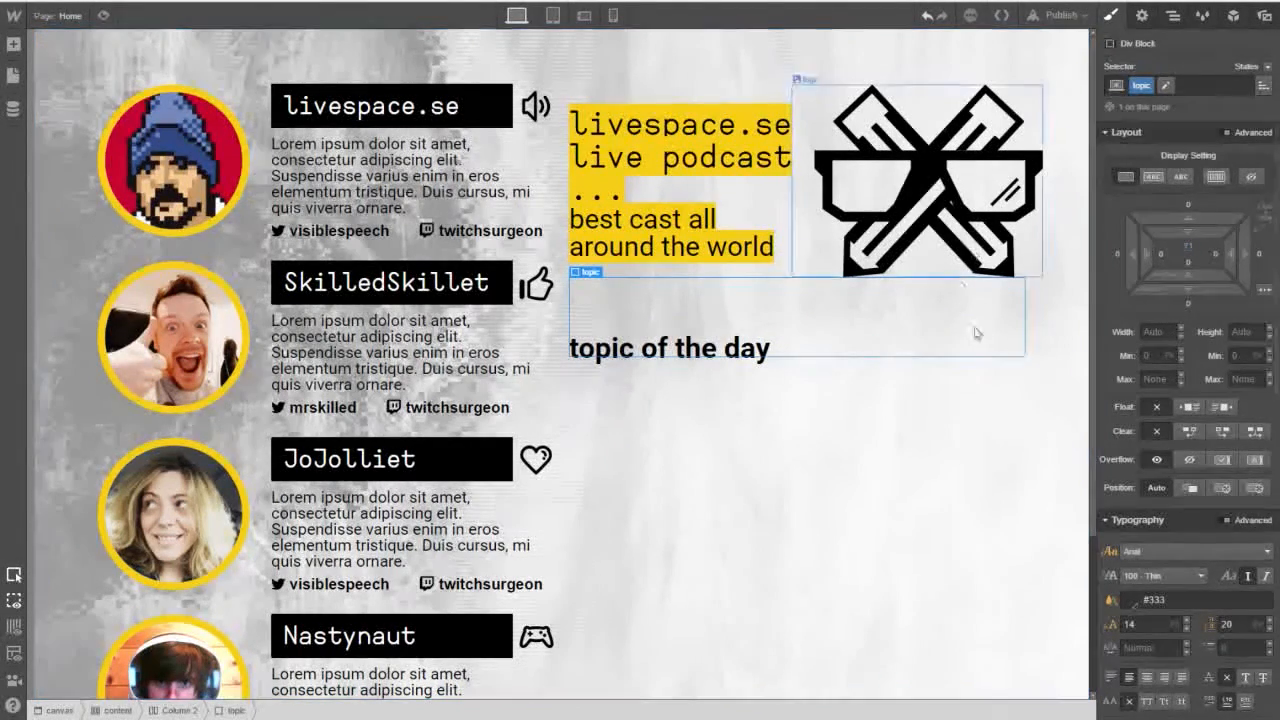
drag(1190, 230, 1193, 278)
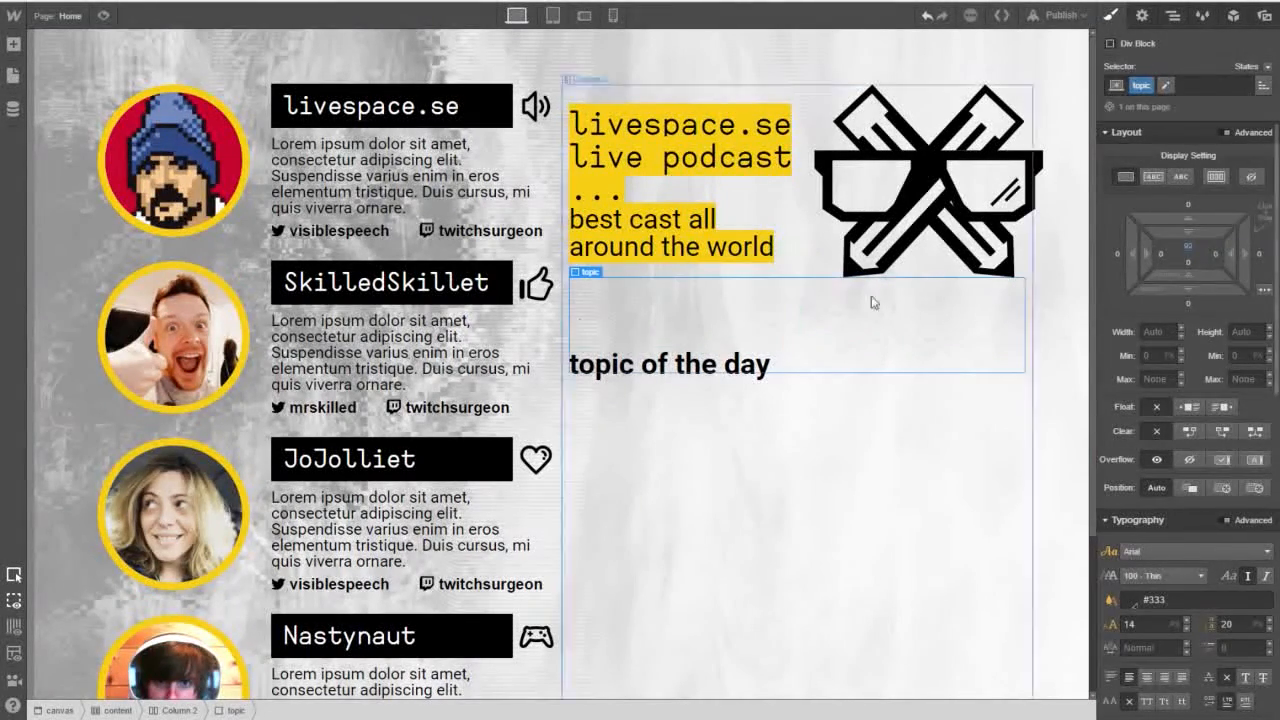
click(724, 368)
double_click(724, 368)
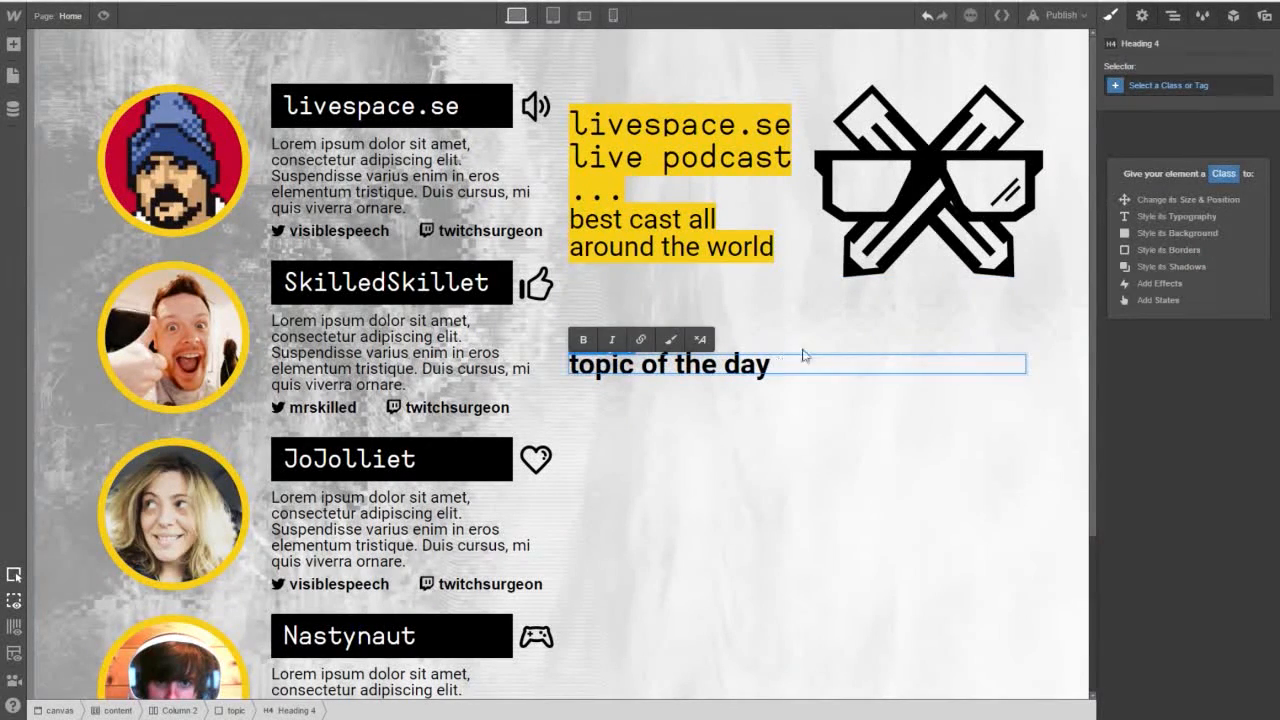
click(13, 44)
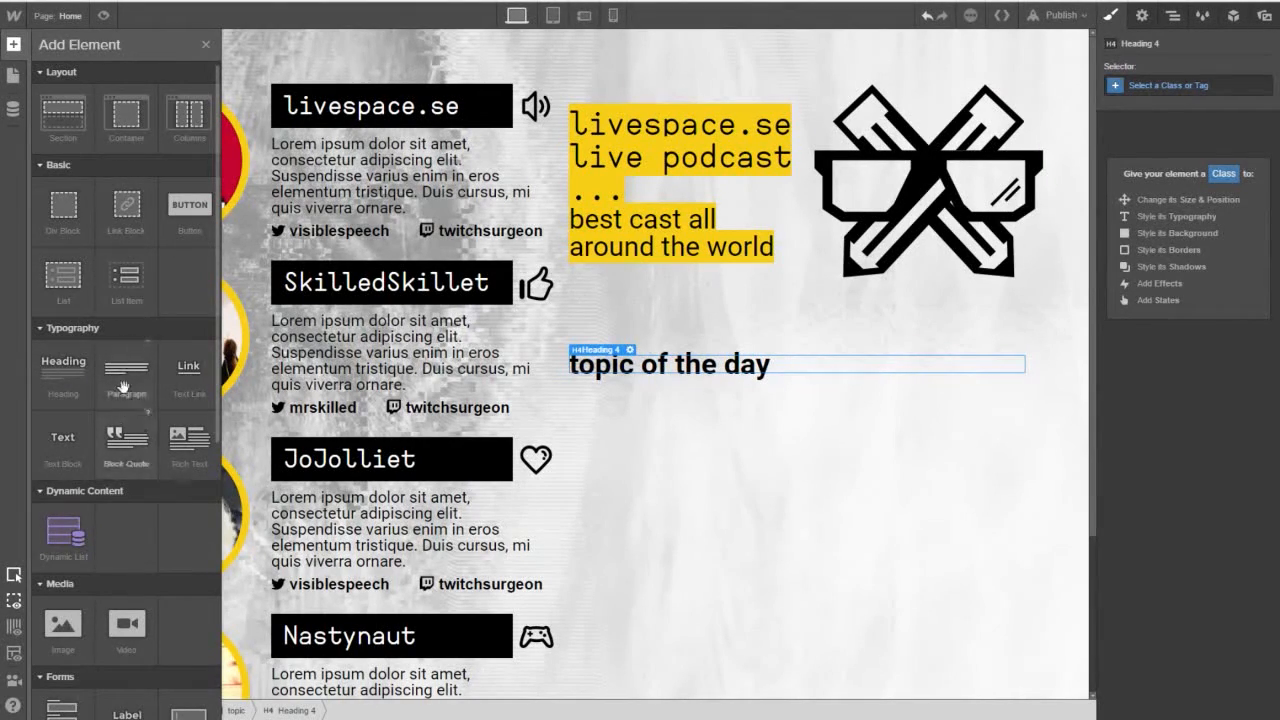
drag(127, 370, 778, 375)
key(Delete)
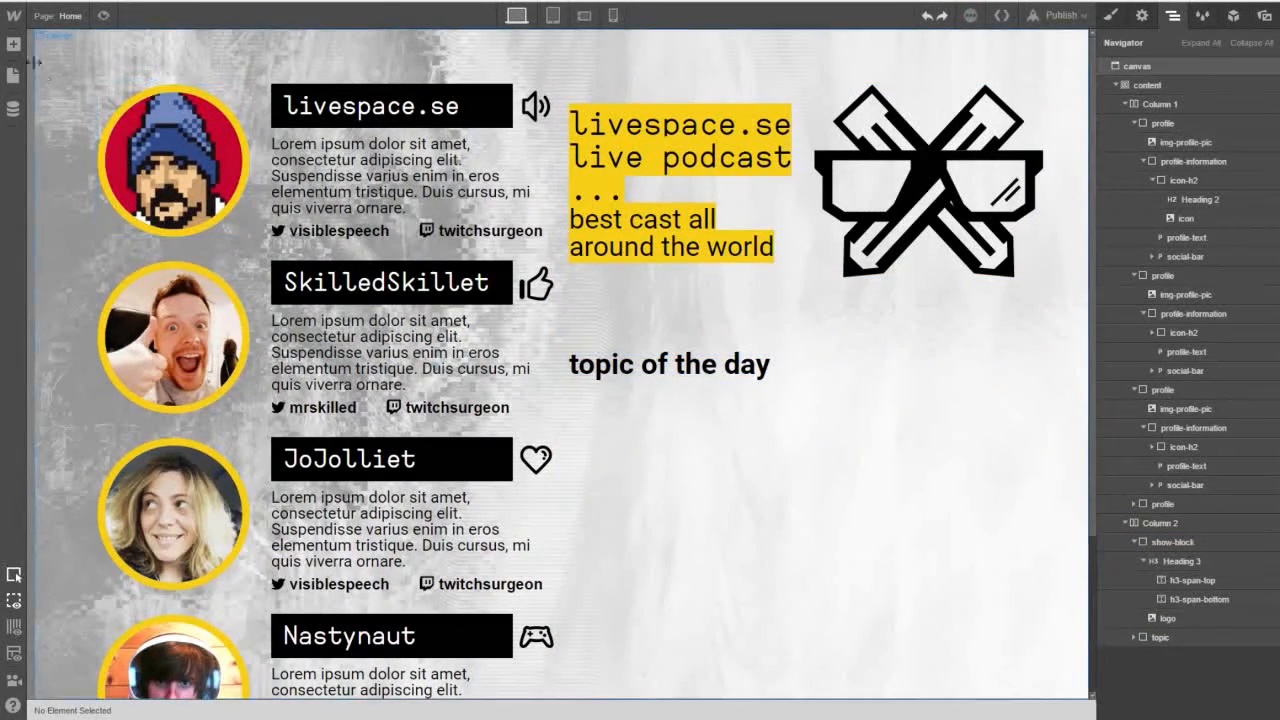
Add an H1 heading to Column 2 directly below the topic block and select its placeholder text.
click(16, 48)
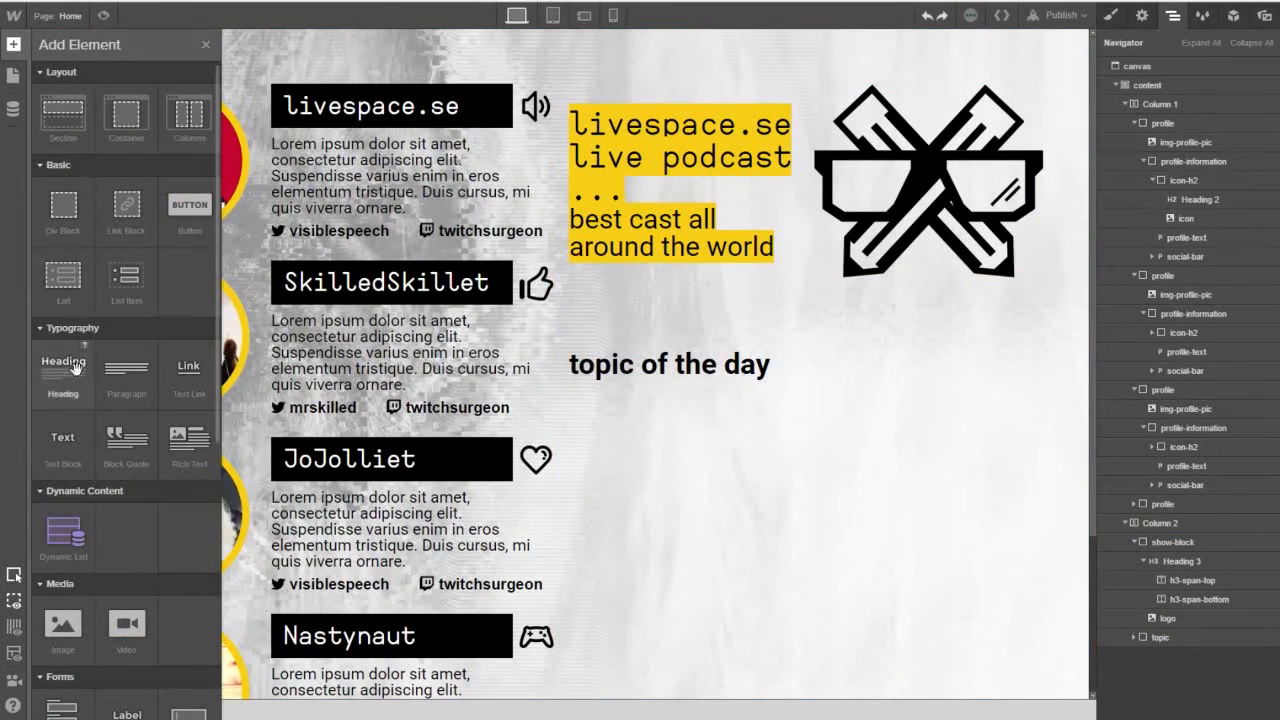
drag(75, 368, 786, 386)
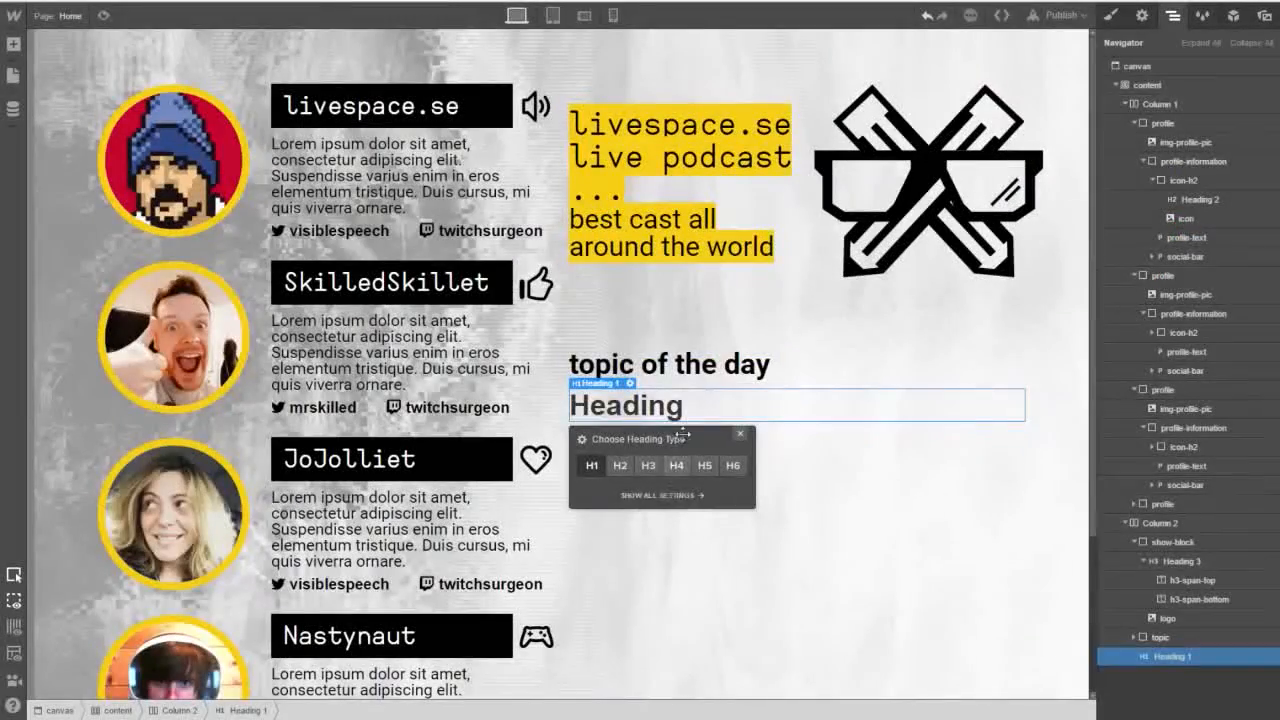
double_click(687, 413)
double_click(694, 408)
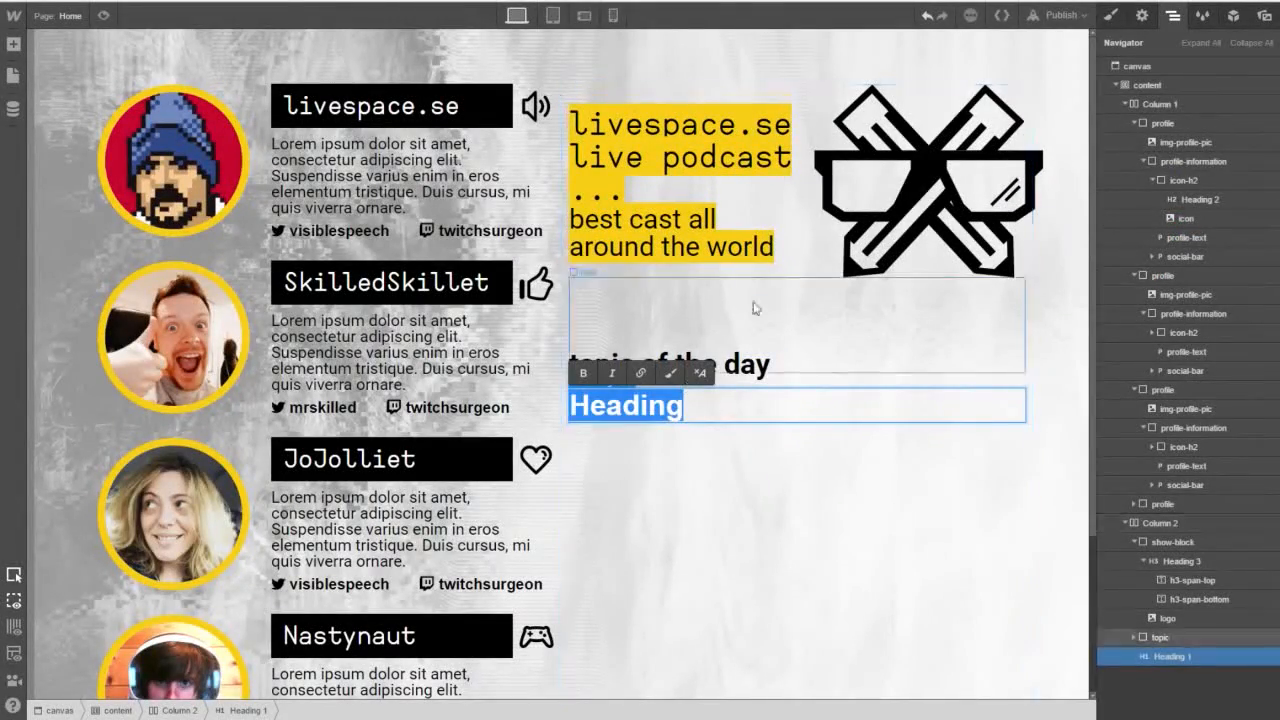
Apply the All H1 Headings tag to the new heading and set its font to Ahamono monospaced, weight 400 - Normal.
click(1110, 15)
click(1188, 88)
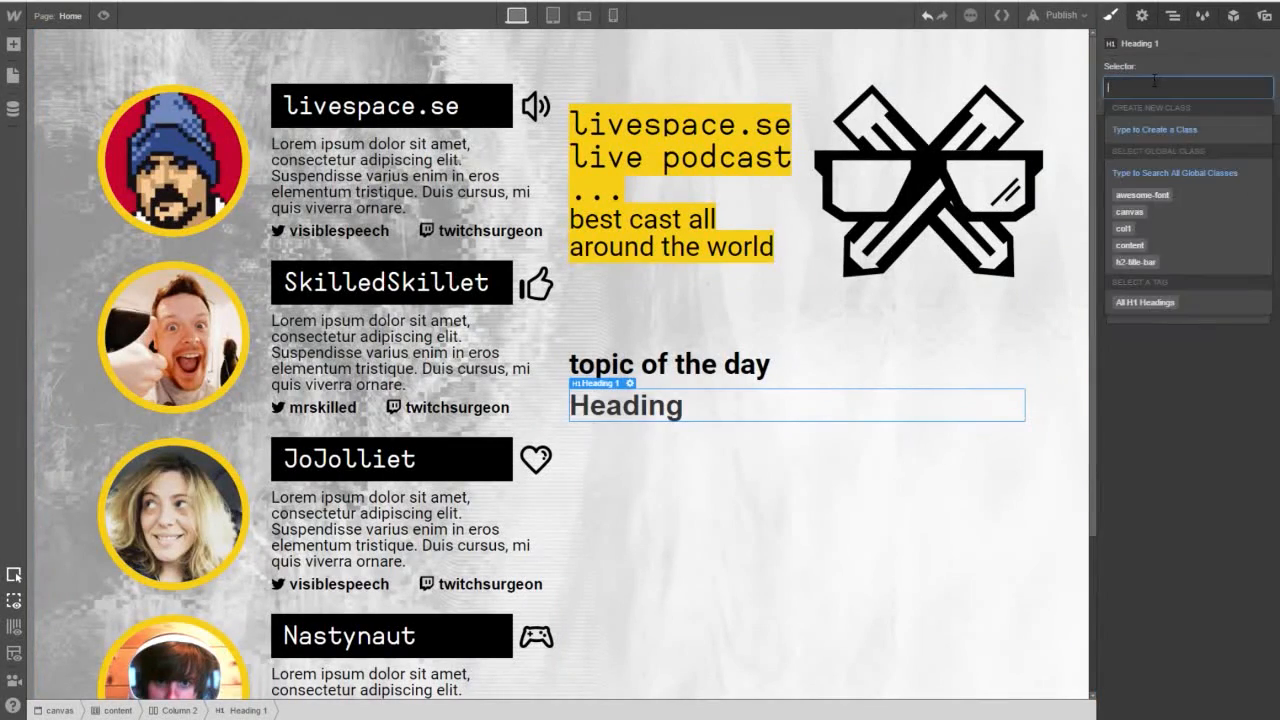
click(1140, 303)
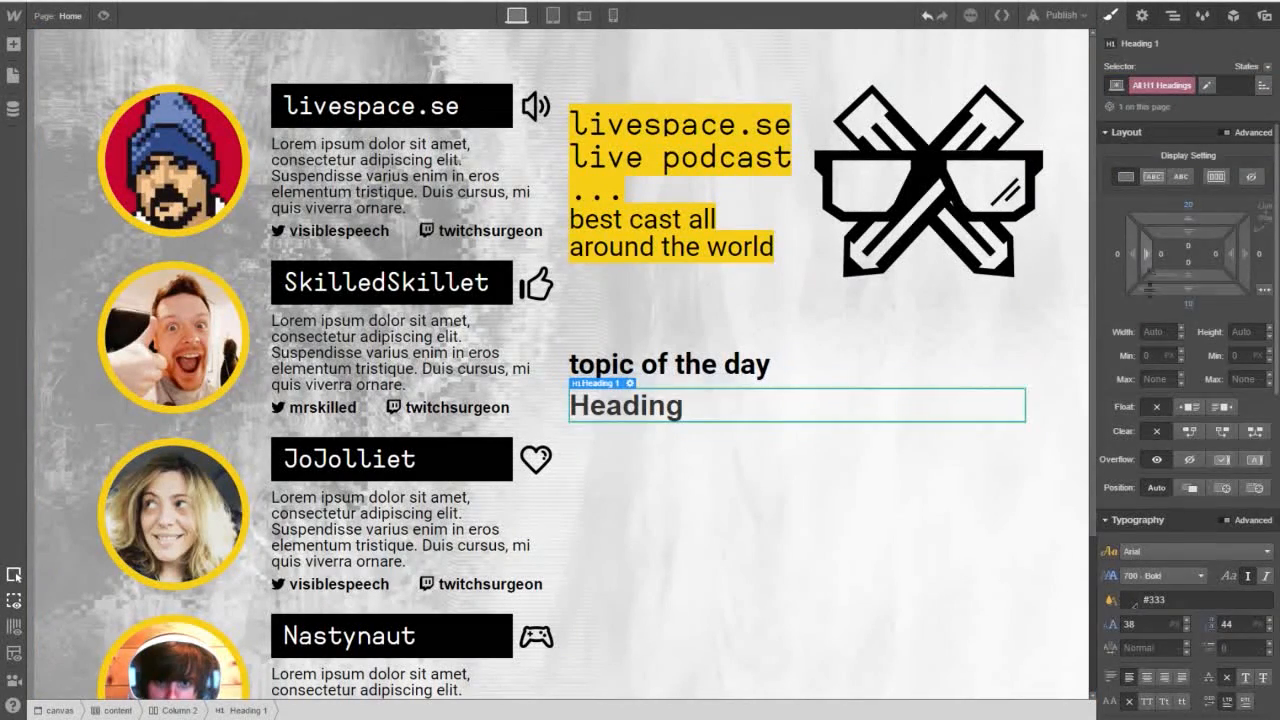
click(1158, 554)
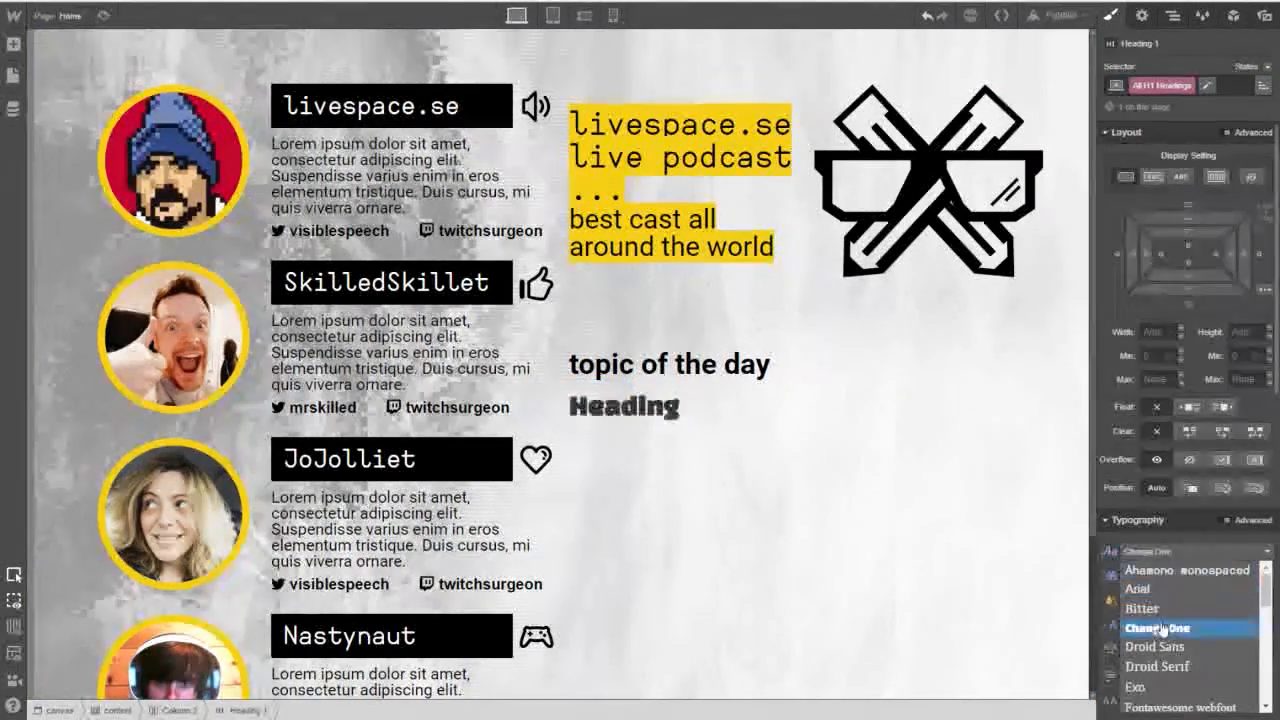
scroll(1165, 630, down, 5)
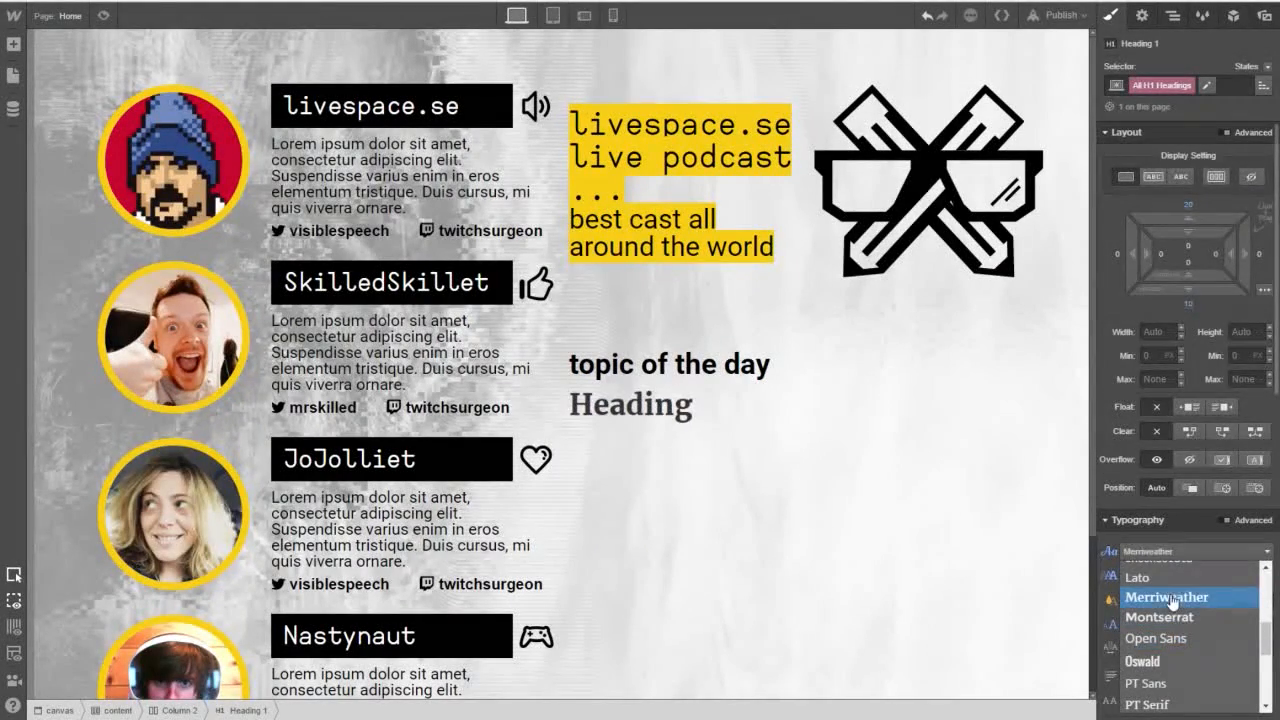
scroll(1180, 615, up, 5)
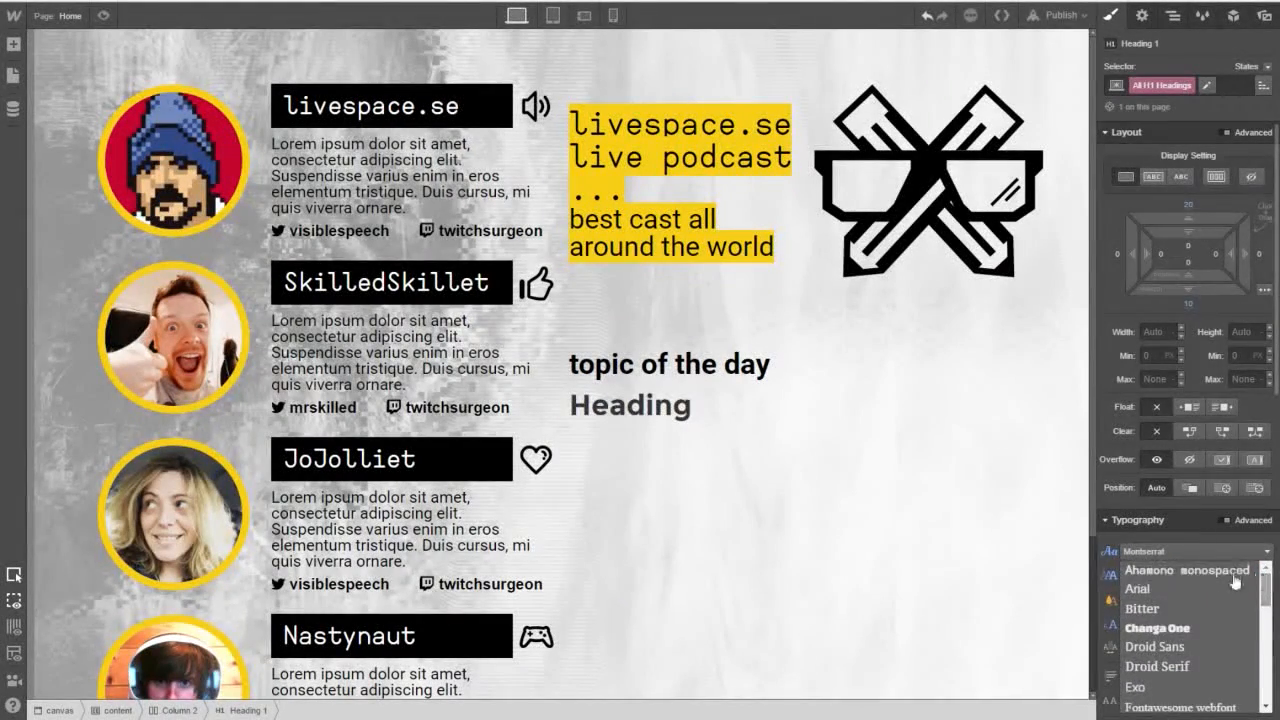
click(1207, 573)
click(1163, 577)
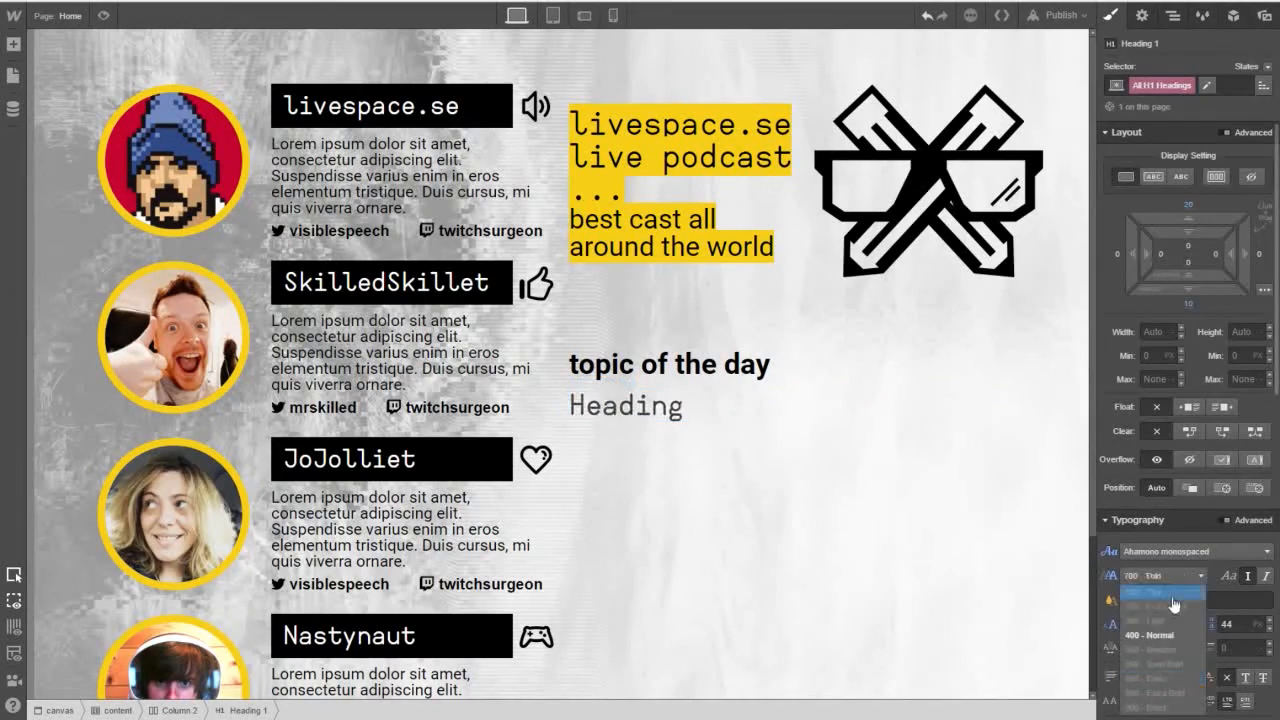
click(1181, 637)
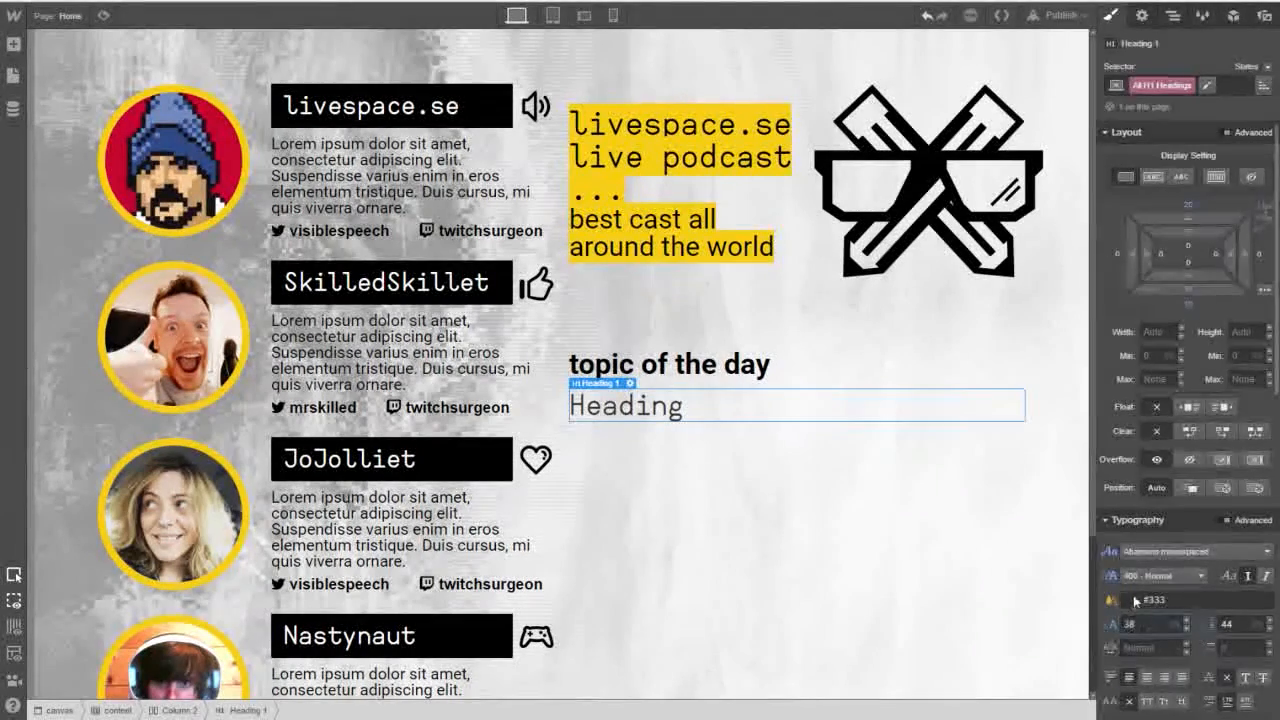
Set the text color of the All H1 Headings tag to black.
click(1133, 603)
click(1131, 564)
click(1135, 600)
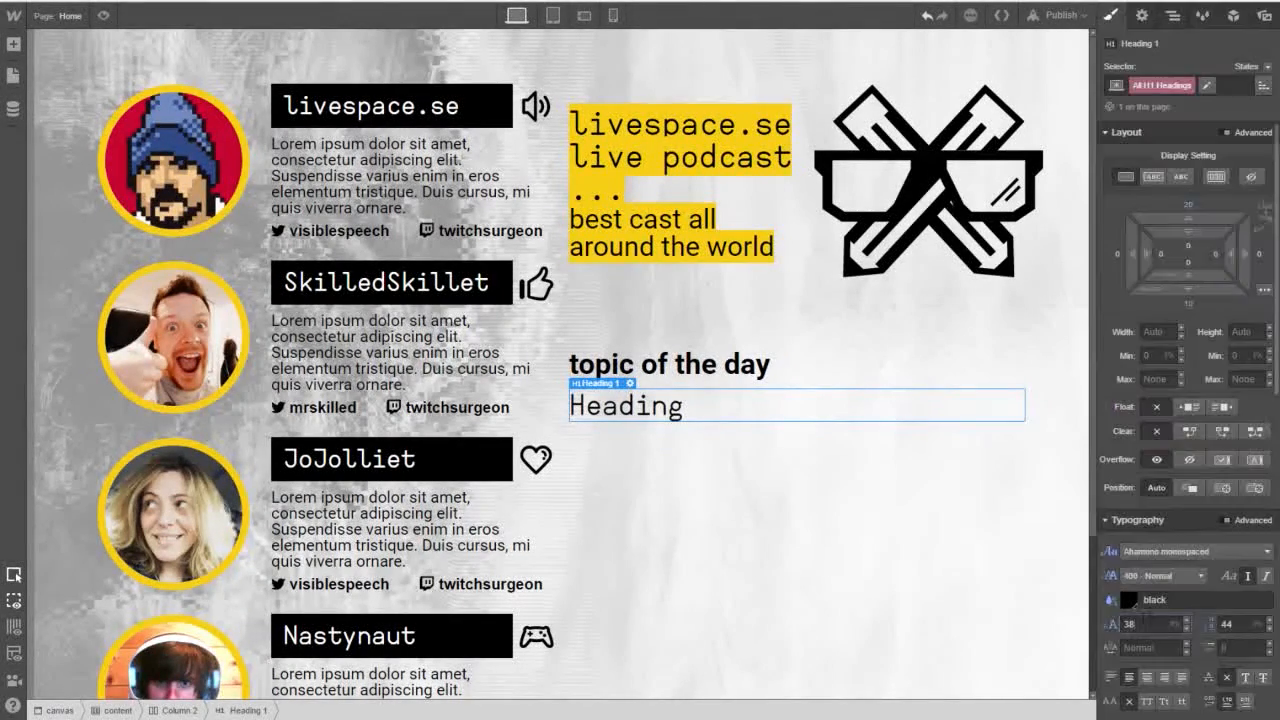
Set the H1 heading's font size to 78 px and replace its placeholder text with "Twitch Branding".
key(BackSpace)
key(BackSpace)
text(78)
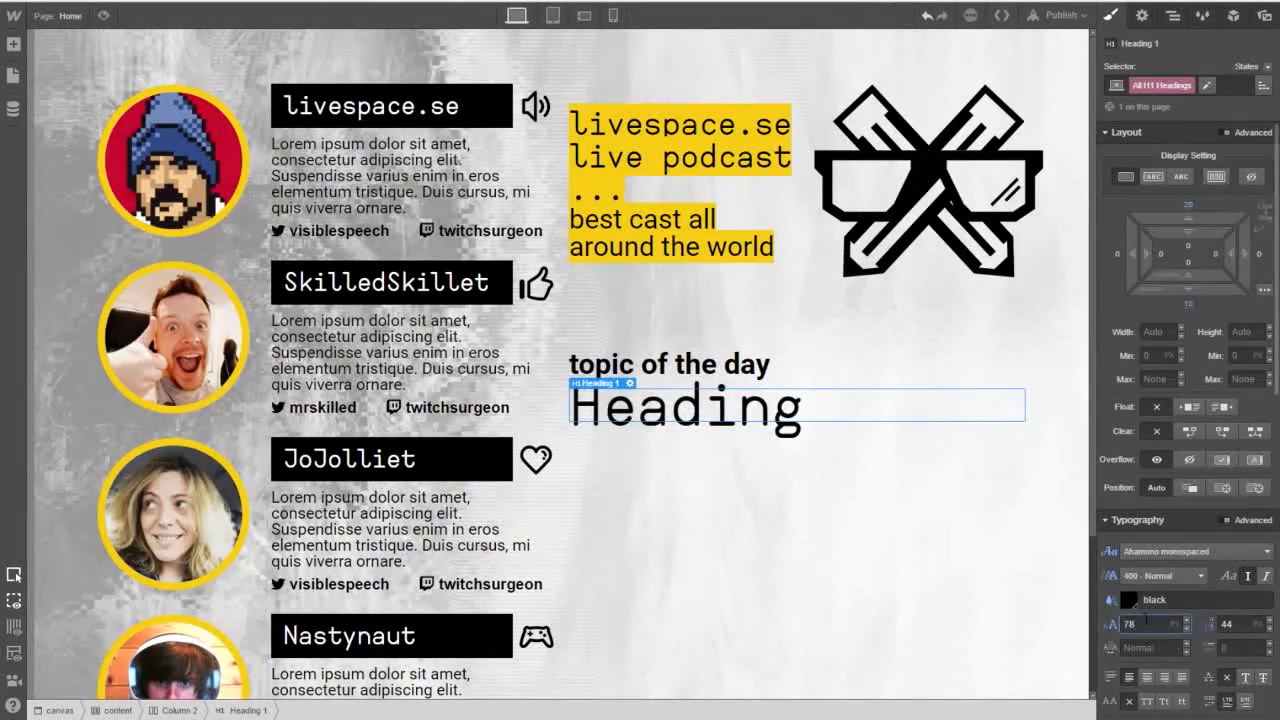
double_click(744, 400)
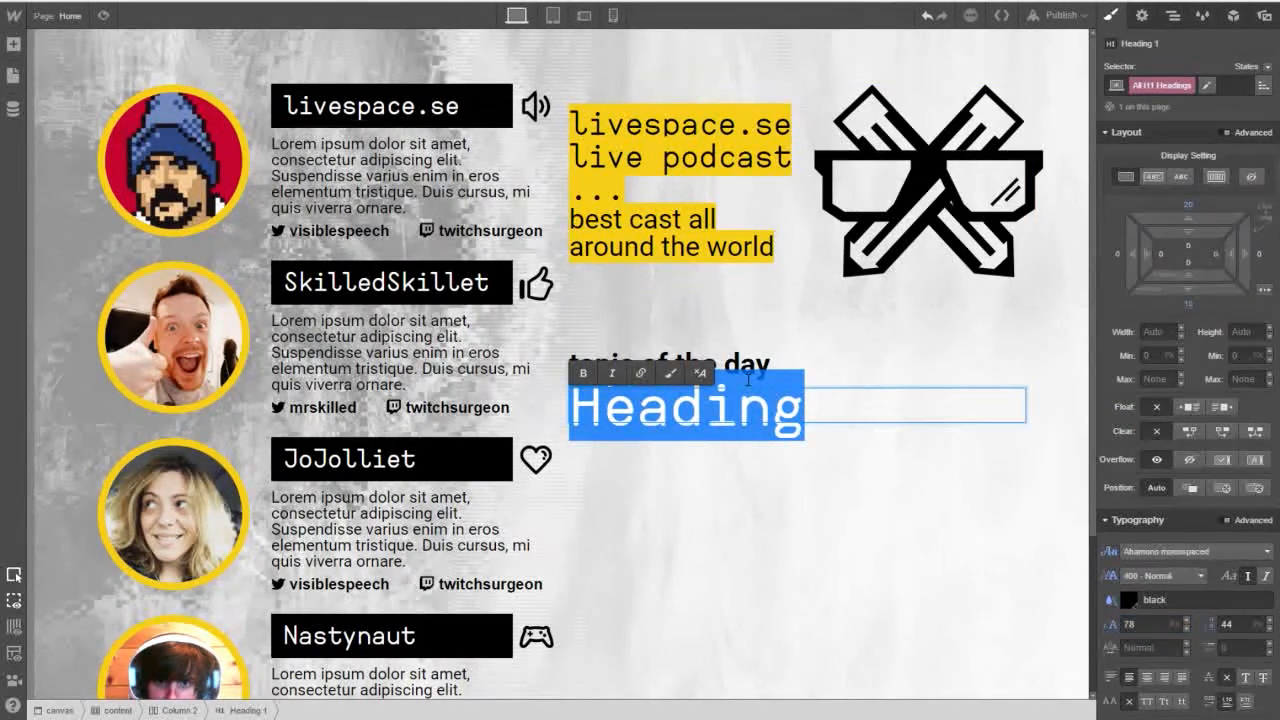
text(Twitch Branding)
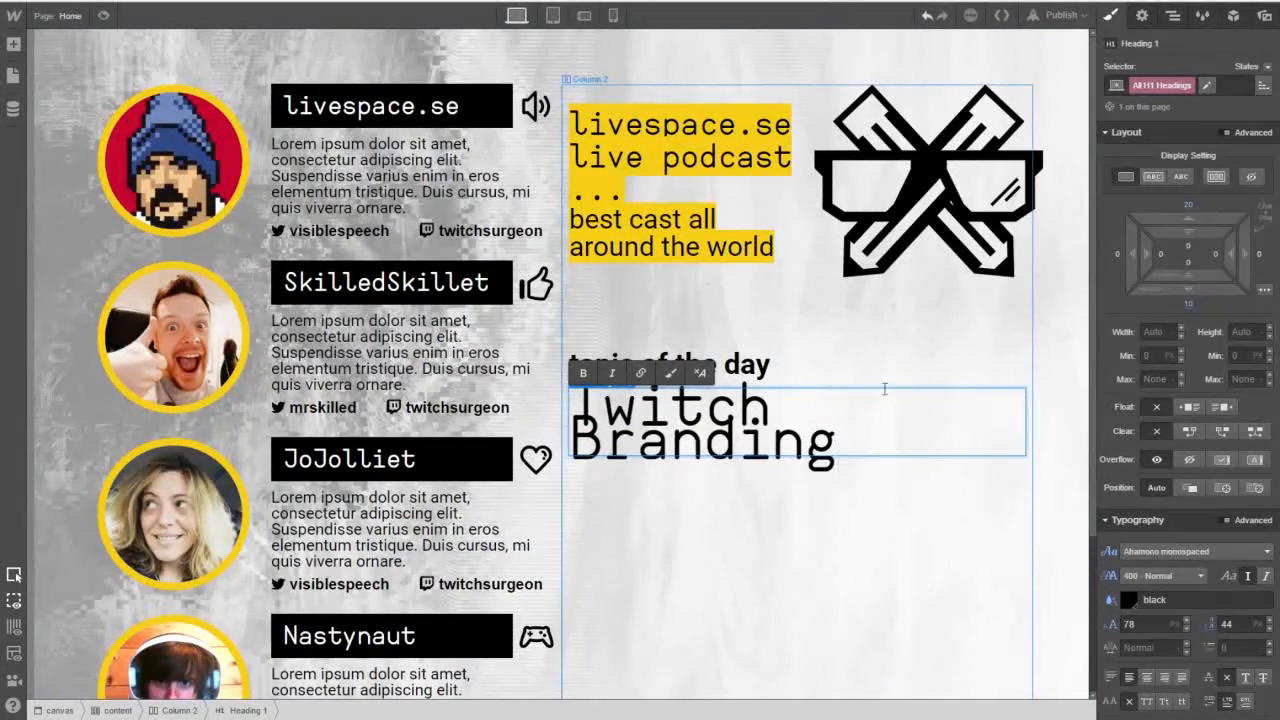
Reduce the font size of the Twitch Branding heading to 69 px.
key(ctrl+a)
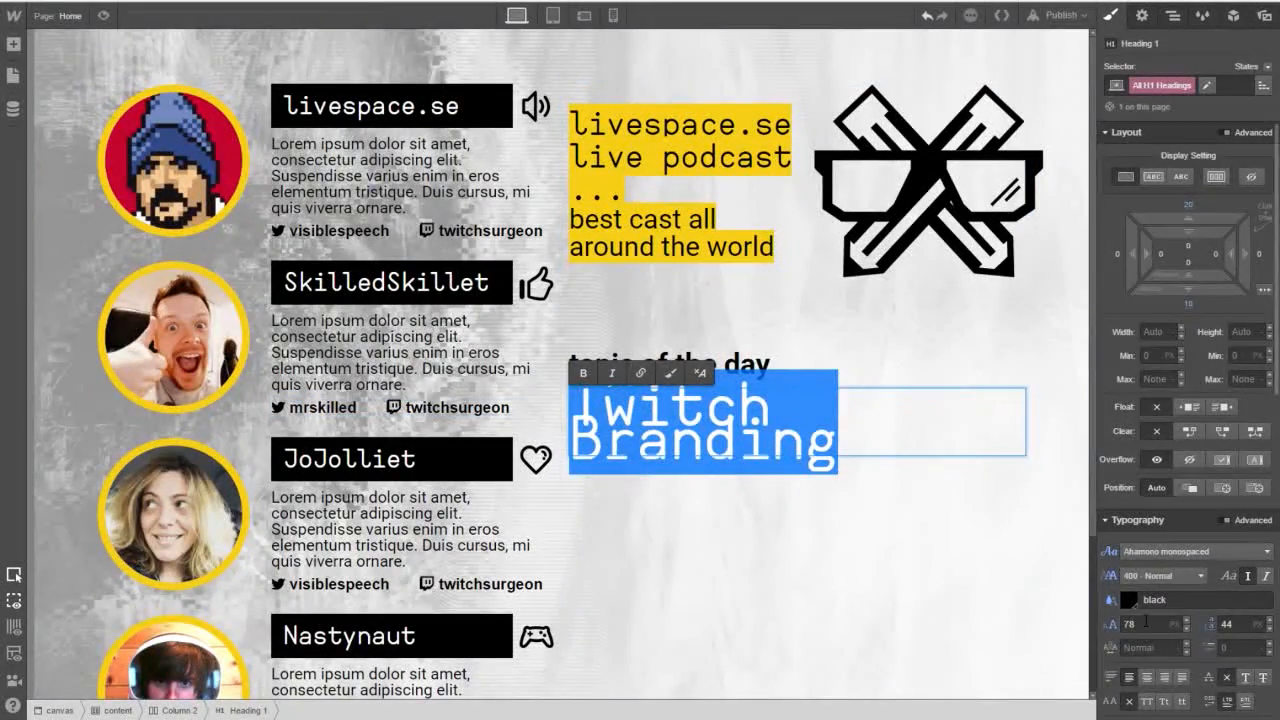
click(1146, 621)
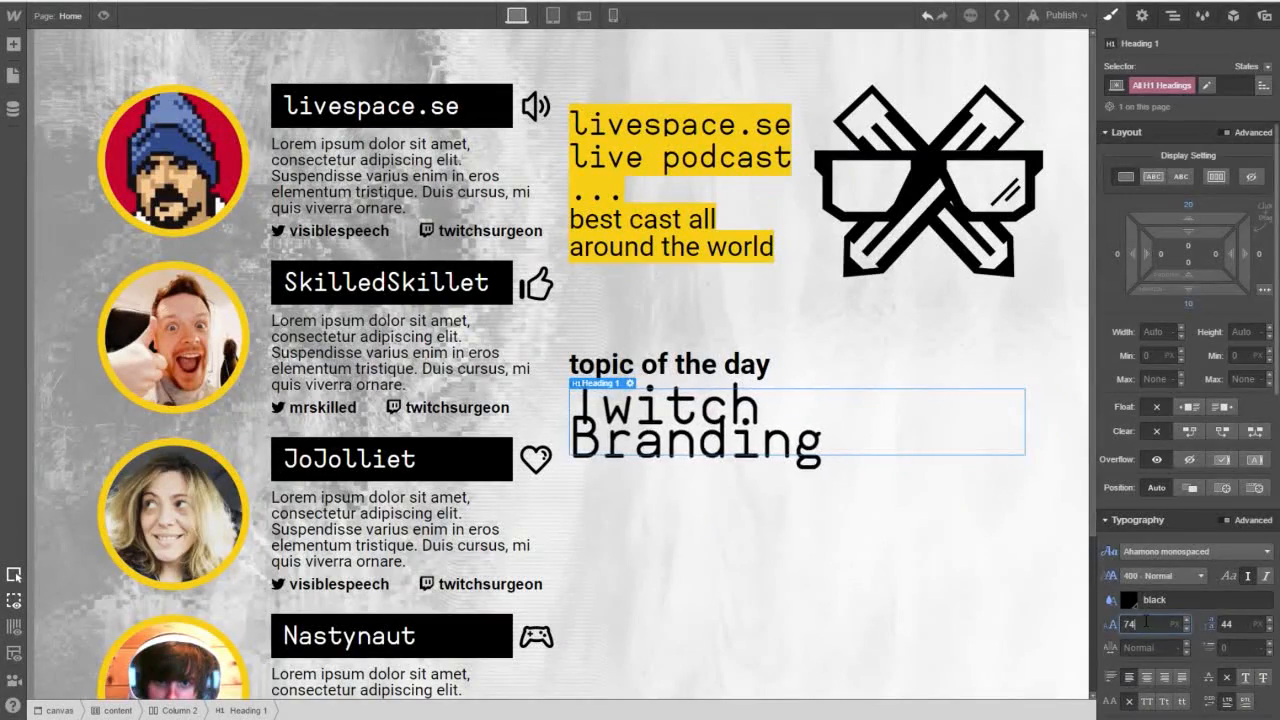
key(Down)
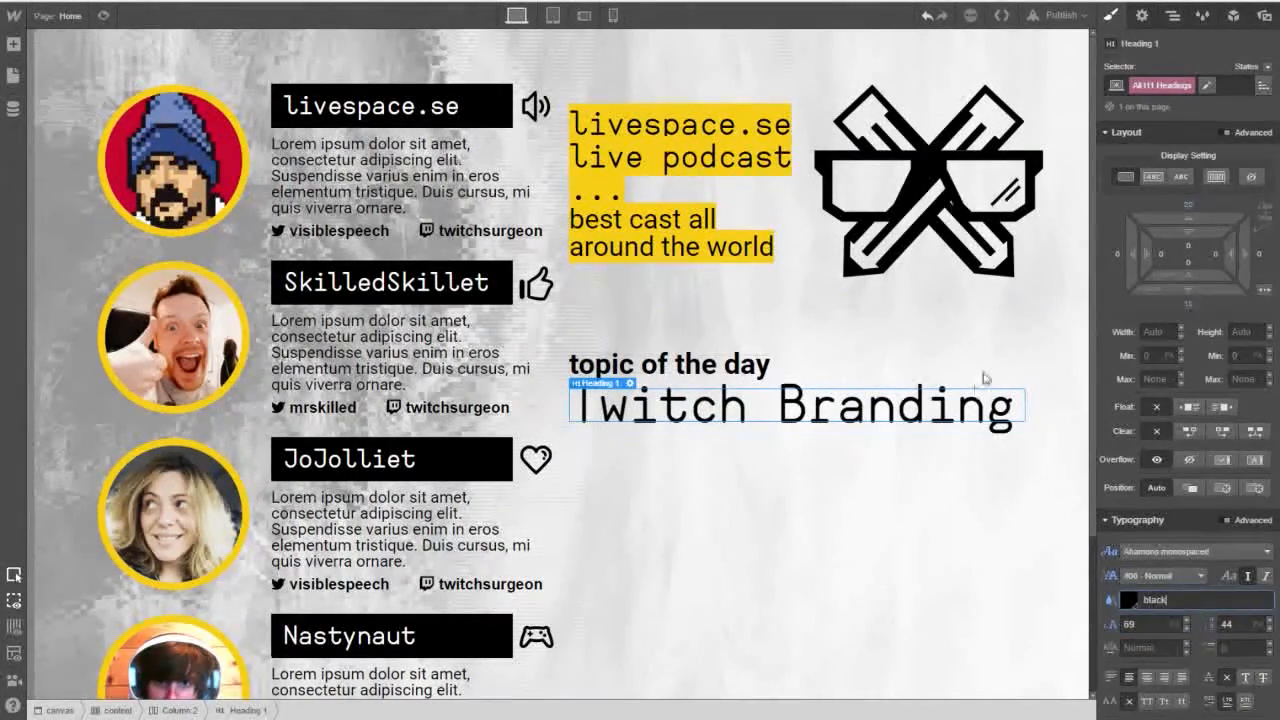
Give the heading a yellow #f7ce17 background and padding of 24 px above, 28 px below and 20 px on its left side.
scroll(1175, 592, down, 5)
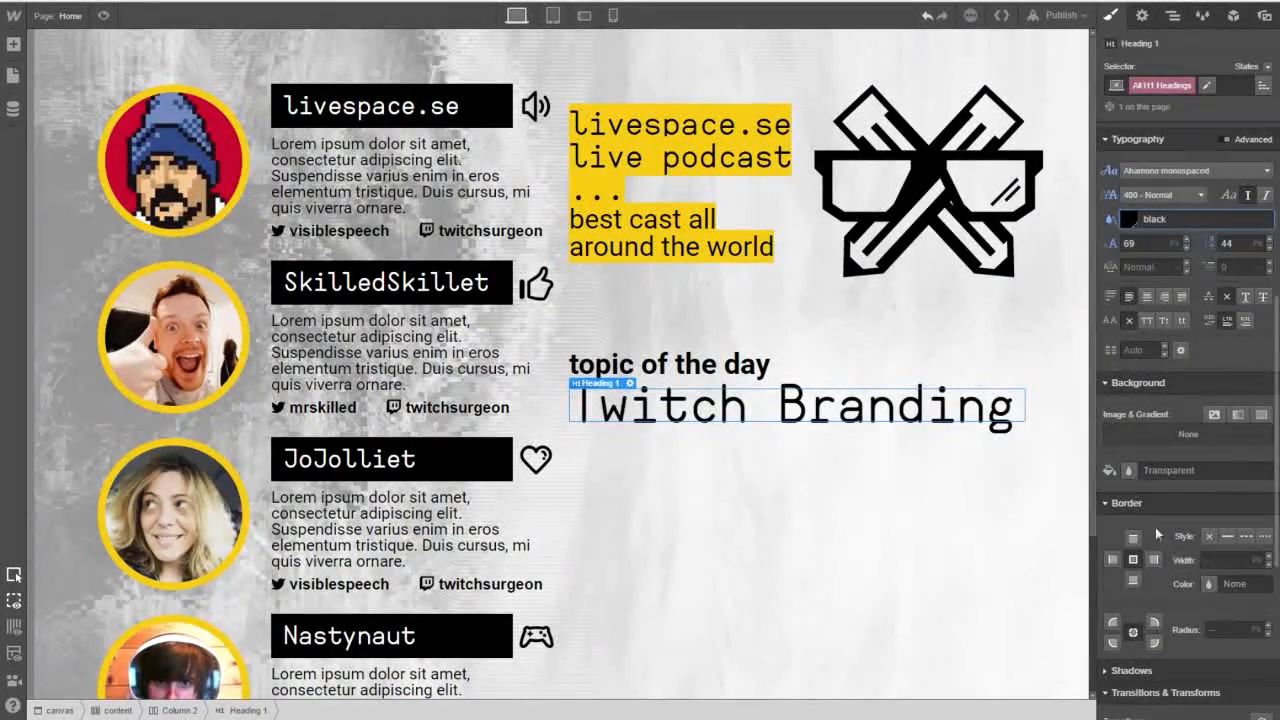
click(1129, 471)
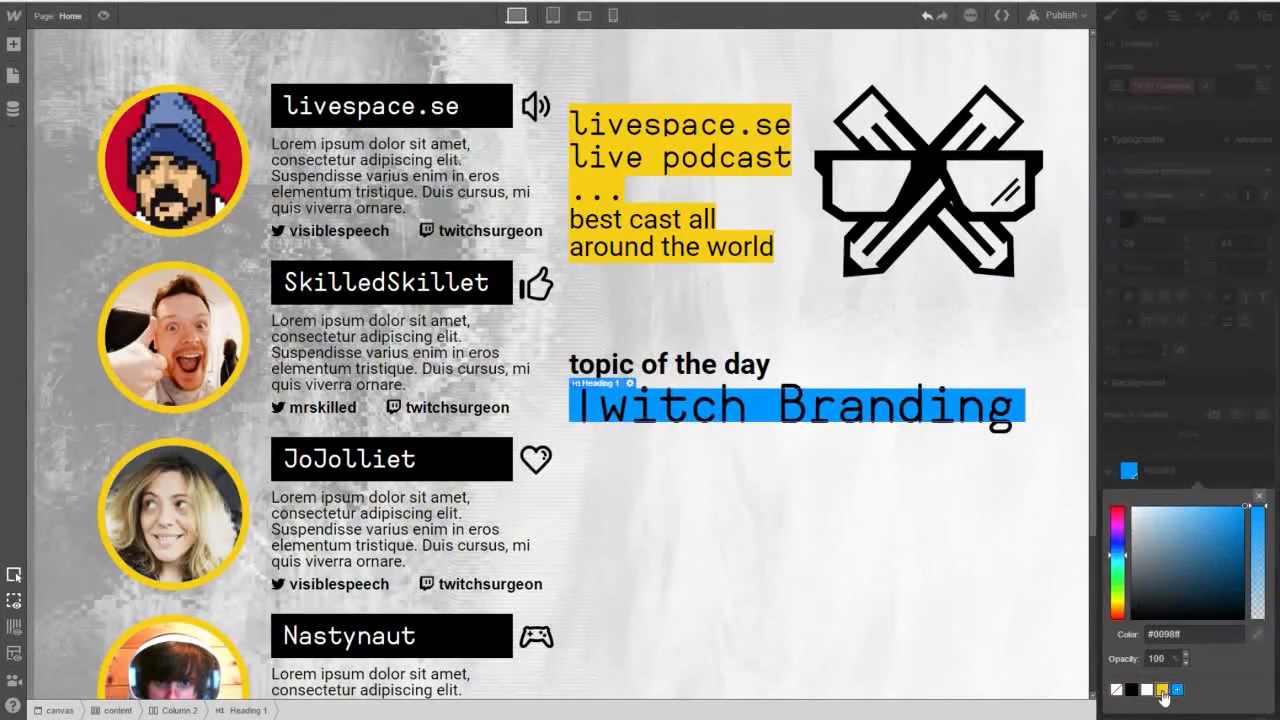
click(1162, 690)
click(1170, 472)
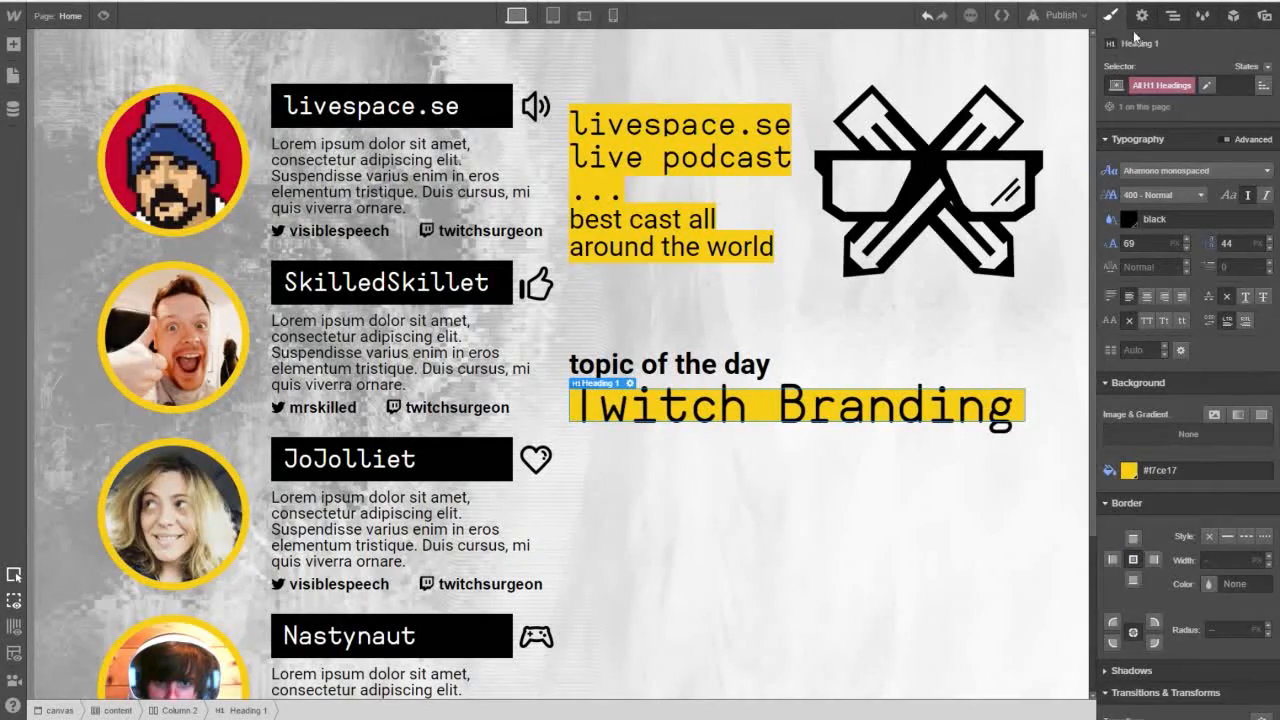
scroll(1176, 288, up, 5)
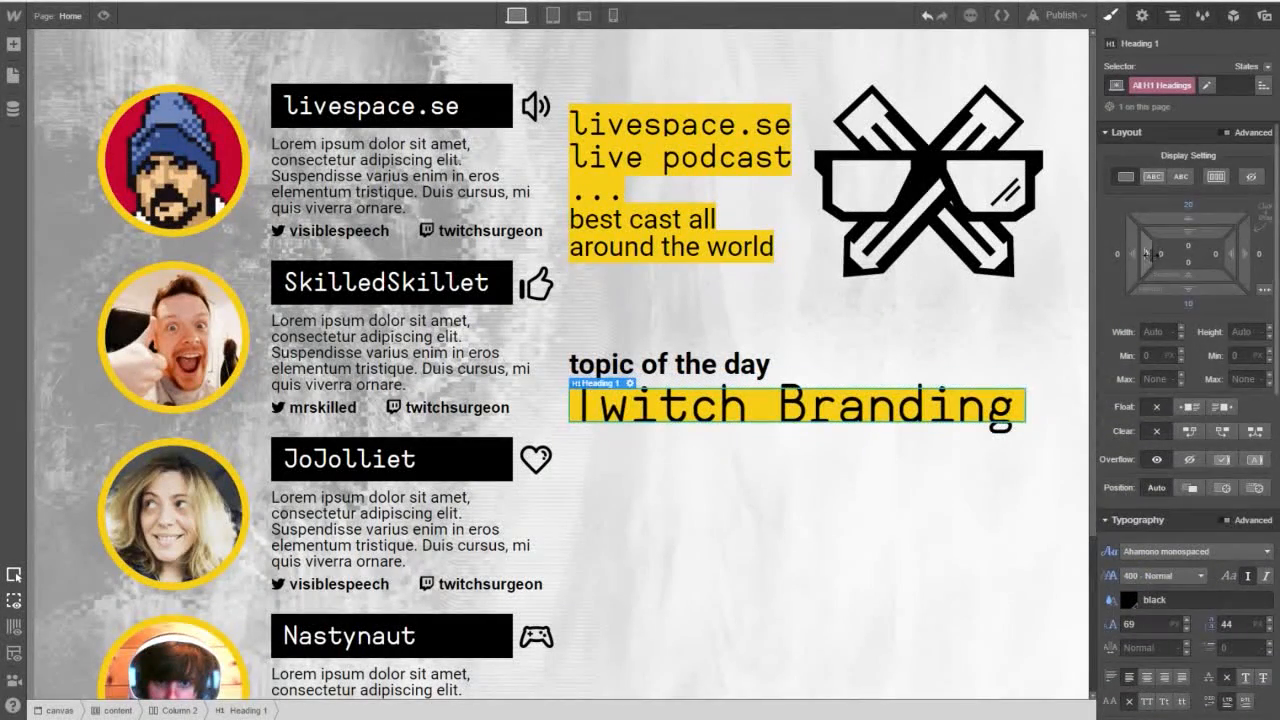
drag(1161, 254, 1200, 215)
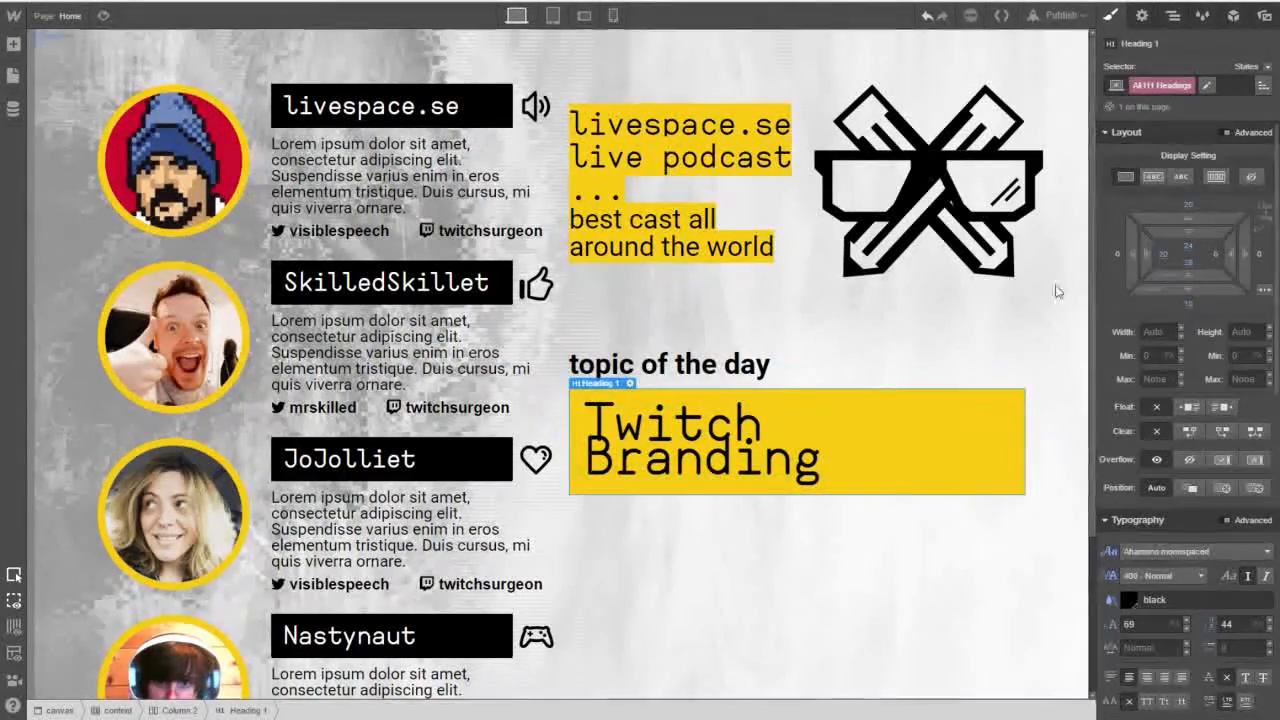
Add a paragraph to Column 2 directly below the Twitch Branding heading.
scroll(775, 485, down, 2)
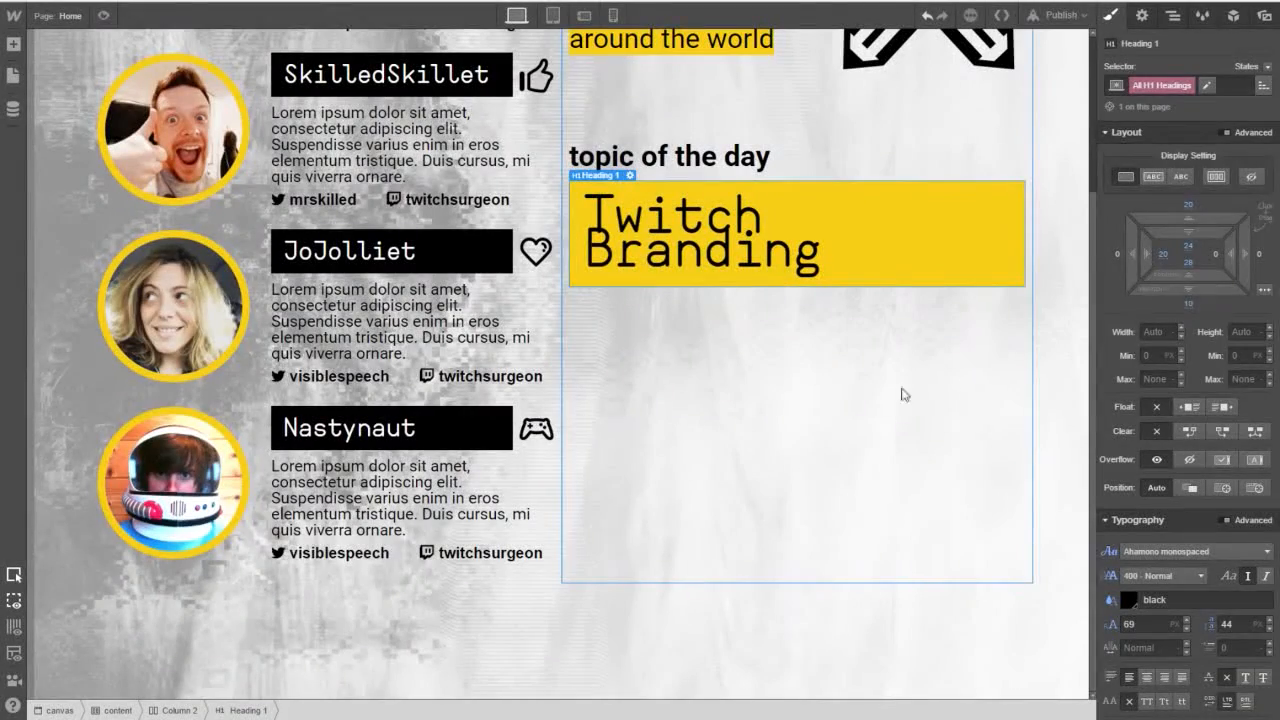
click(1143, 17)
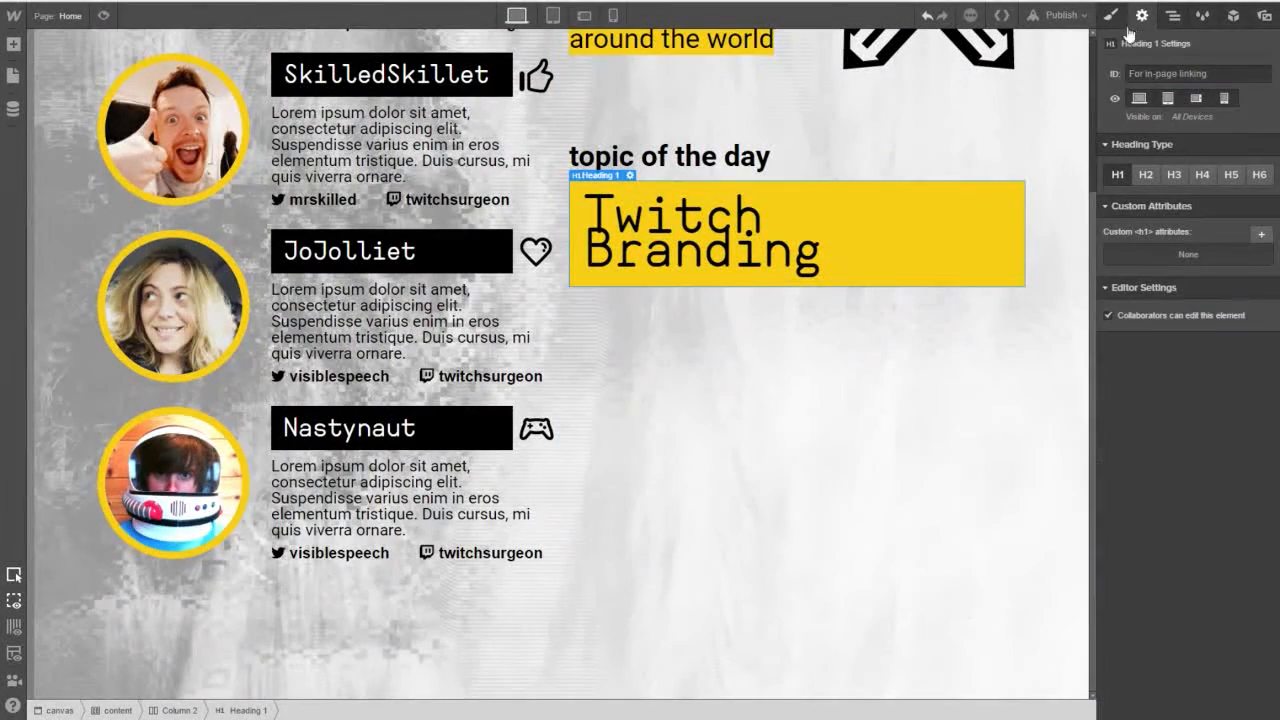
click(13, 44)
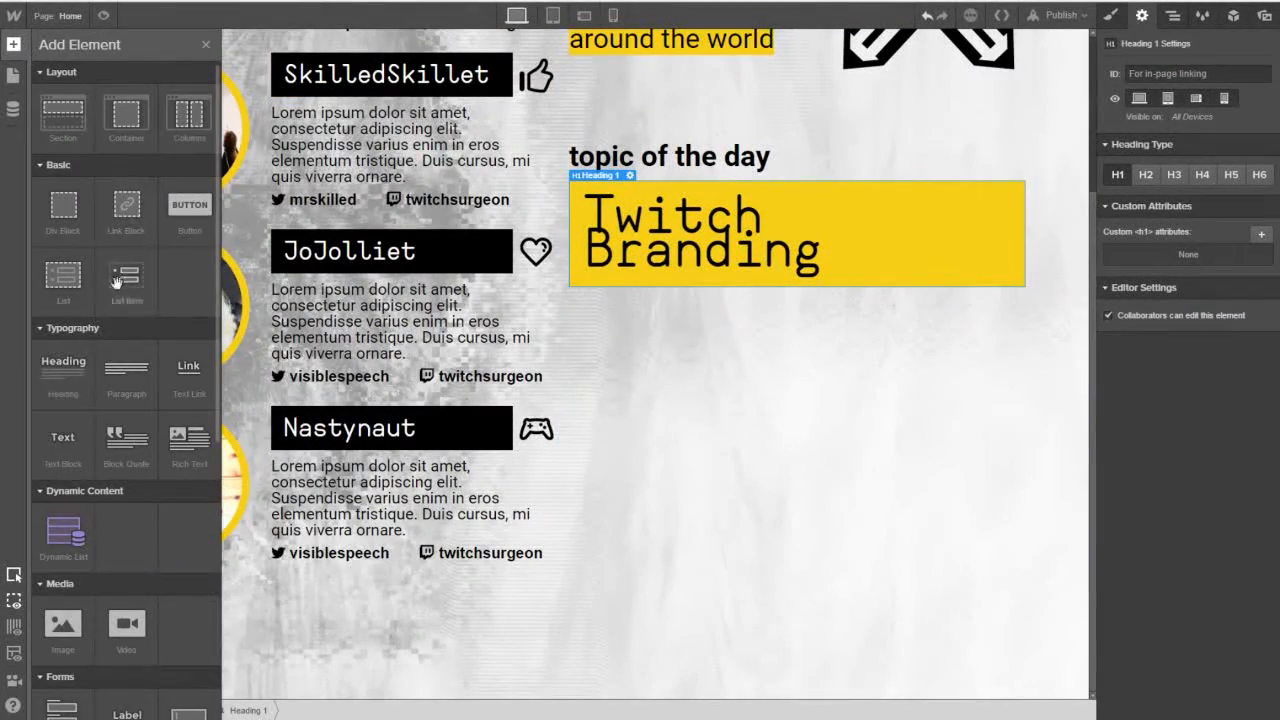
drag(113, 396, 701, 305)
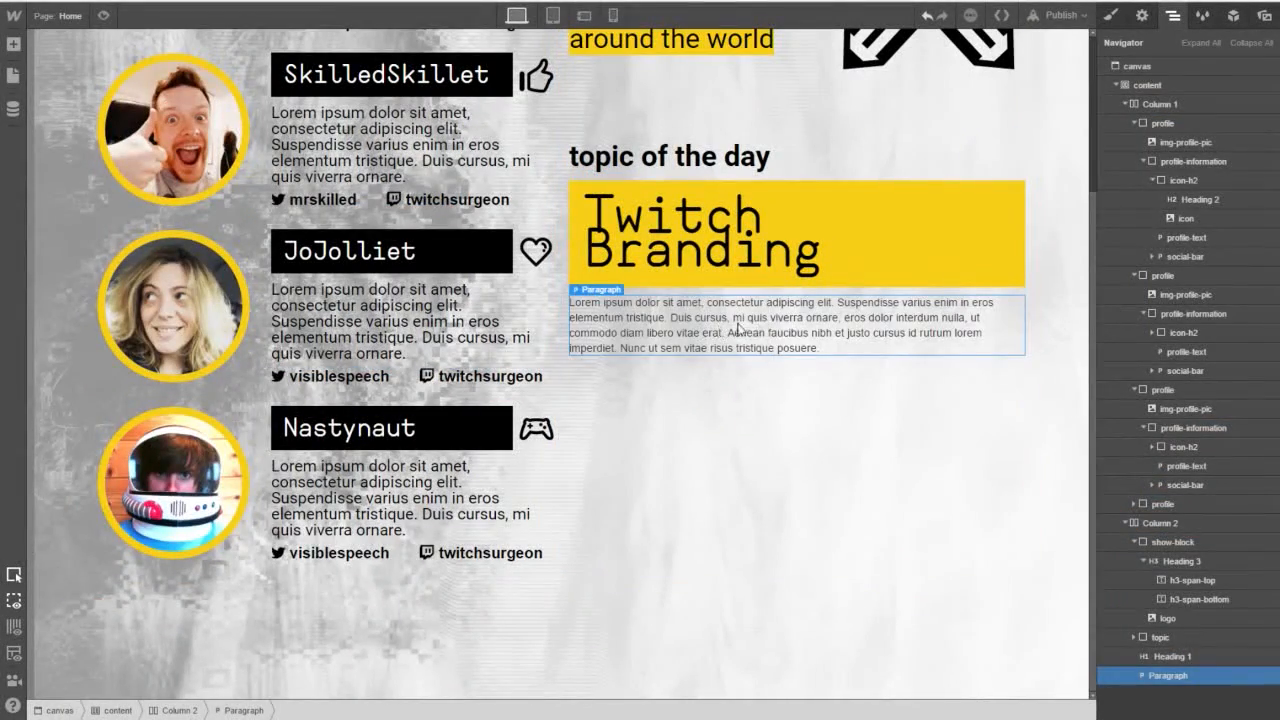
Give the new paragraph a new class named show-info.
scroll(718, 336, up, 1)
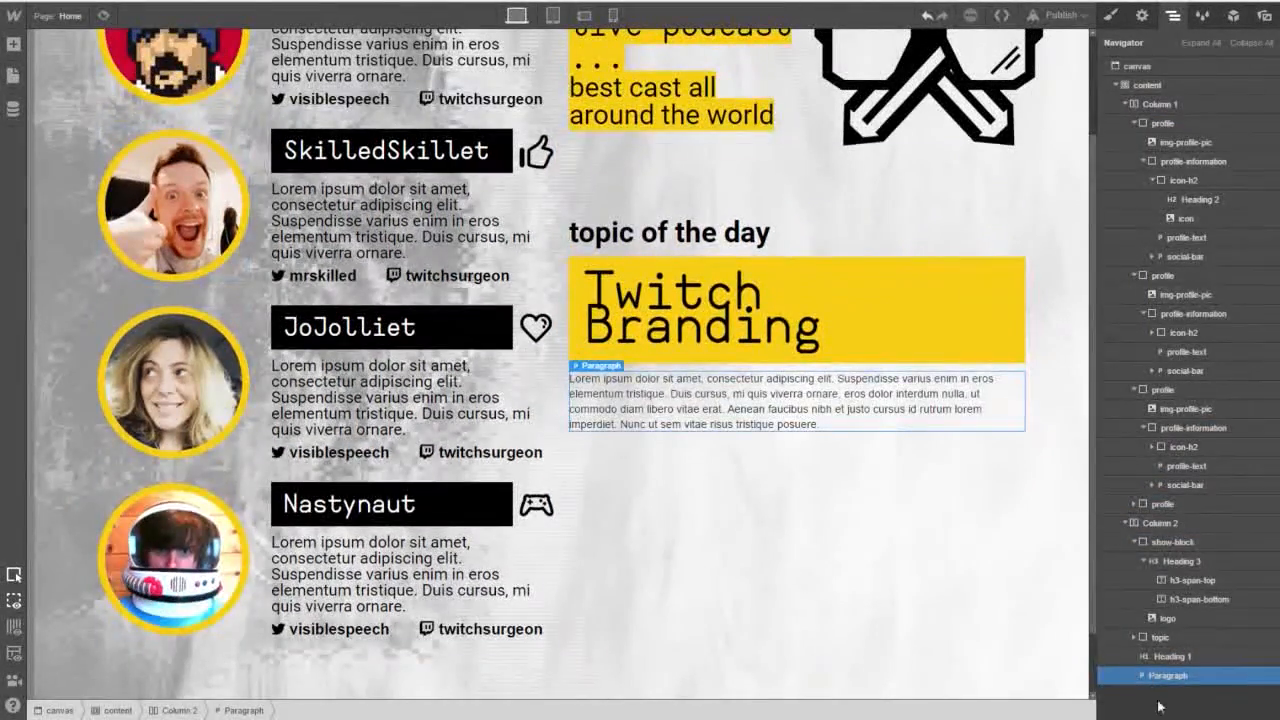
click(1110, 16)
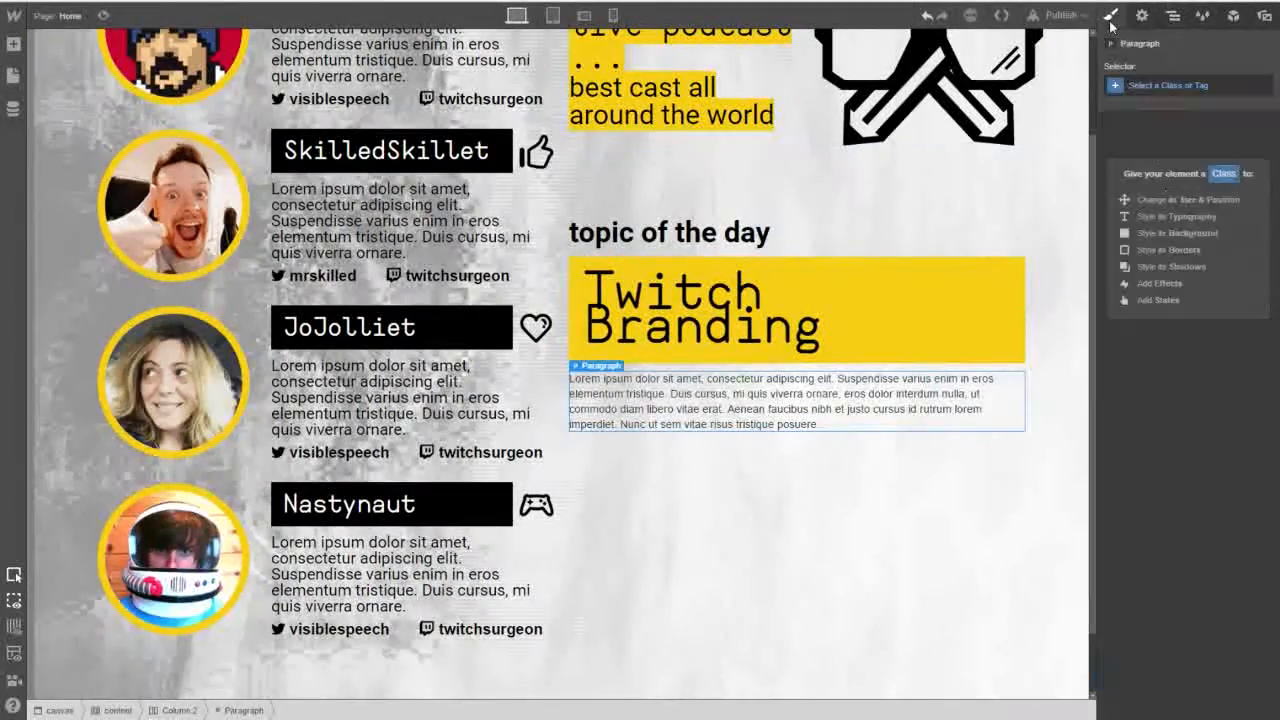
click(1155, 86)
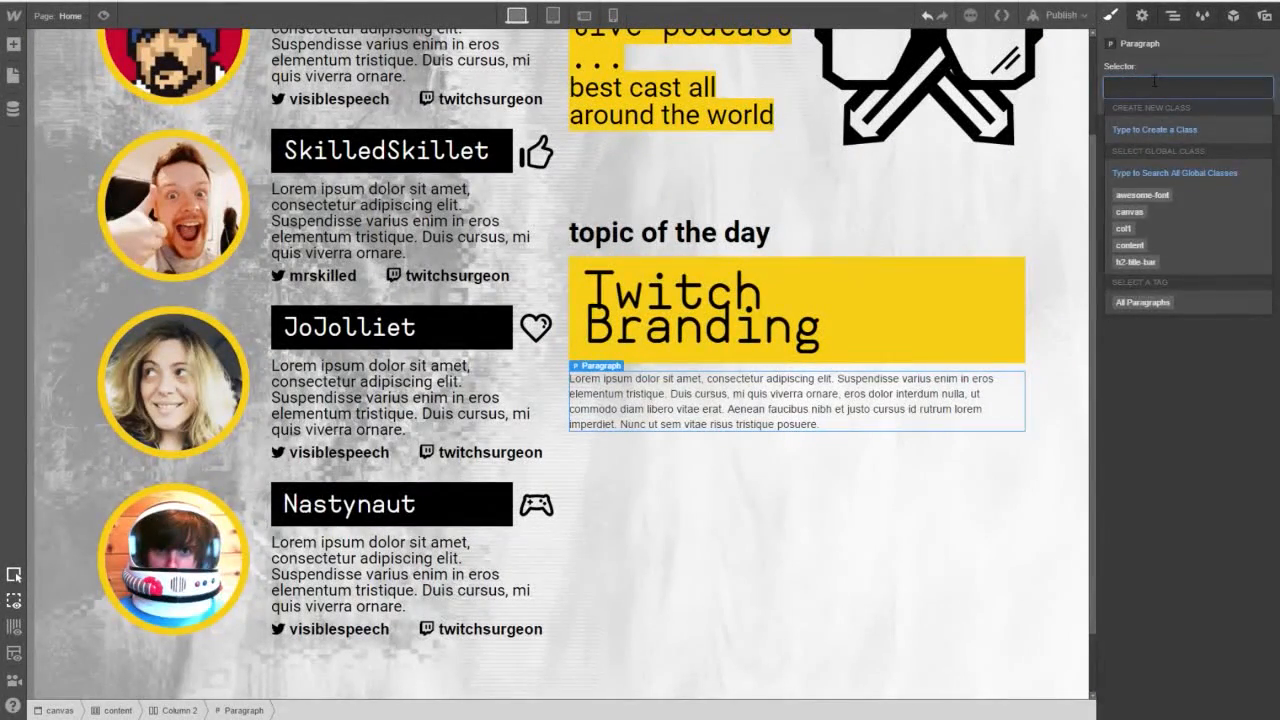
text(show-)
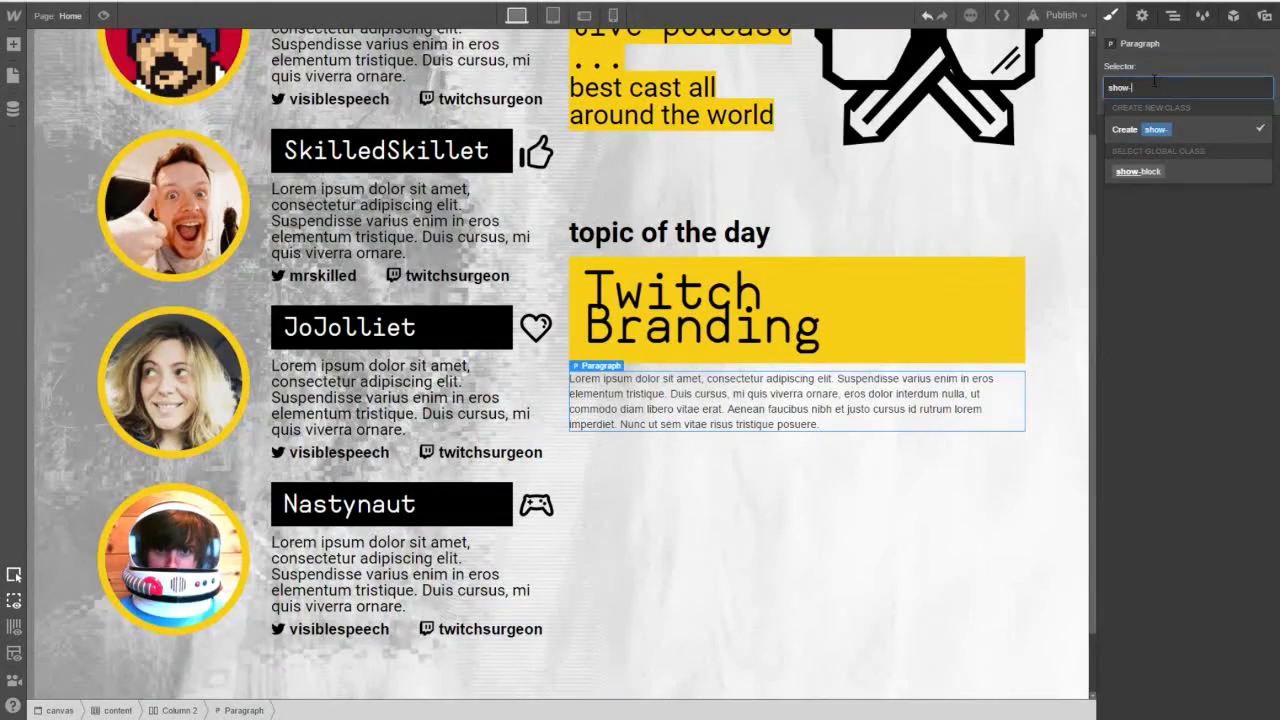
text(info)
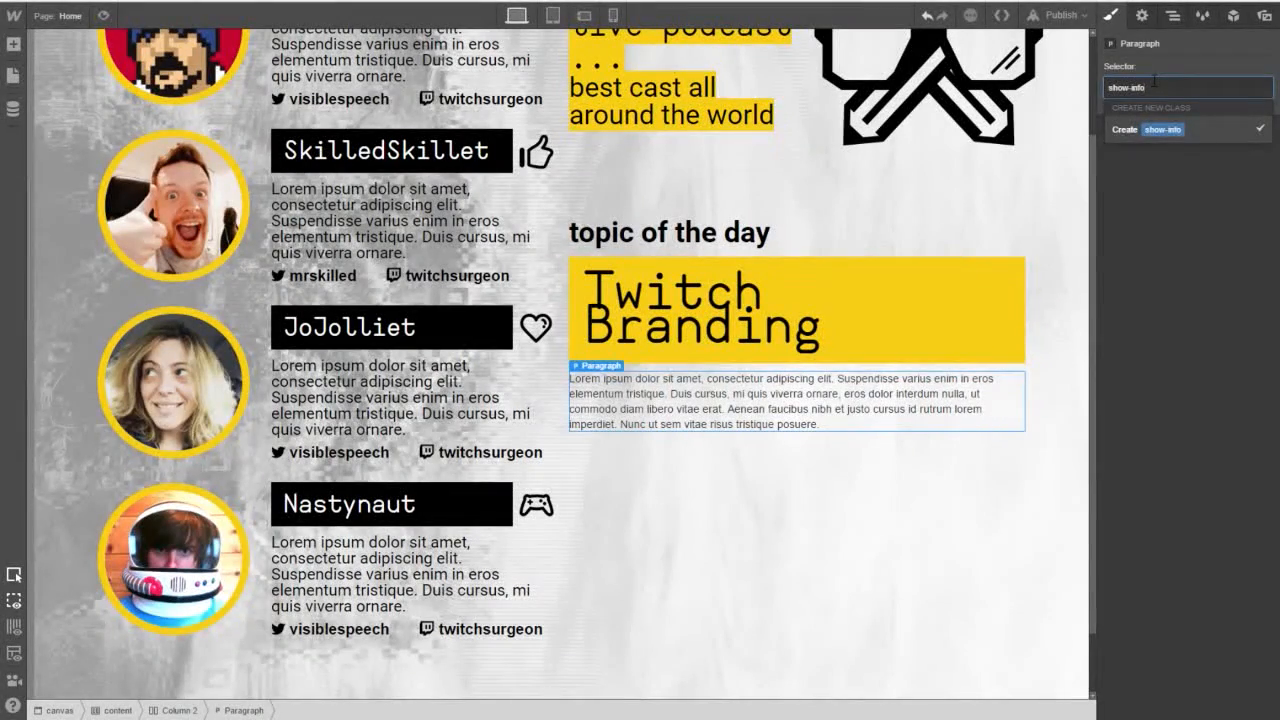
key(Return)
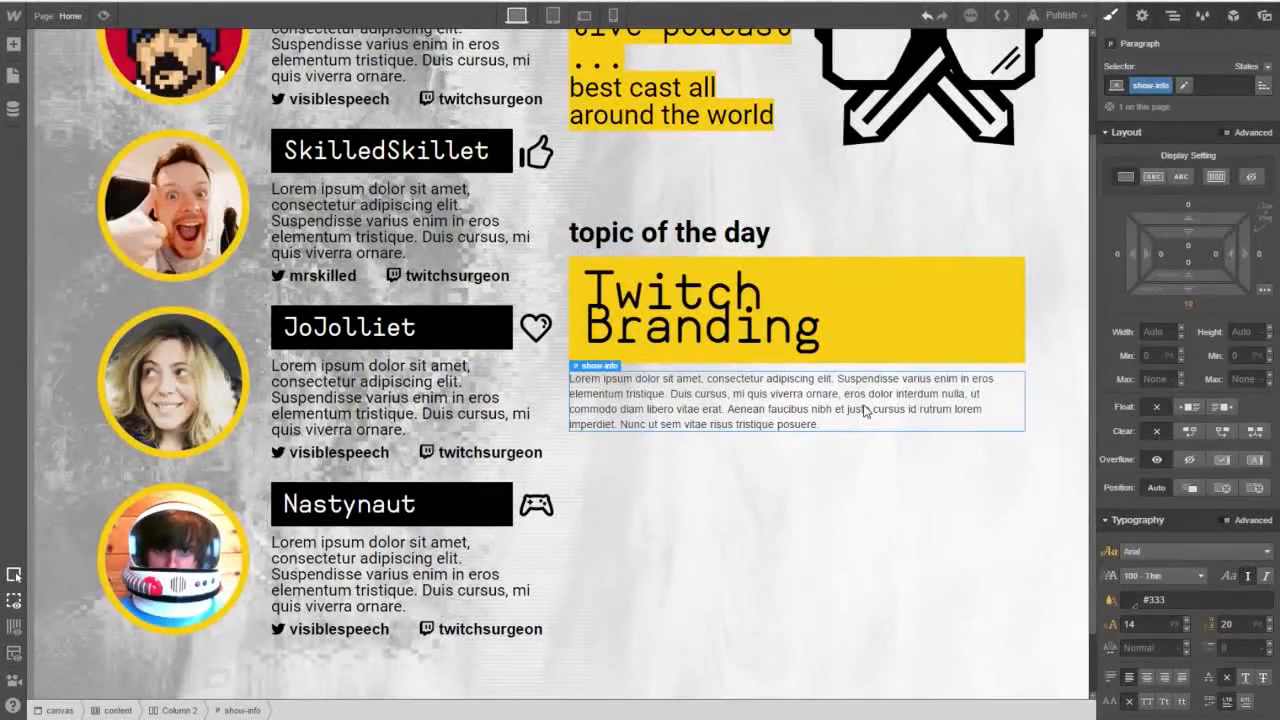
Set the show-info paragraph's font to Roboto with a 23 px font size and 23 px line height.
click(1169, 551)
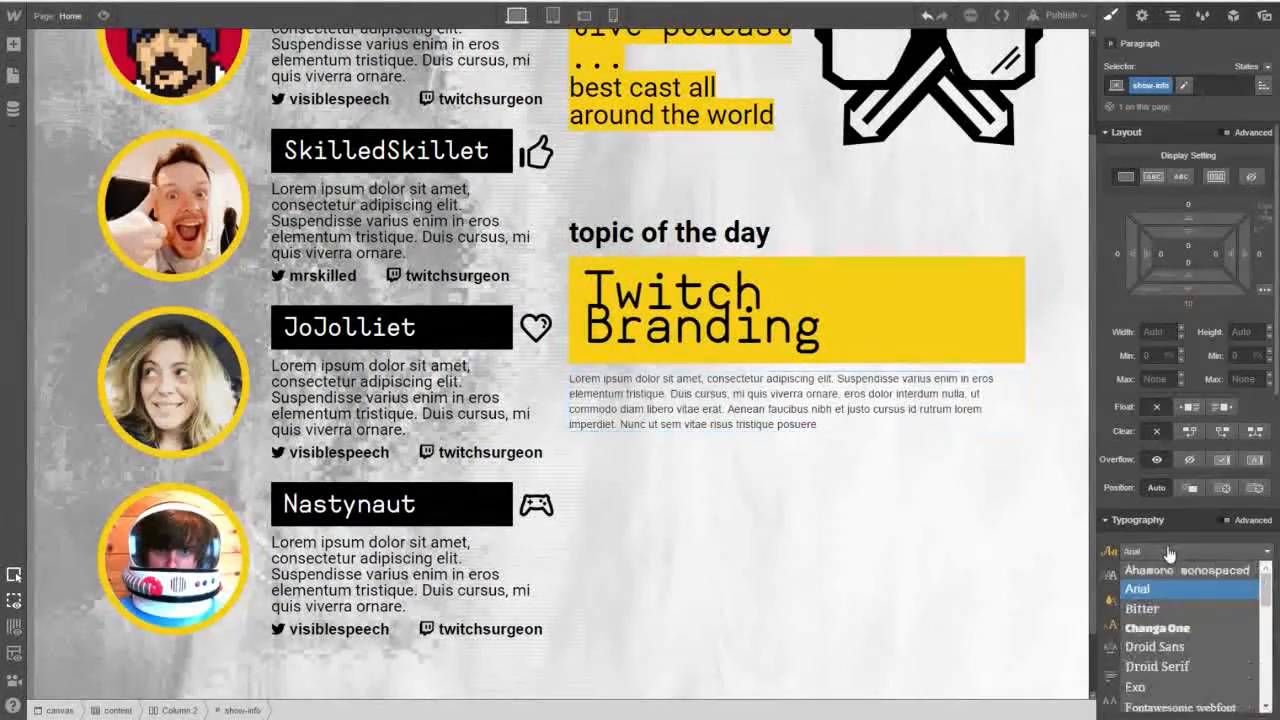
scroll(1168, 630, down, 5)
scroll(1166, 645, down, 2)
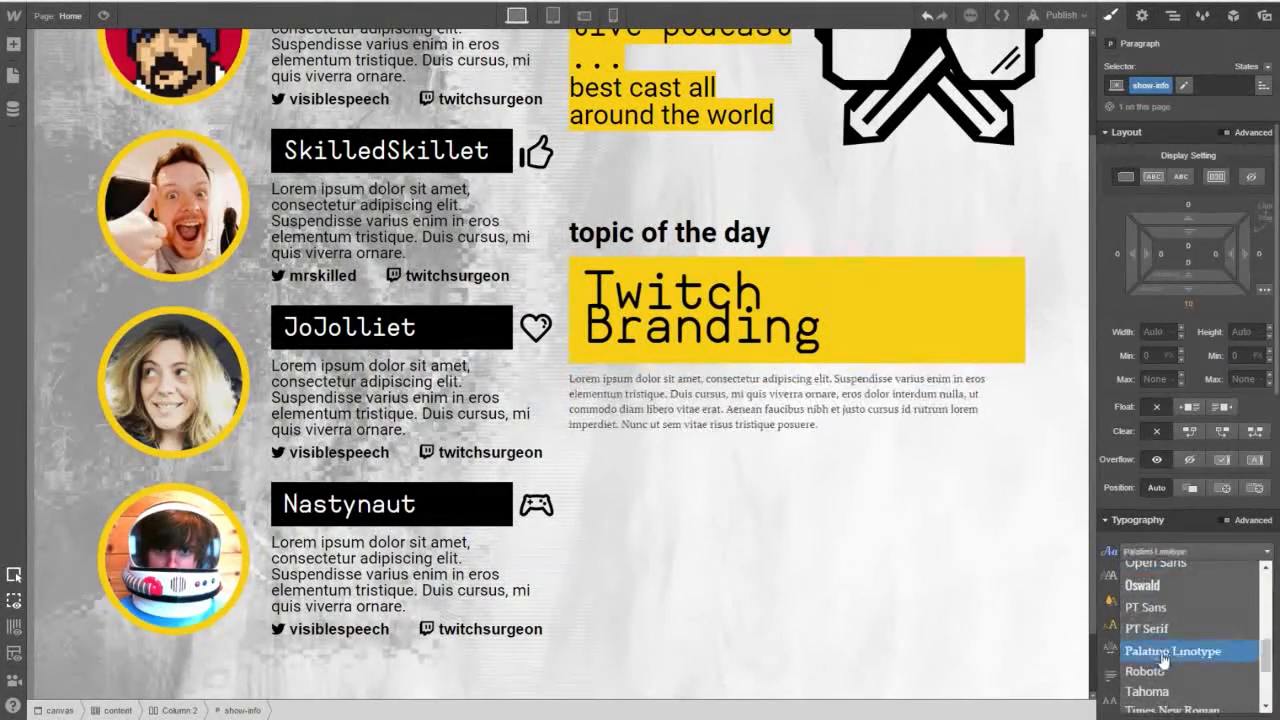
click(1162, 672)
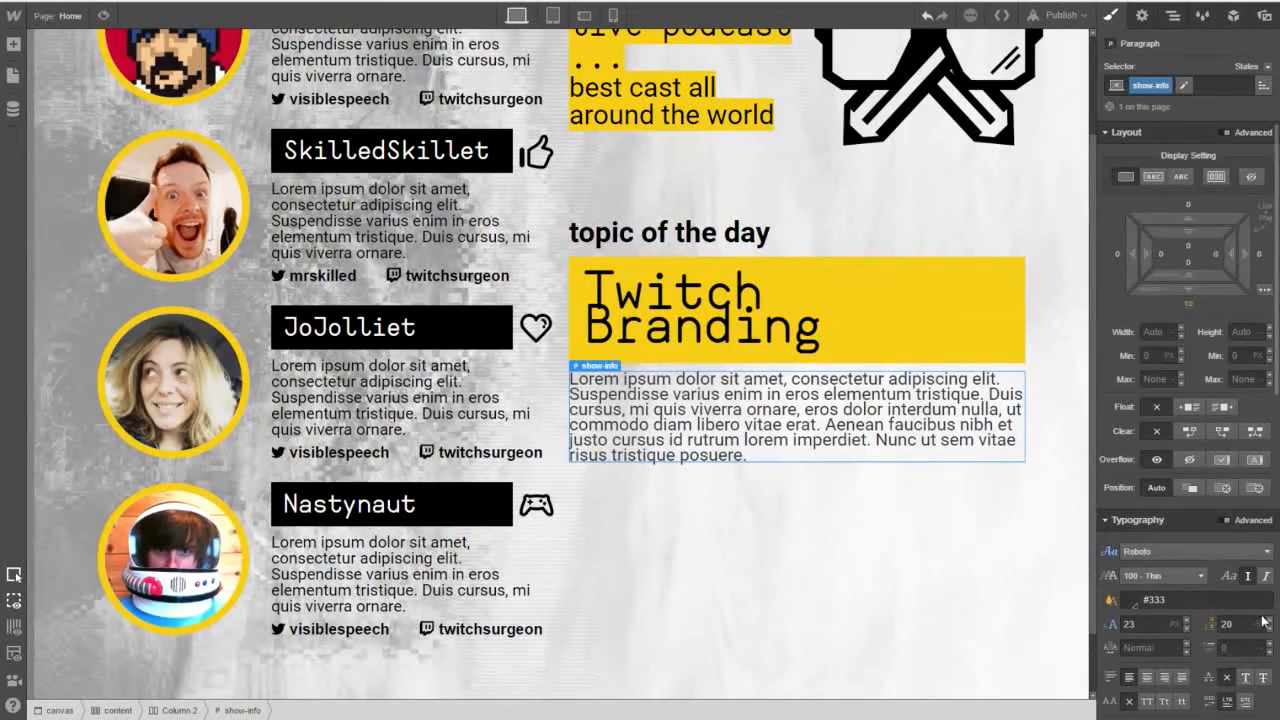
drag(1263, 622, 1273, 633)
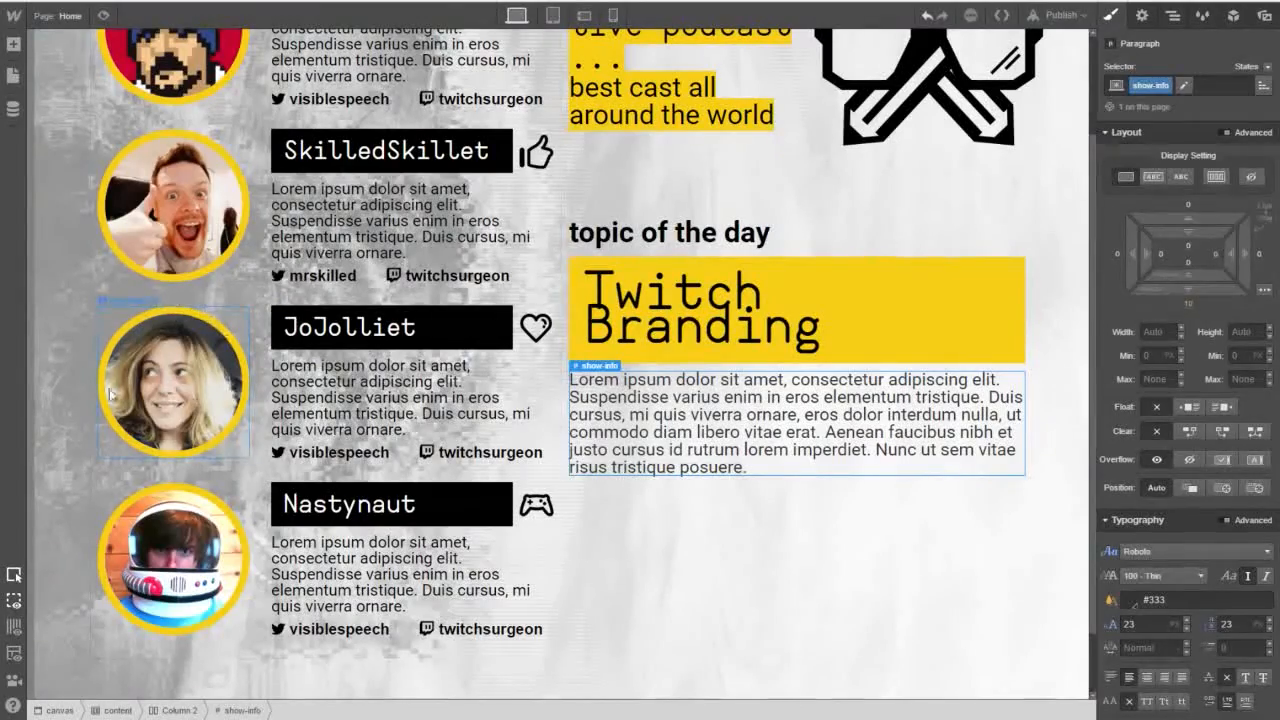
Add a solid black border 10 px wide around the show-info paragraph.
scroll(1210, 580, down, 4)
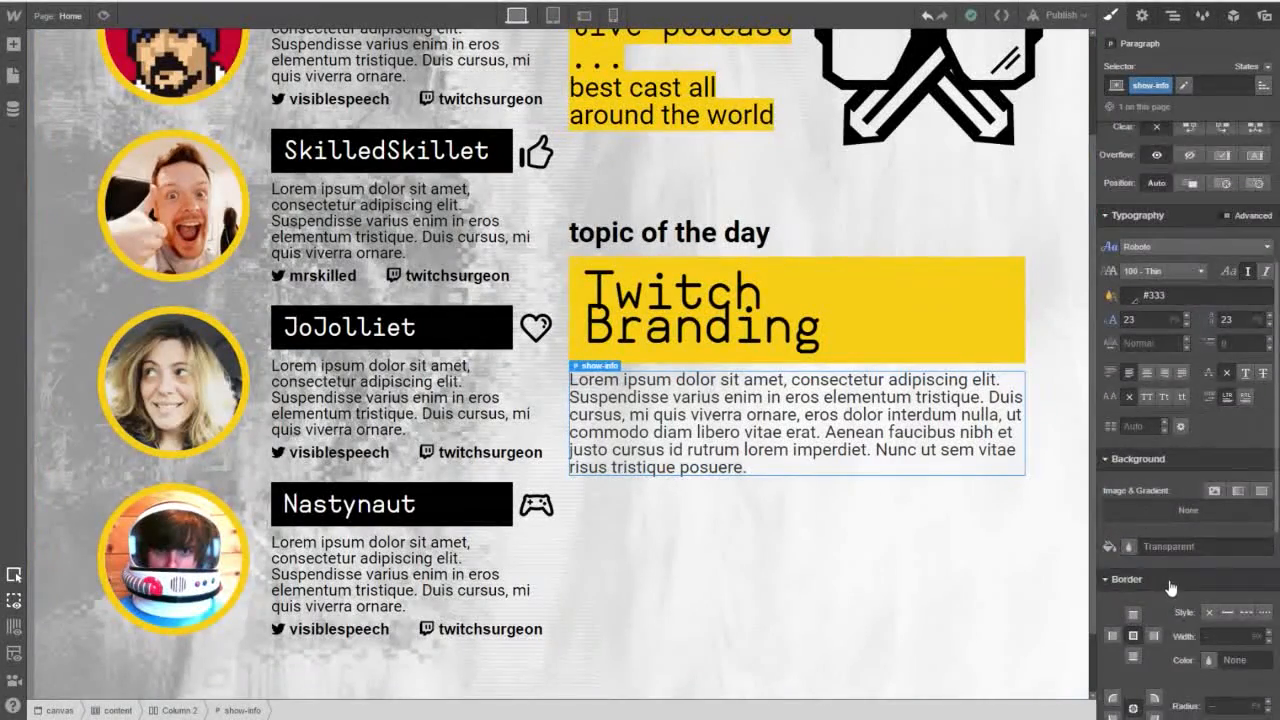
click(1210, 560)
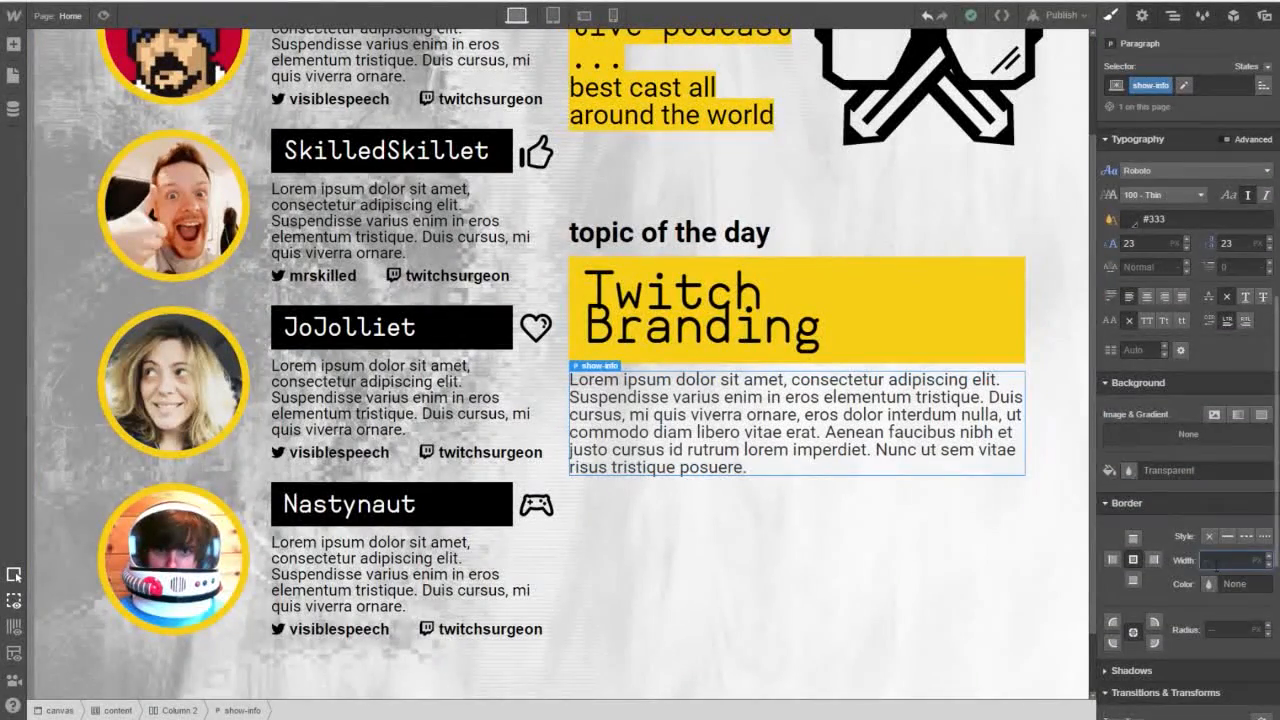
click(1233, 584)
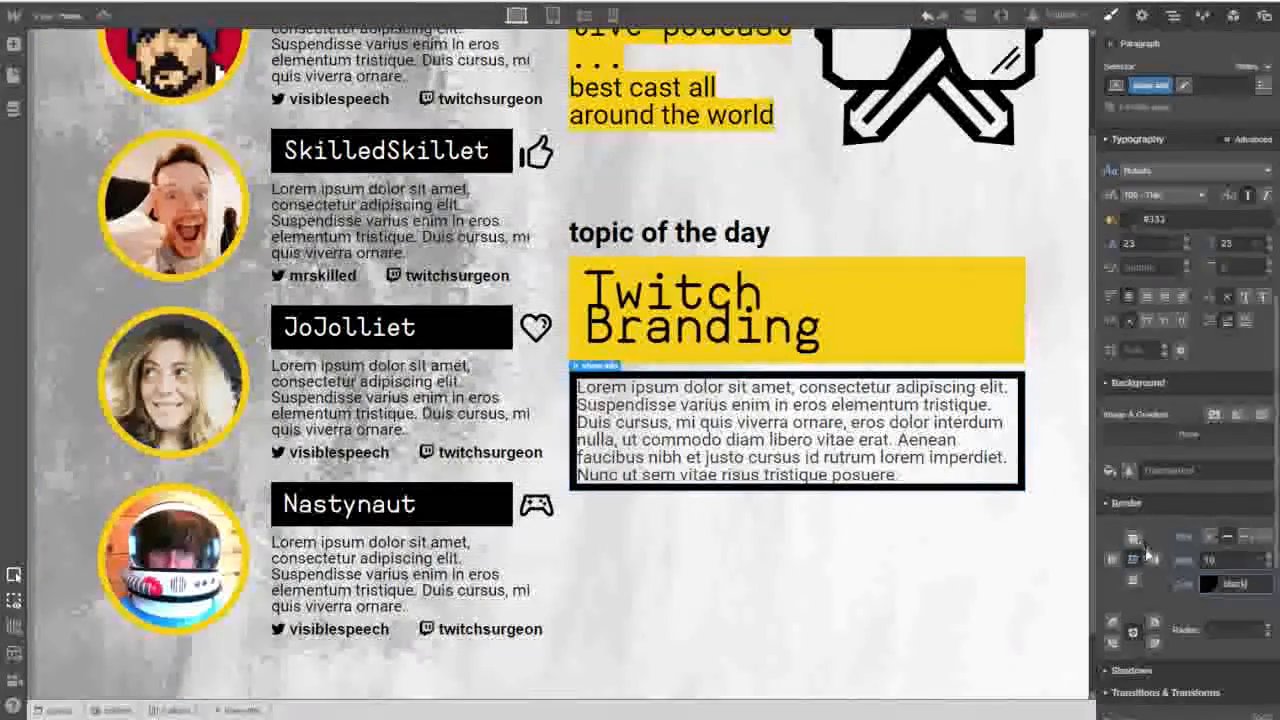
Set the paragraph's top, right and bottom border widths to 0, keeping only the black bar along its left edge.
click(1116, 562)
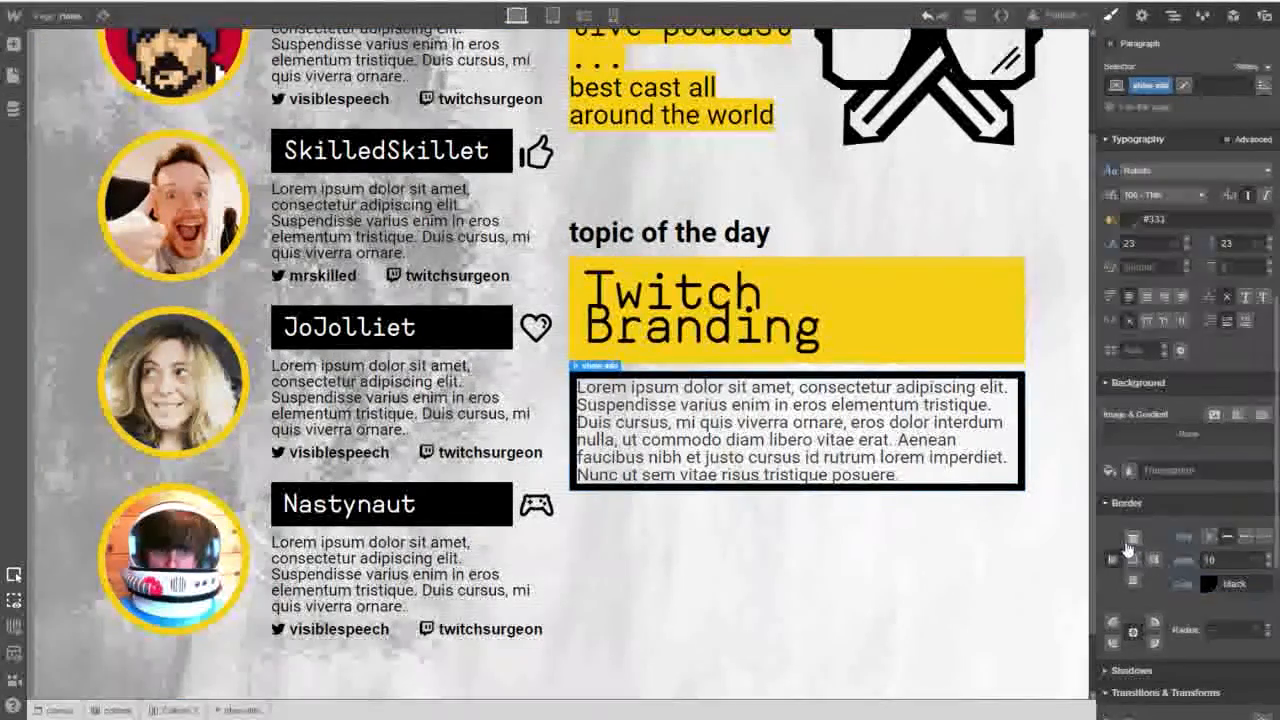
click(1131, 542)
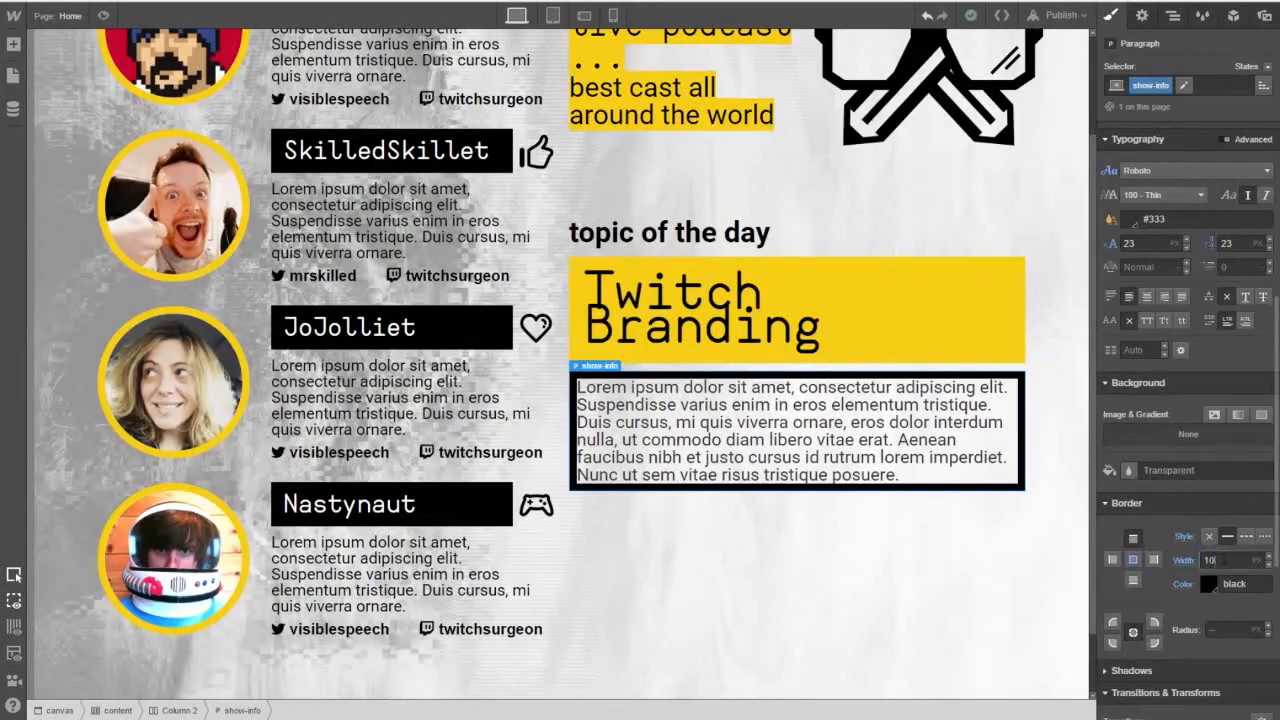
drag(1224, 560, 1200, 564)
text(0)
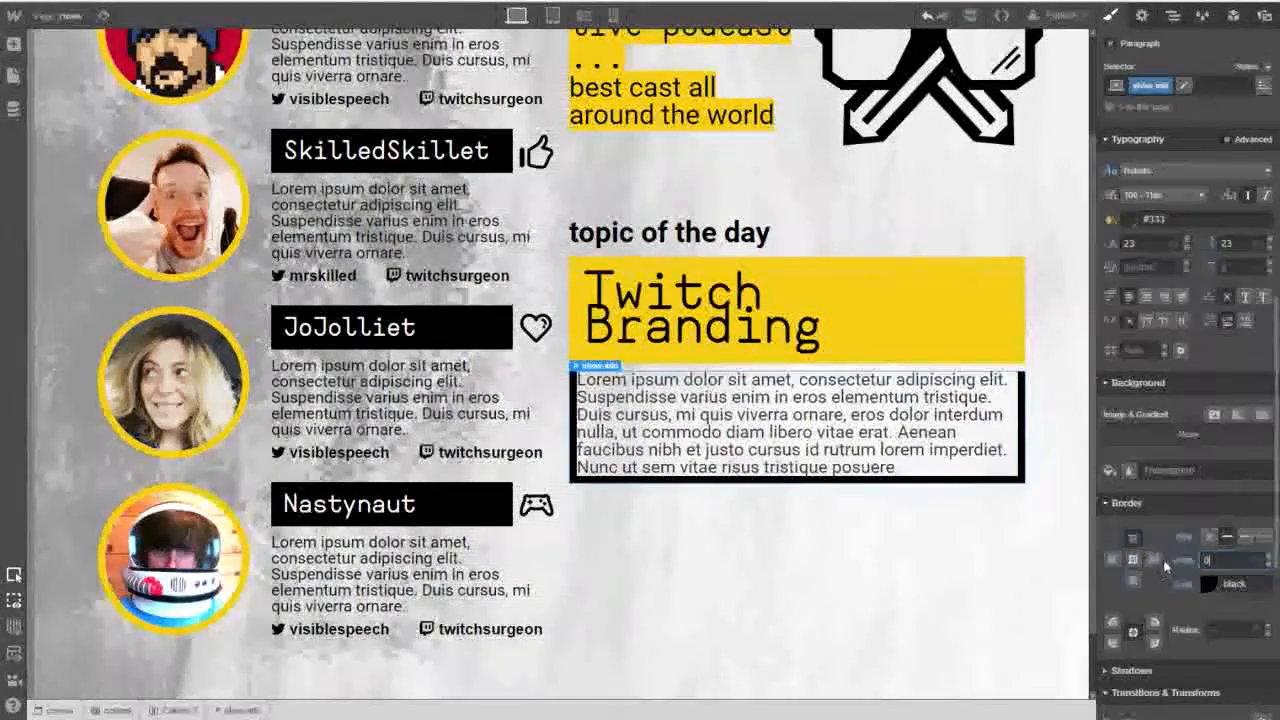
click(1155, 561)
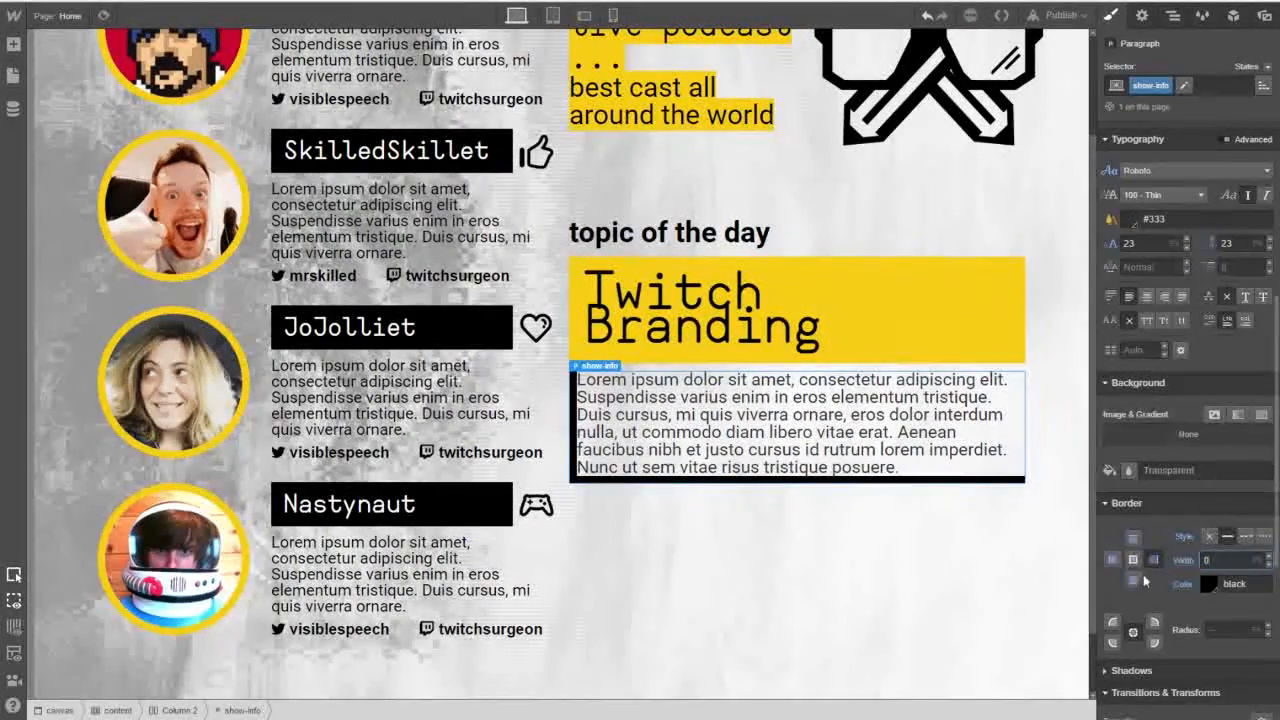
click(1133, 580)
click(1113, 565)
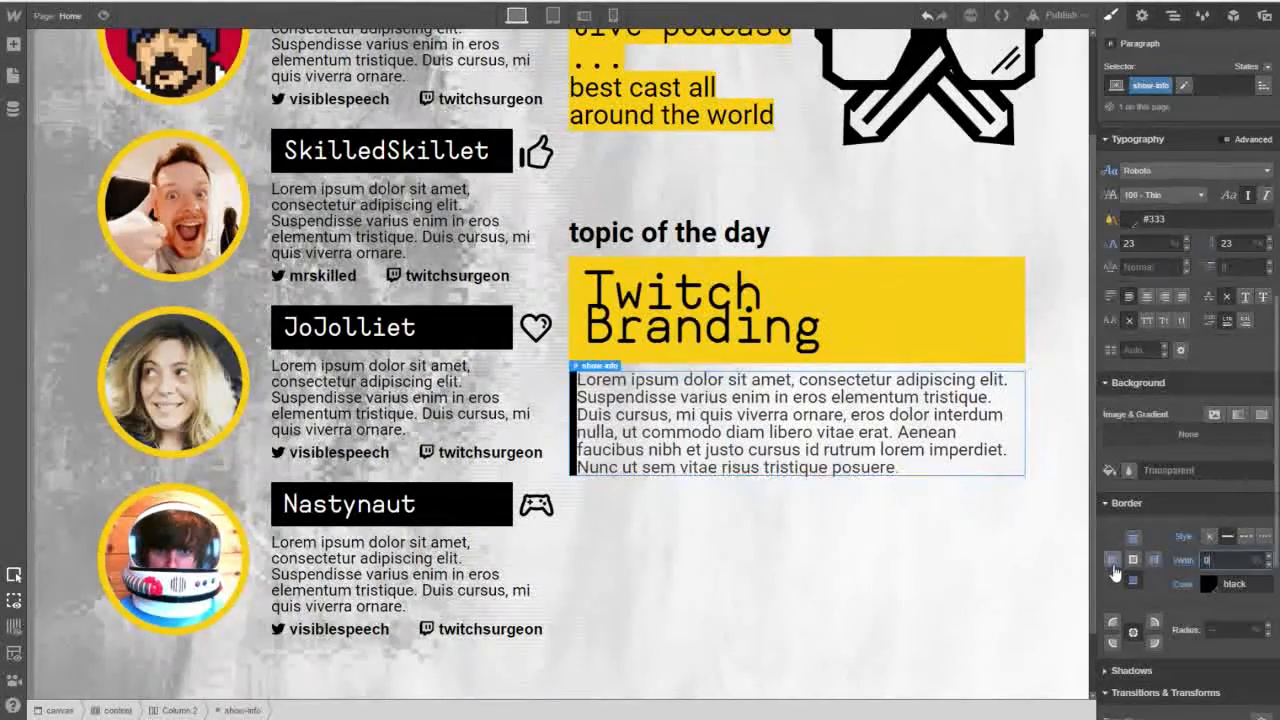
click(967, 430)
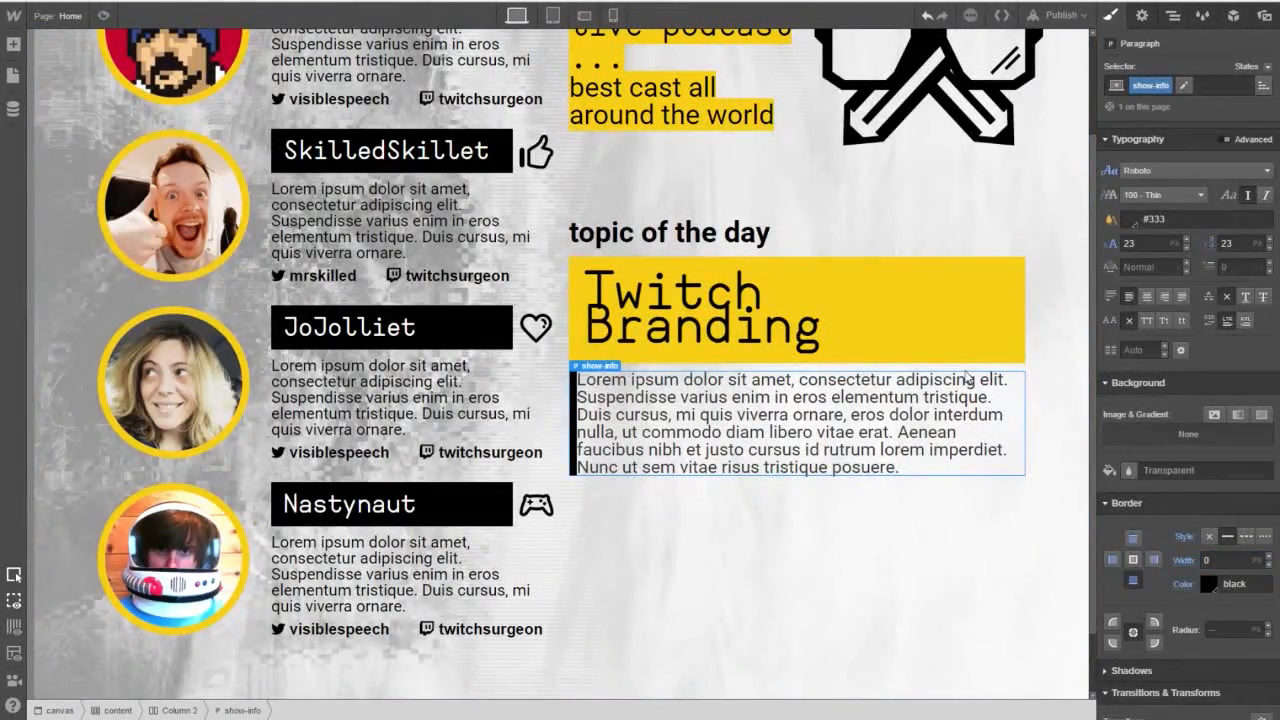
Following the mockup, pad the show-info paragraph about 25 px left and 11 px above and below, and set its top margin to 20 px.
click(361, 716)
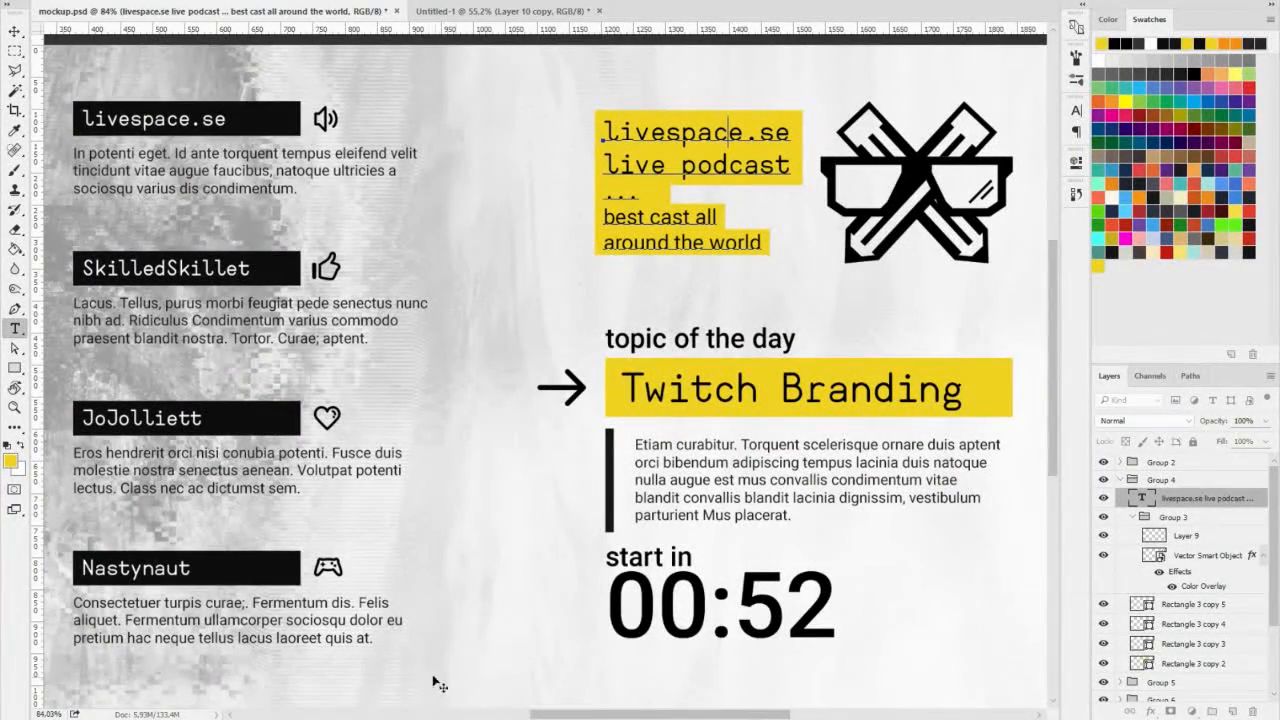
click(484, 716)
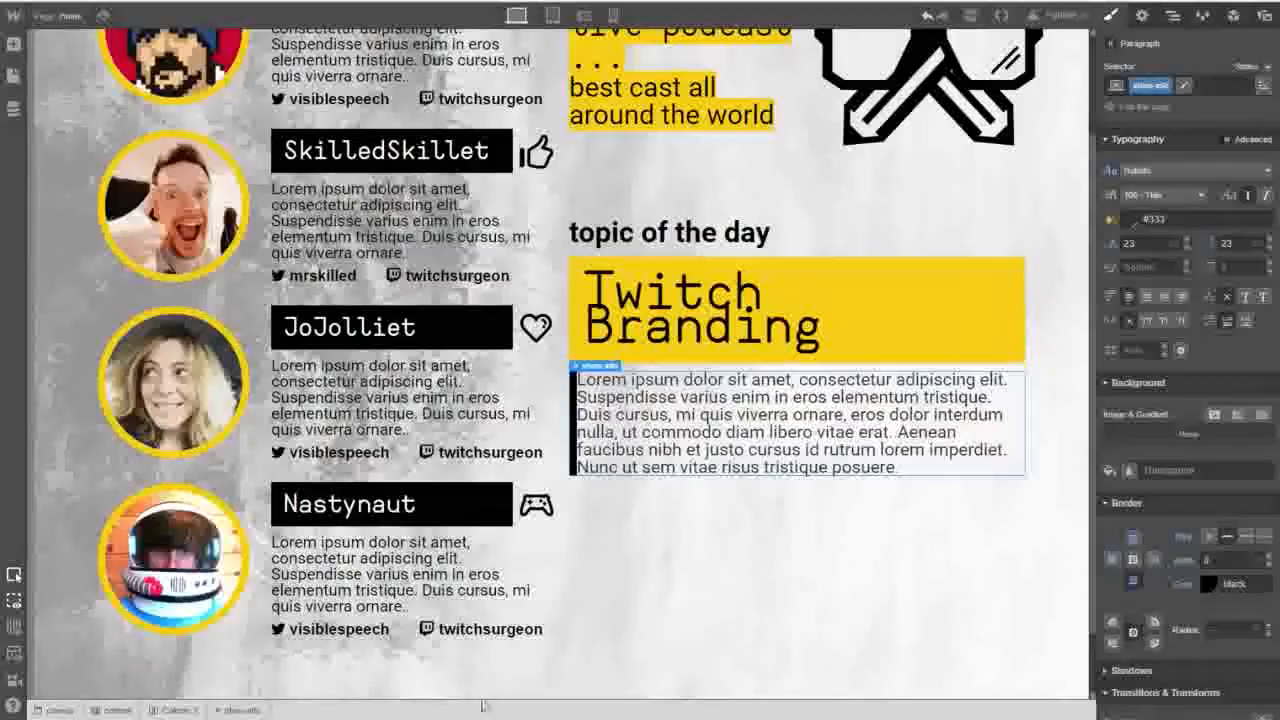
scroll(1155, 172, up, 4)
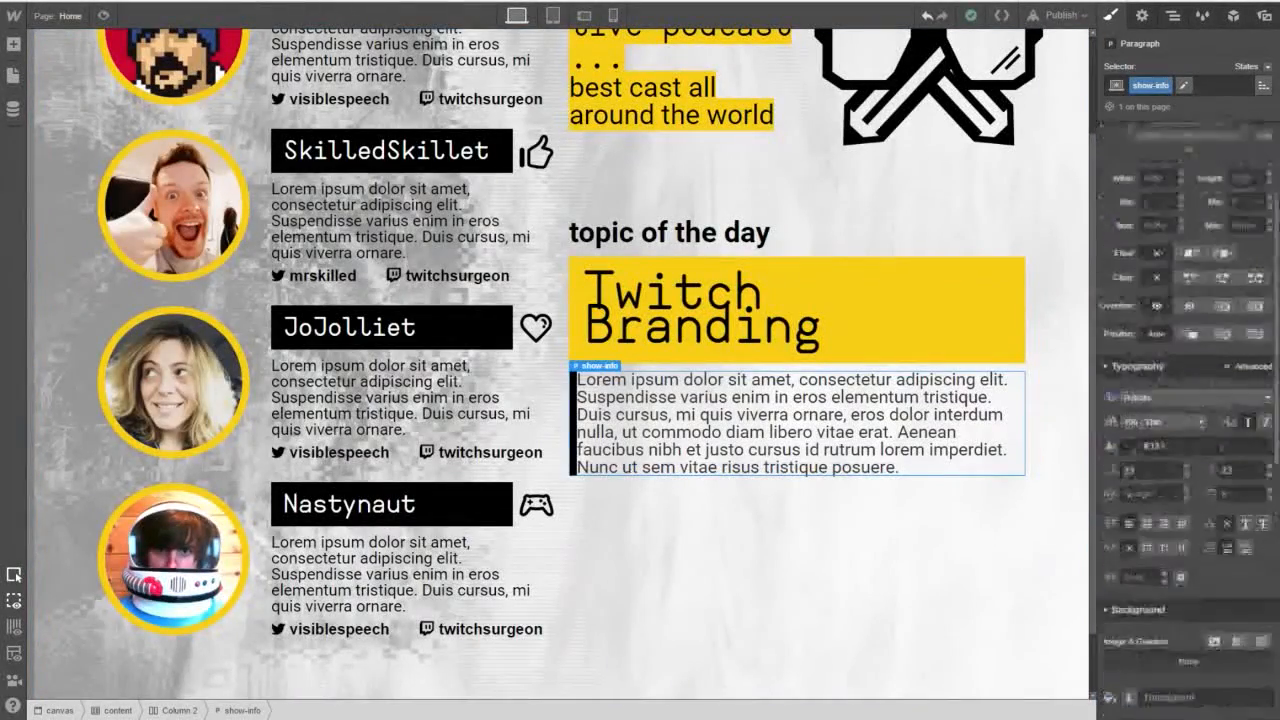
mouse_move(1150, 250)
mouse_down()
mouse_move(1197, 230)
mouse_move(1201, 264)
mouse_up()
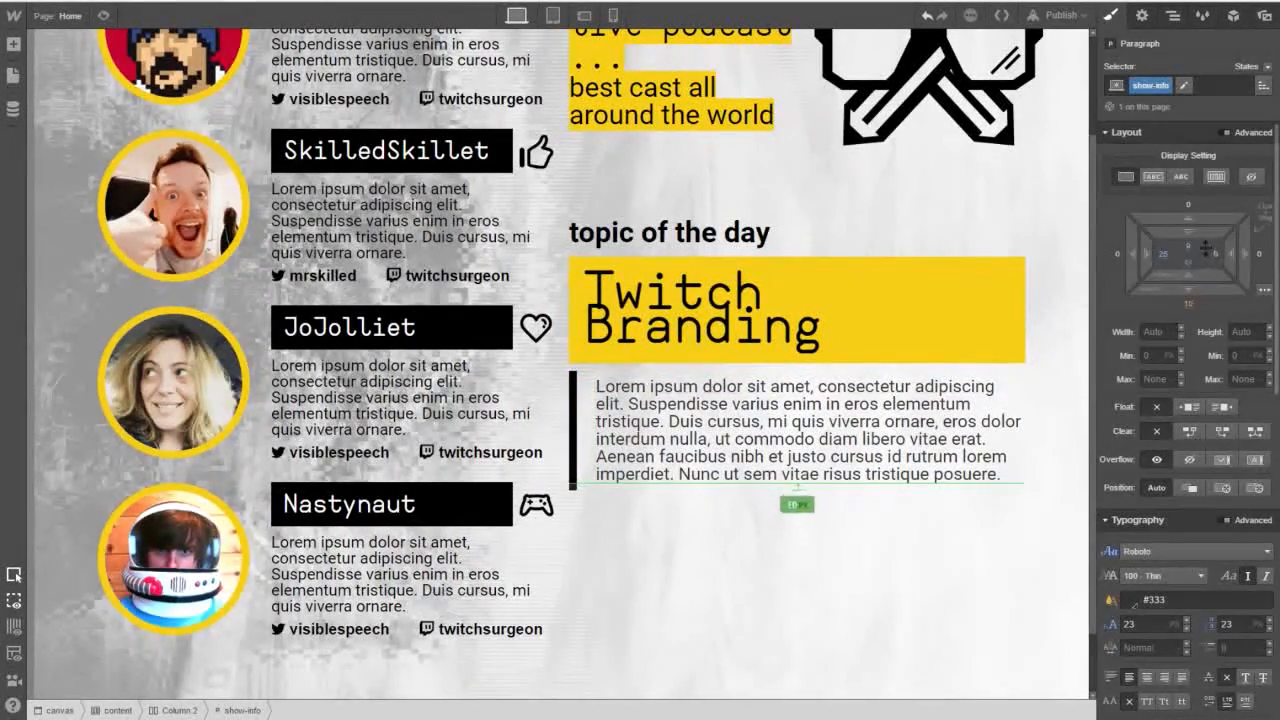
drag(1200, 243, 1200, 239)
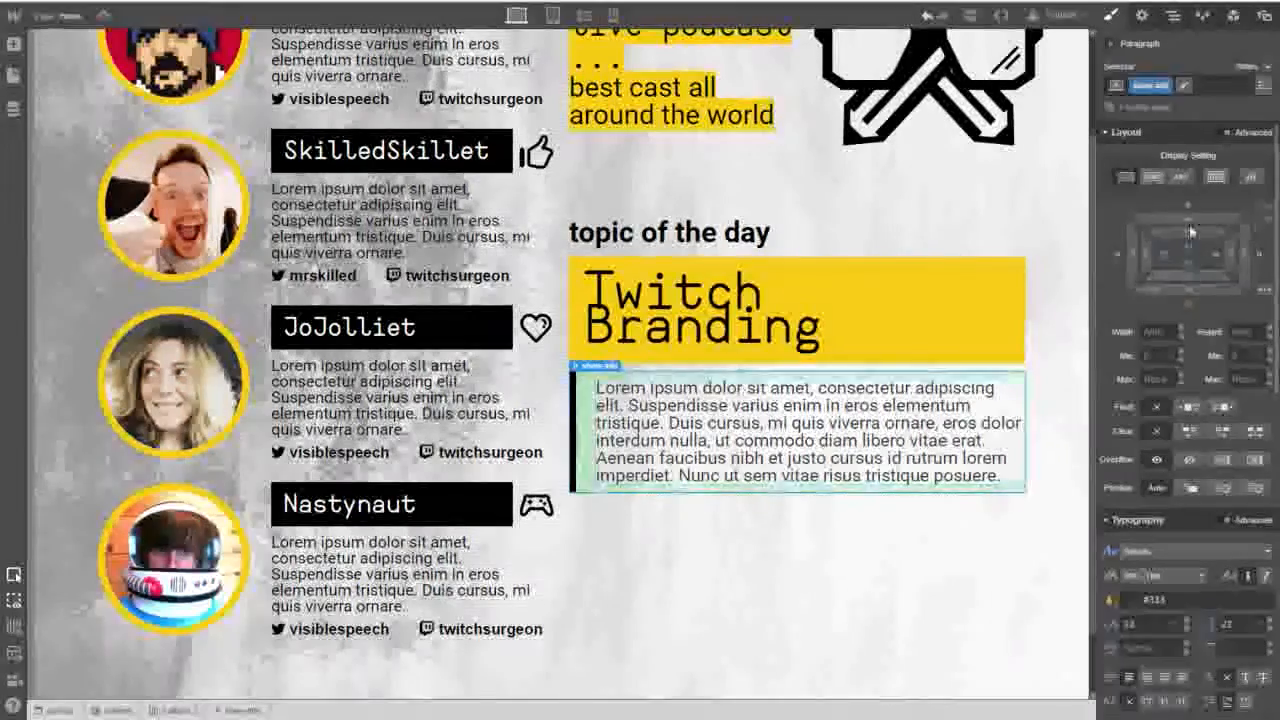
drag(1188, 216, 1202, 173)
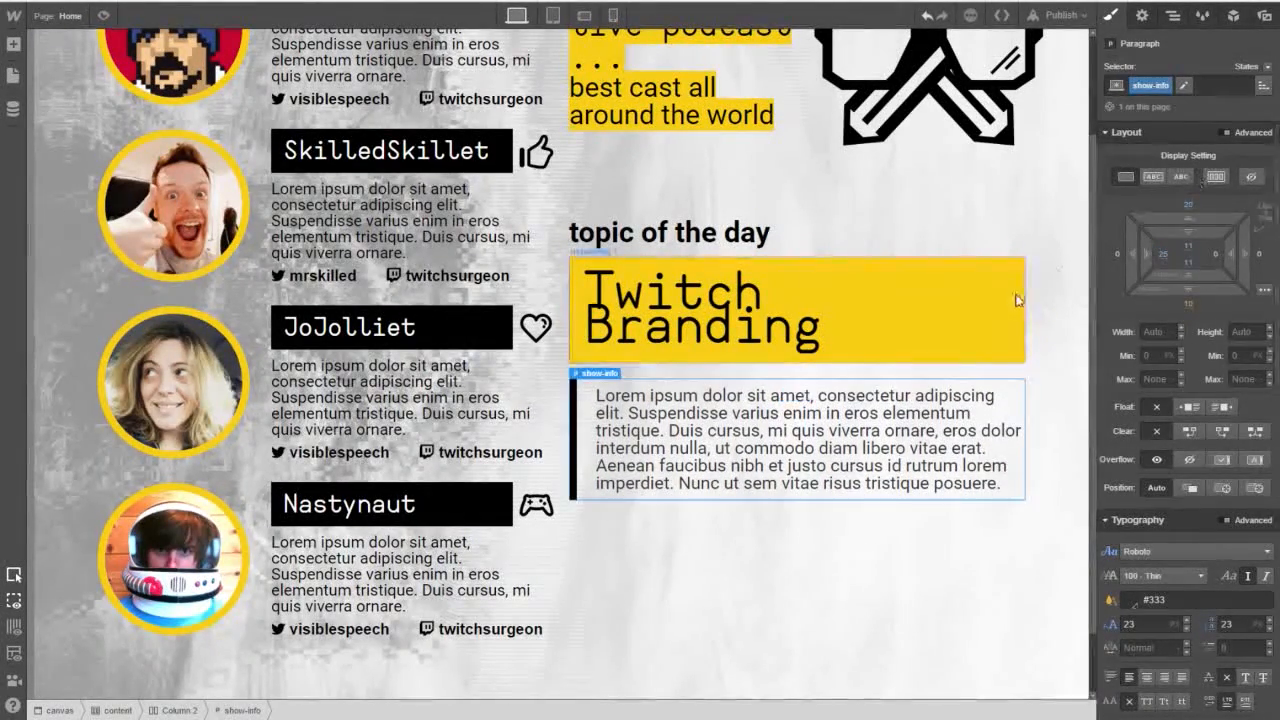
click(1046, 463)
Add a div block to the second column between the topic block and show-info paragraph, with the Twitch Branding heading nested inside.
scroll(900, 480, up, 1)
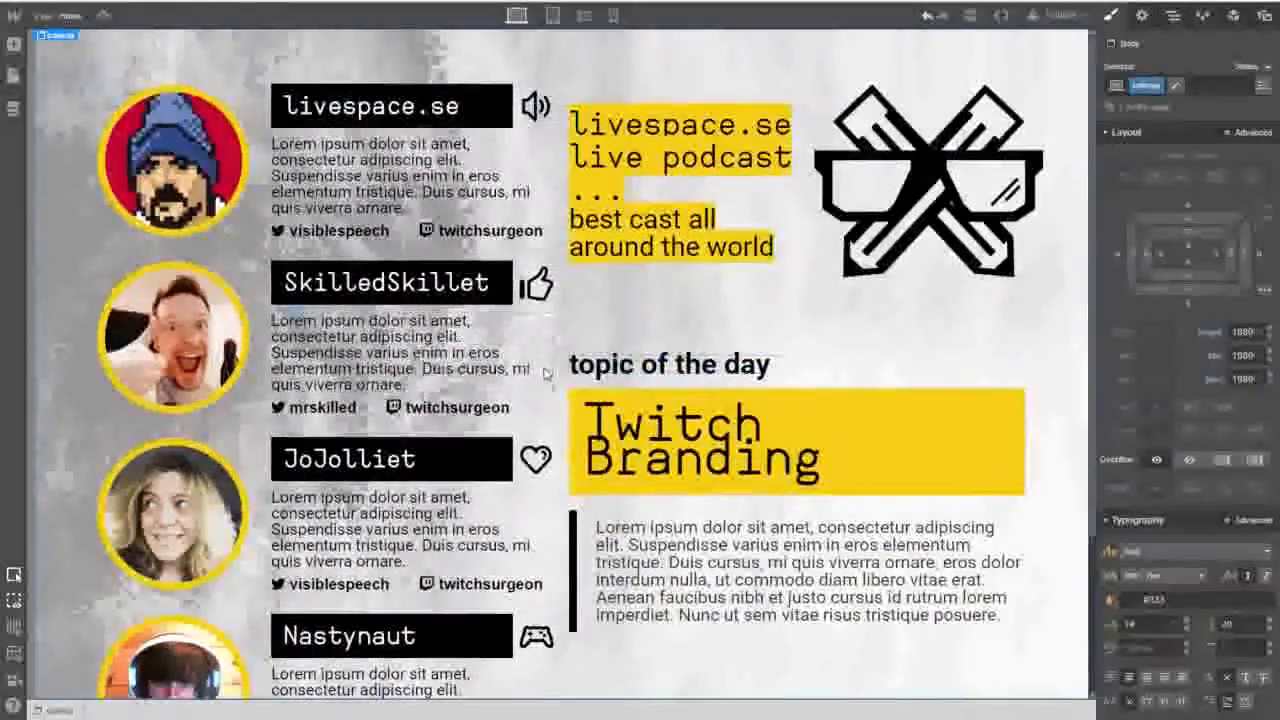
click(591, 422)
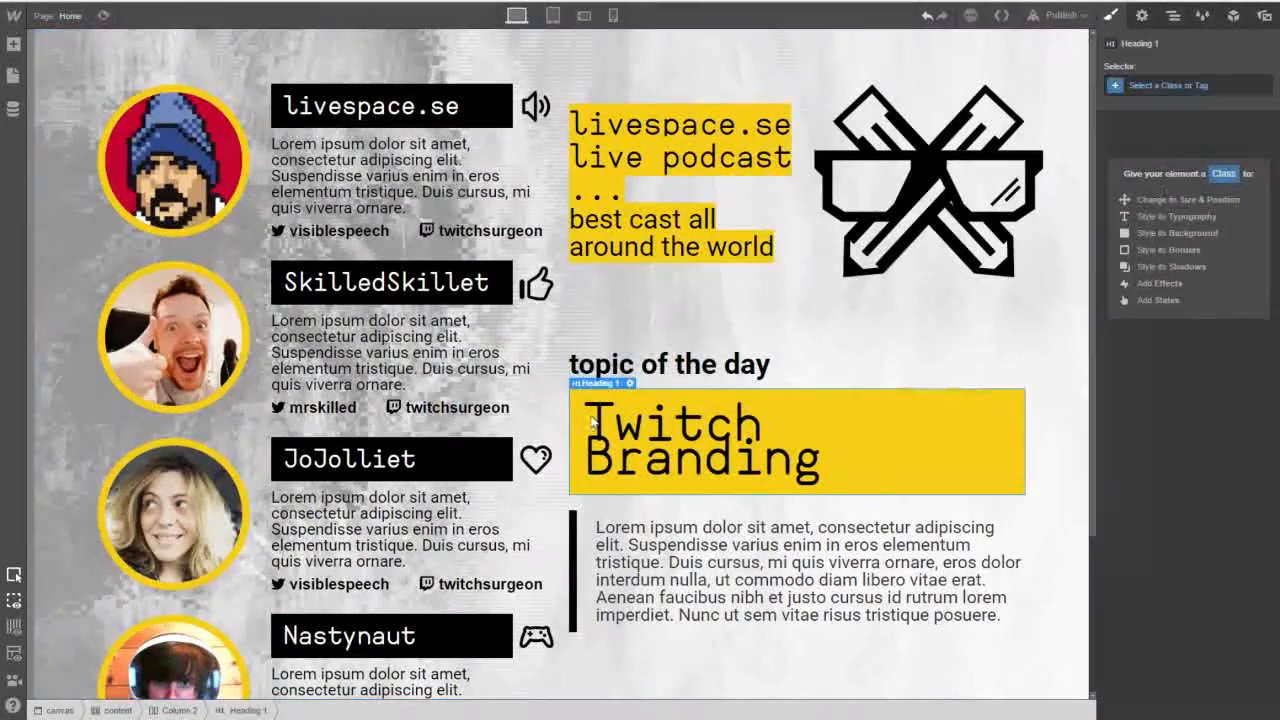
click(1142, 15)
click(1110, 15)
click(1173, 15)
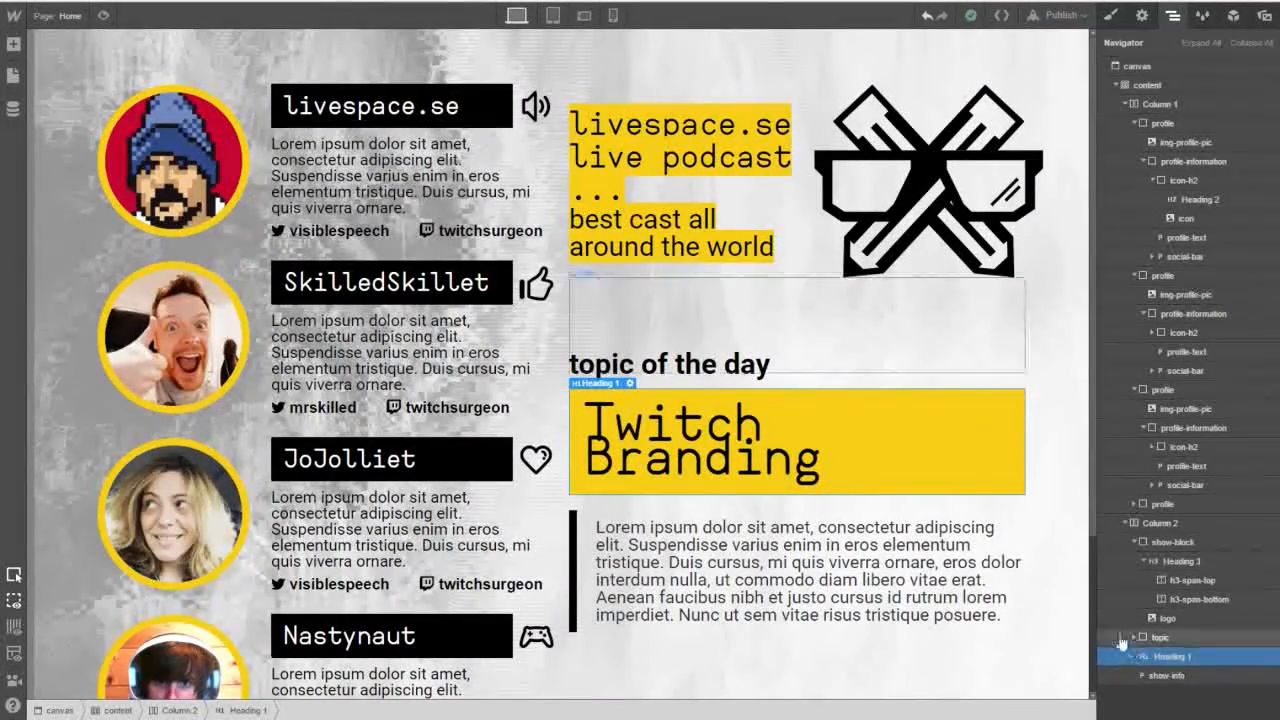
click(13, 44)
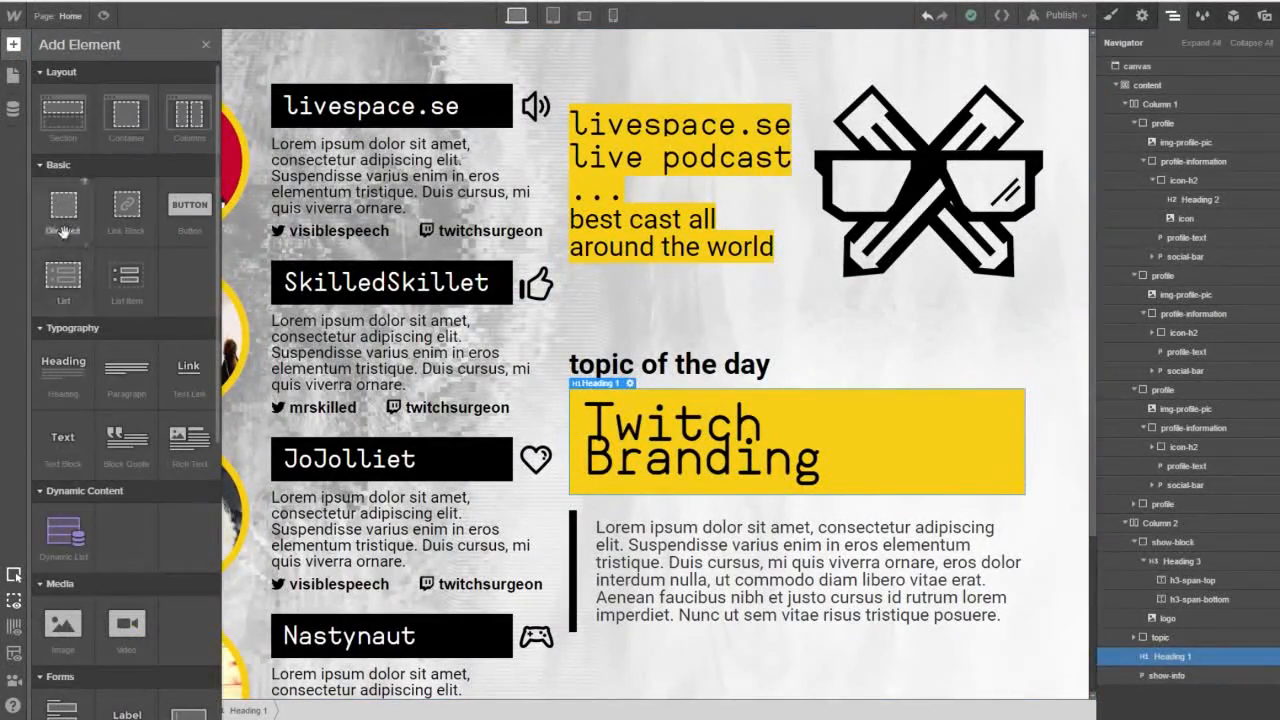
drag(66, 230, 1183, 666)
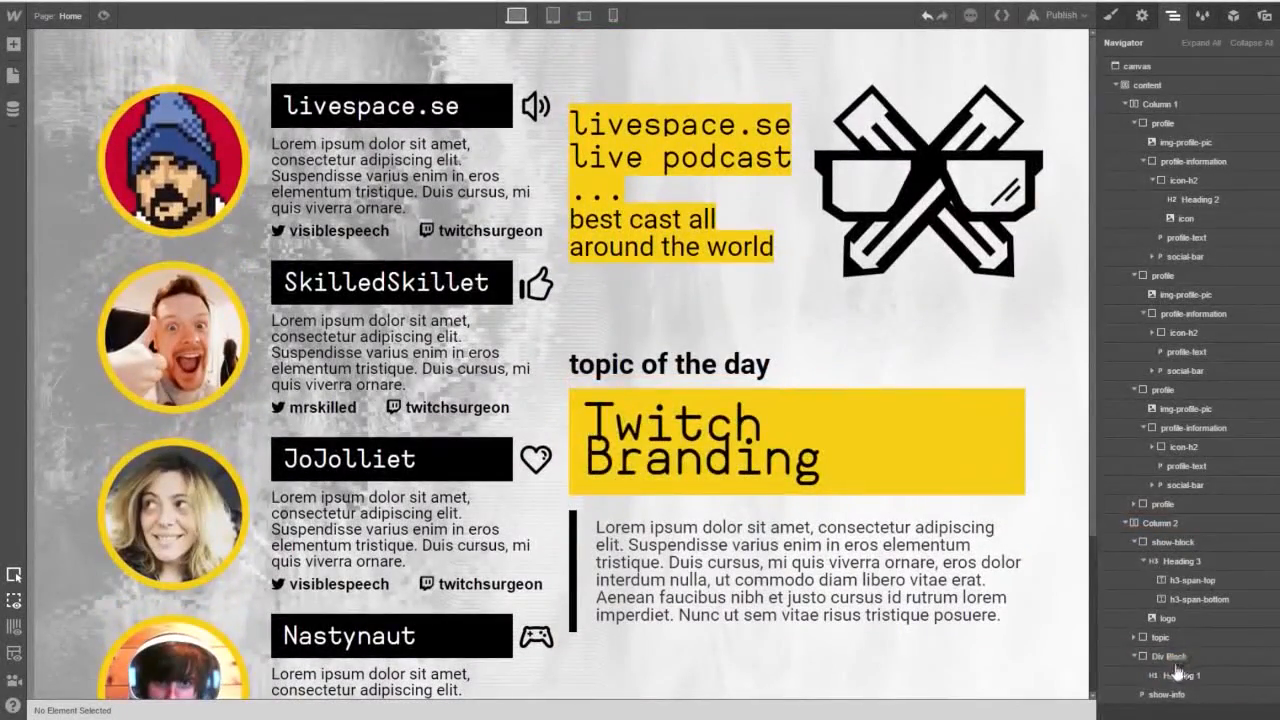
click(1168, 657)
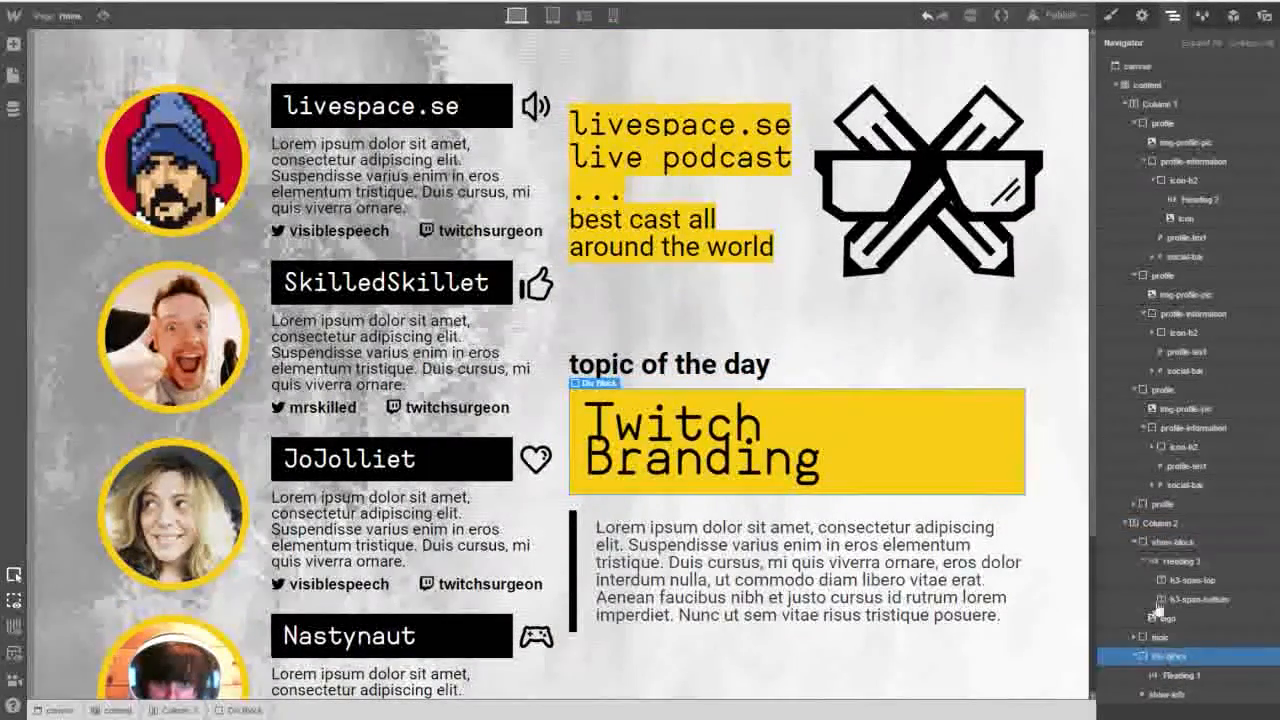
click(1110, 16)
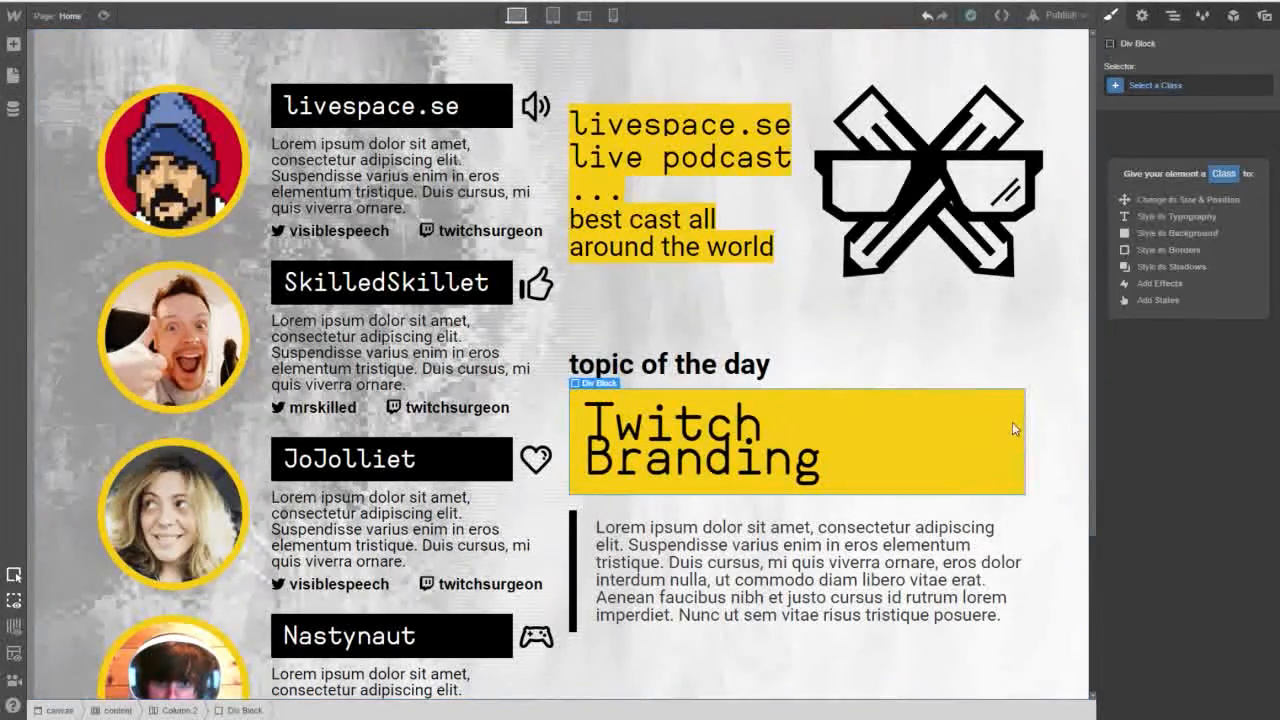
click(1040, 385)
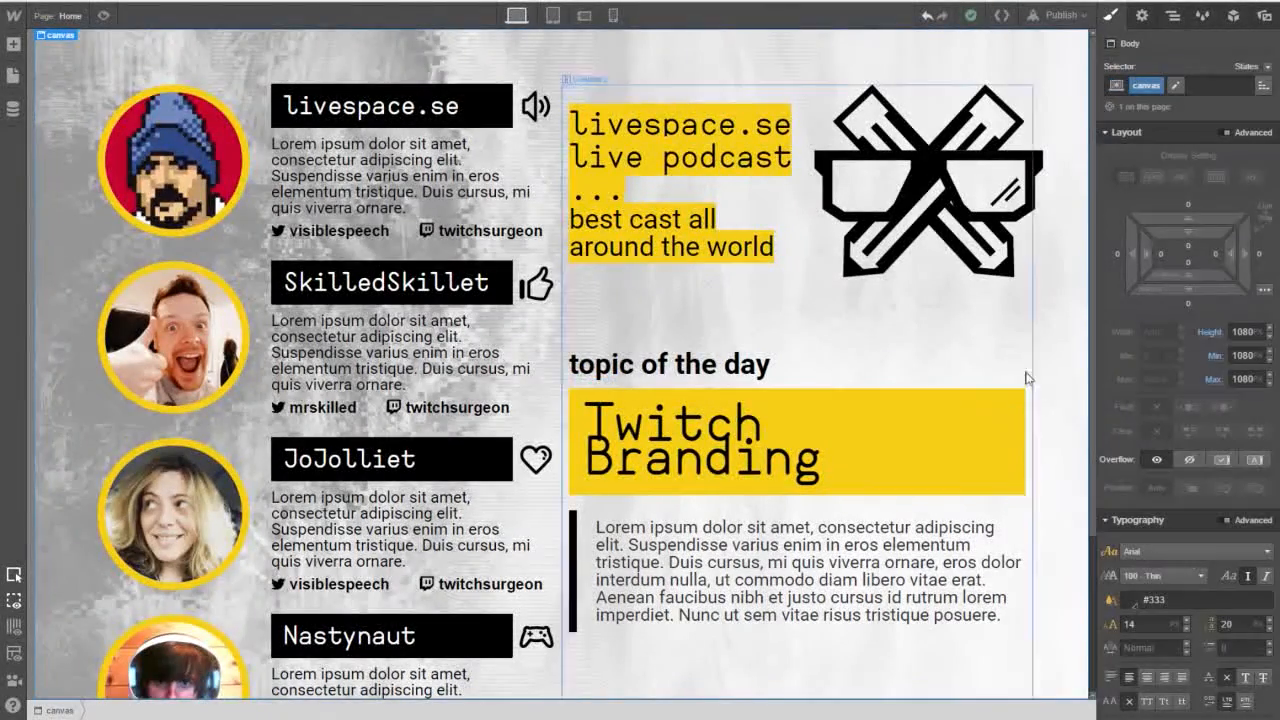
Publish the site to its selected webflow.io domain.
scroll(1000, 375, down, 2)
scroll(1000, 300, up, 2)
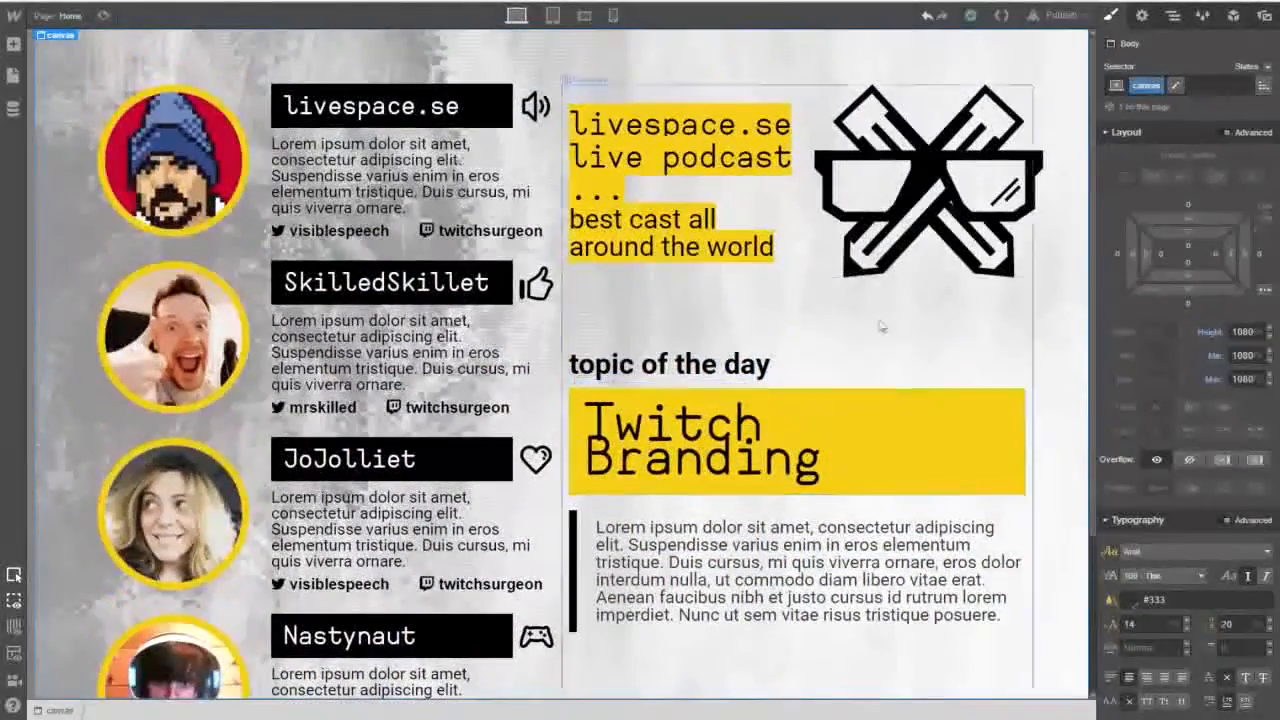
click(1060, 15)
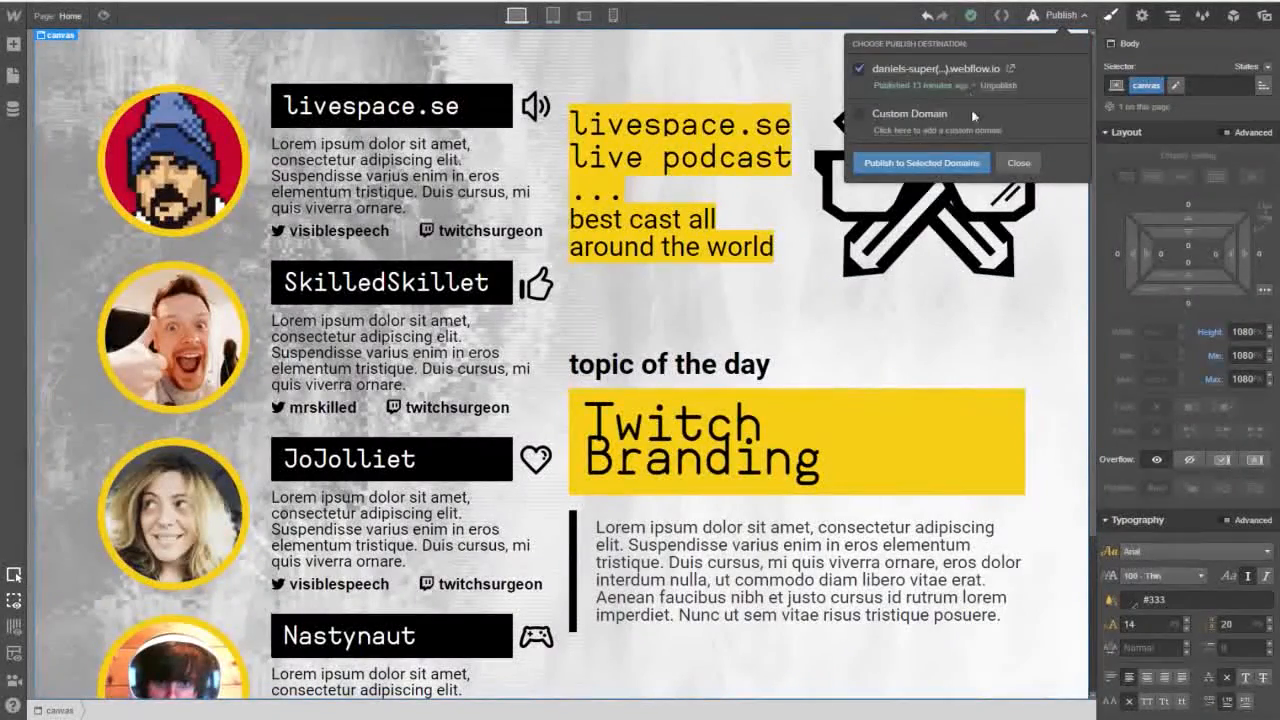
click(947, 165)
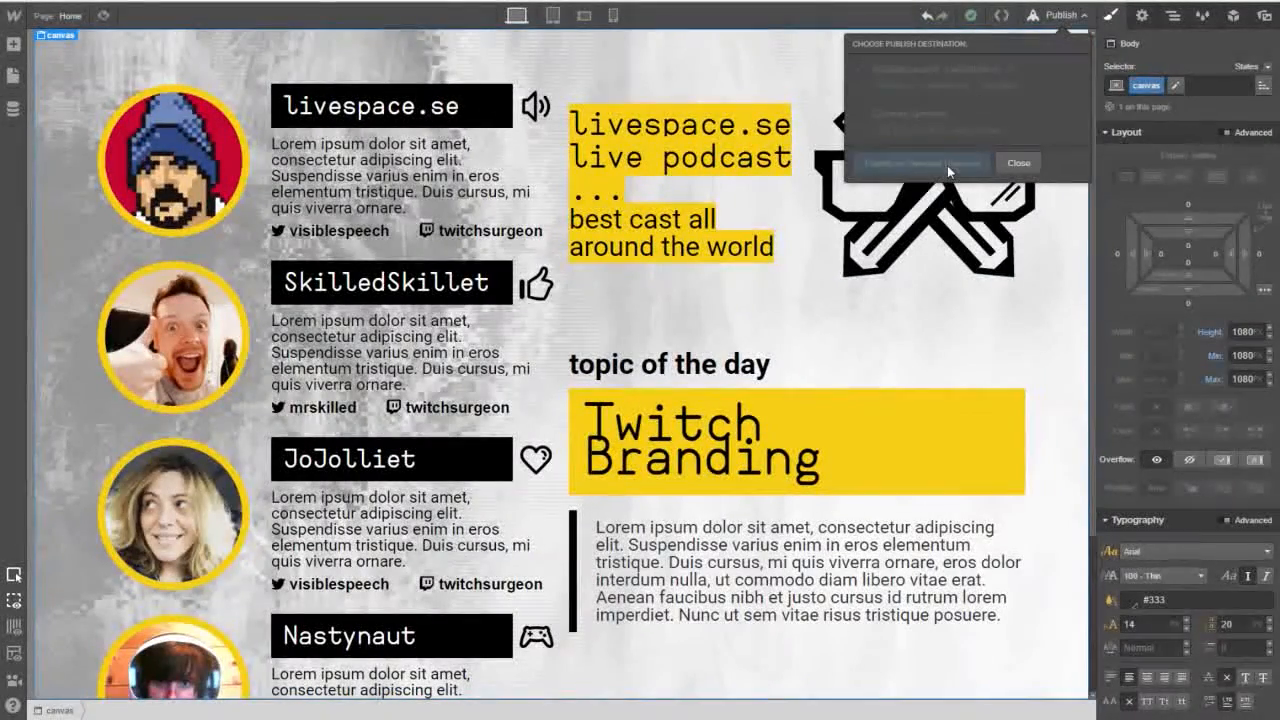
click(833, 295)
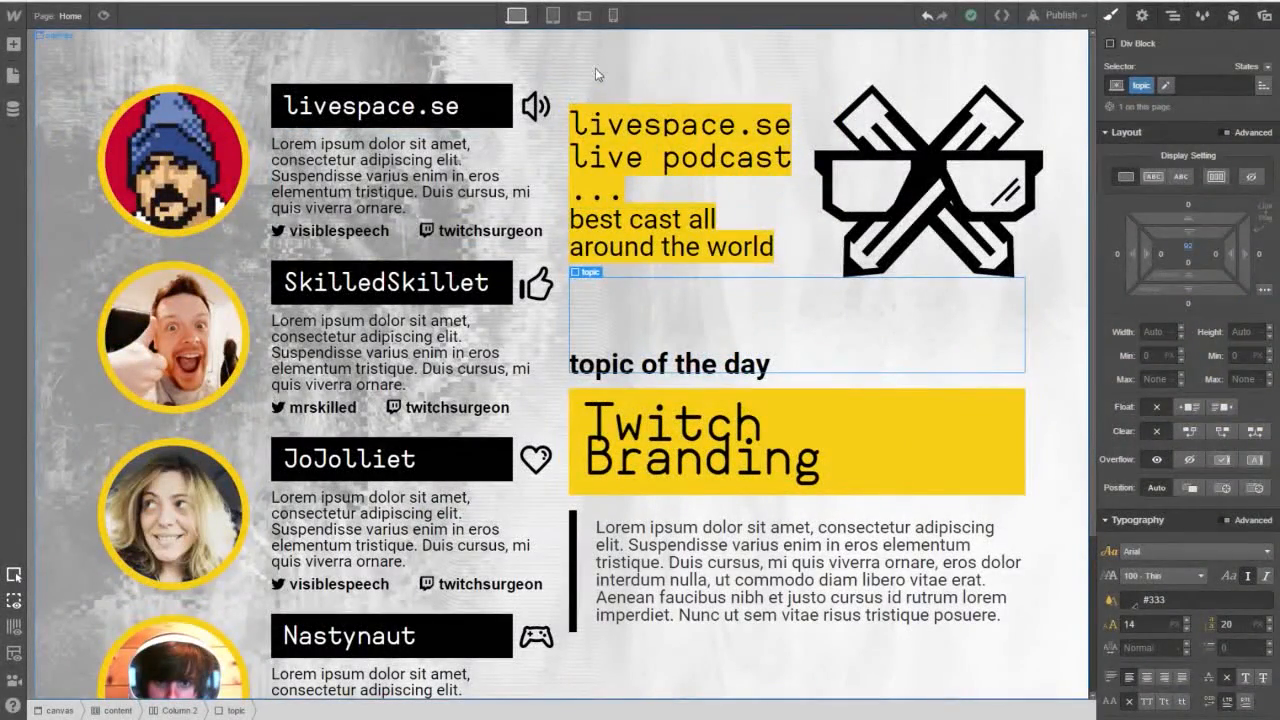
Give the second column a new class named col2.
click(594, 92)
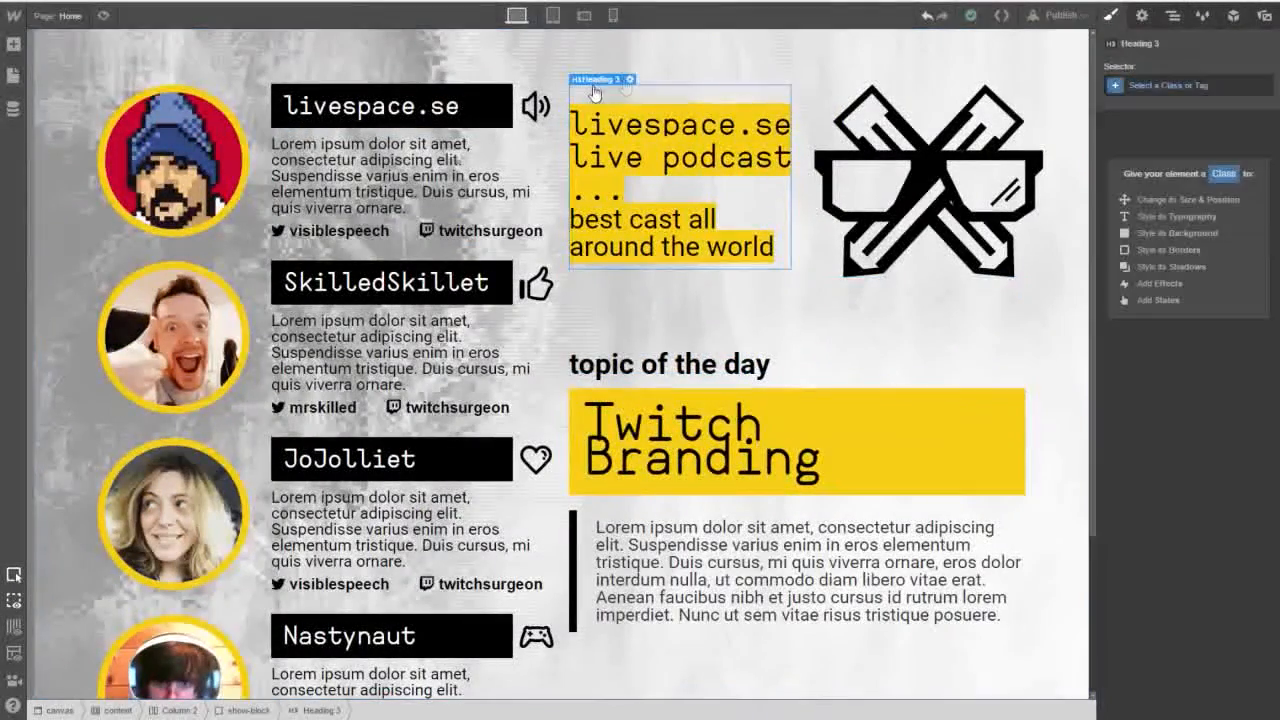
click(1139, 17)
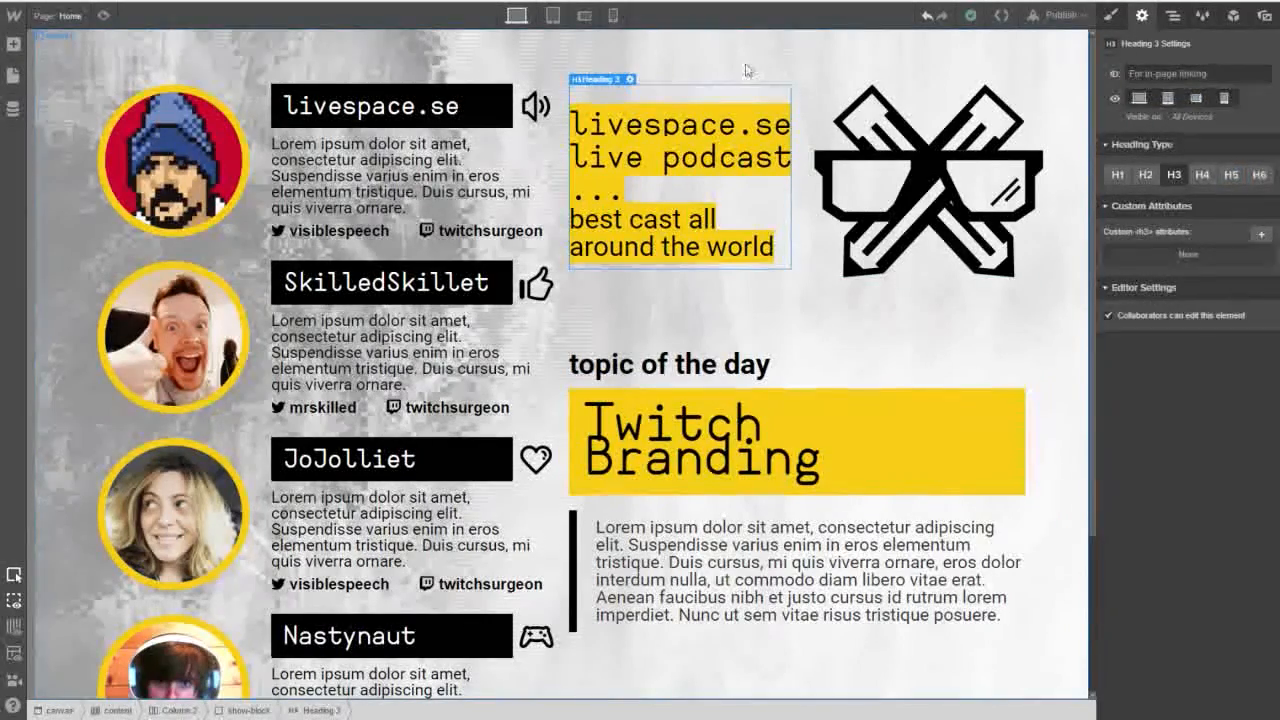
click(1172, 16)
click(1134, 142)
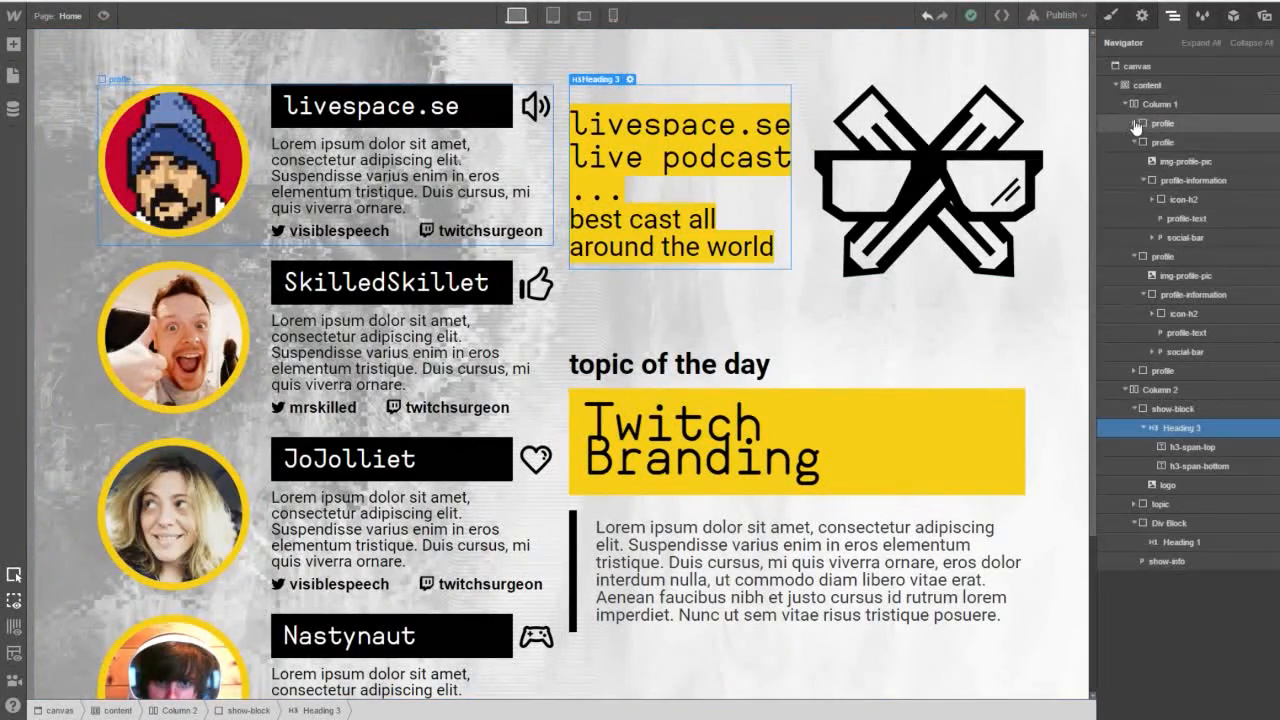
click(1134, 142)
click(1134, 161)
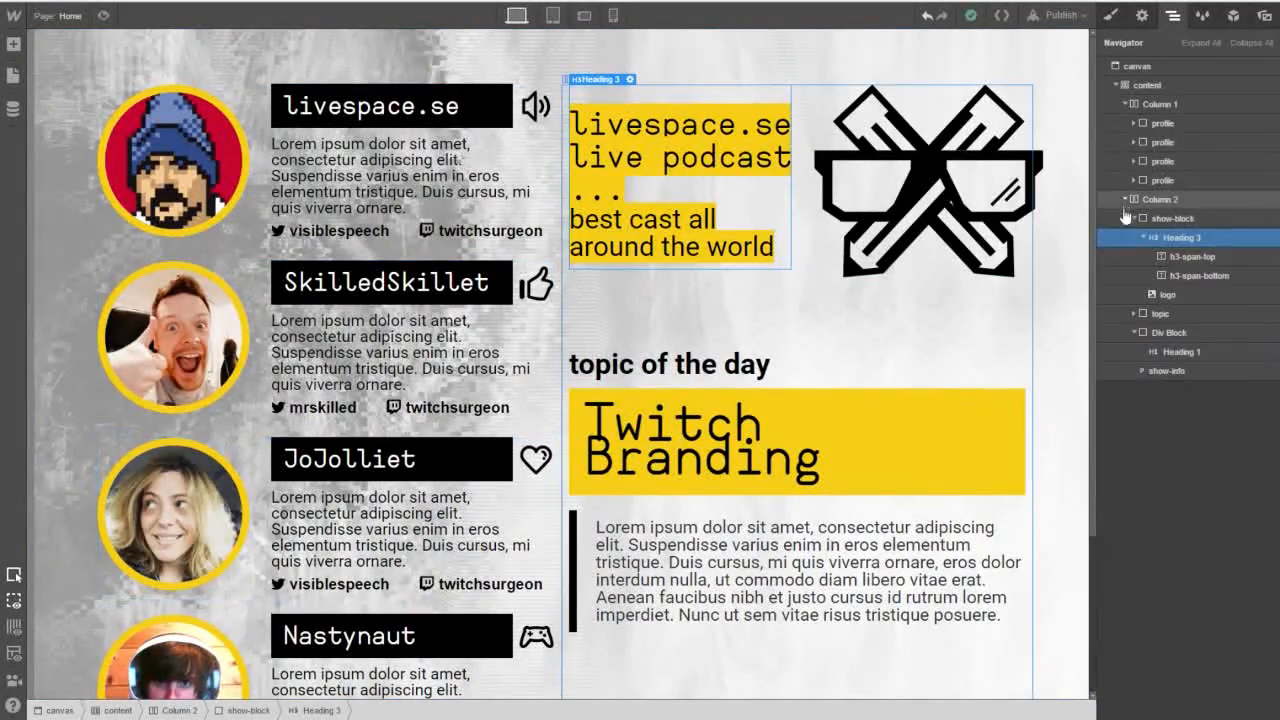
click(1147, 199)
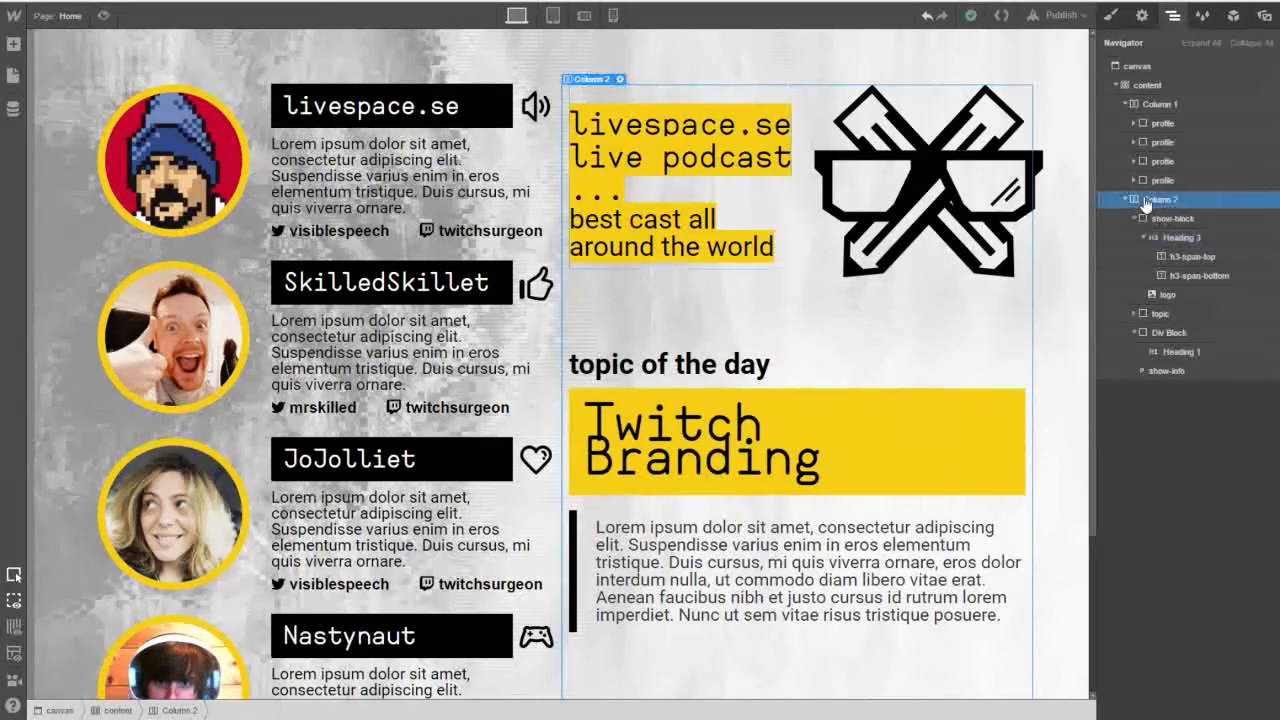
click(1142, 17)
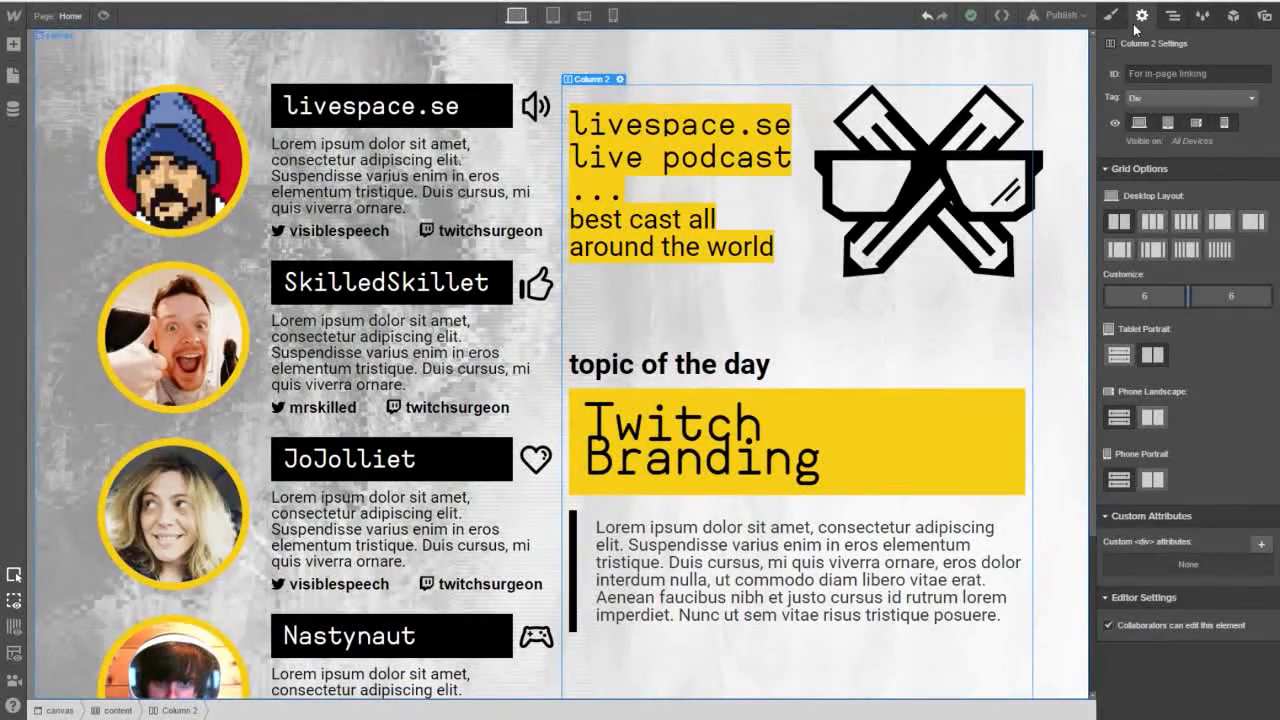
click(1112, 17)
click(1156, 87)
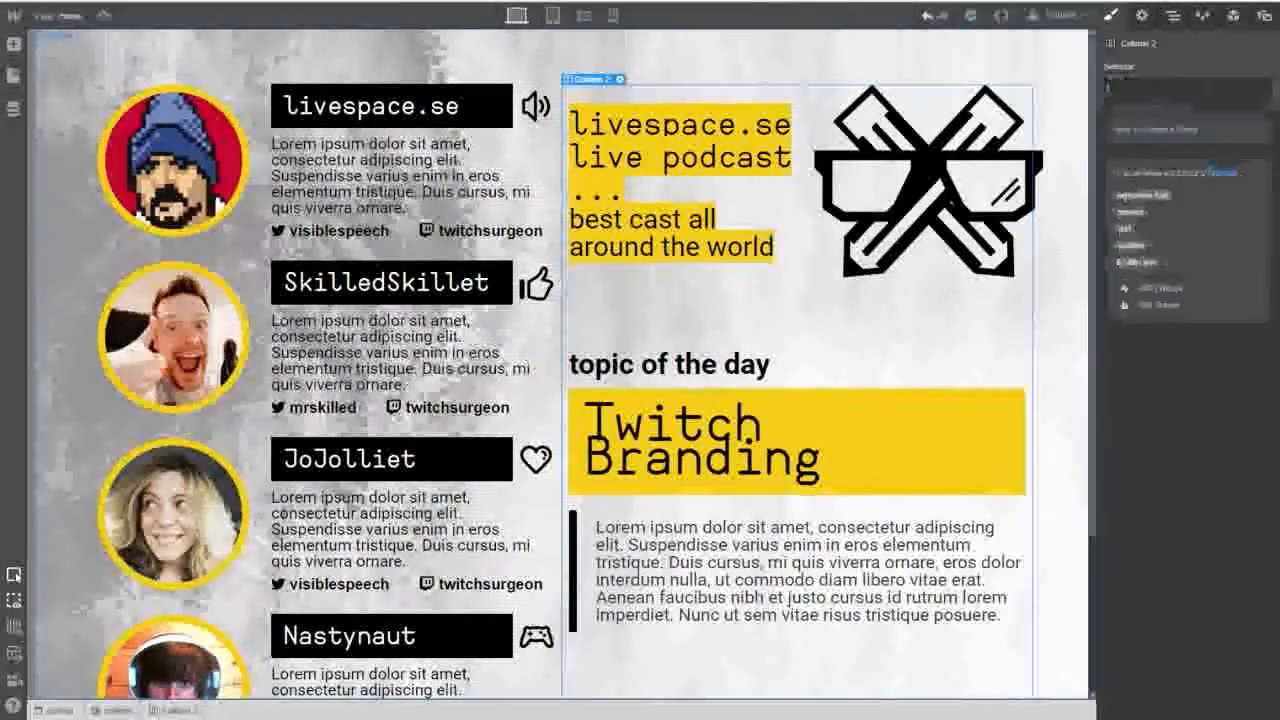
text(col2)
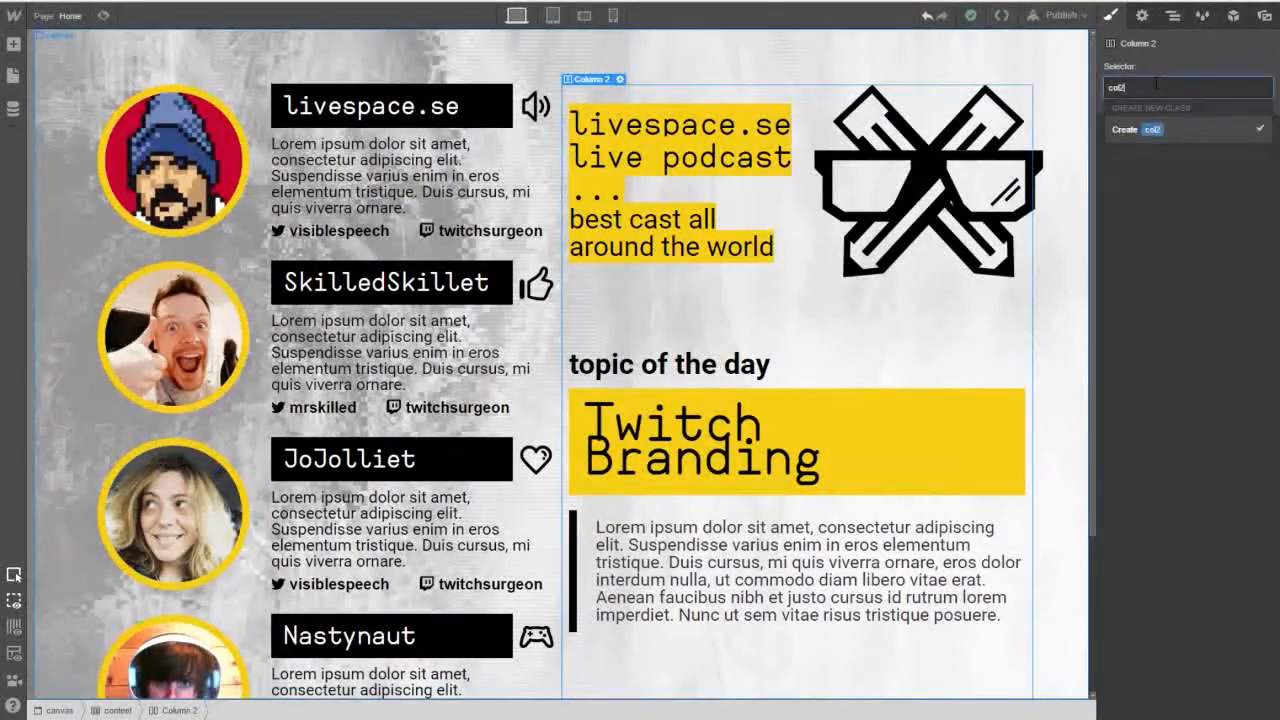
key(Return)
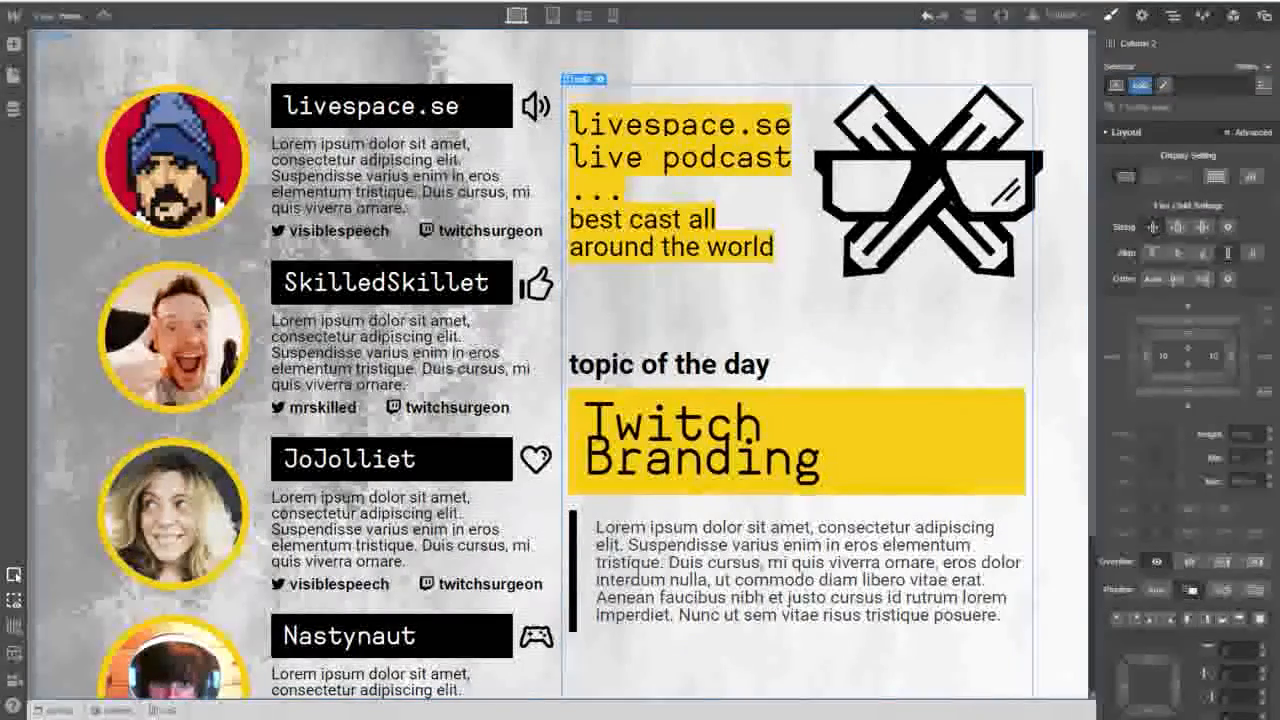
Set the col2 column's left padding to 35 px.
drag(1166, 355, 1200, 346)
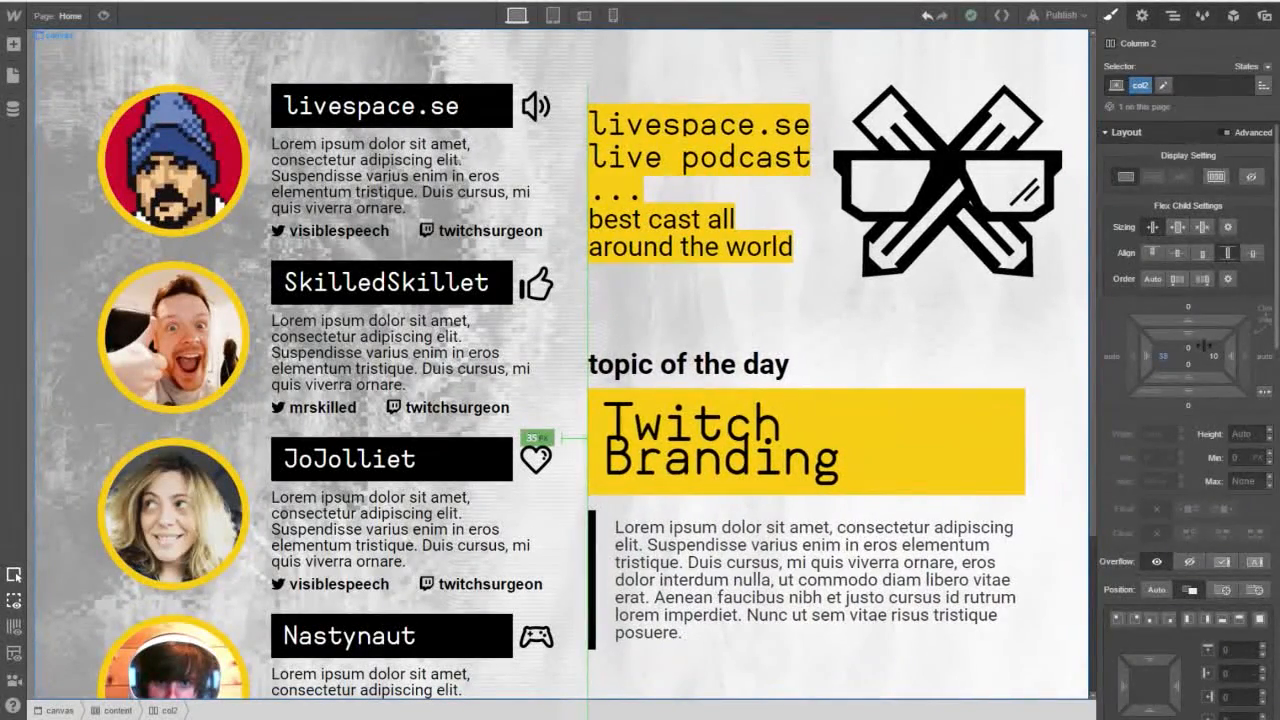
click(1162, 358)
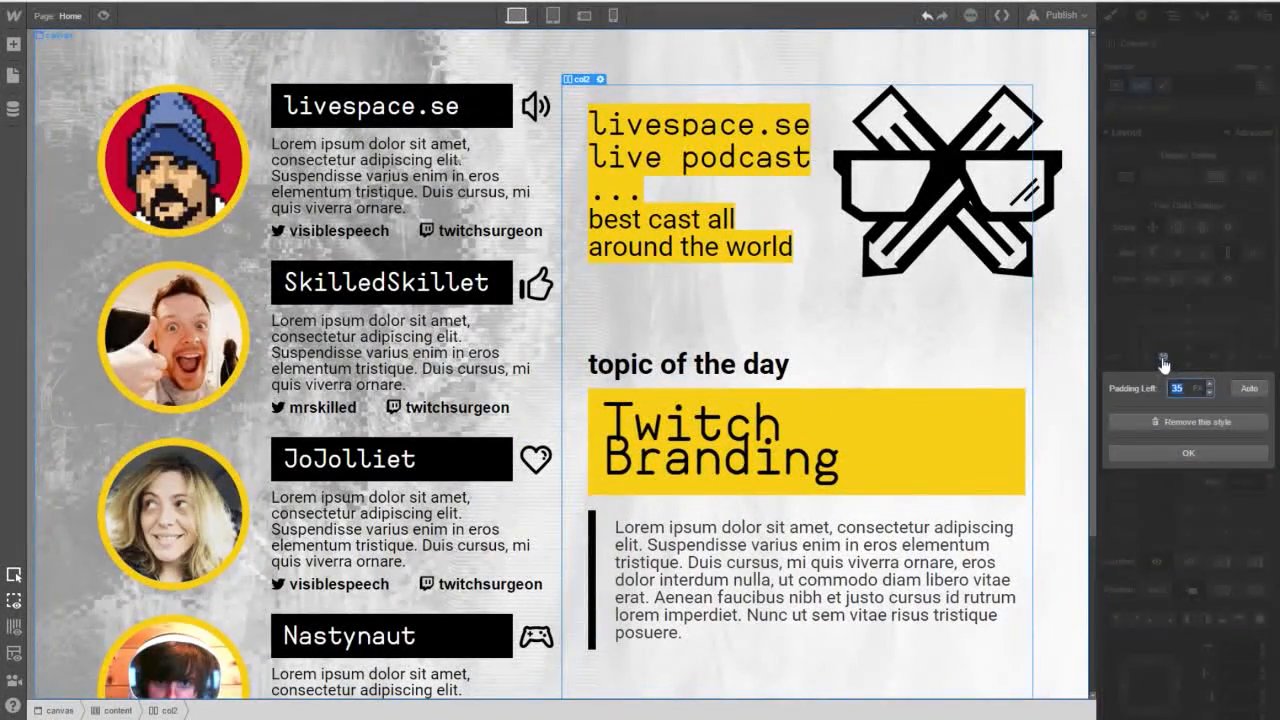
click(1179, 359)
click(420, 76)
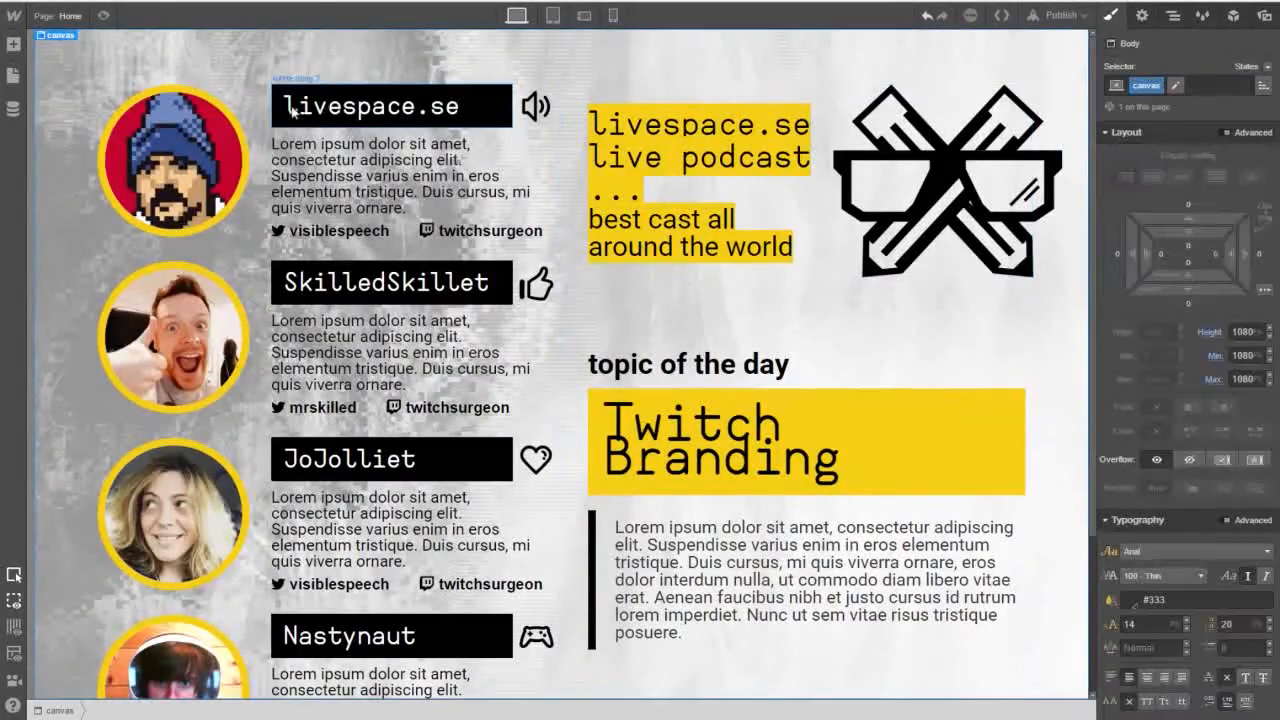
Apply the col1 class to the first column and set its right padding to 30 px.
click(170, 160)
click(1173, 15)
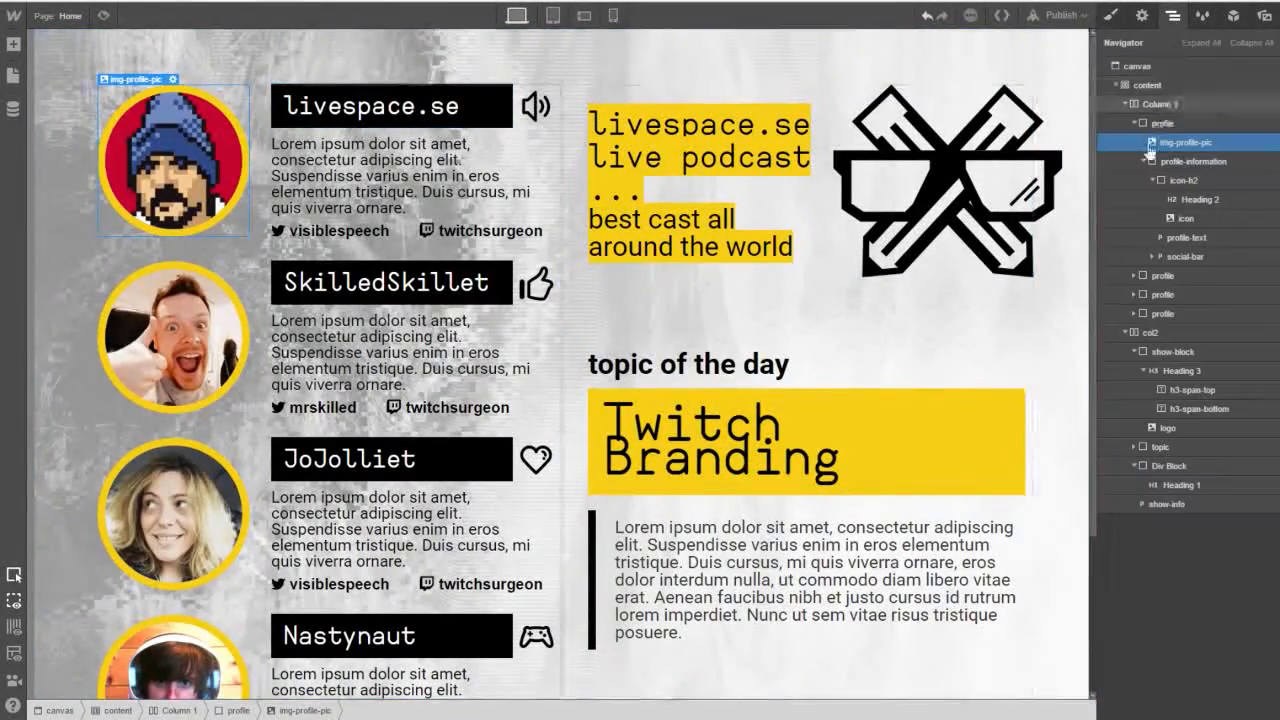
click(1162, 123)
click(1158, 104)
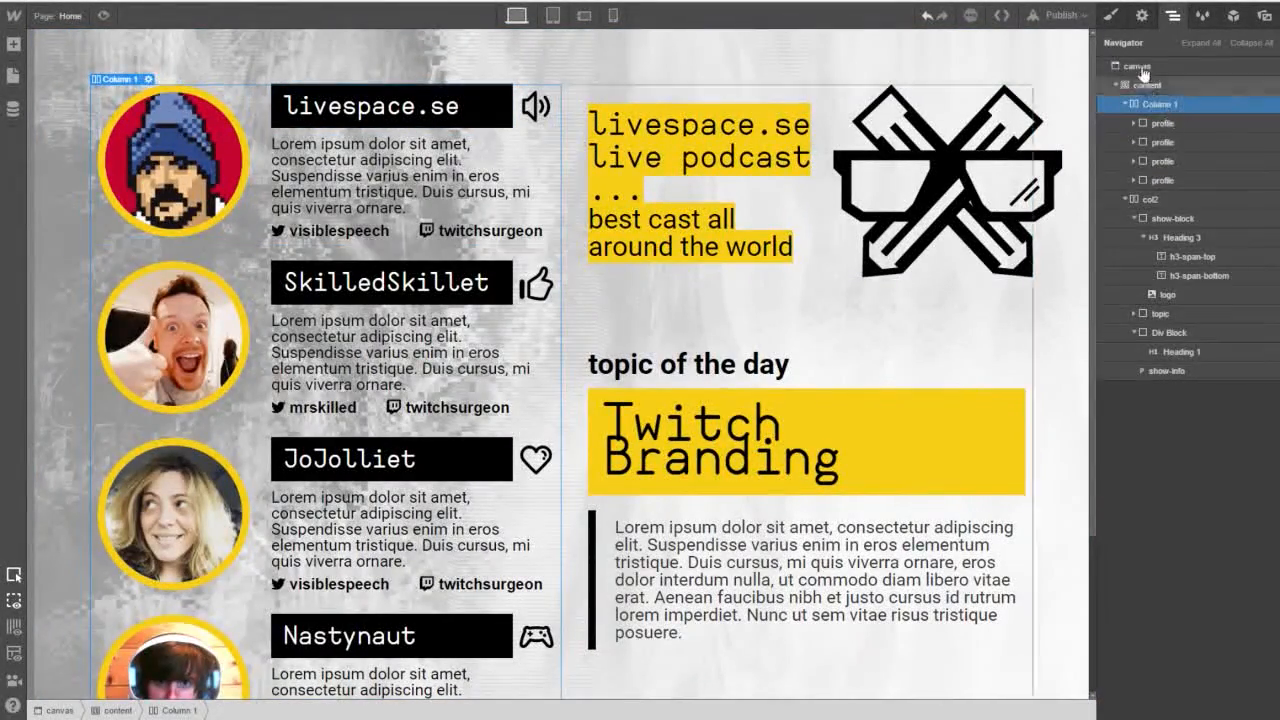
key(s)
click(1150, 85)
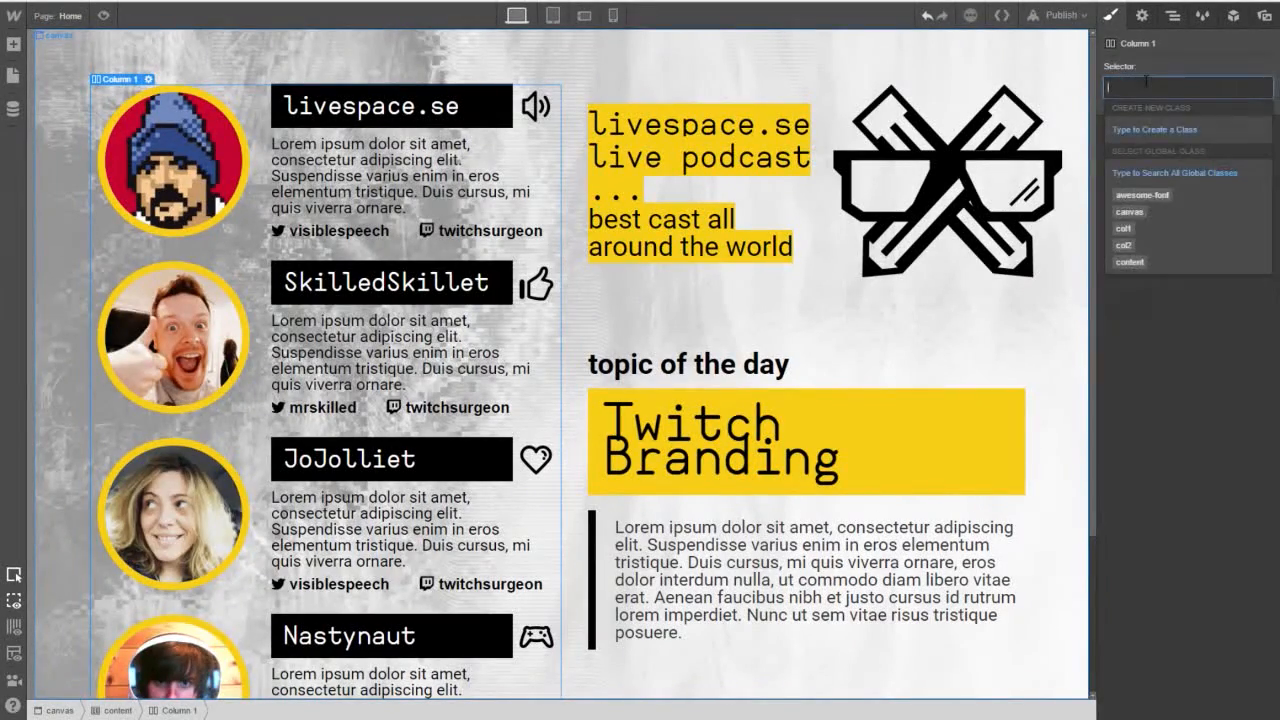
text(col1)
key(Return)
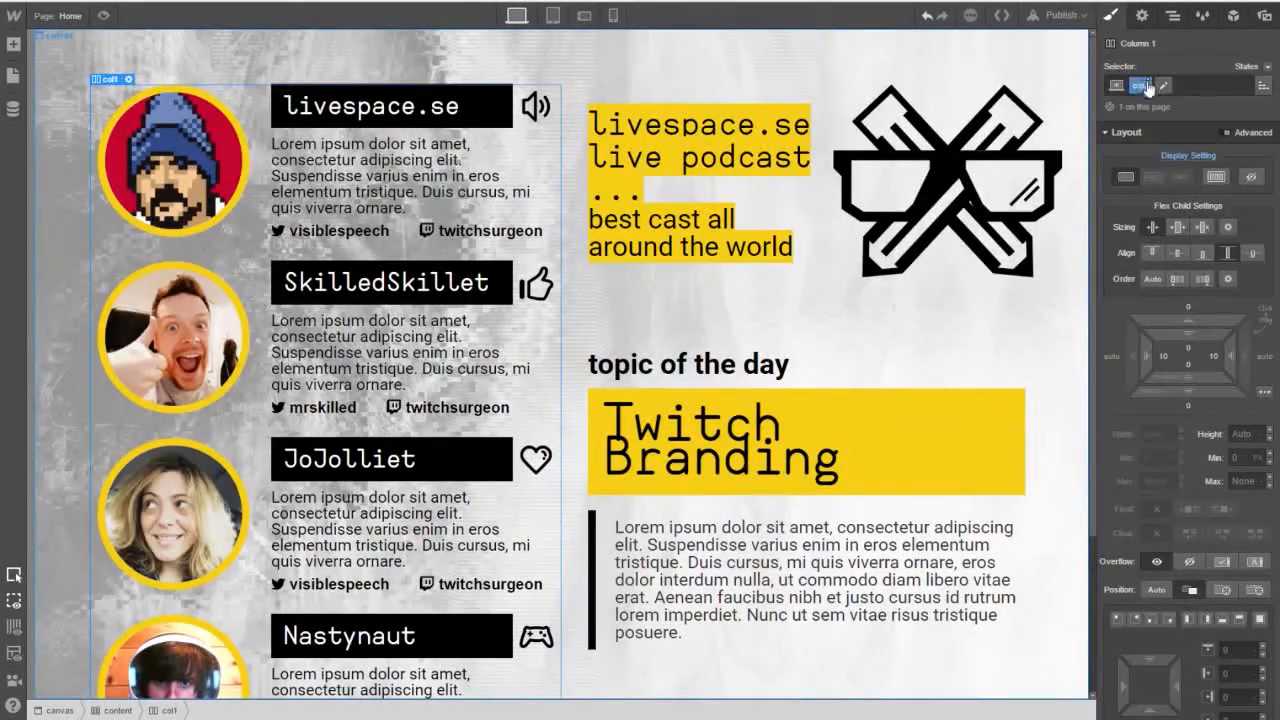
drag(1213, 358, 1182, 365)
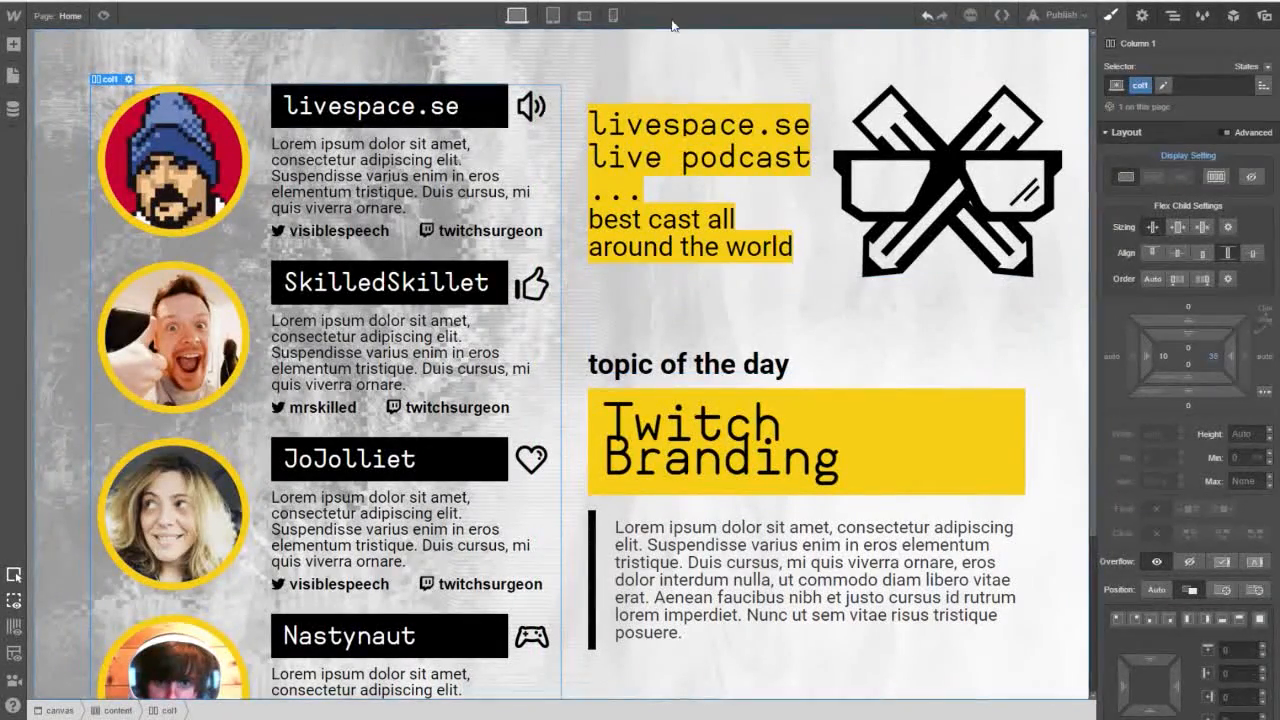
Publish the site with the updated column spacing to its selected webflow.io domain.
click(1057, 16)
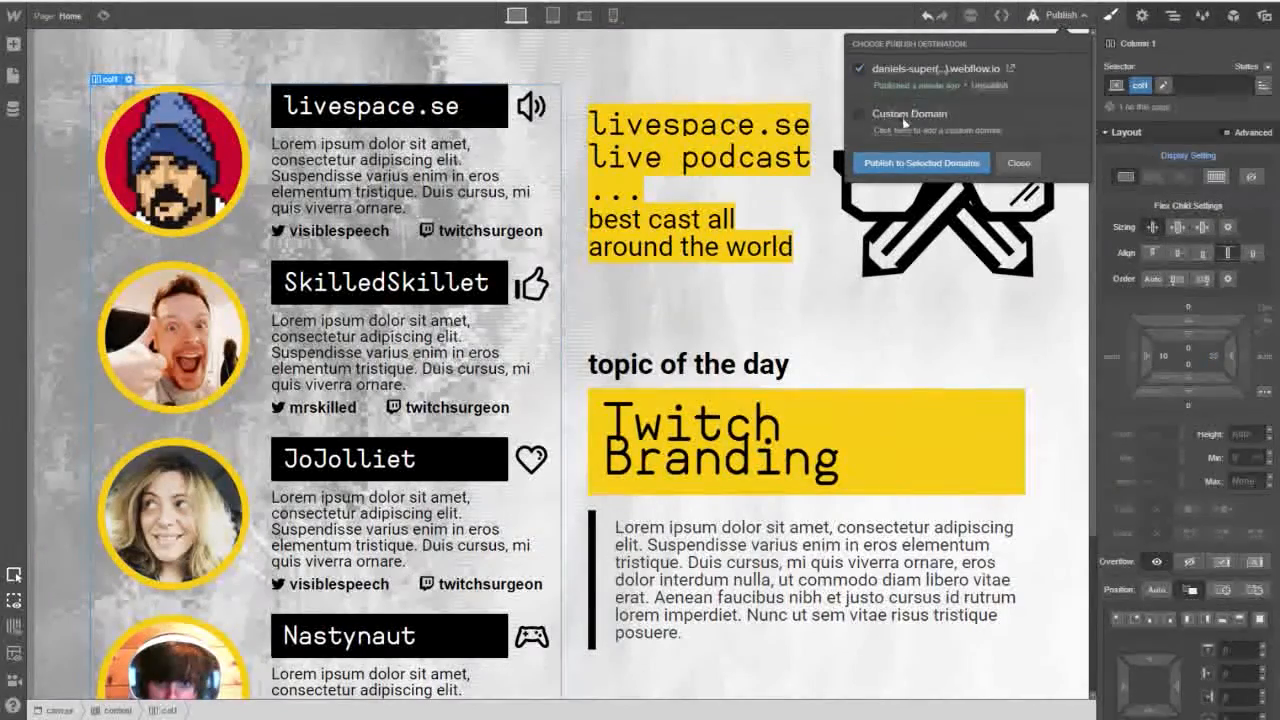
click(899, 163)
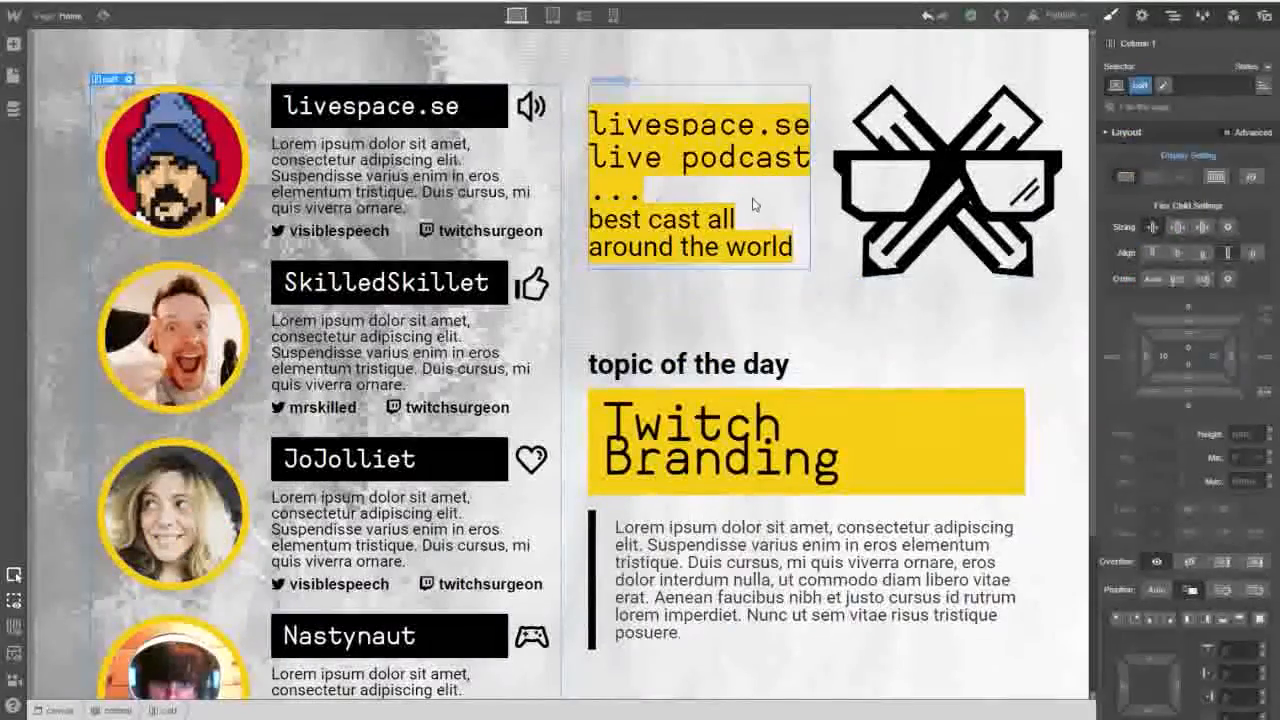
Increase the col2 column's left padding so its content sits farther from the profile column.
click(873, 195)
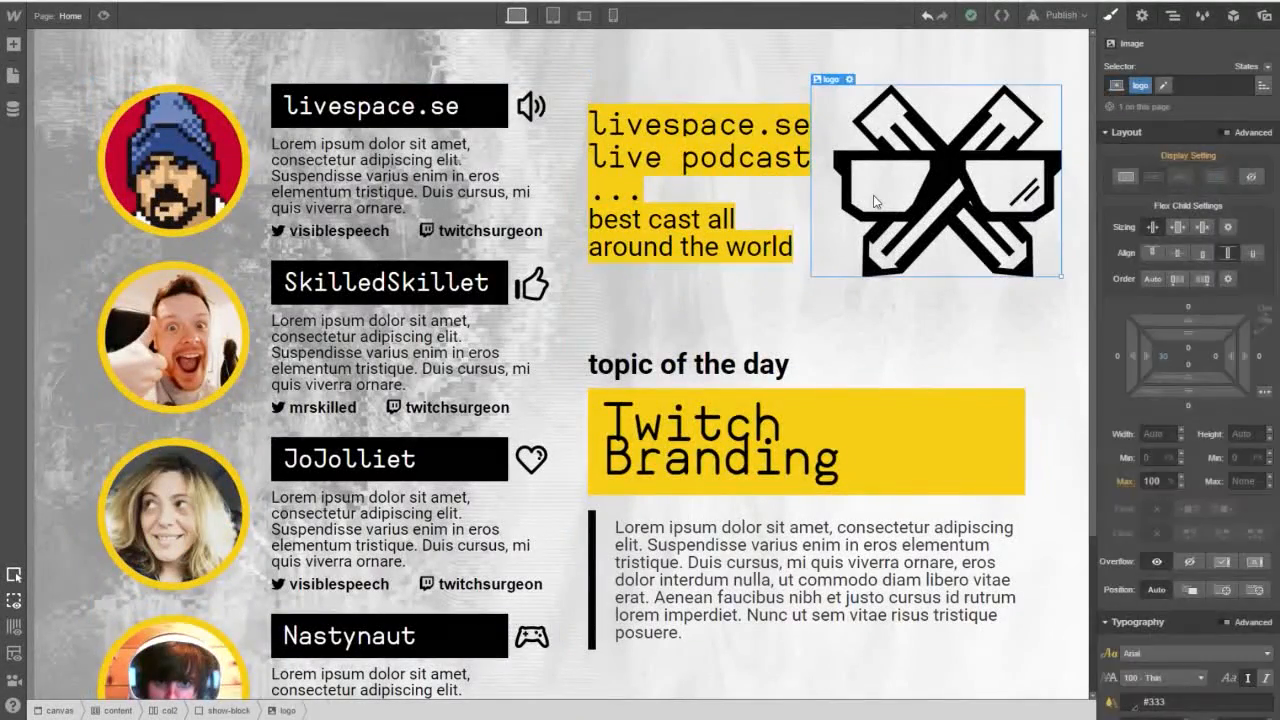
key(h)
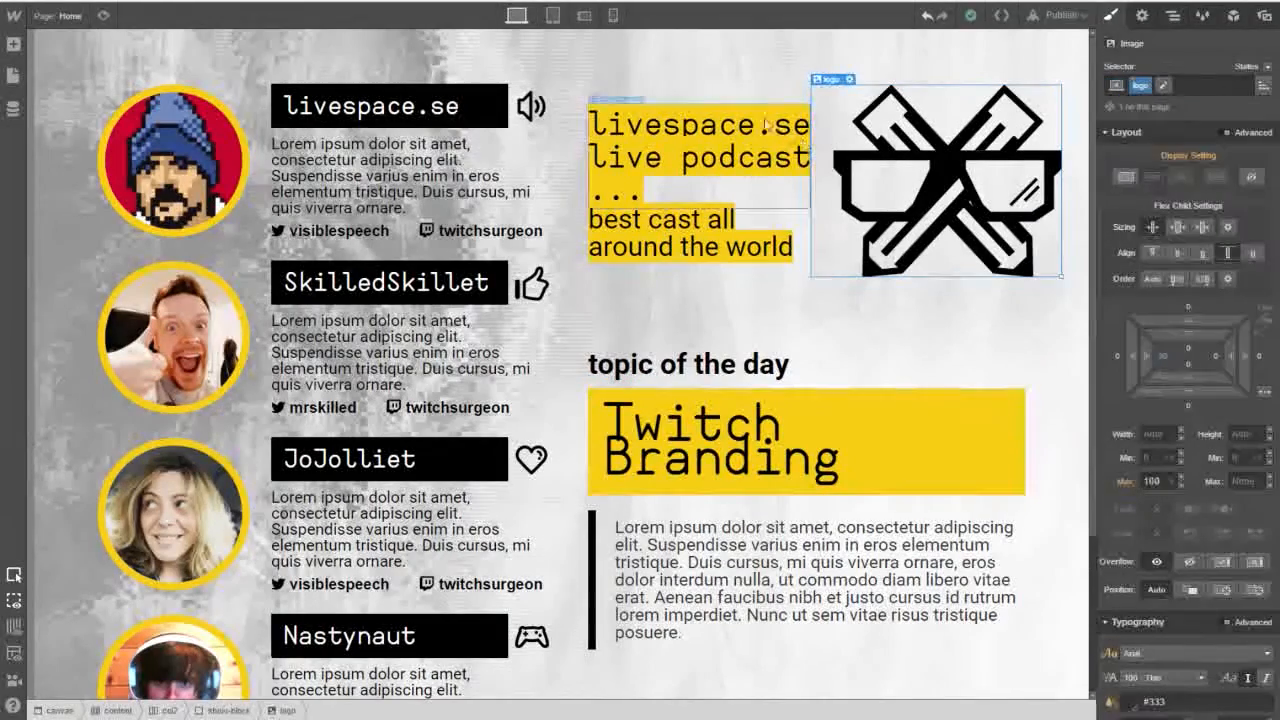
click(1173, 15)
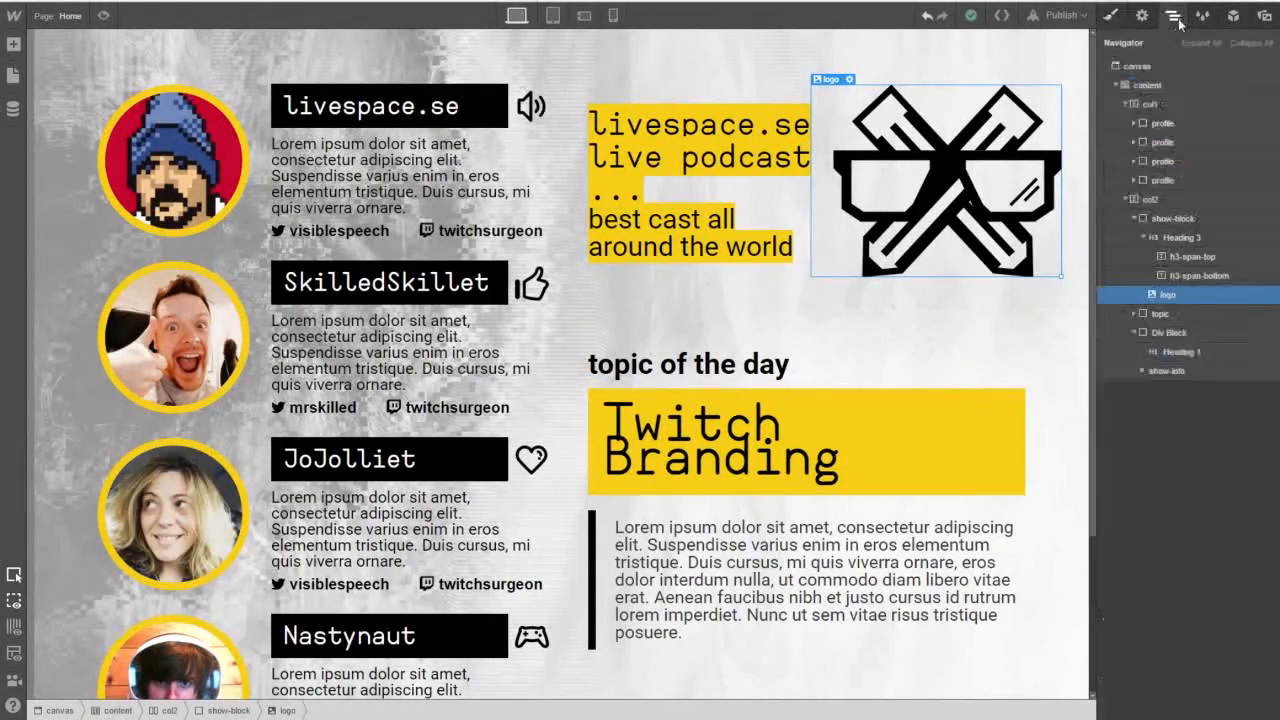
click(1150, 199)
click(1110, 15)
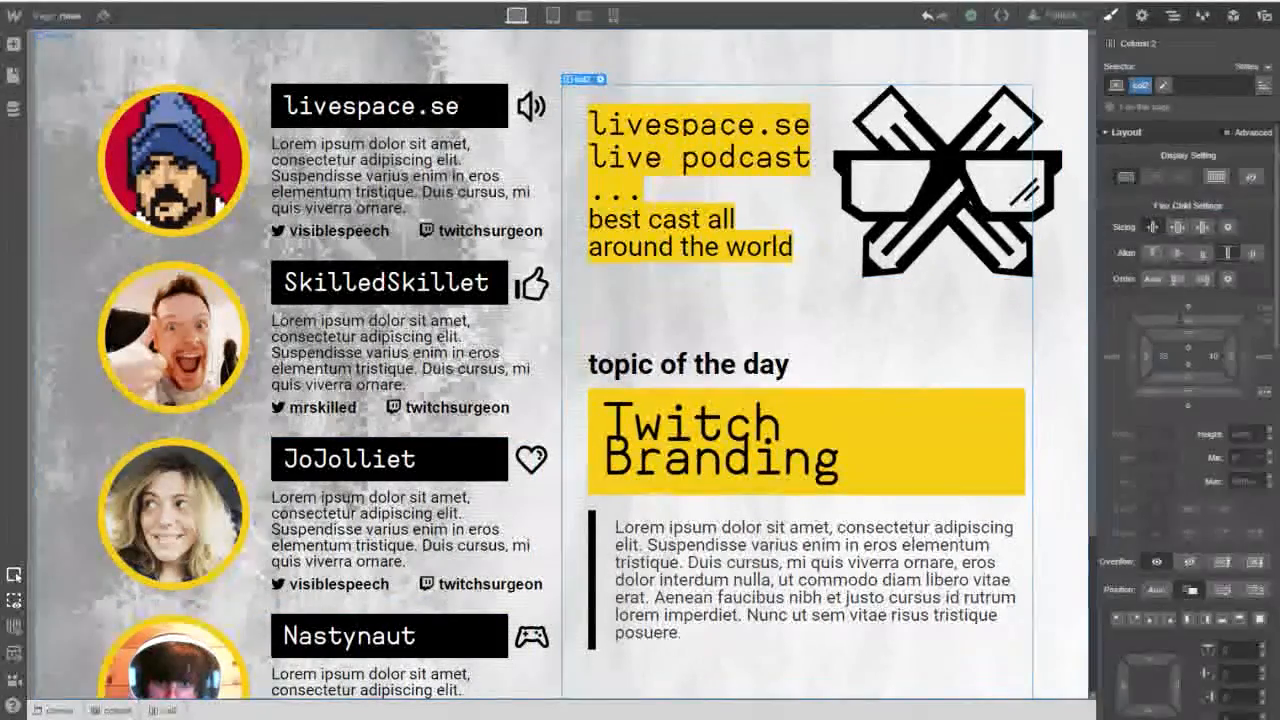
drag(1162, 358, 1270, 355)
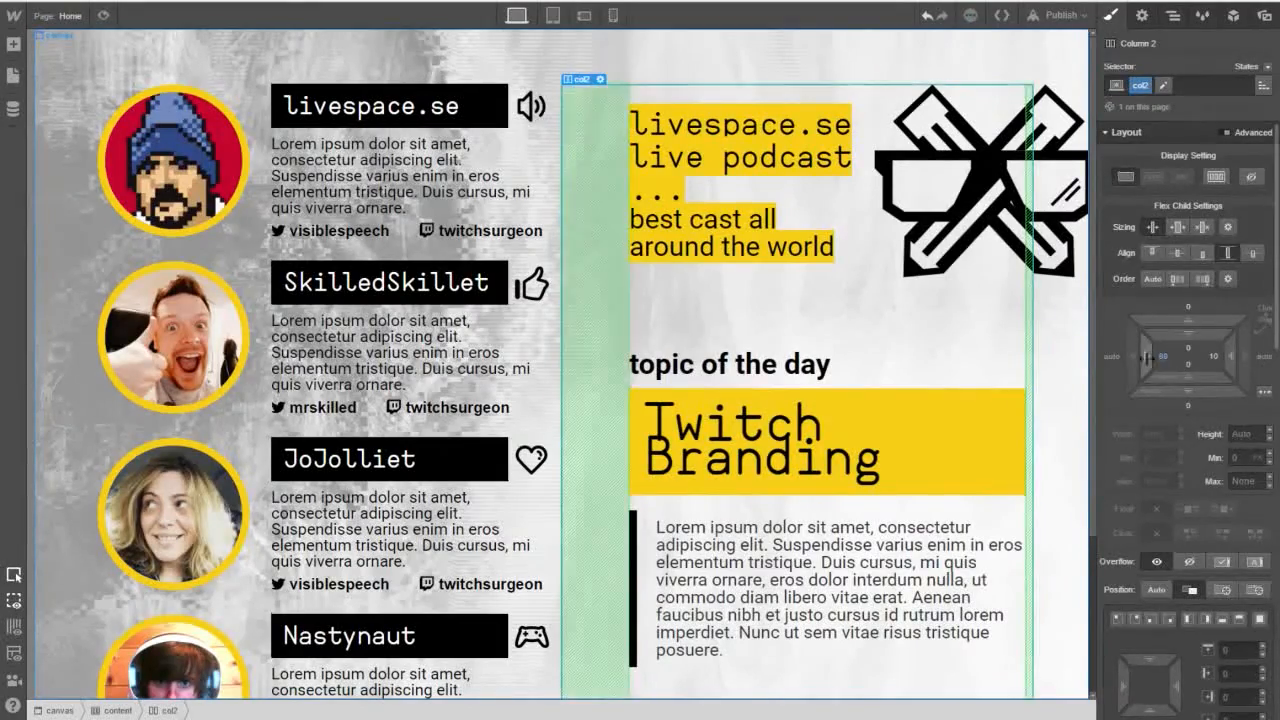
drag(1154, 358, 1160, 362)
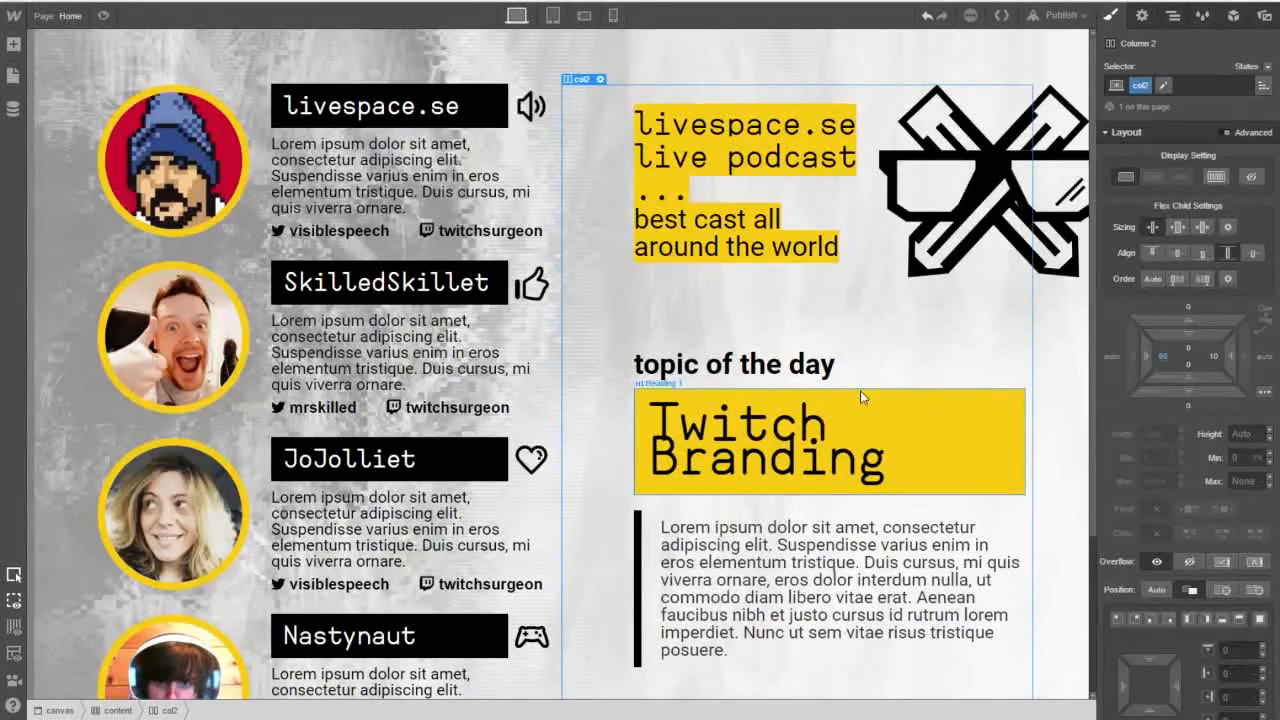
Add an image element above Heading 1 inside the Twitch Branding div block.
click(860, 397)
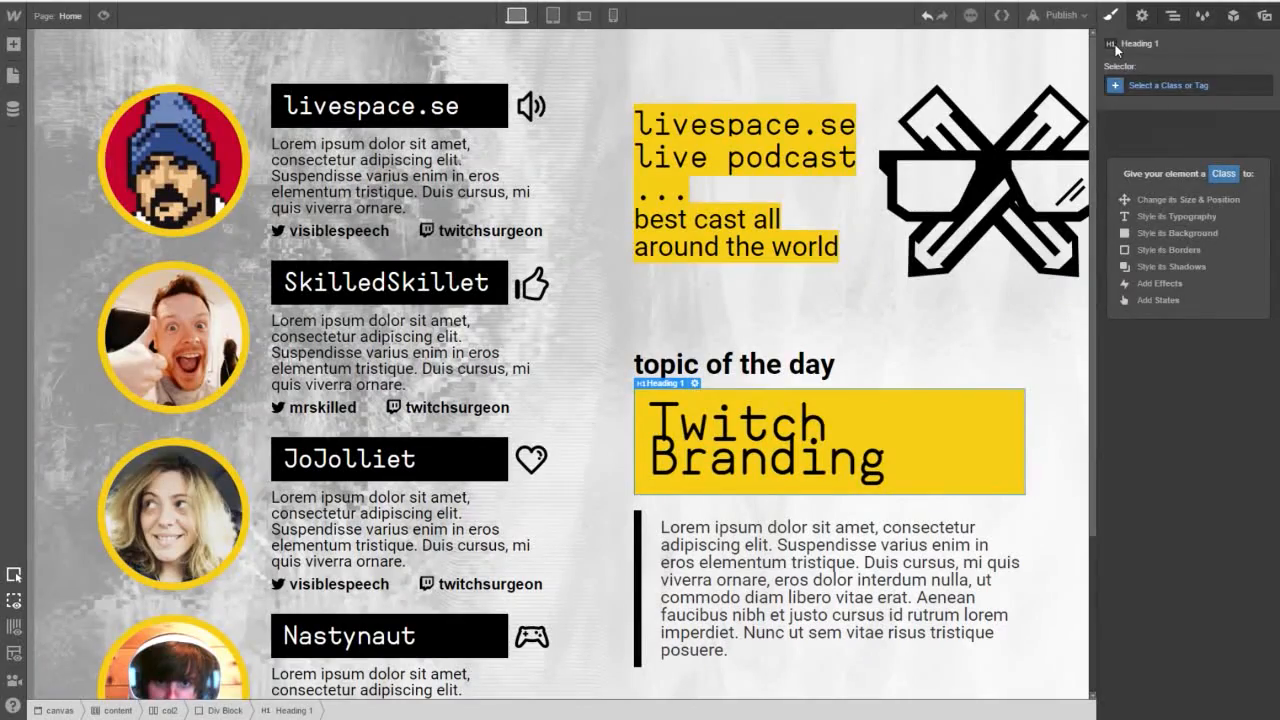
click(1170, 17)
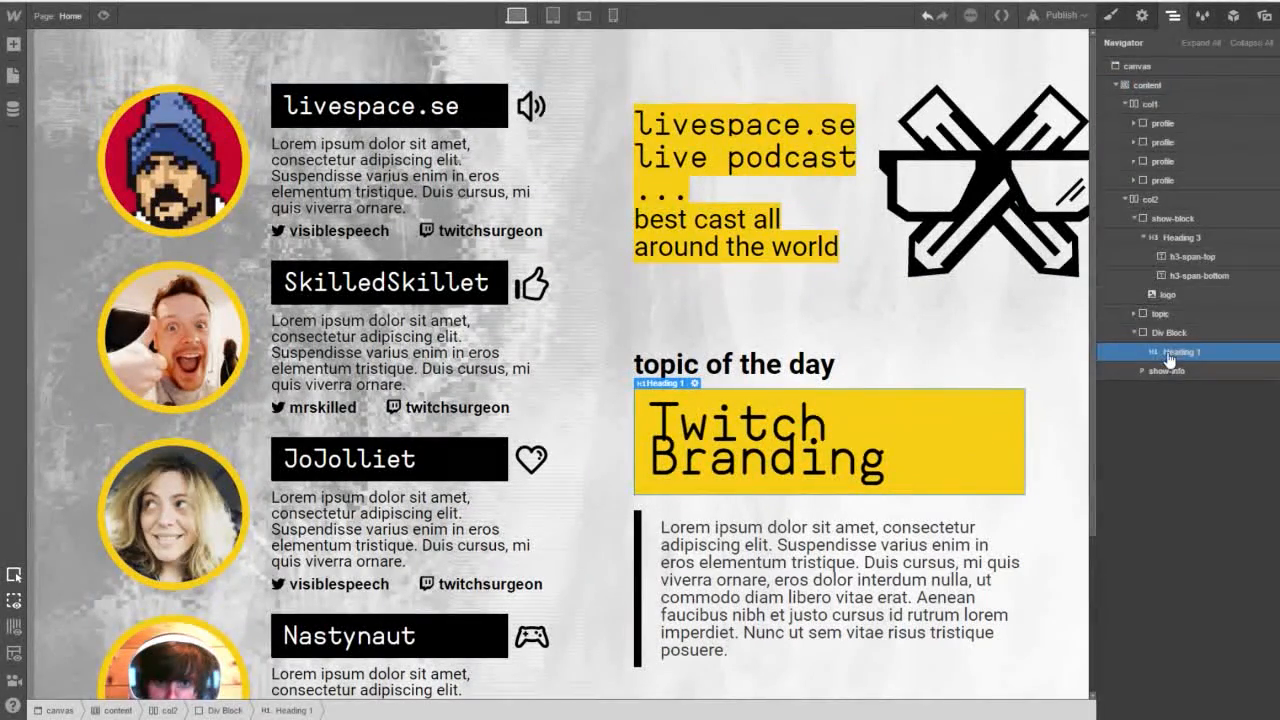
click(13, 44)
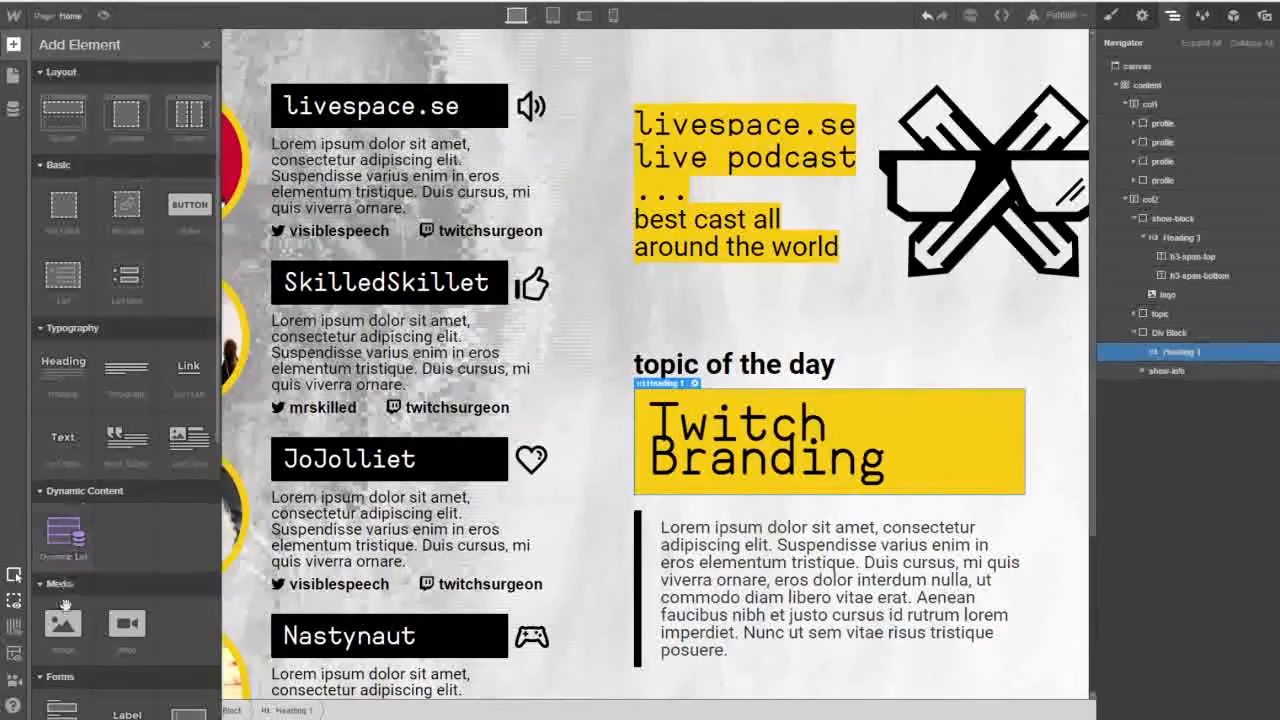
drag(64, 606, 1185, 444)
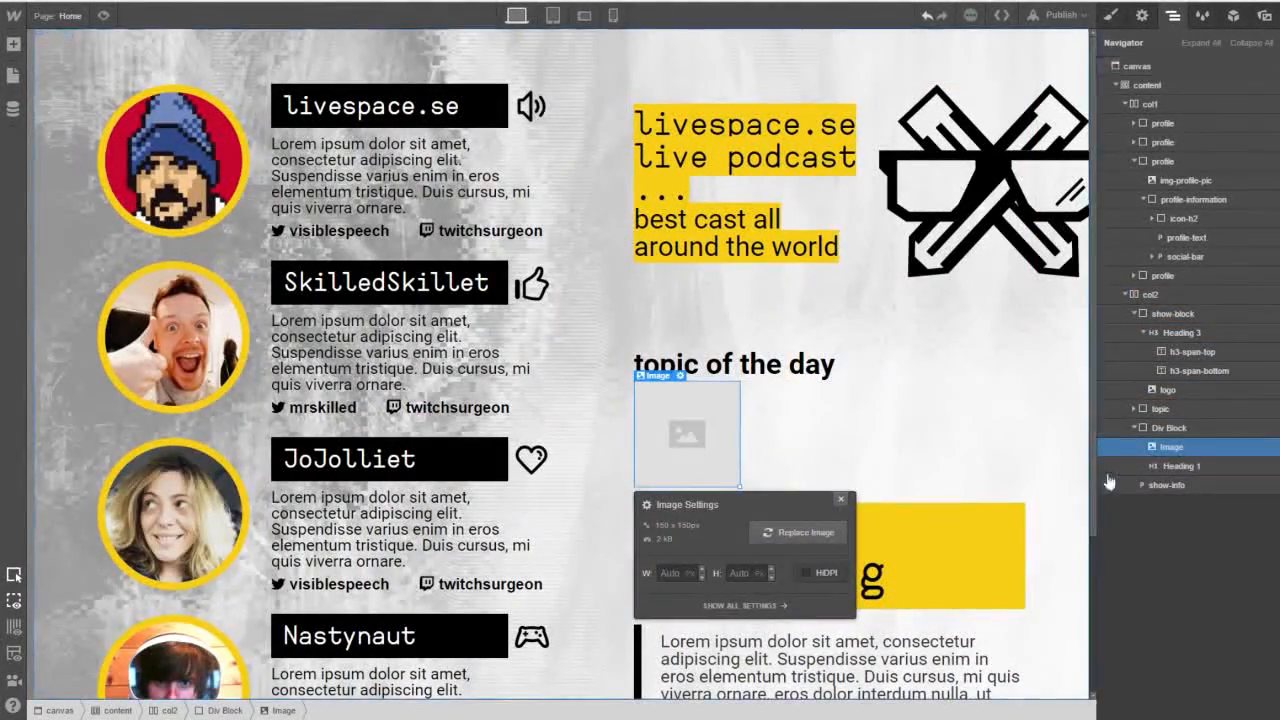
Give the div block around the image and heading a new class named arrow-header and set its display to flex.
click(1168, 427)
click(1110, 15)
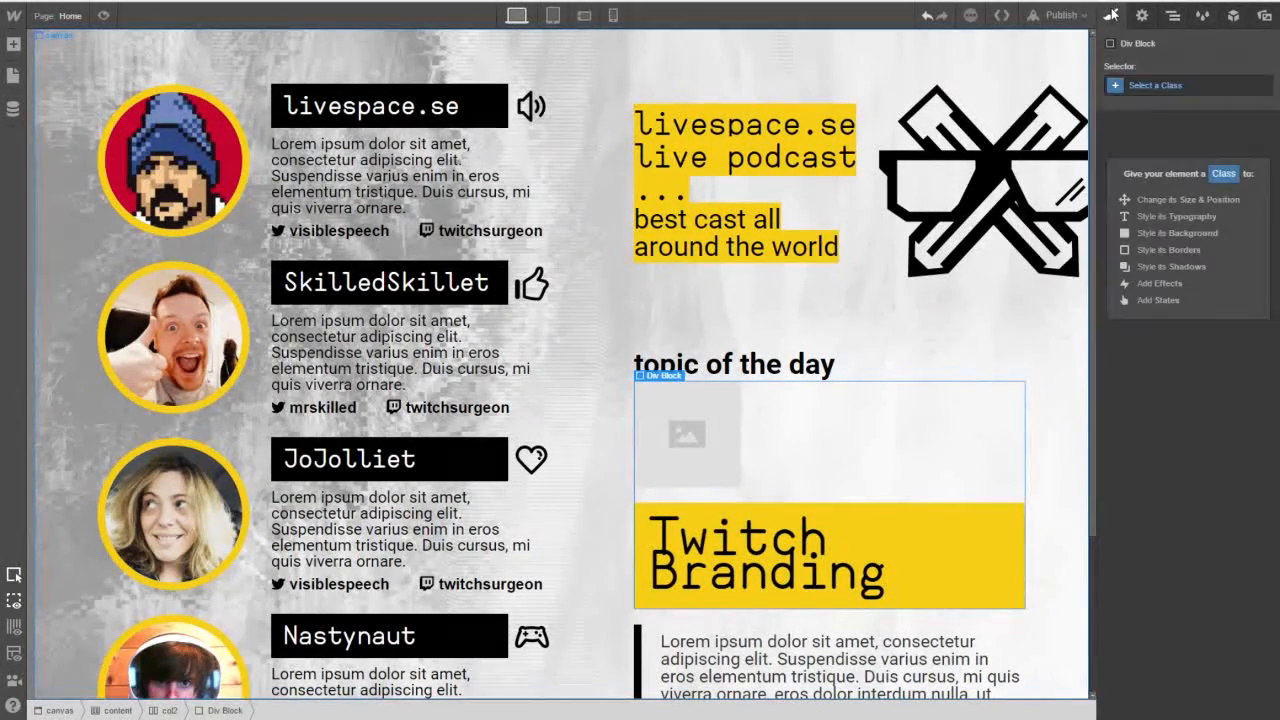
click(1160, 86)
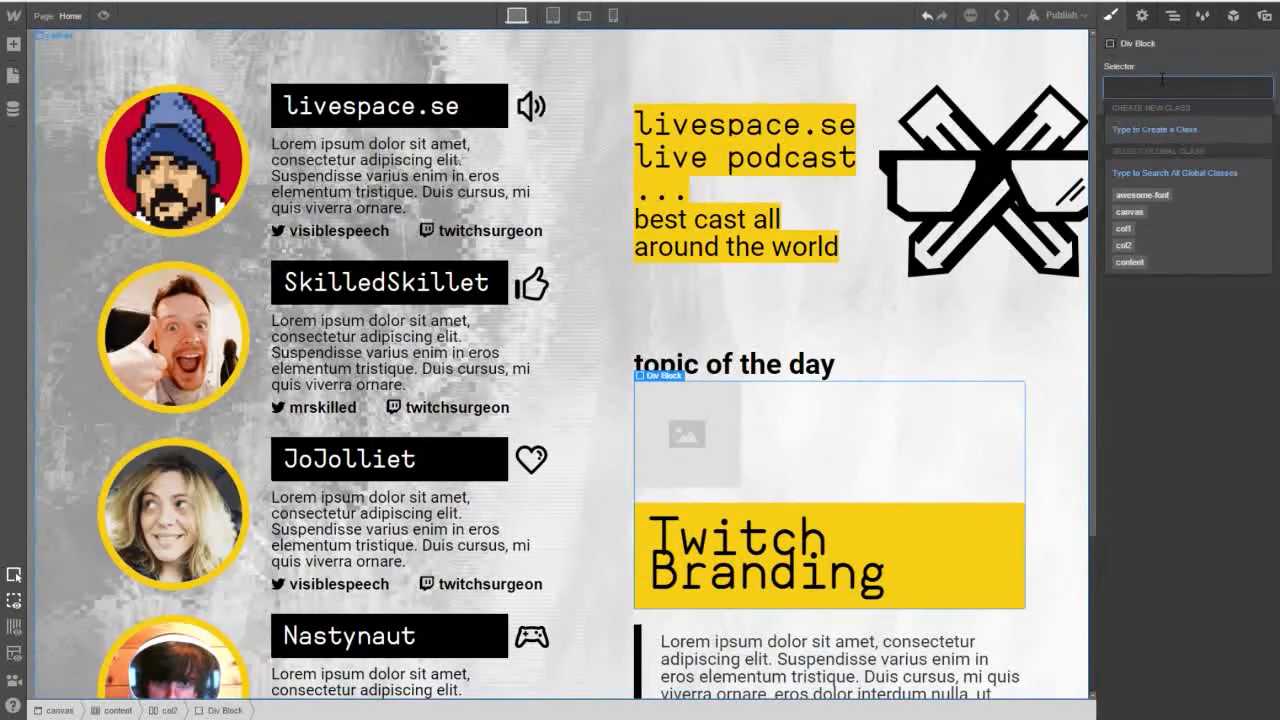
text(arrow-header)
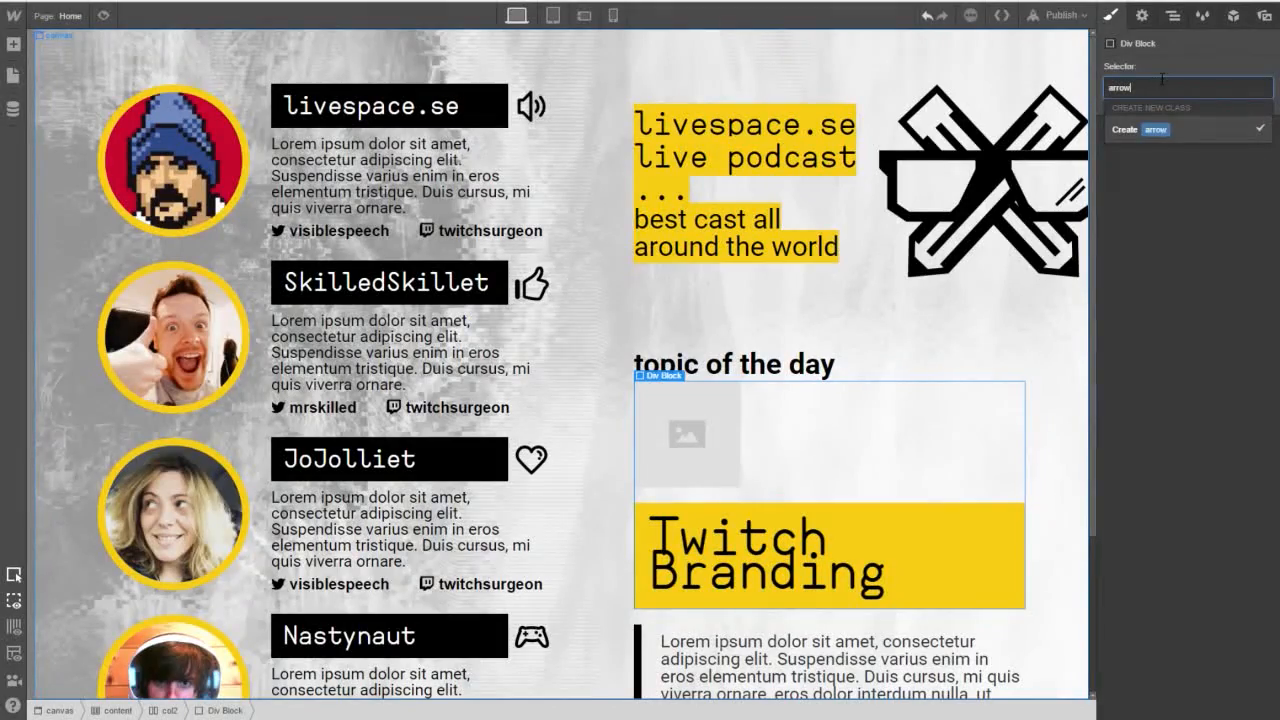
key(Return)
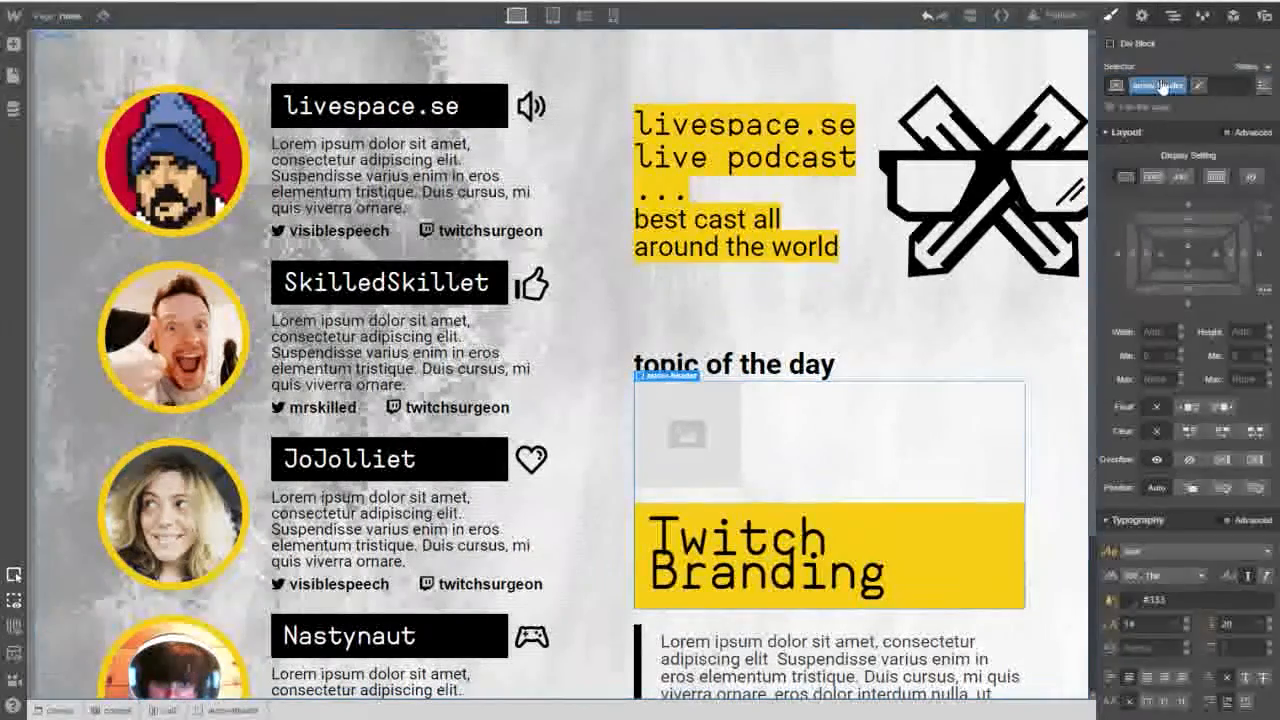
click(1216, 176)
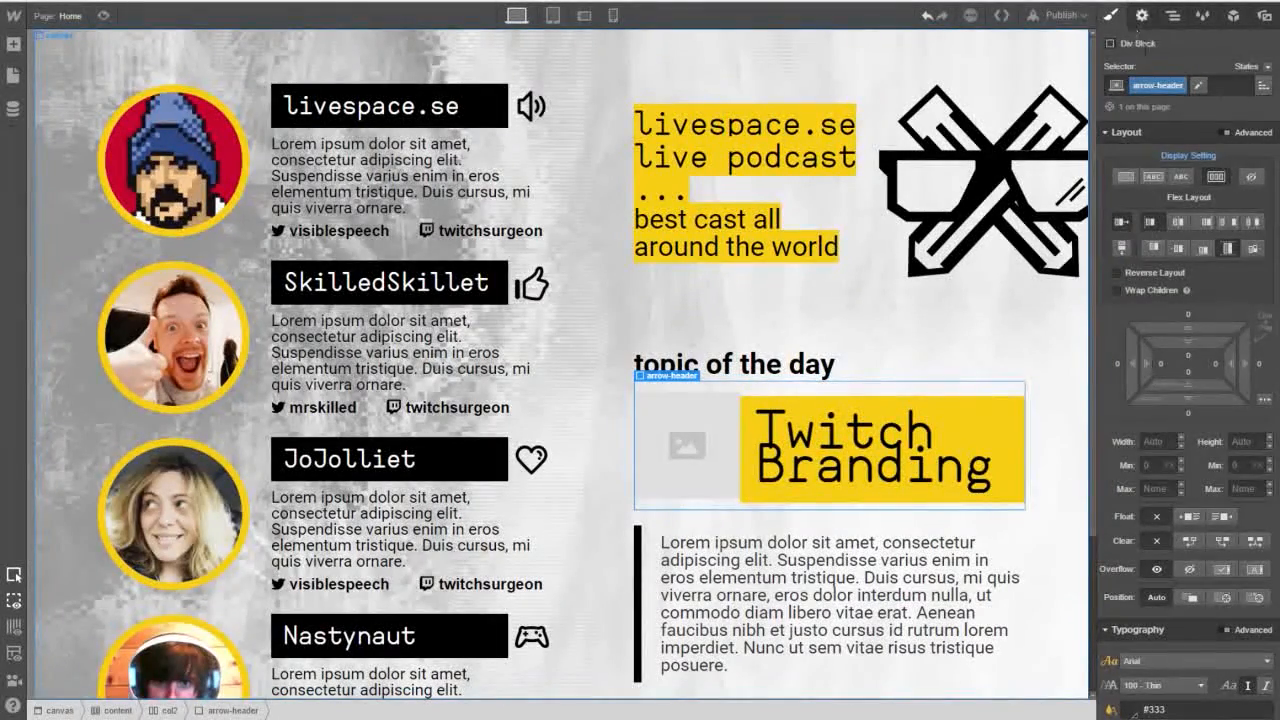
Replace the placeholder image beside the Twitch Branding heading with the arrow graphic from the assets.
click(1264, 15)
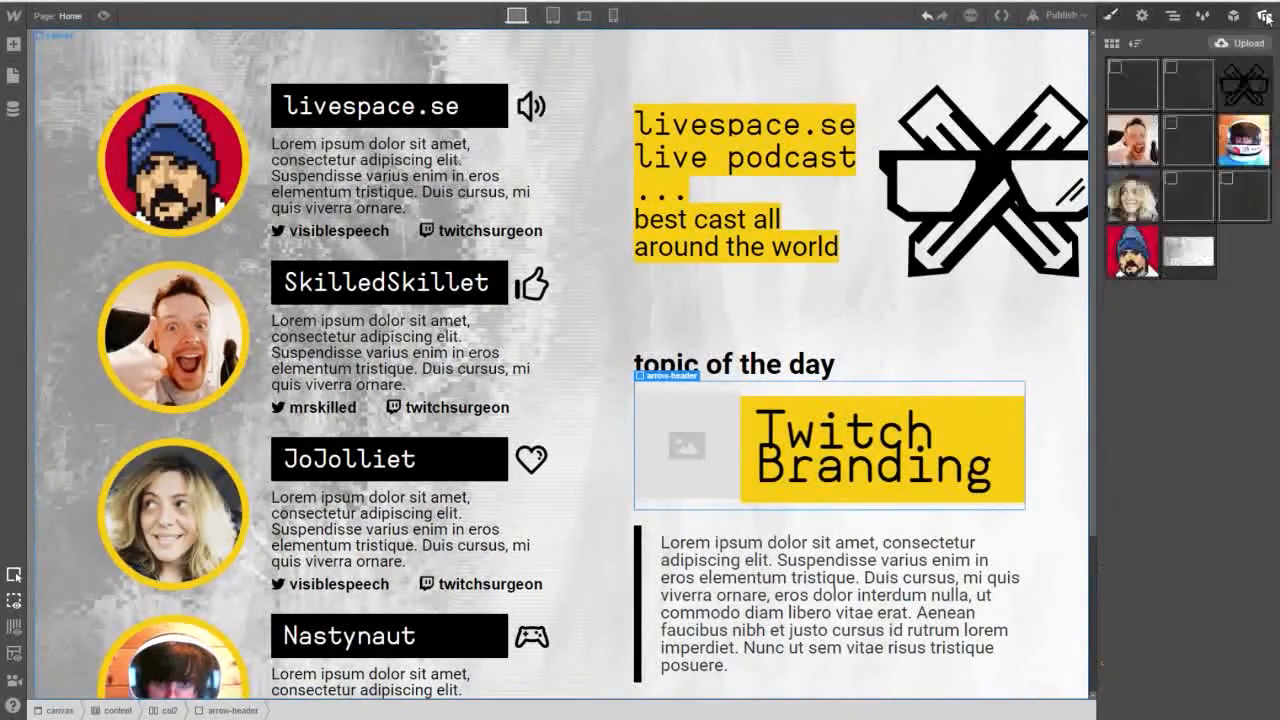
click(718, 442)
double_click(703, 432)
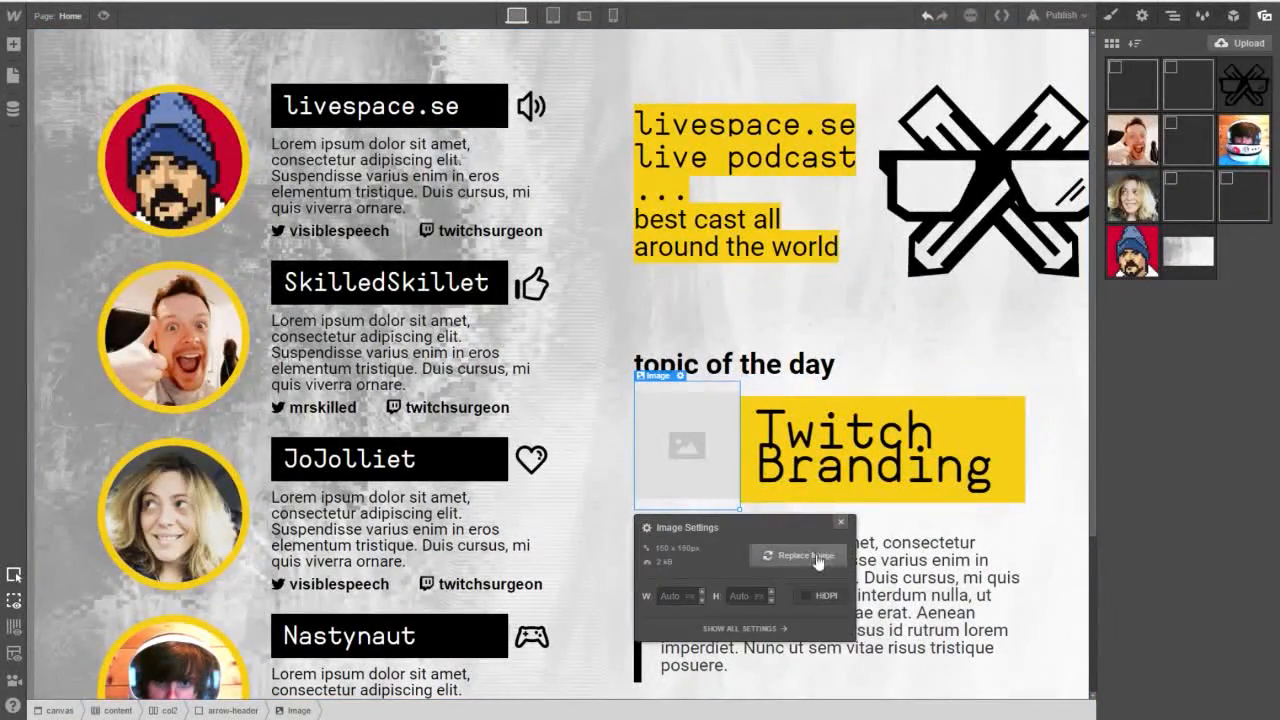
click(1187, 125)
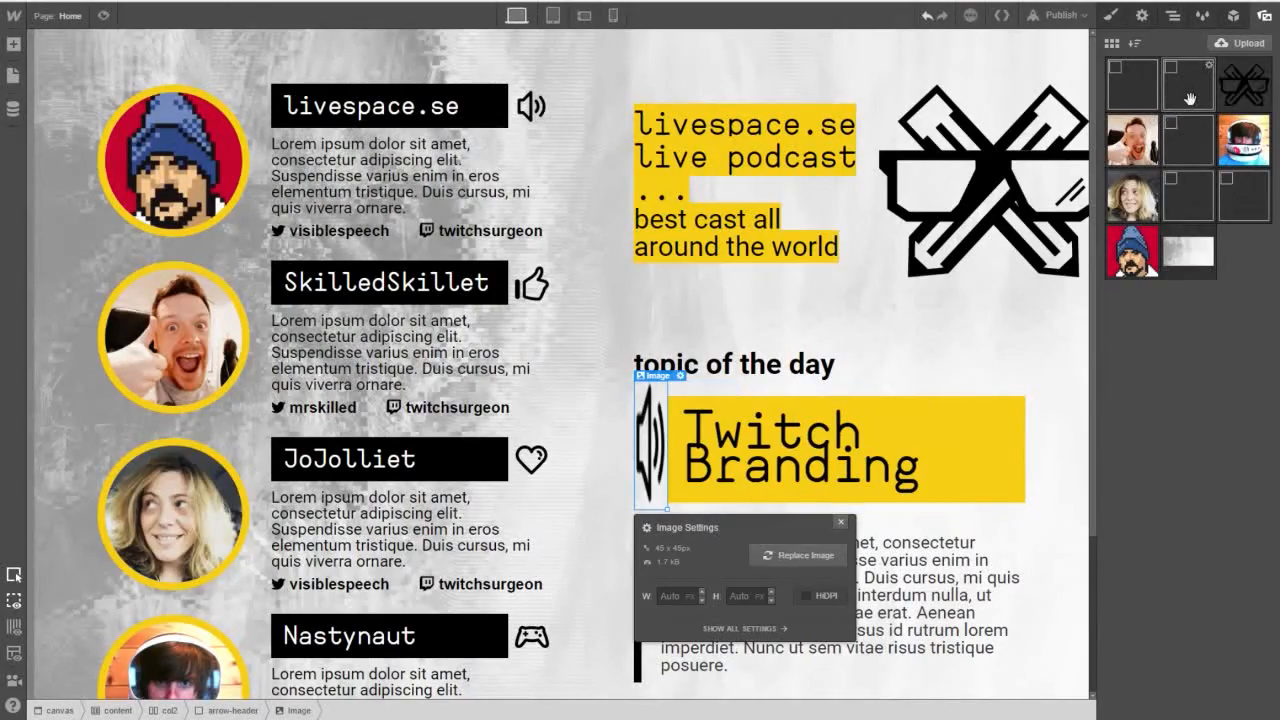
click(1188, 185)
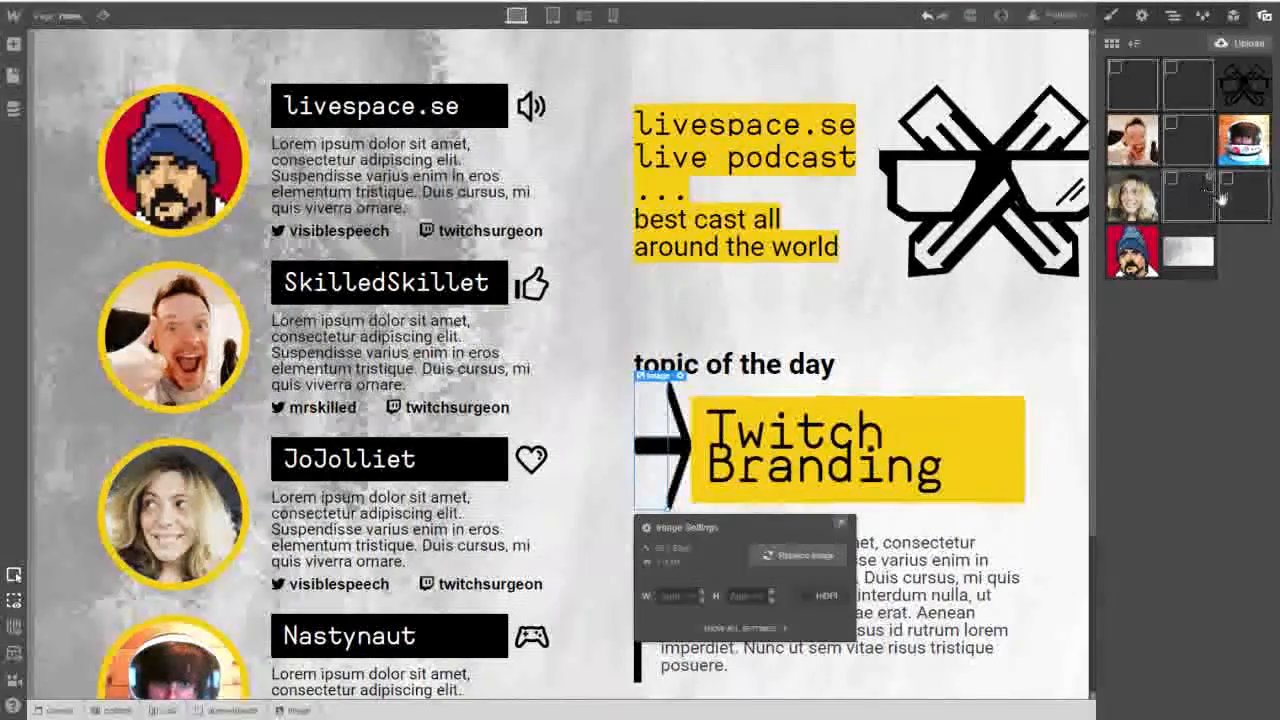
click(840, 523)
Give the arrow image a new class named arrow-icon.
click(1142, 16)
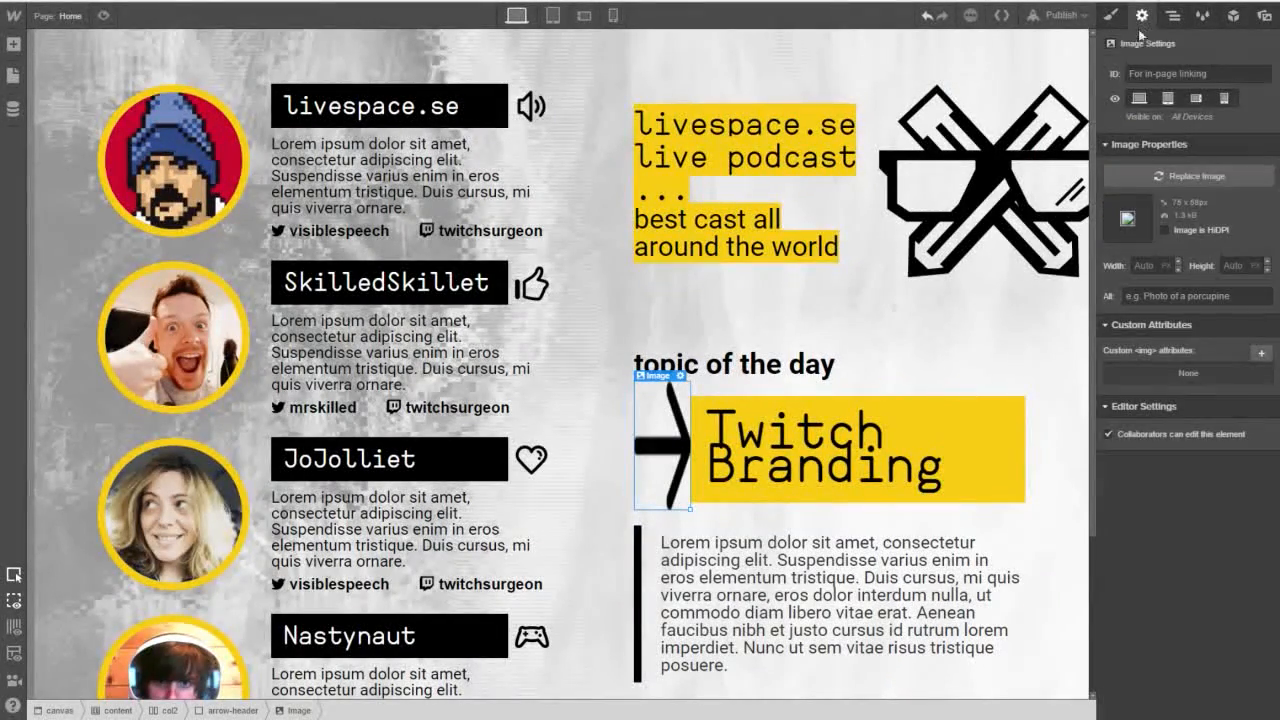
click(1120, 18)
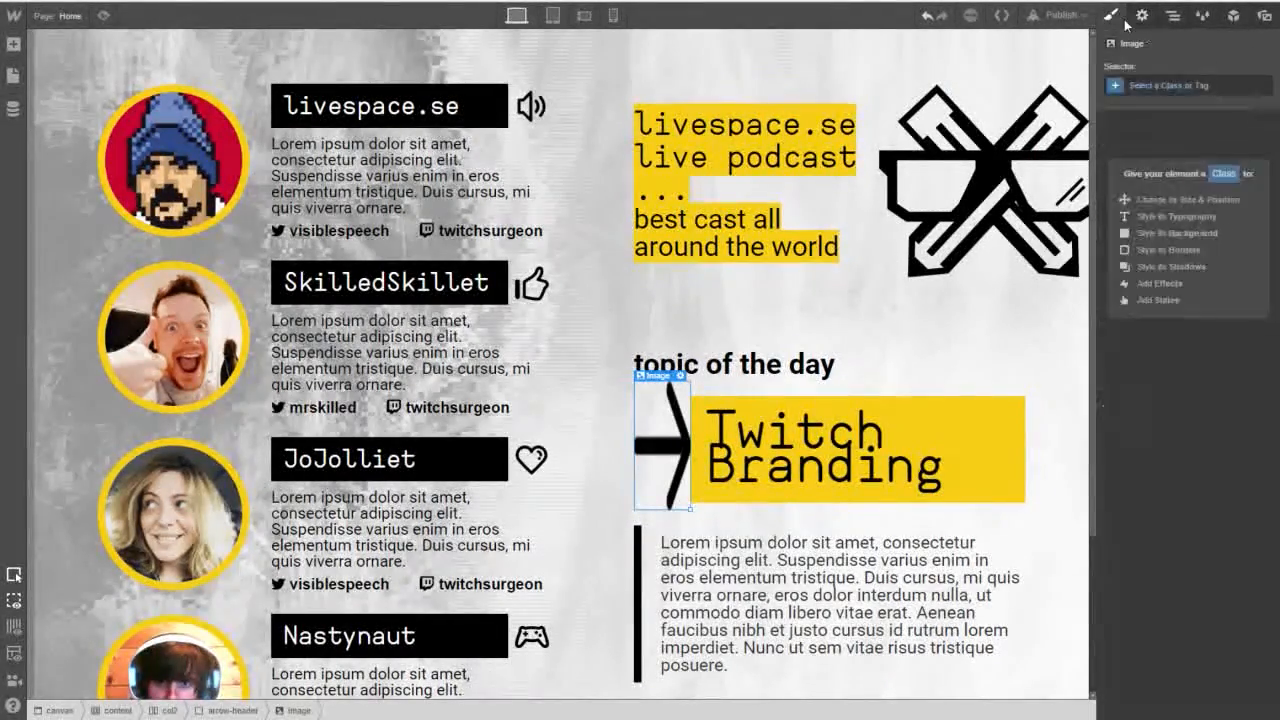
click(1152, 86)
text(a)
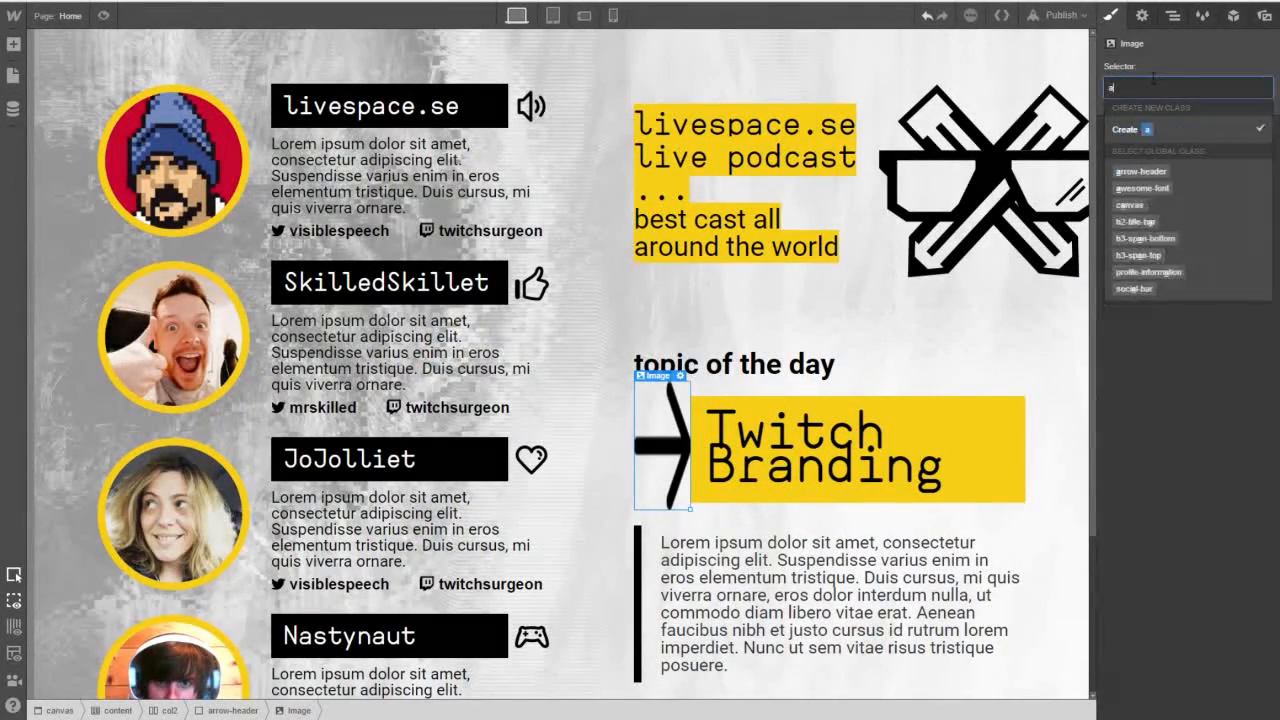
text(rrow-)
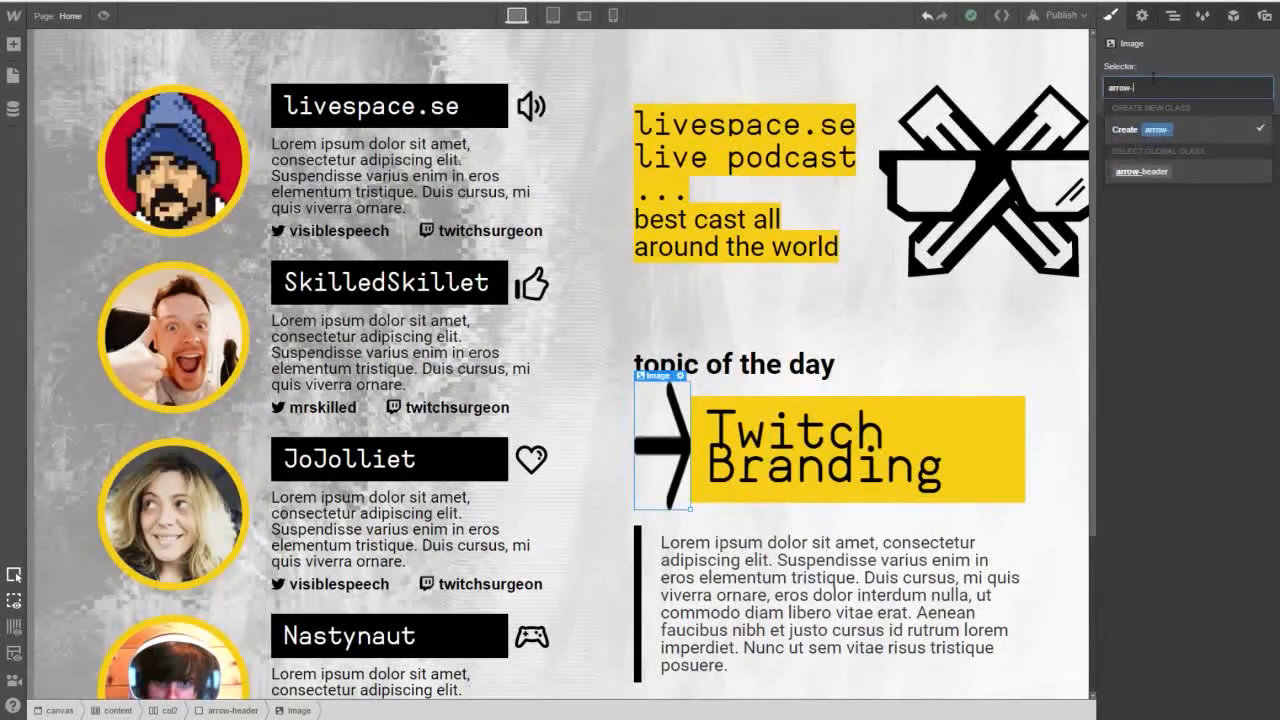
text(ico)
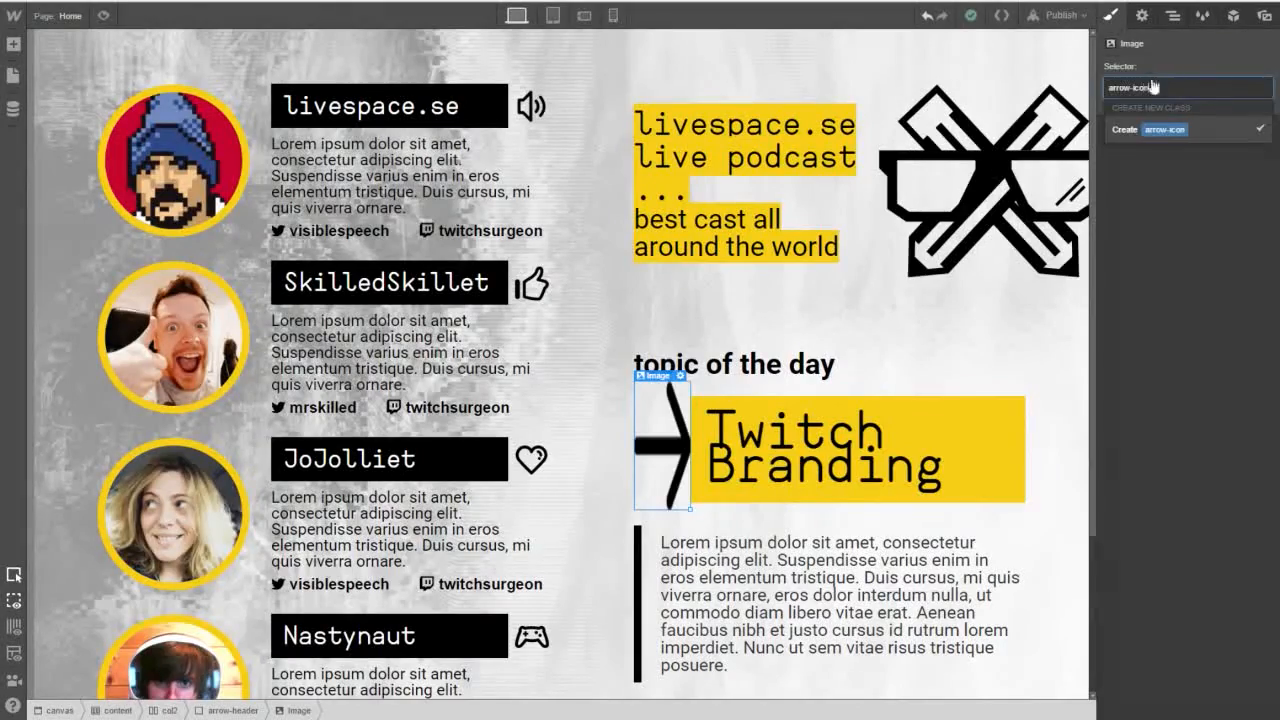
text(n)
key(Return)
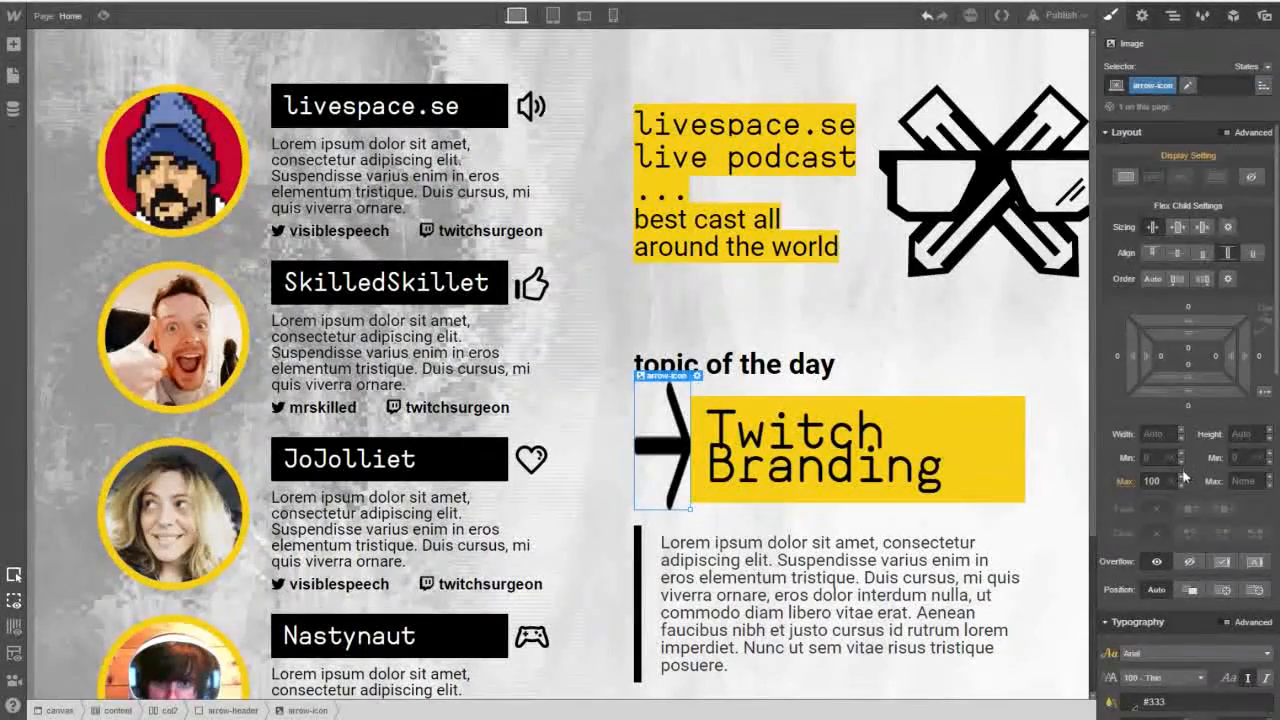
Align the arrow-icon image to the start and add top padding to lower the arrow to the heading's middle.
click(1151, 254)
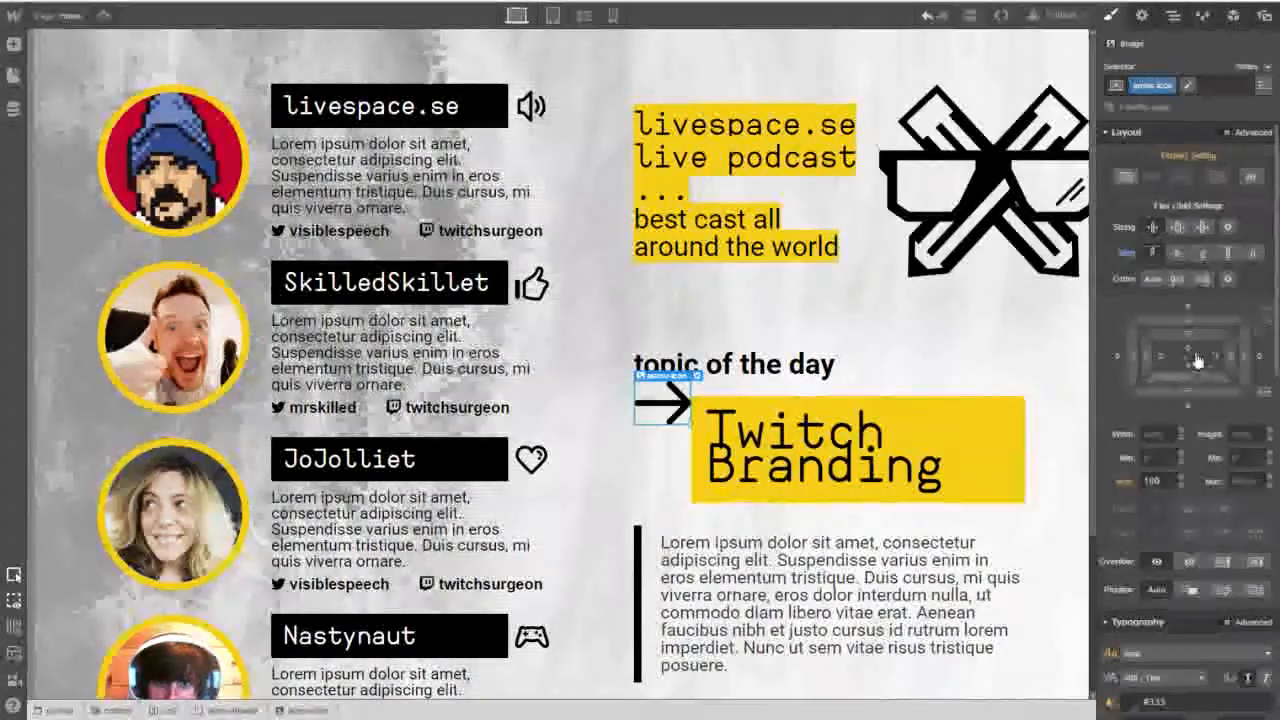
drag(1200, 333, 1197, 476)
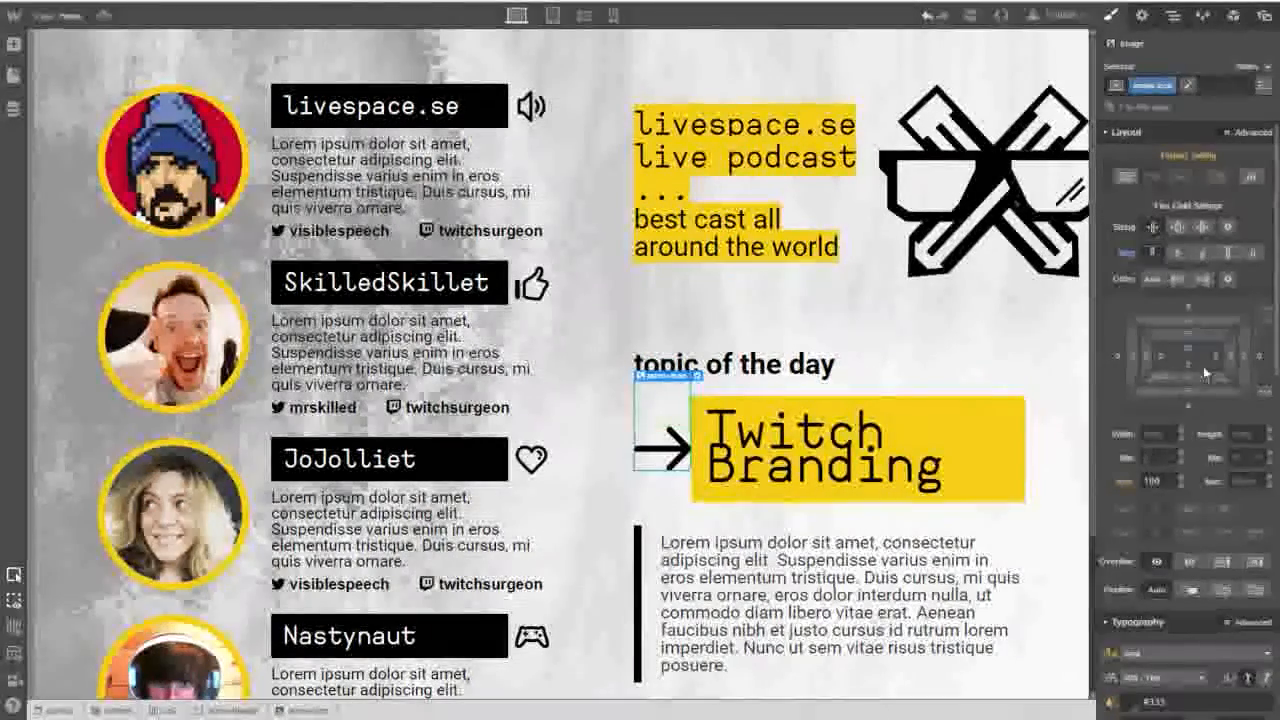
Give arrow-icon a negative left margin and a small right margin, placing the arrow just outside the yellow heading's left edge.
drag(1147, 356, 1060, 358)
click(1262, 357)
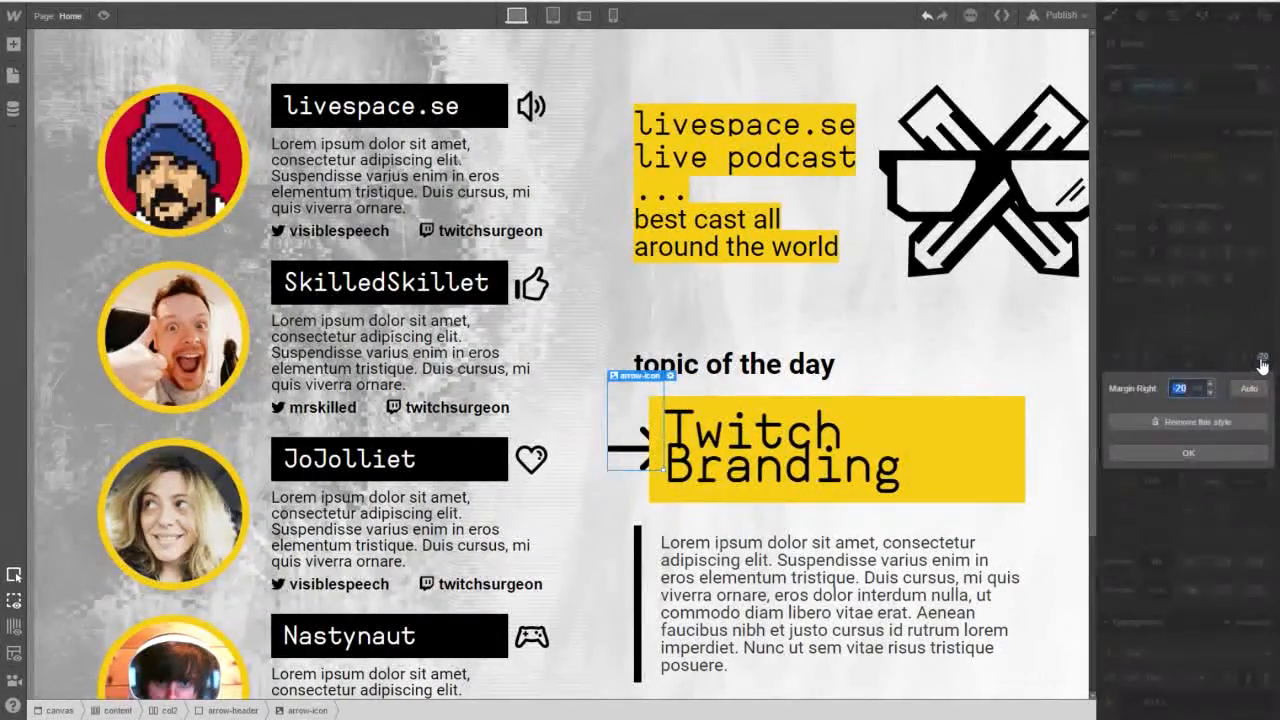
text(0)
key(Return)
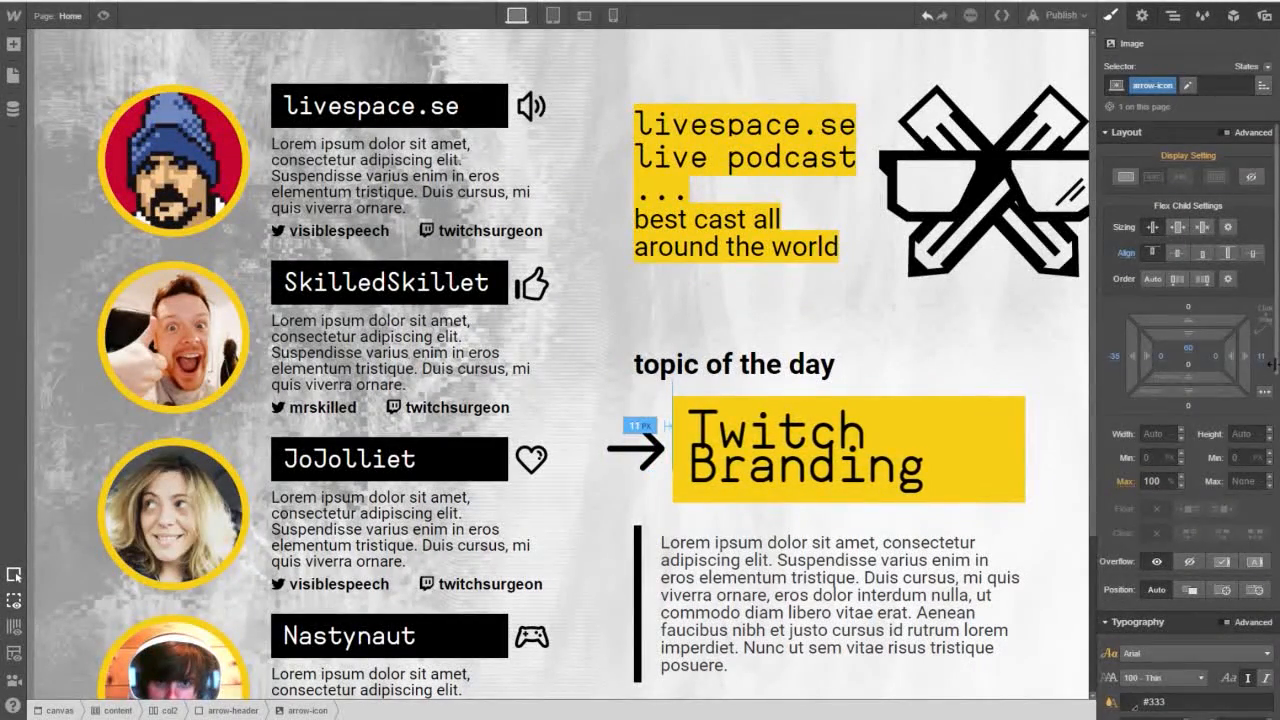
drag(1264, 365, 1278, 366)
drag(1132, 359, 1253, 360)
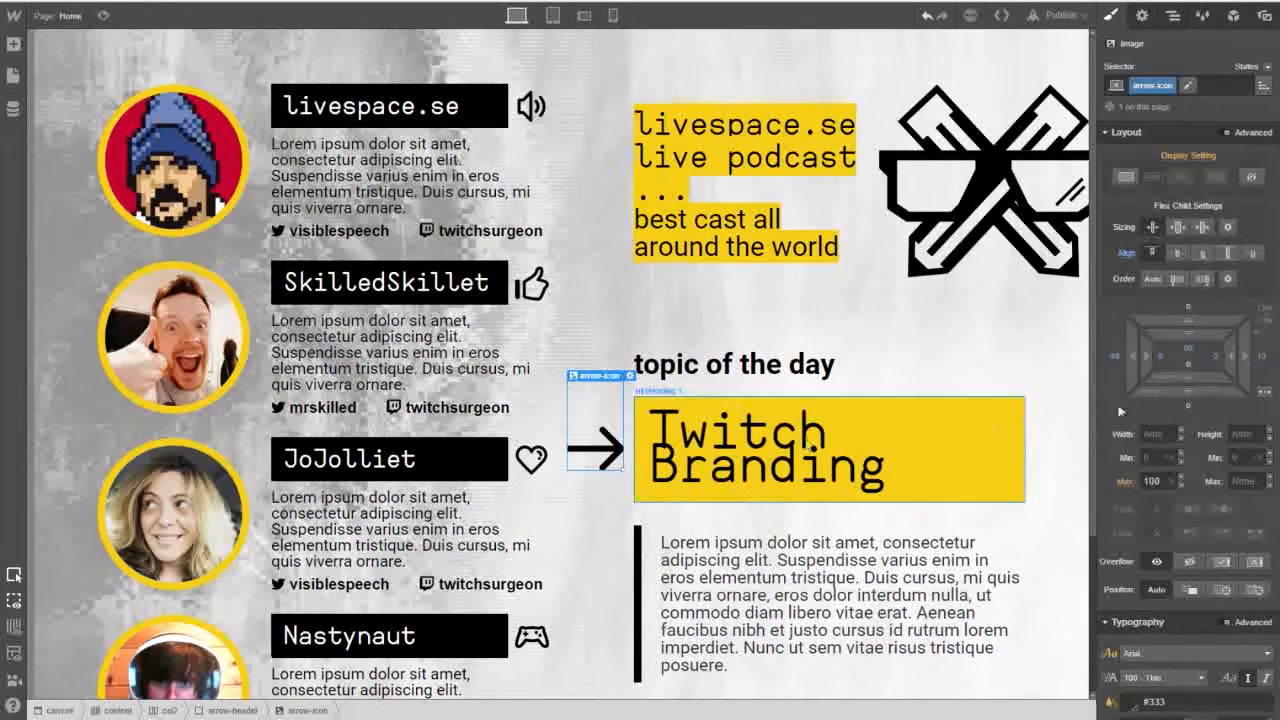
click(830, 555)
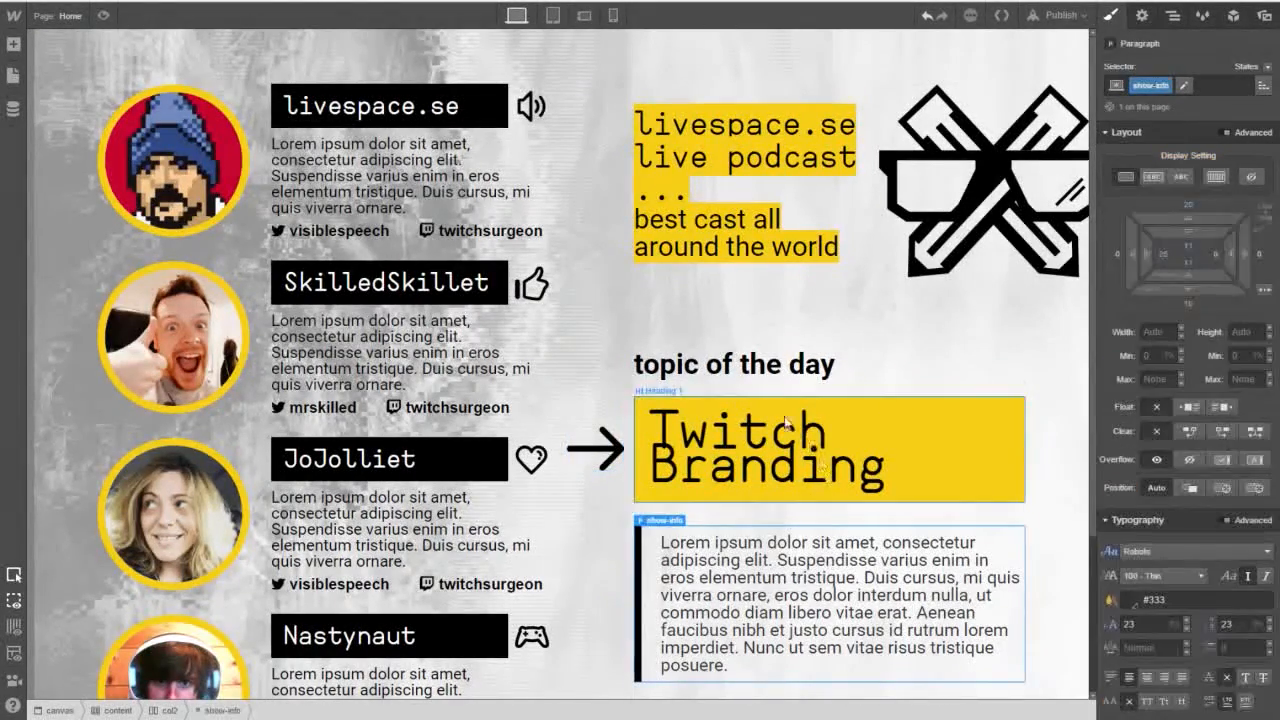
scroll(783, 321, down, 2)
scroll(790, 330, up, 2)
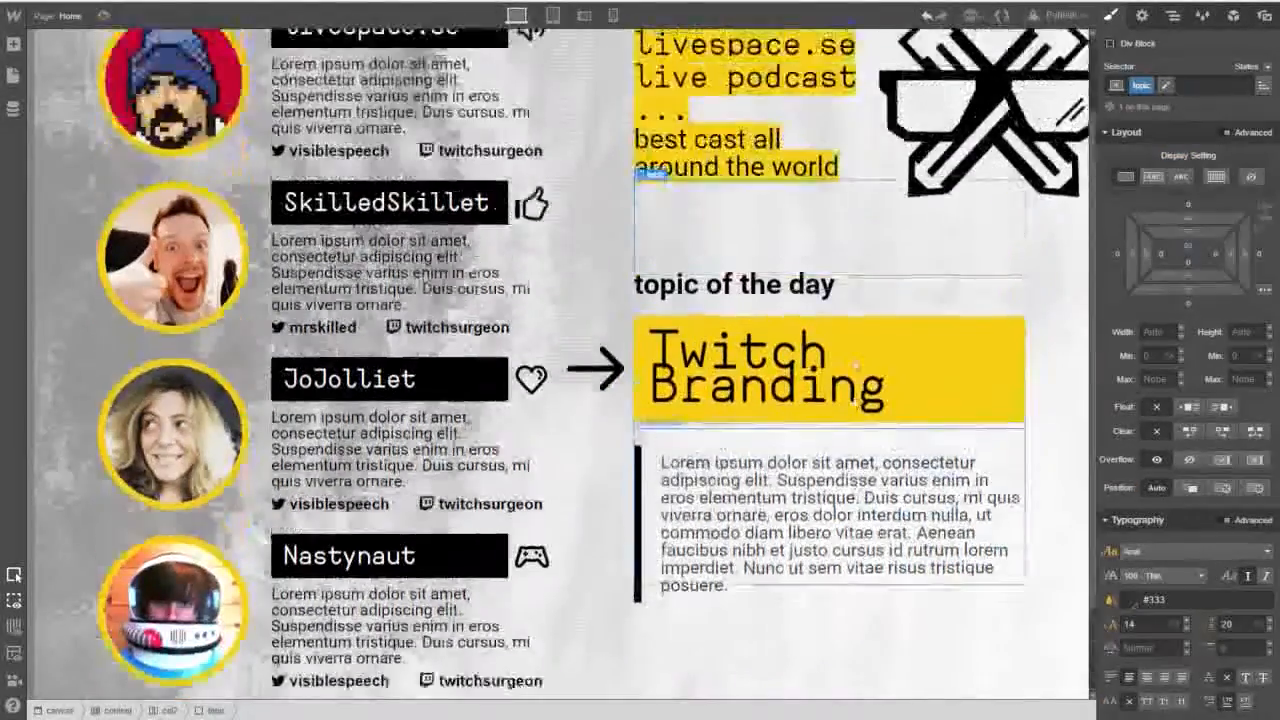
click(806, 345)
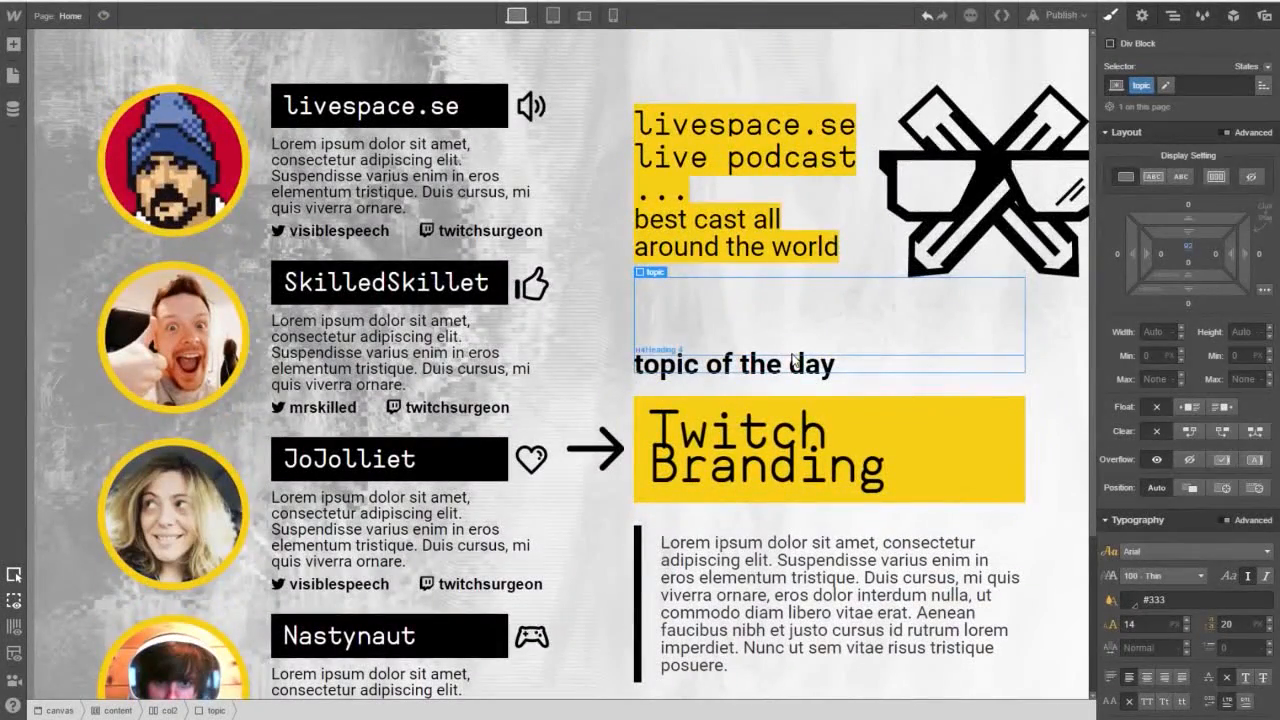
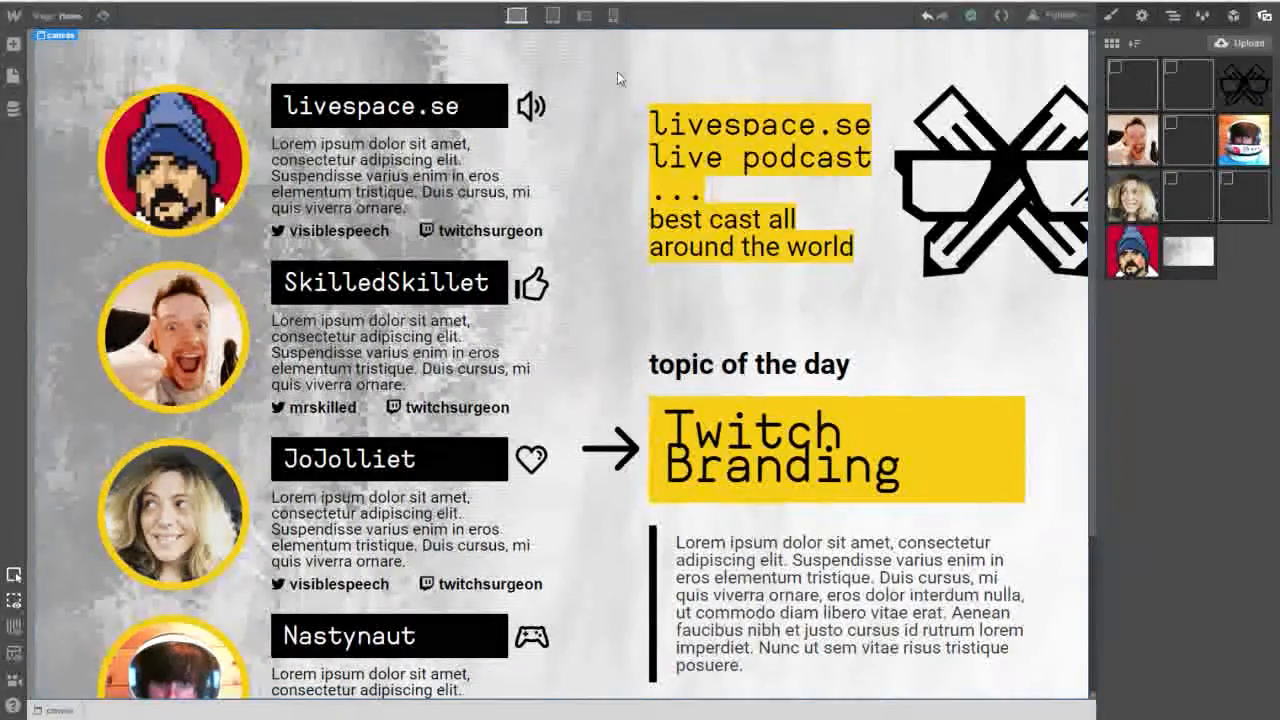
Swap the SkilledSkillet profile picture for the blonde woman's photo from the assets and switch it back to the thumbs-up man's photo.
click(145, 140)
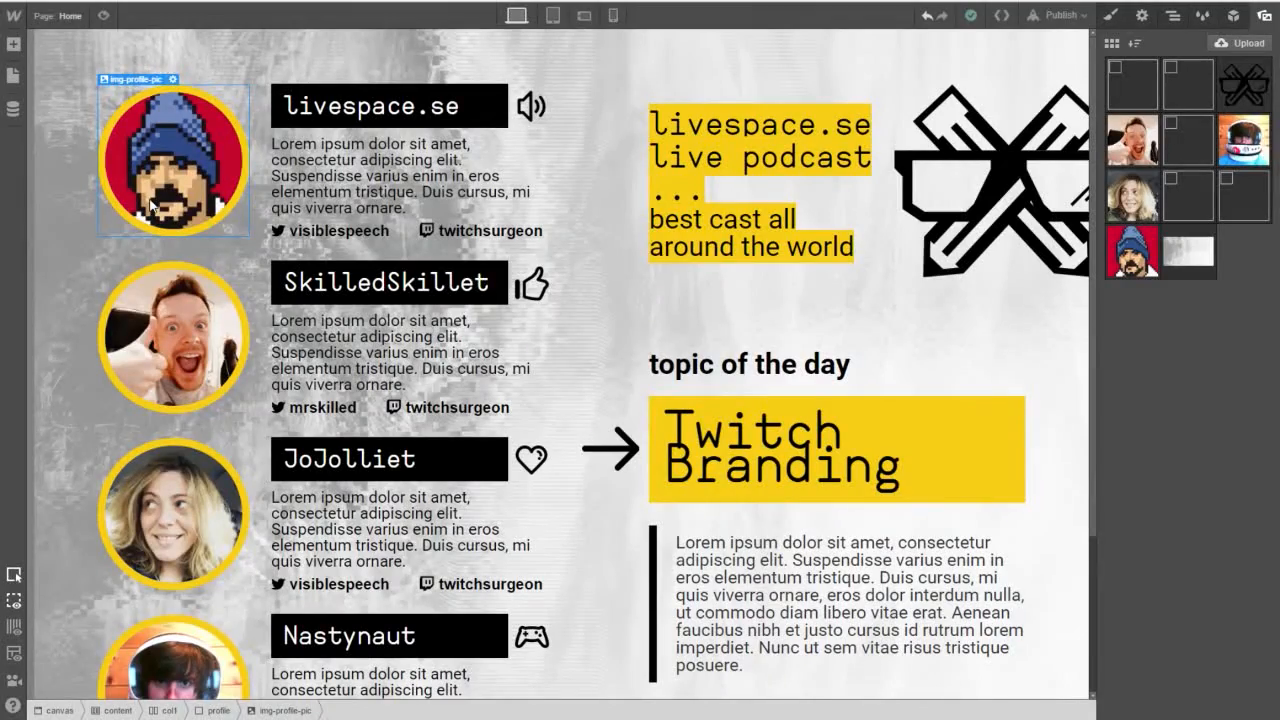
click(196, 376)
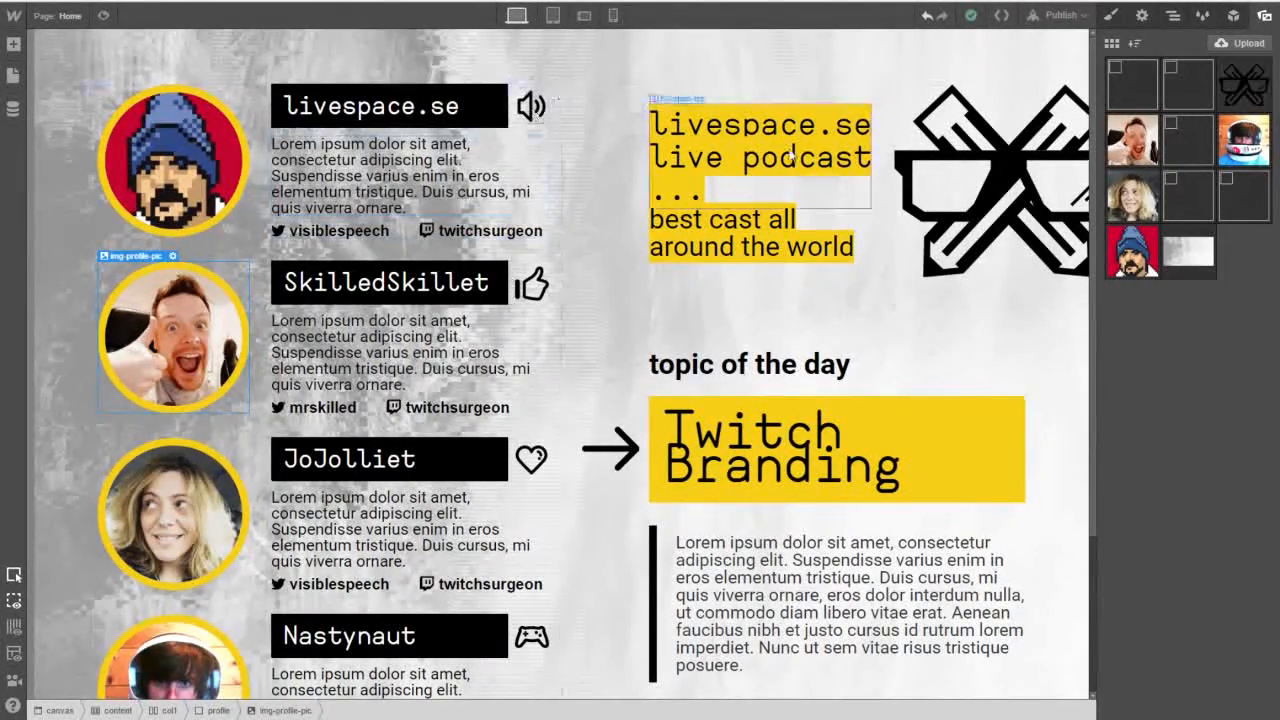
click(1128, 206)
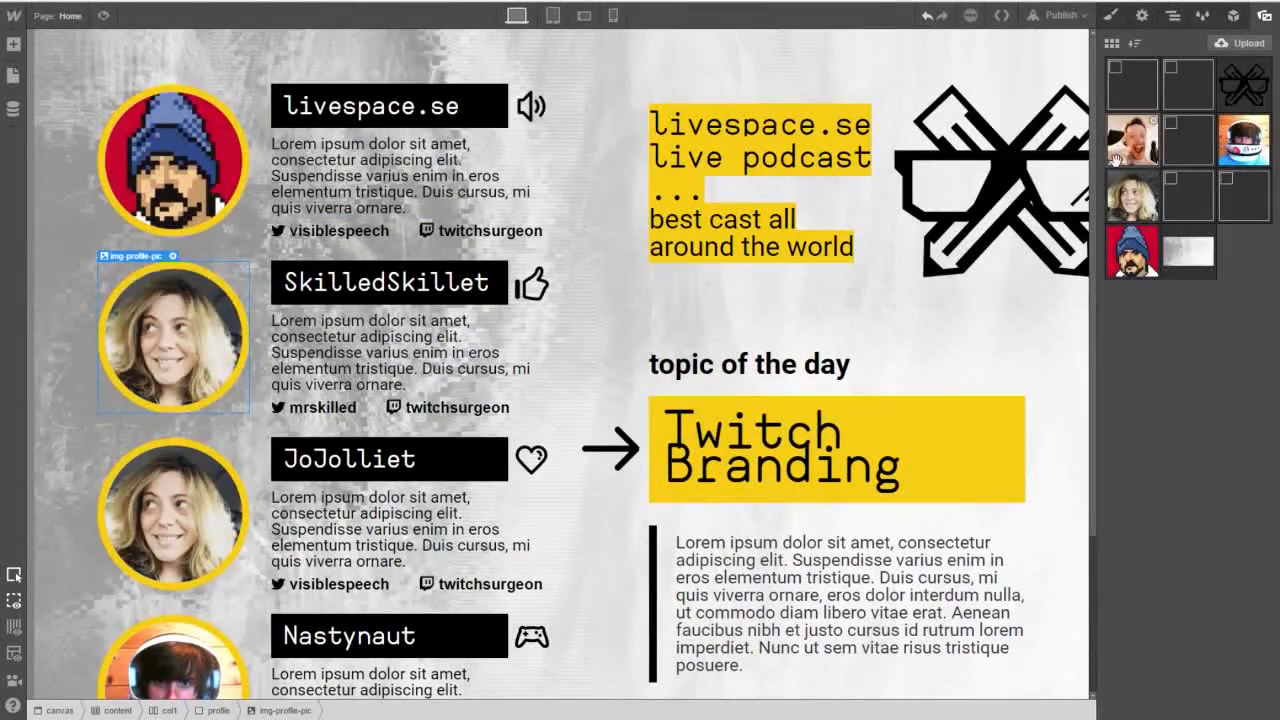
click(1117, 158)
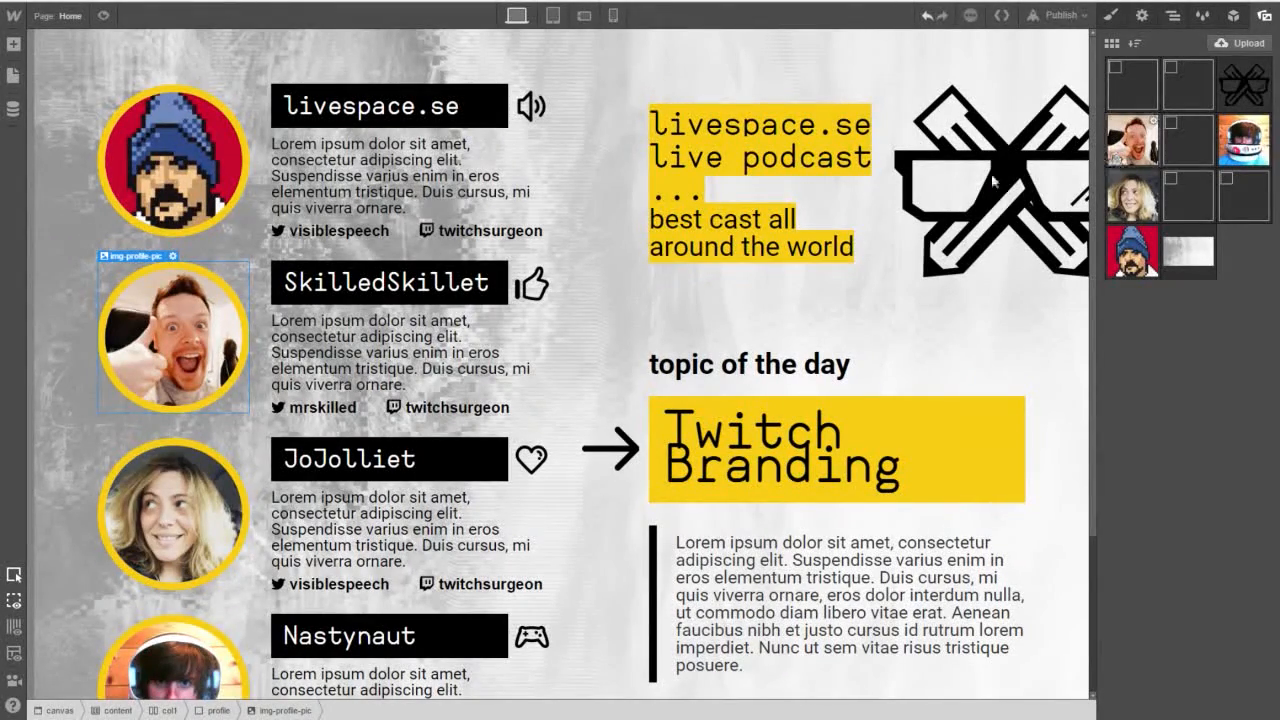
Replace the first profile's placeholder description with the host's first name followed by "is super cool".
double_click(482, 192)
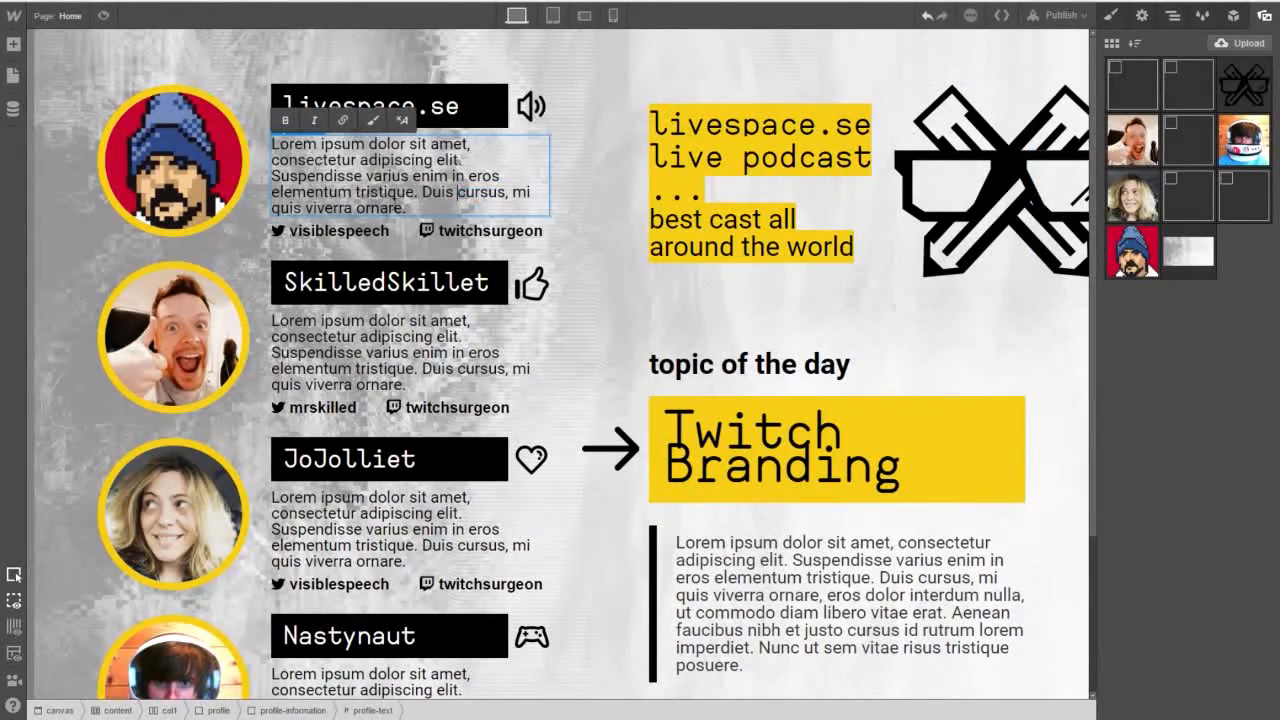
drag(420, 207, 447, 129)
text(da)
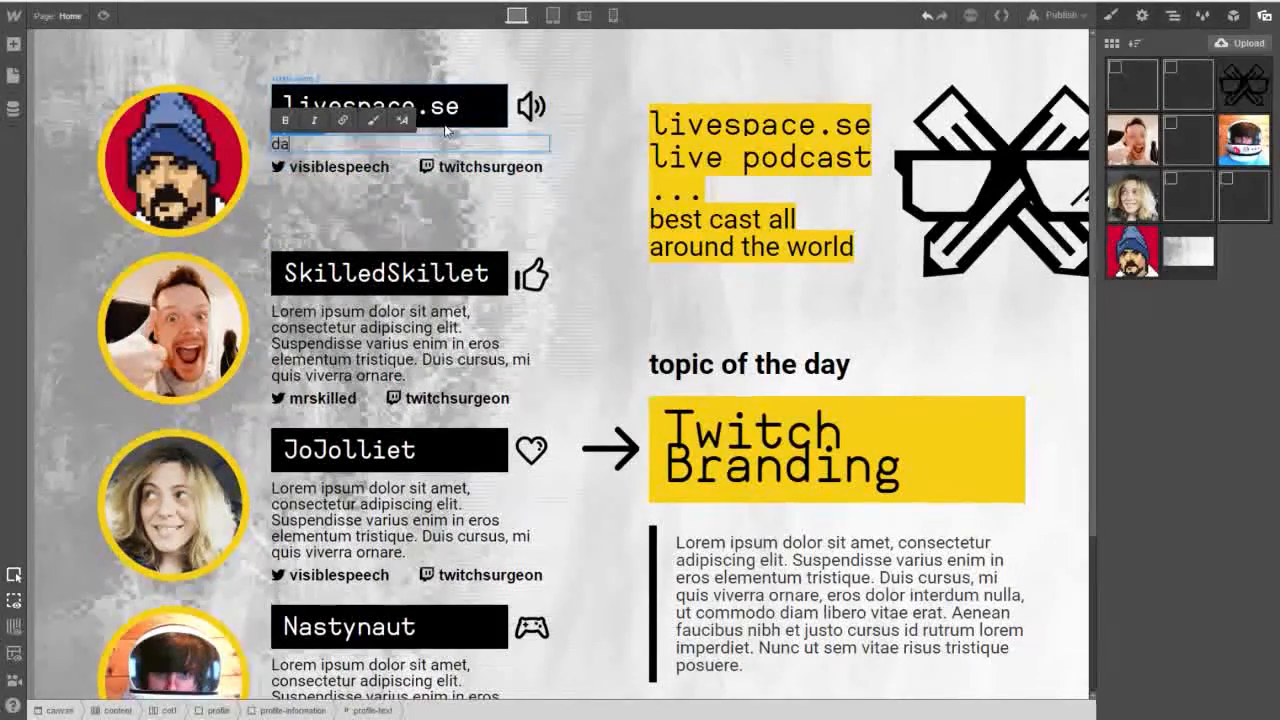
text(niel is super )
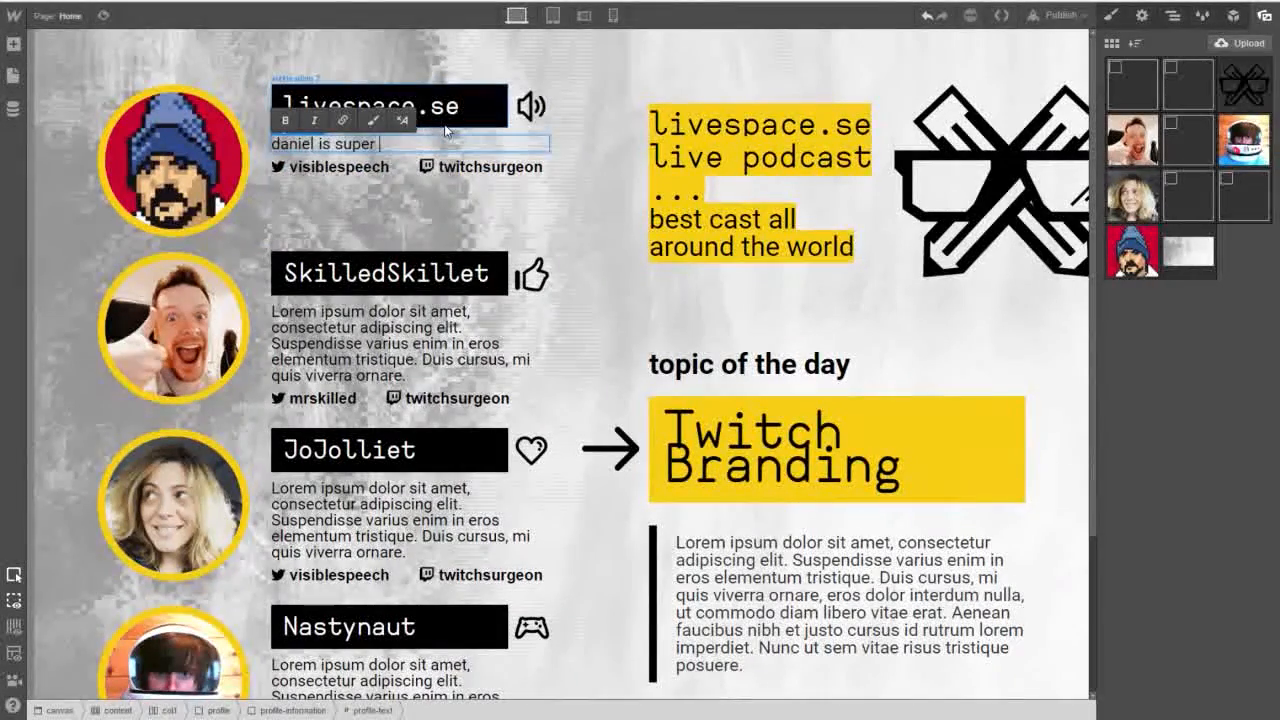
text(cool... not)
Replace the first profile's heading text with the host's first name followed by "cool".
click(457, 113)
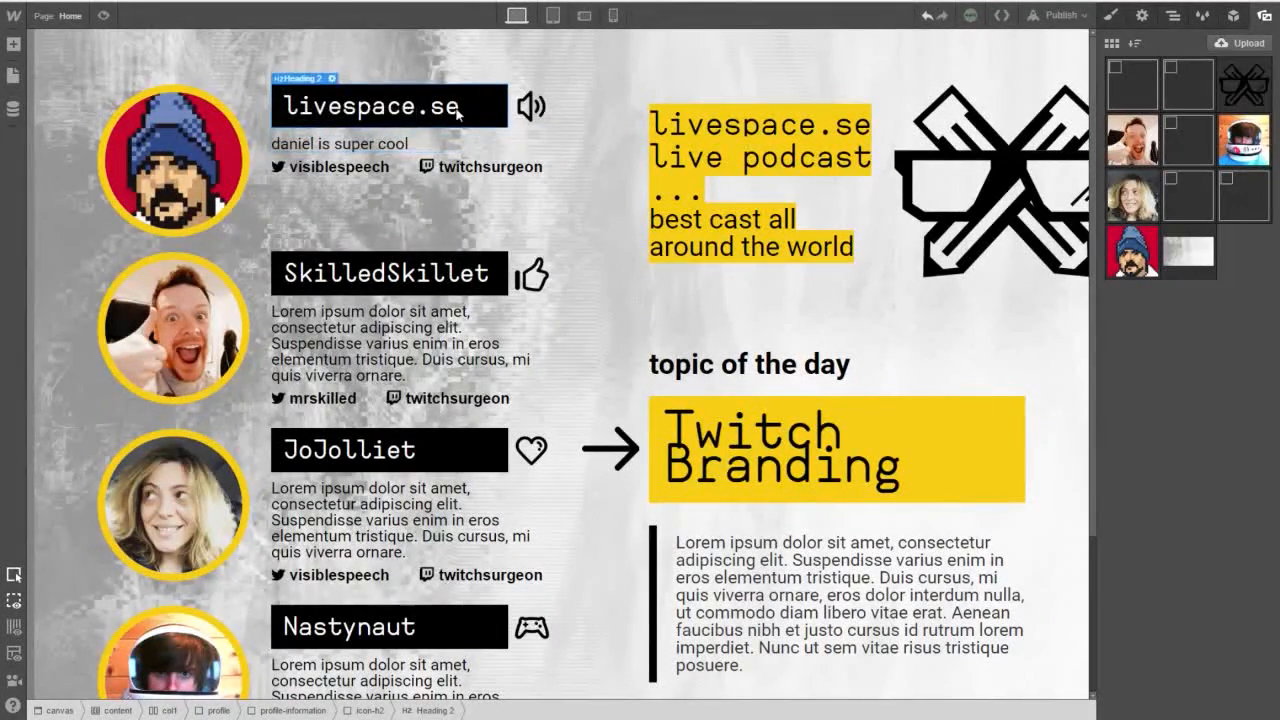
double_click(457, 113)
drag(463, 108, 225, 101)
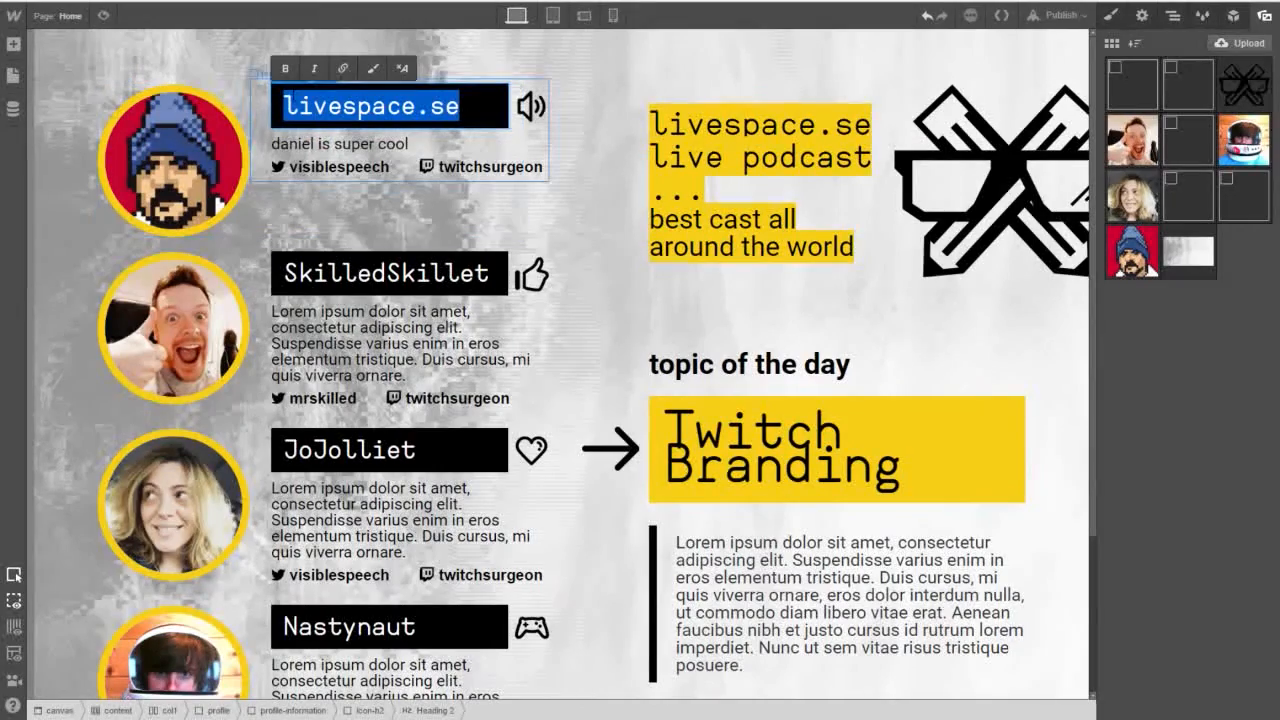
text(daniel)
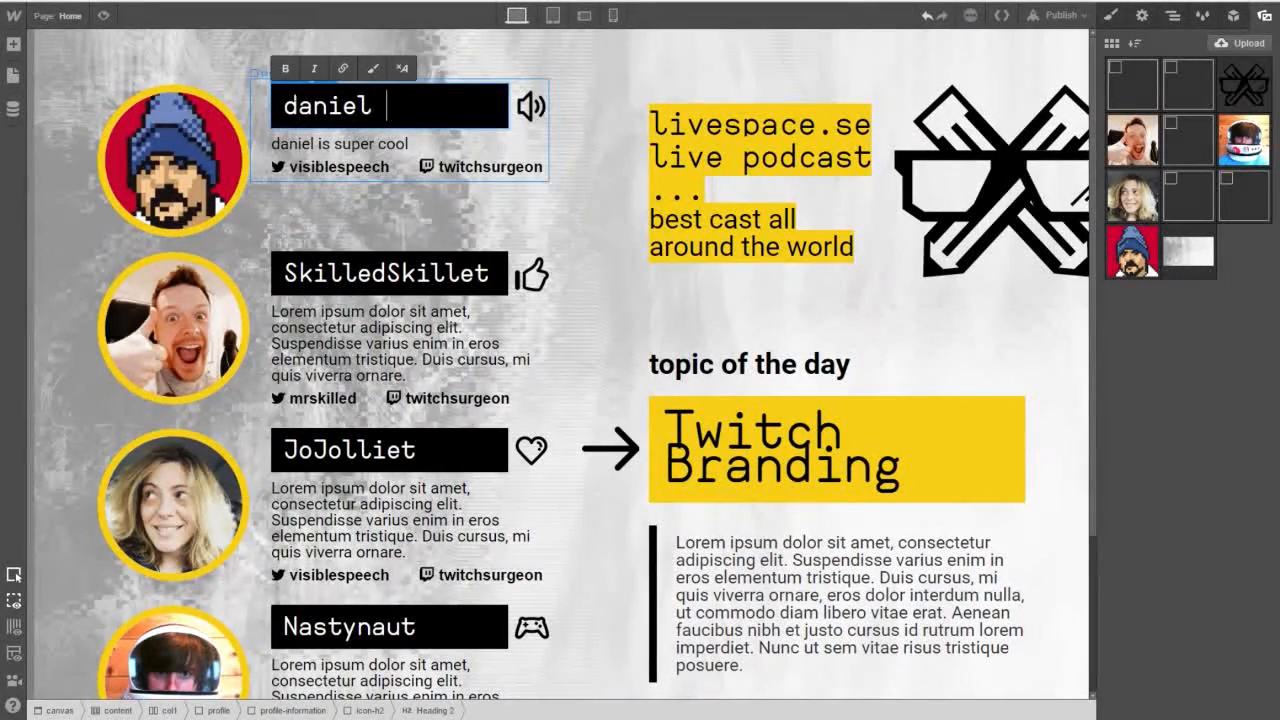
text( cool)
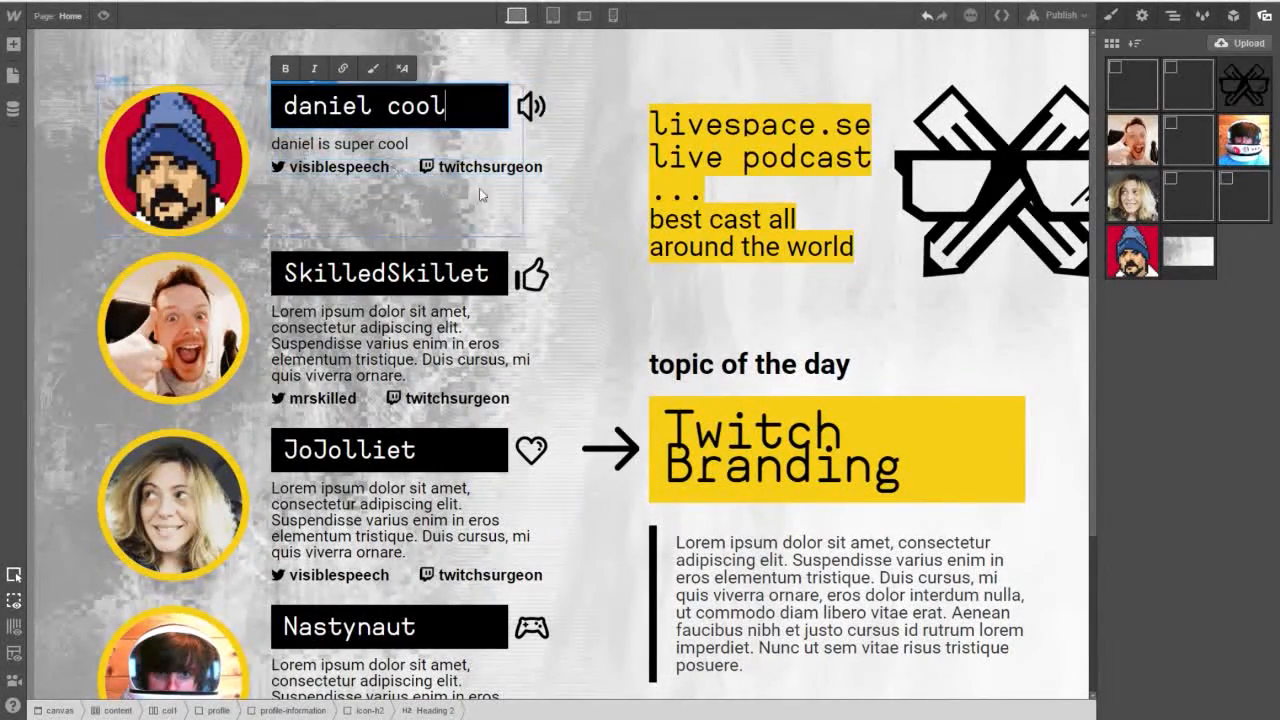
click(567, 181)
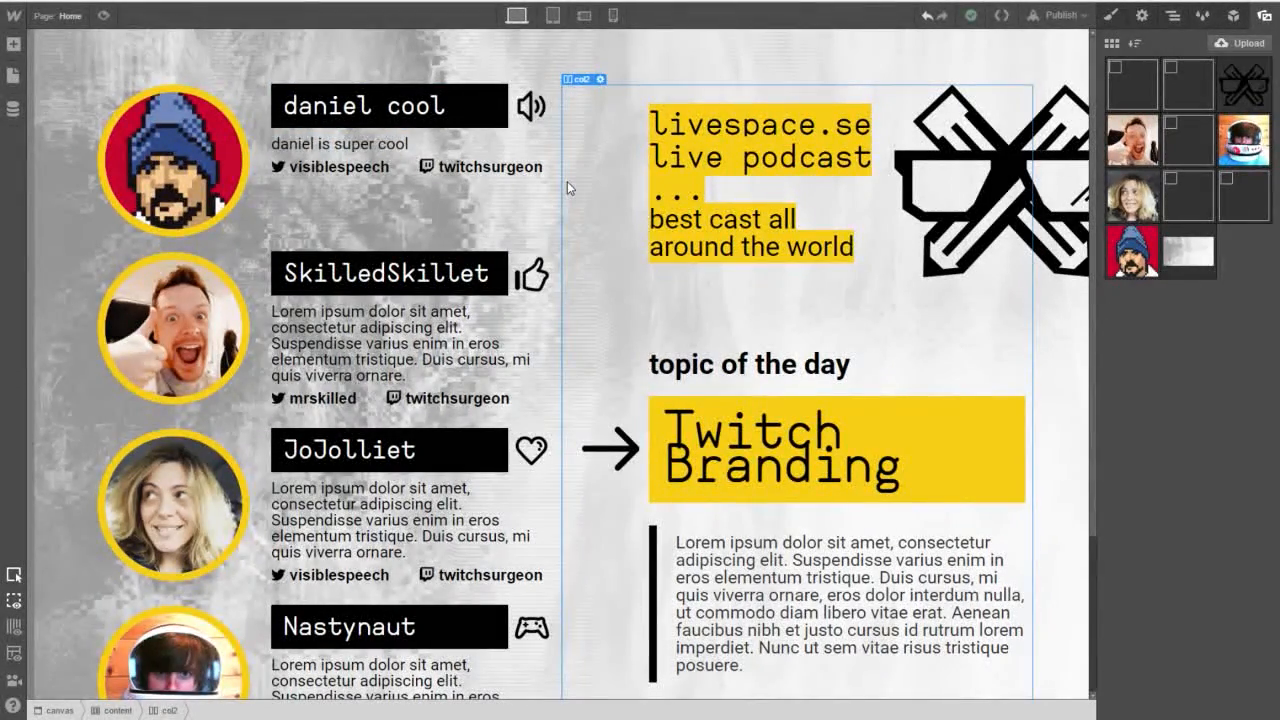
Replace the Twitch Branding heading text with "Eating Fish".
scroll(760, 450, down, 1)
double_click(770, 390)
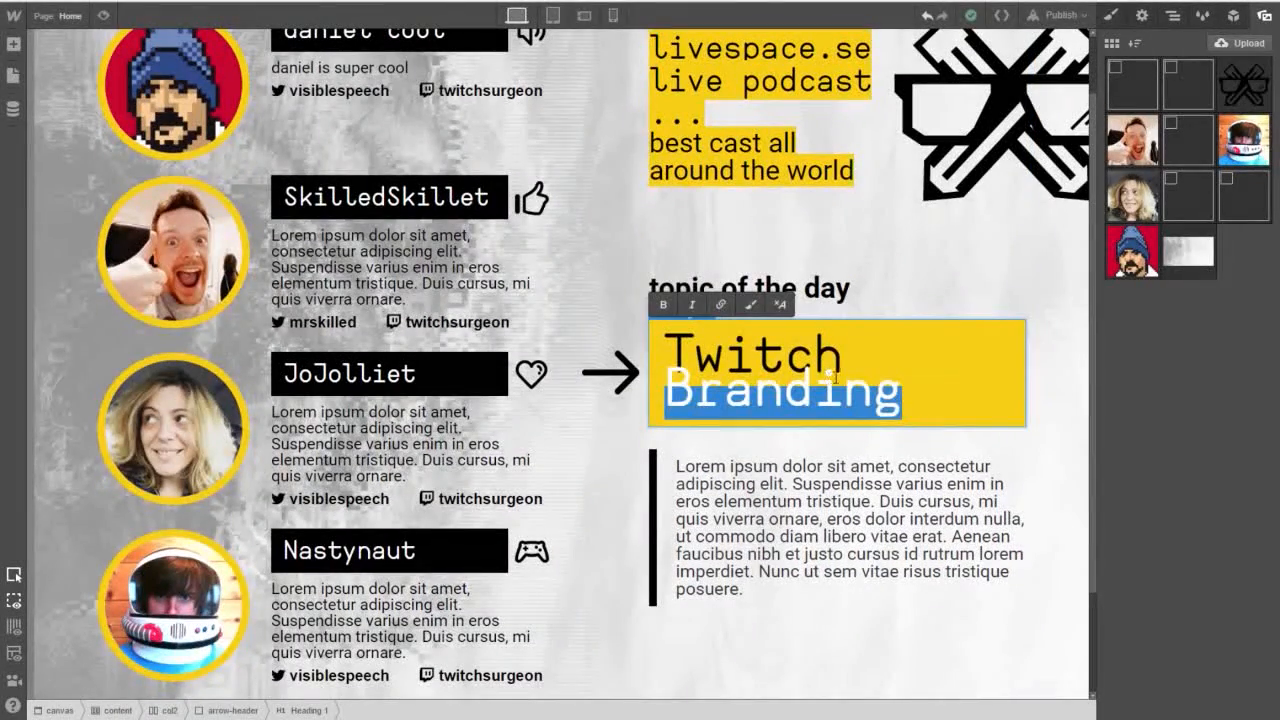
drag(914, 394, 678, 340)
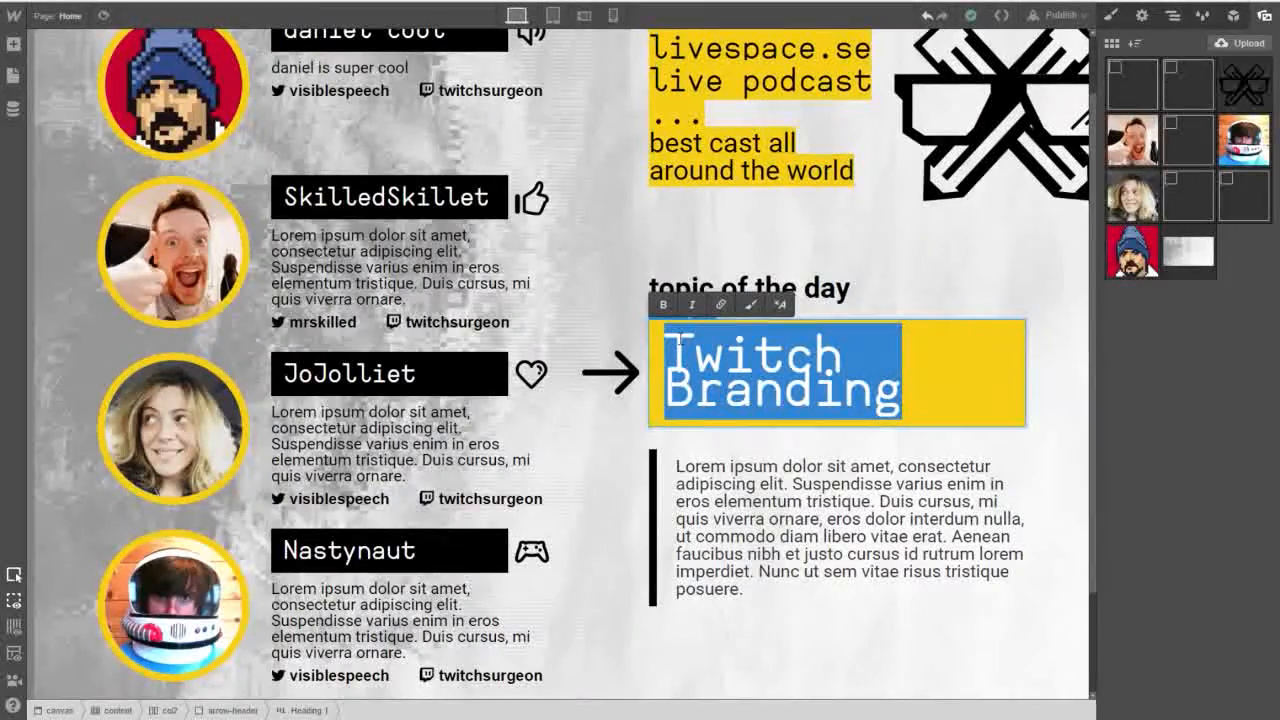
text(Eating Fish)
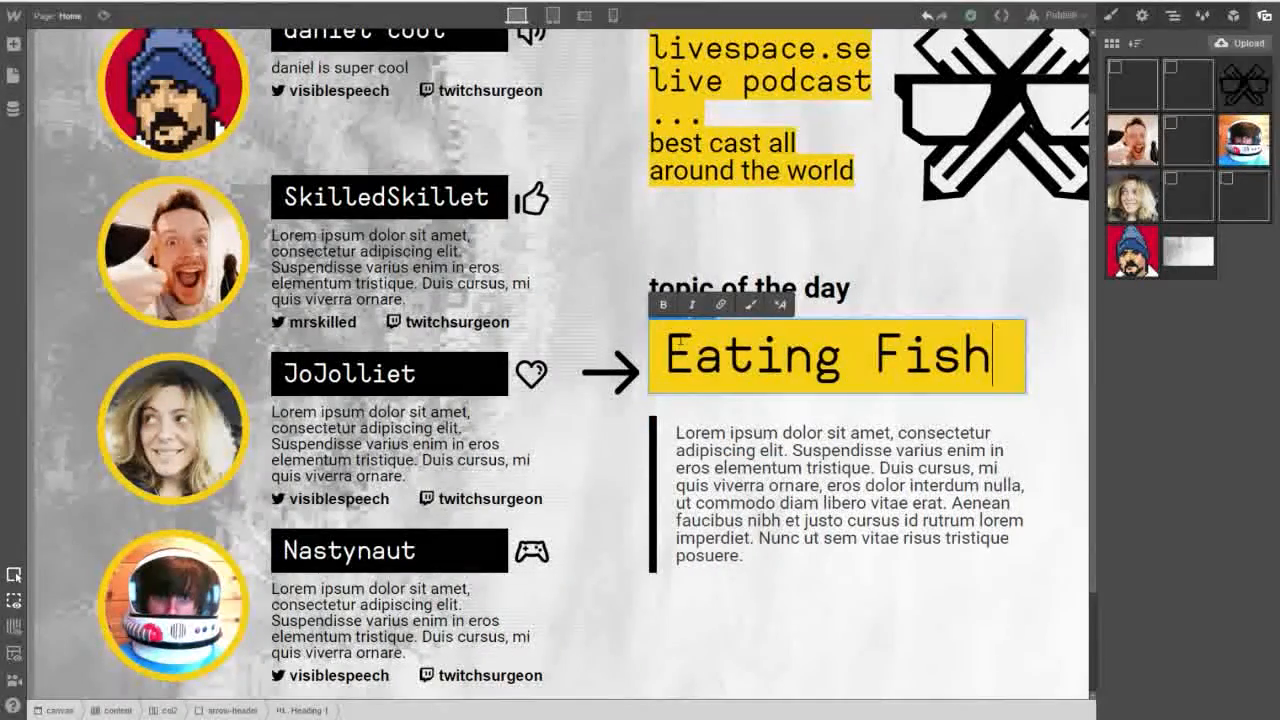
Change the yellow topic heading's text to "Fish n Chops".
key(ctrl+a)
text(Fis)
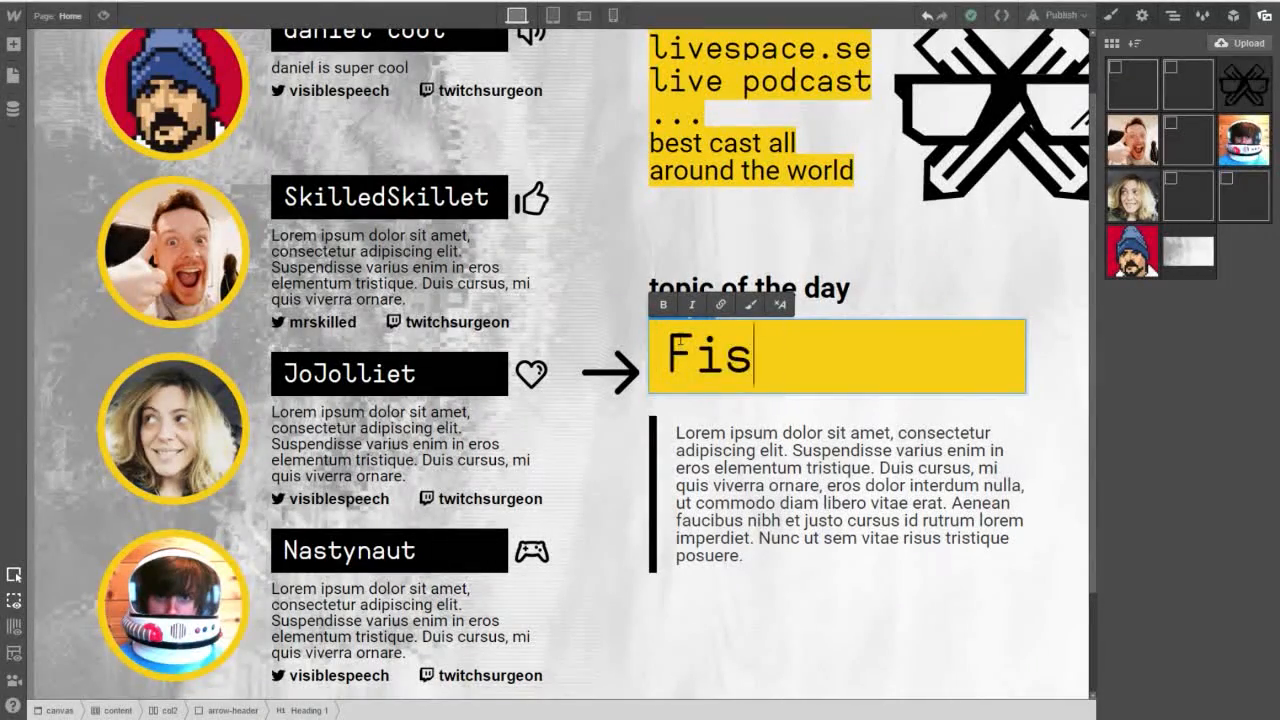
text(h n )
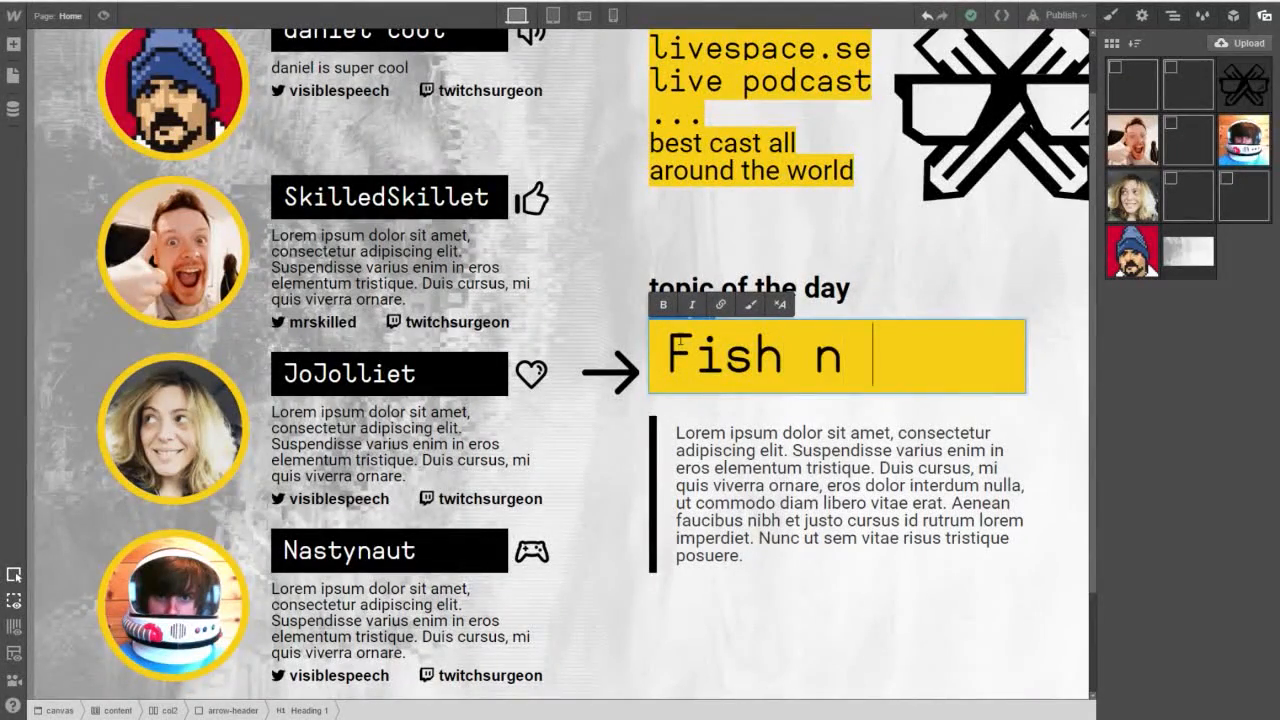
text(CHip)
key(BackSpace)
key(BackSpace)
key(BackSpace)
text(hop)
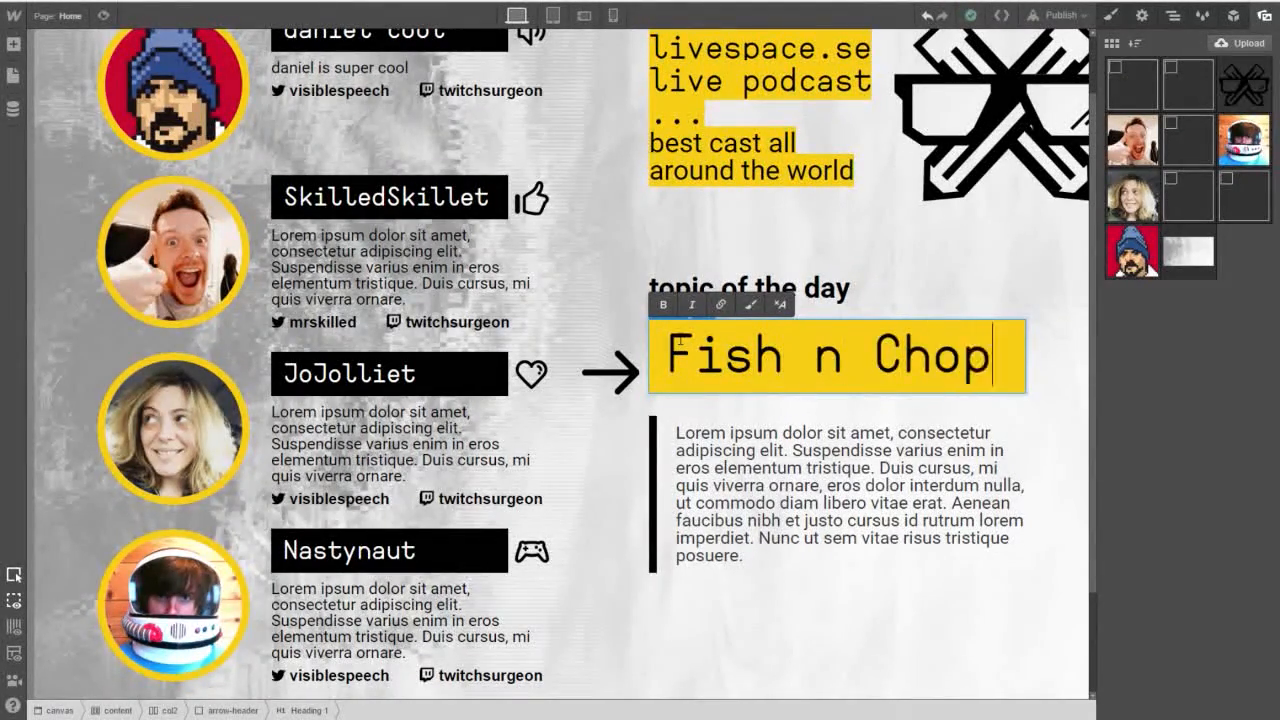
key(BackSpace)
key(BackSpace)
text(ip)
key(BackSpace)
key(BackSpace)
text(ops)
key(Escape)
Add the line "And yeahhhhhh. That's it folks." after a blank line at the end of the topic description paragraph.
double_click(737, 503)
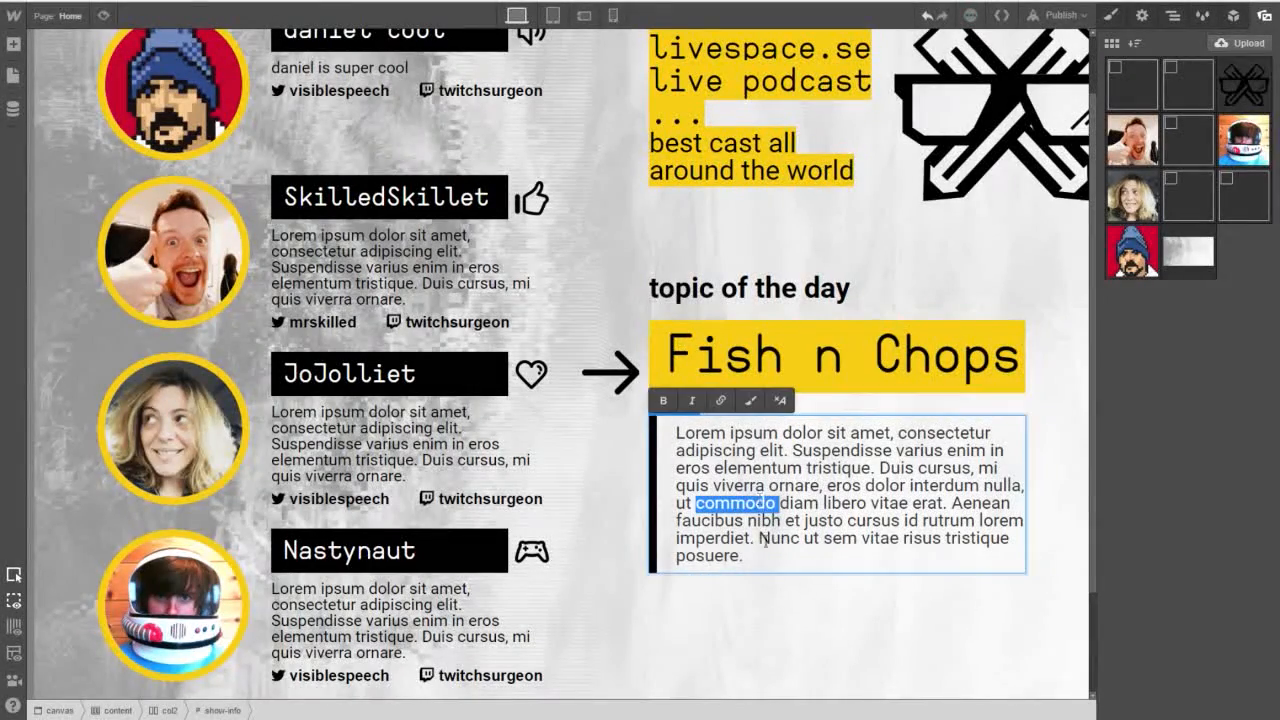
click(759, 558)
mouse_move(760, 558)
mouse_down()
mouse_move(678, 450)
mouse_move(780, 559)
mouse_up()
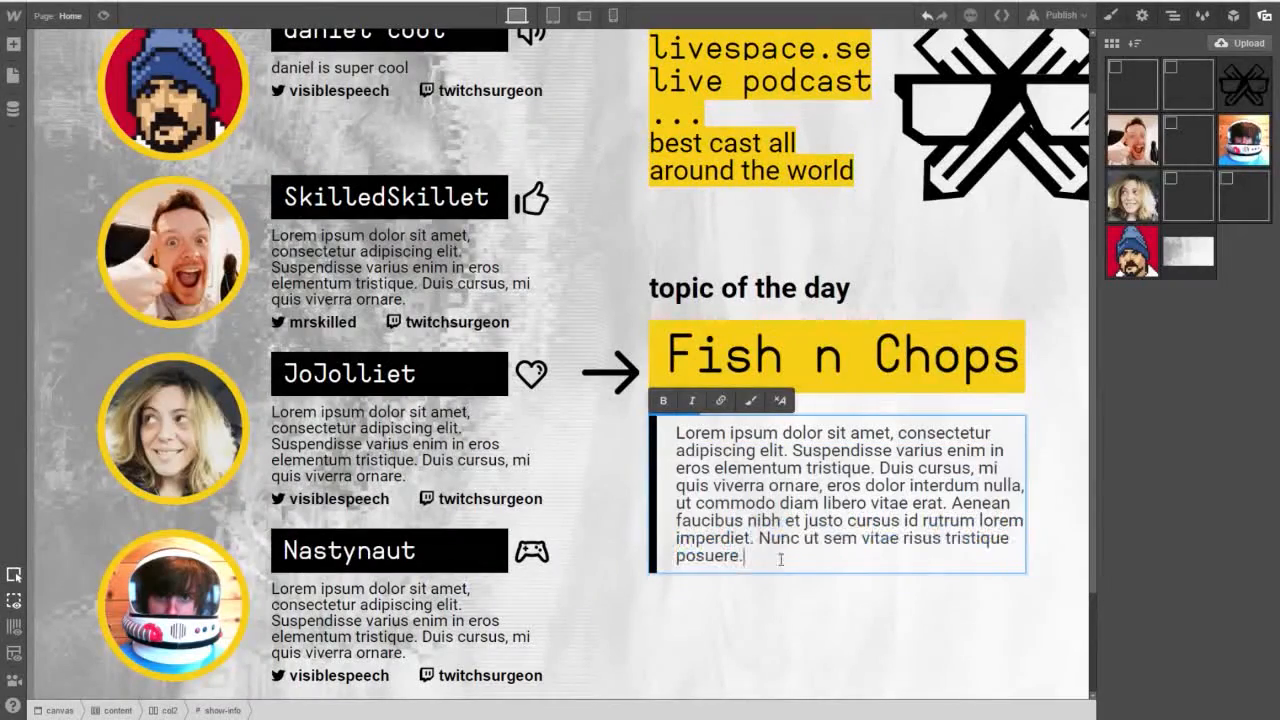
key(Return)
key(Return)
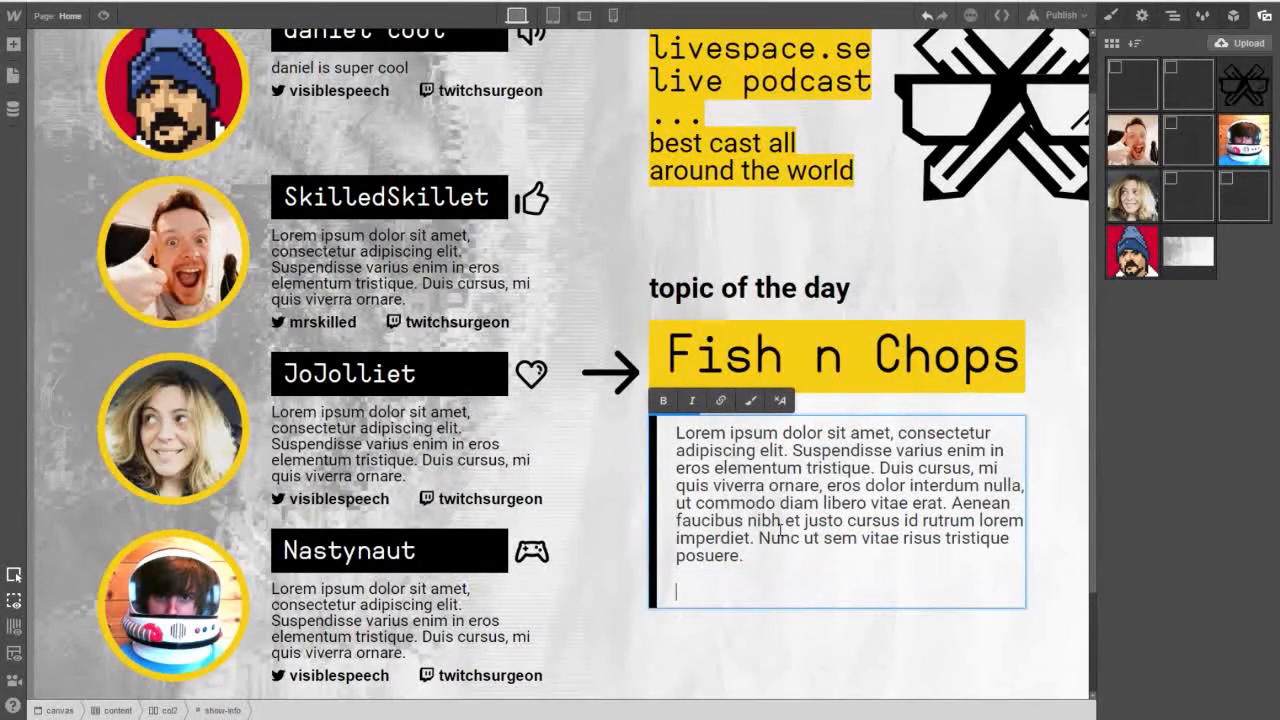
text(And yeahhhhhh)
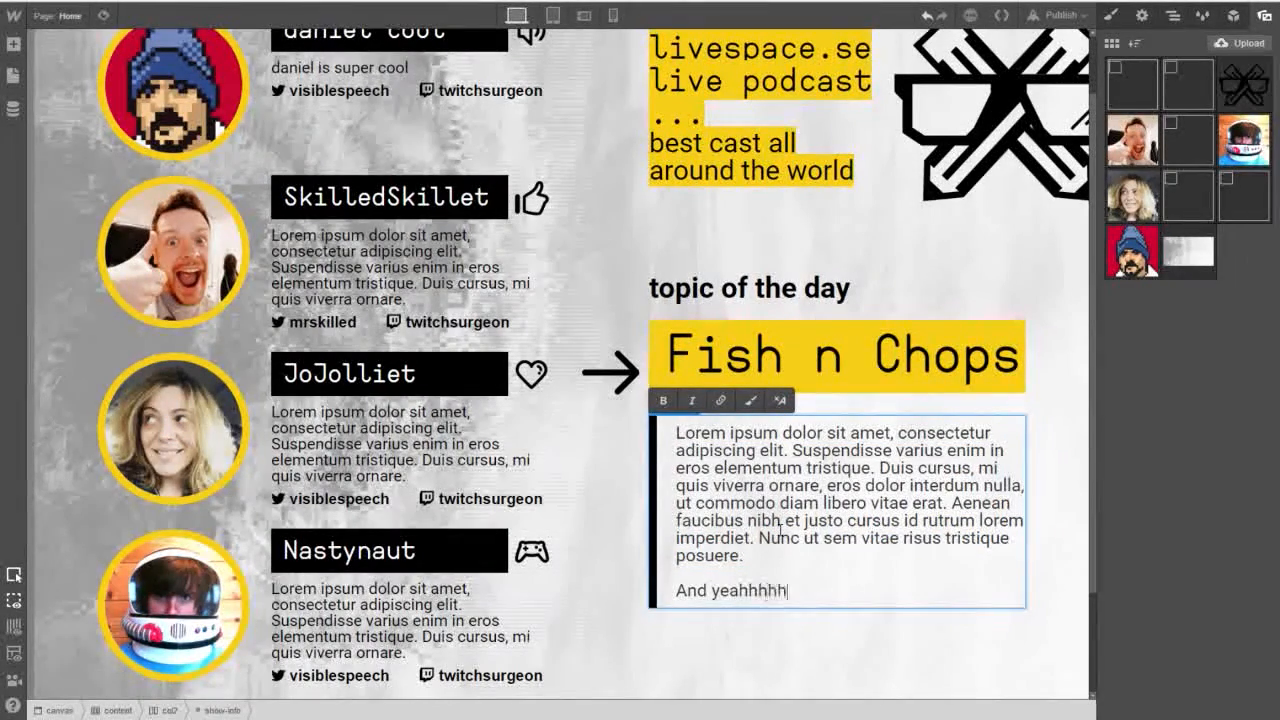
text(. That's it fol)
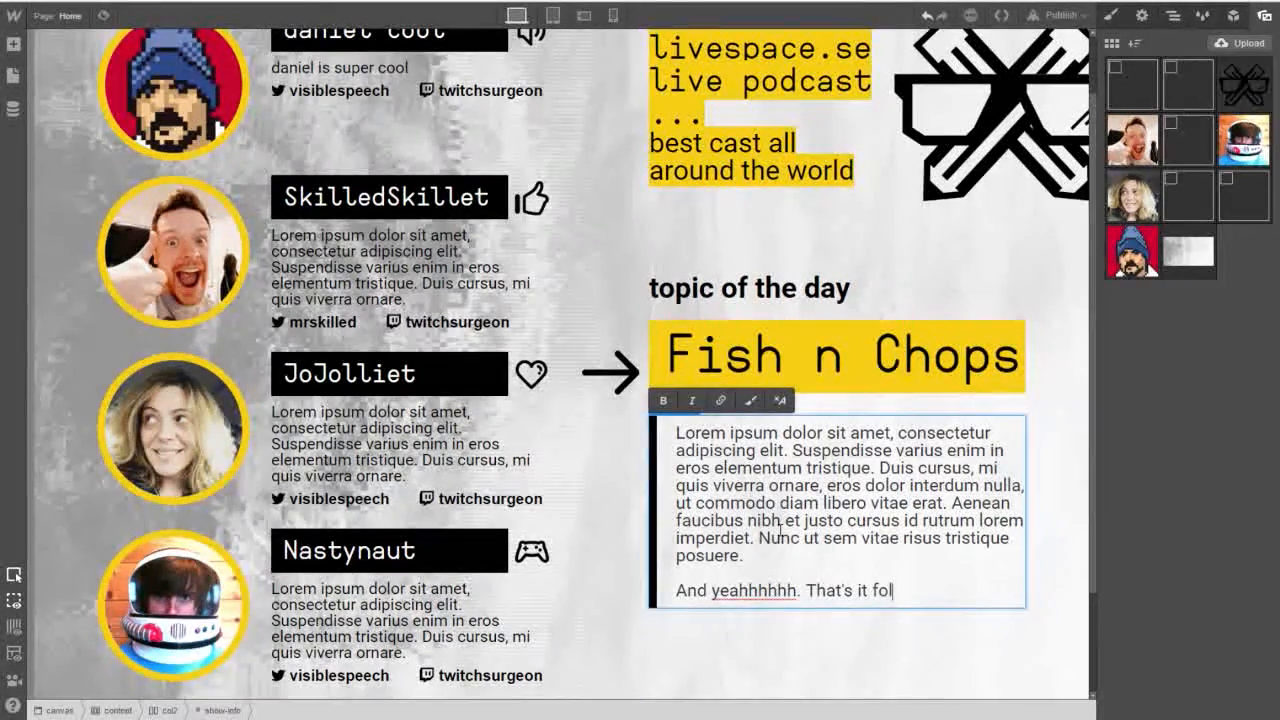
click(735, 232)
Swap the logo image for the thumbs-up man's photo from the assets and switch it back to the crossed-pencils glasses logo.
scroll(710, 178, up, 1)
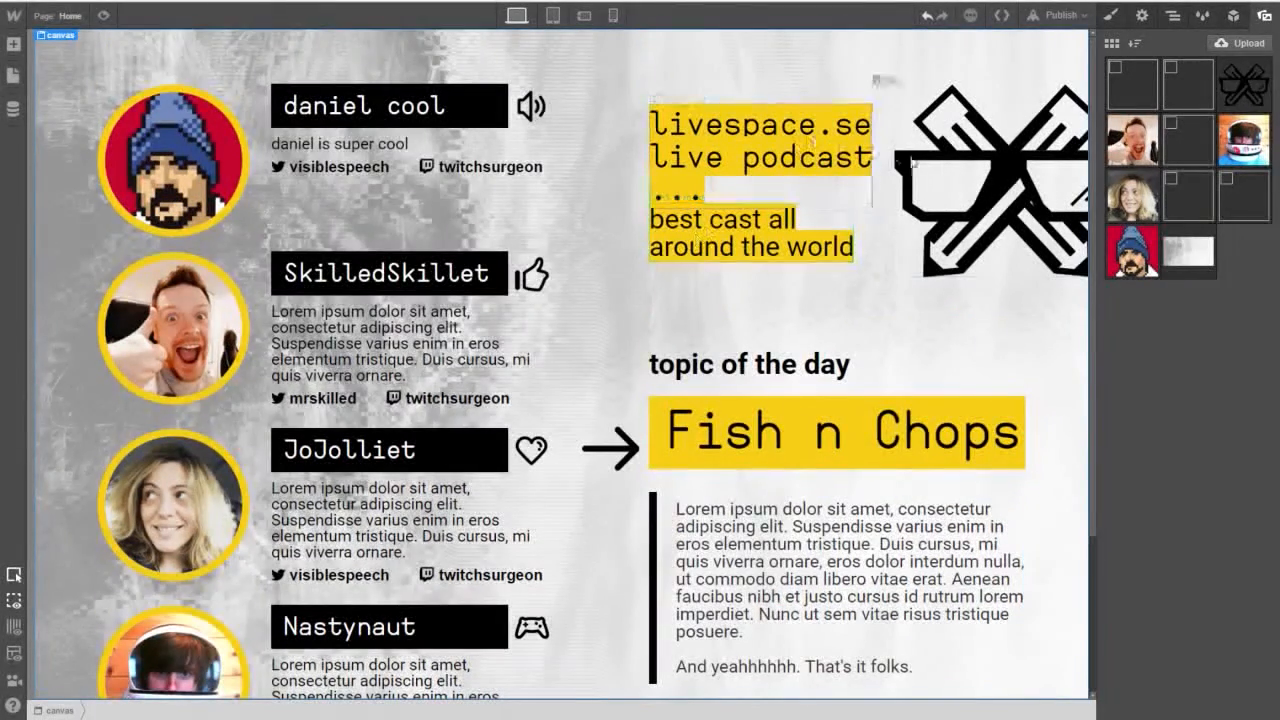
click(985, 170)
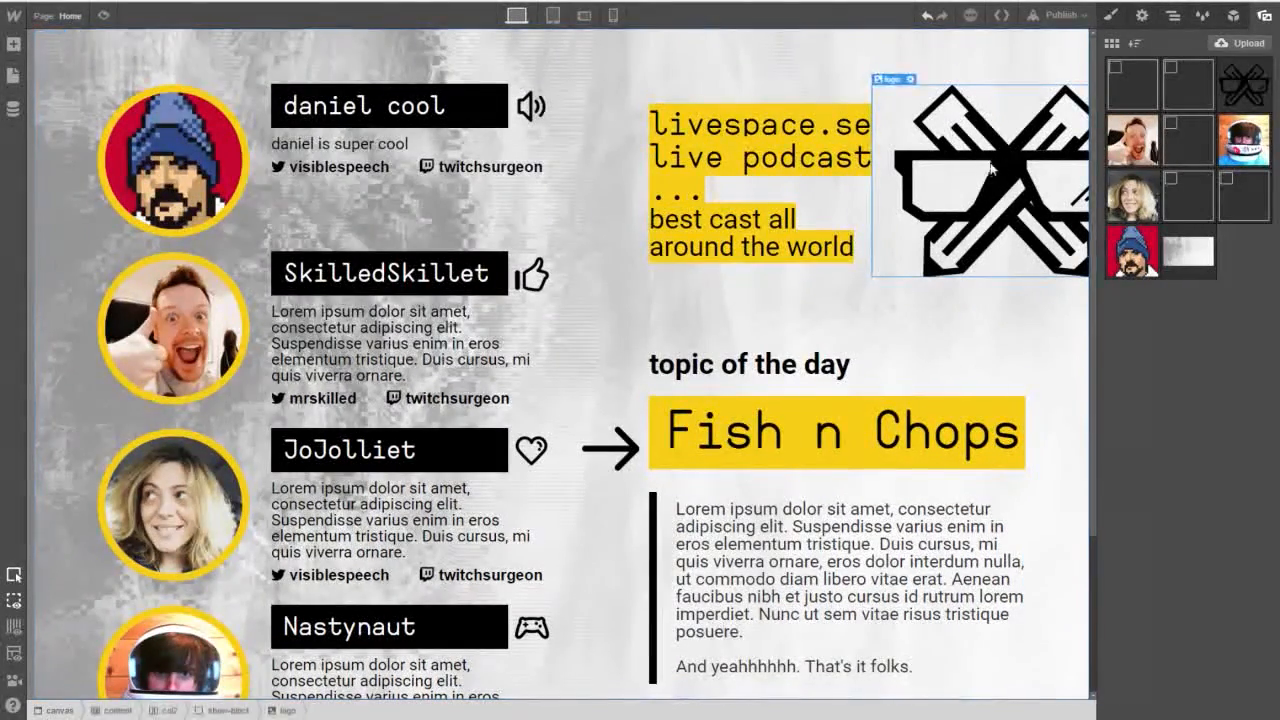
click(1136, 143)
click(1243, 85)
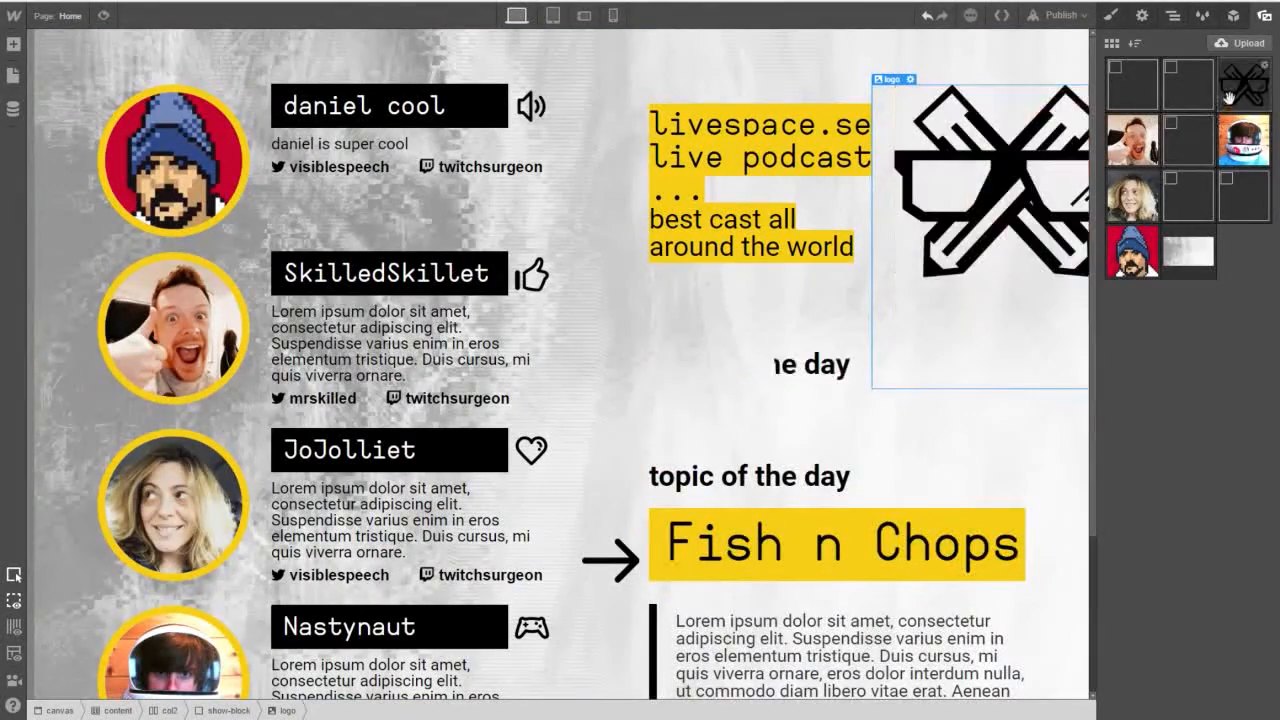
click(591, 231)
scroll(593, 206, down, 3)
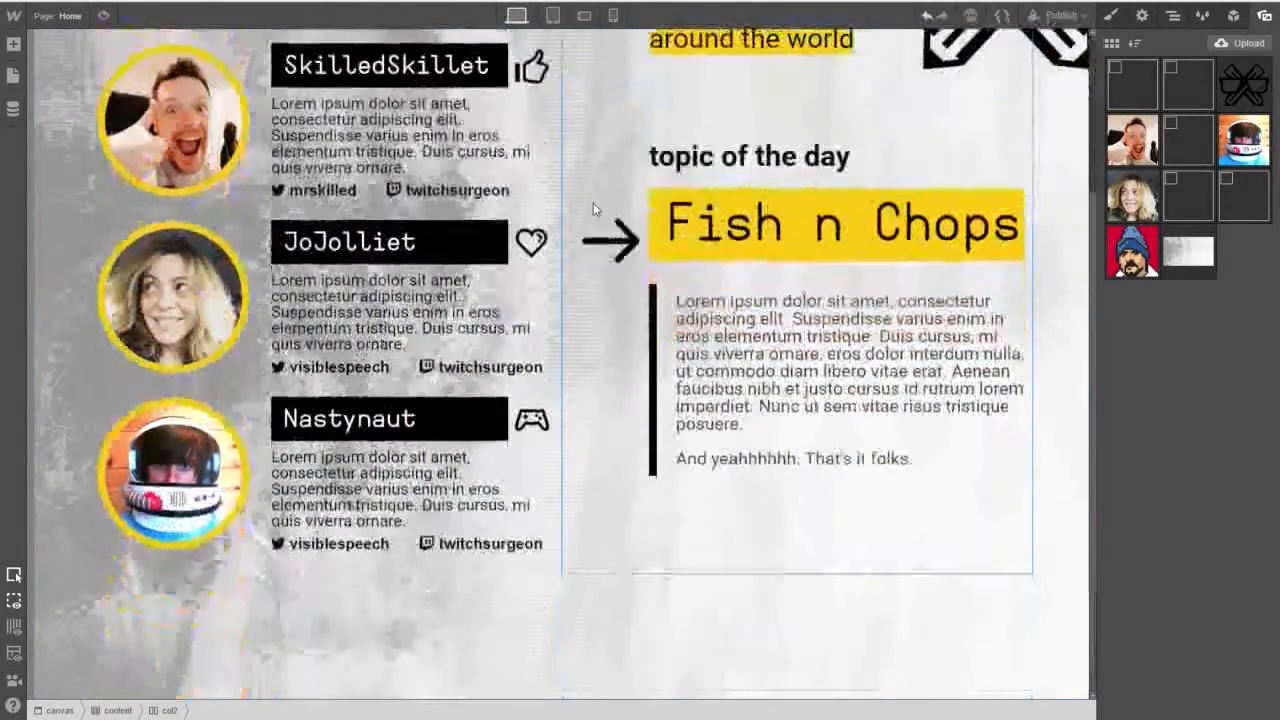
scroll(435, 452, up, 3)
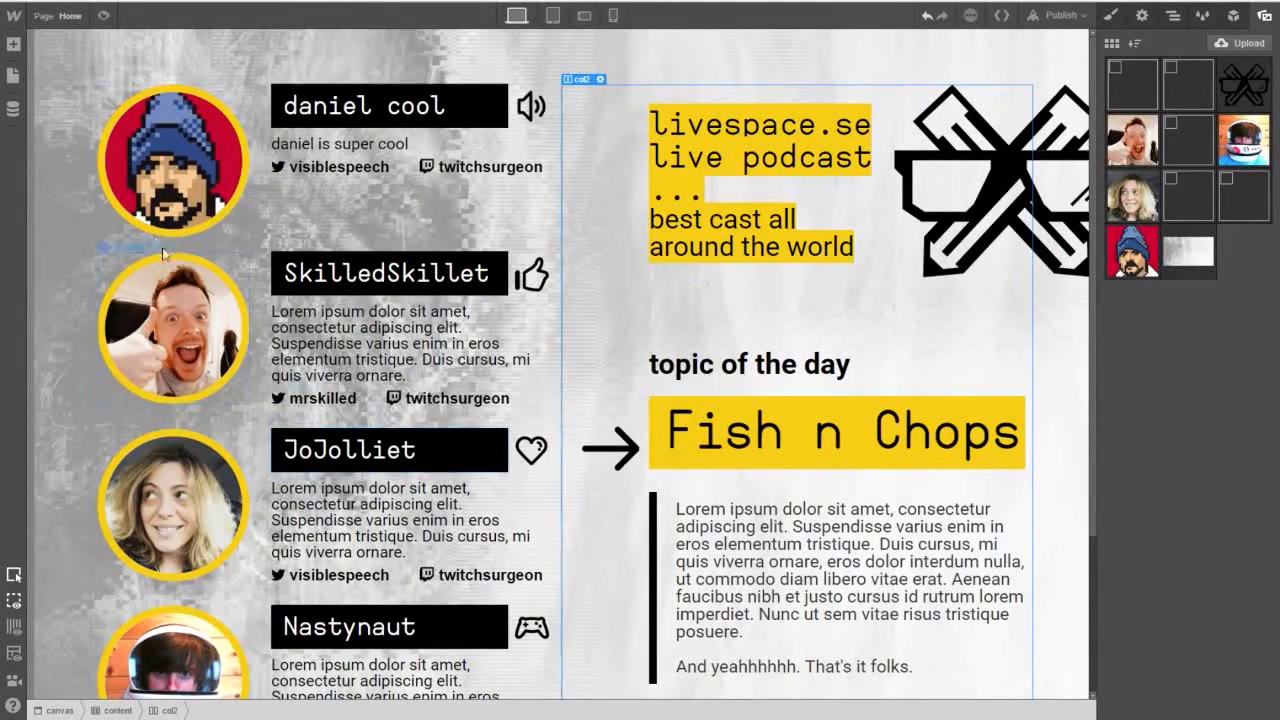
Insert a Background Video element between the Fish n Chops heading and its description and start uploading a video file.
click(13, 44)
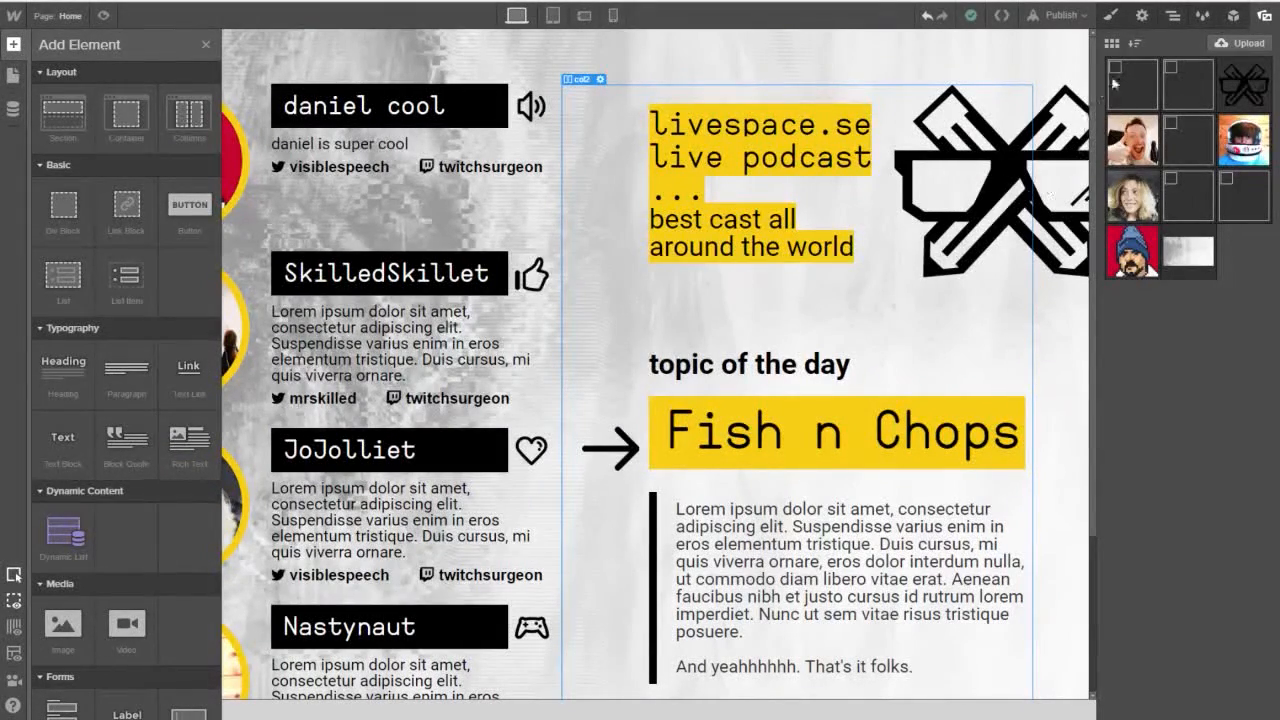
click(1142, 16)
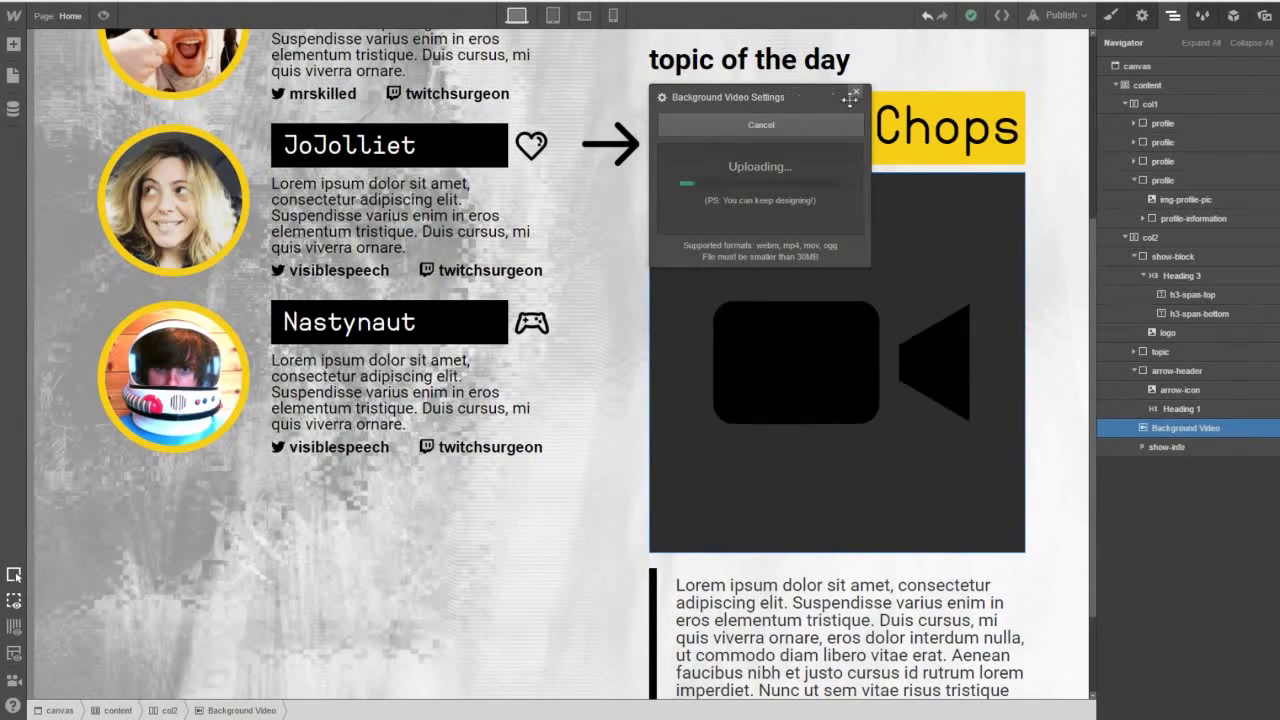
drag(849, 99, 458, 294)
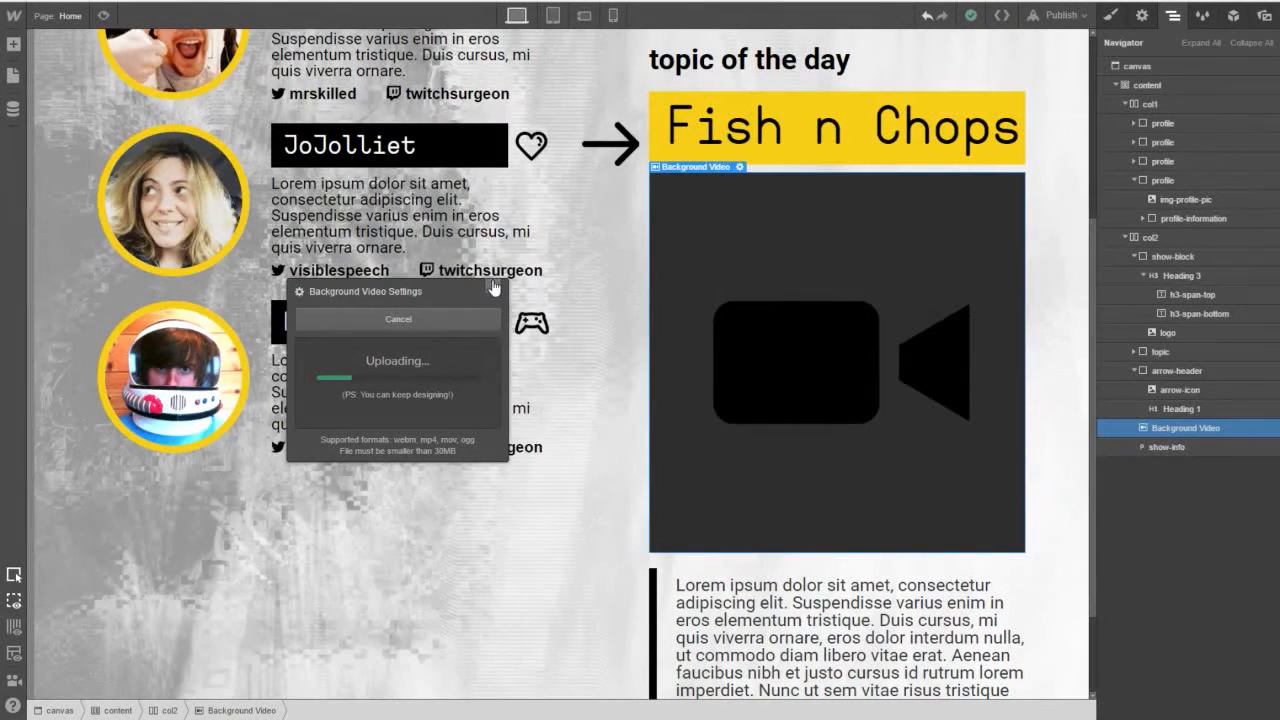
Nest the show-info description paragraph inside the Background Video element.
click(13, 44)
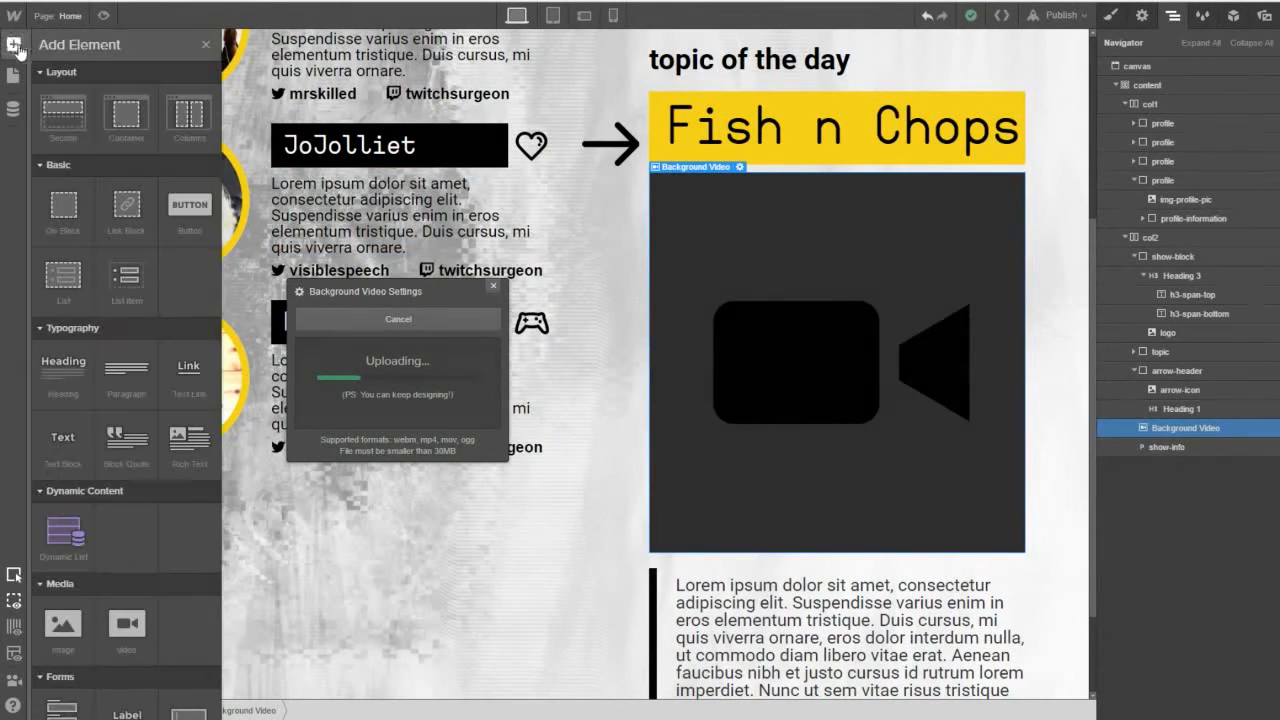
scroll(130, 413, down, 5)
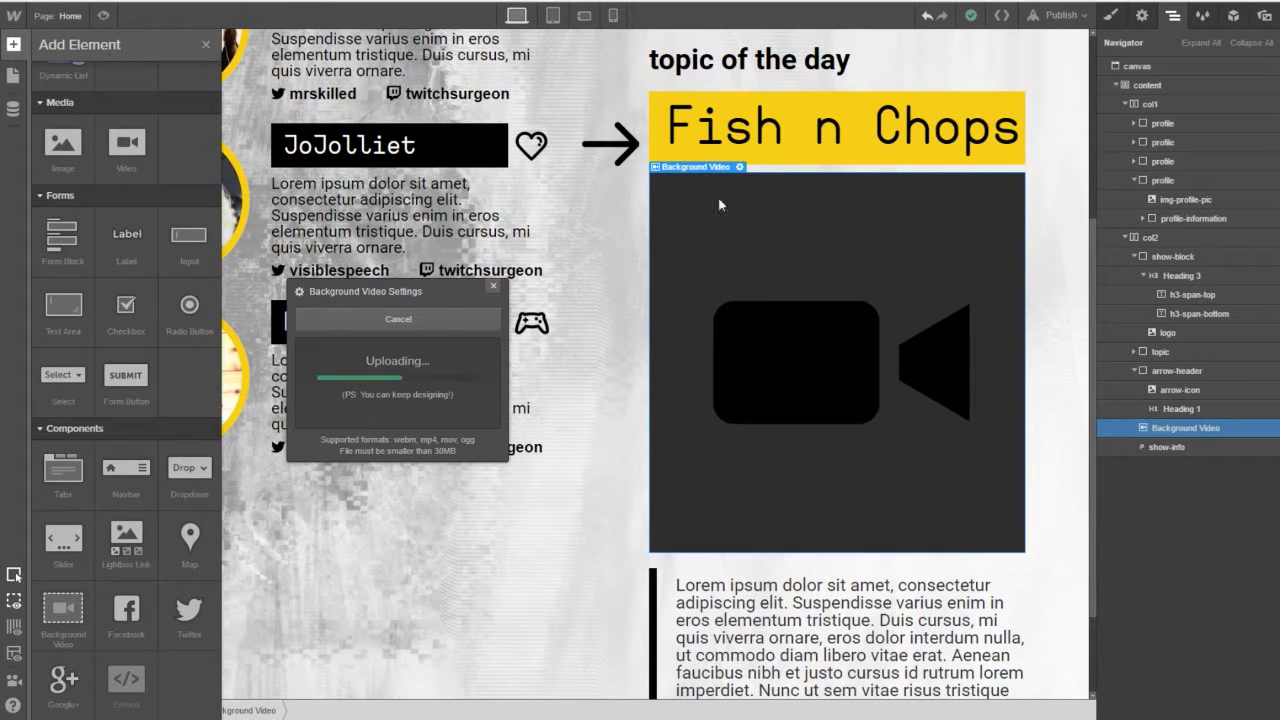
click(1181, 423)
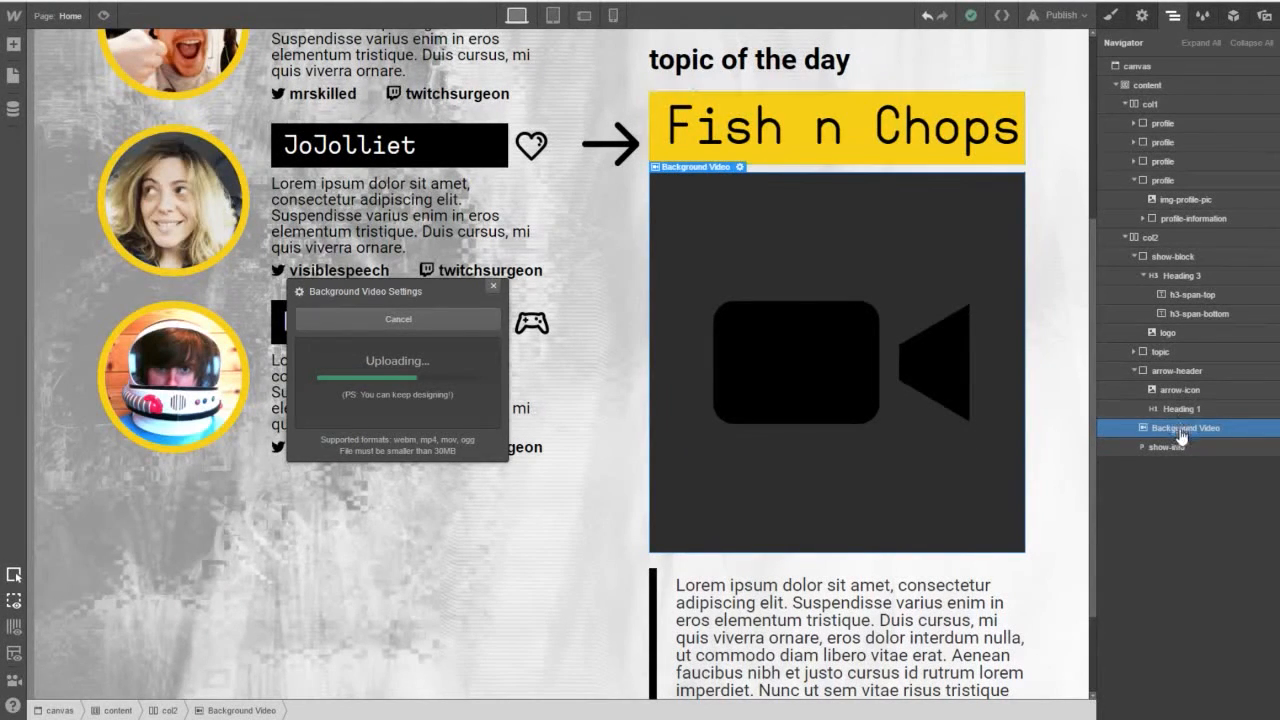
click(1172, 448)
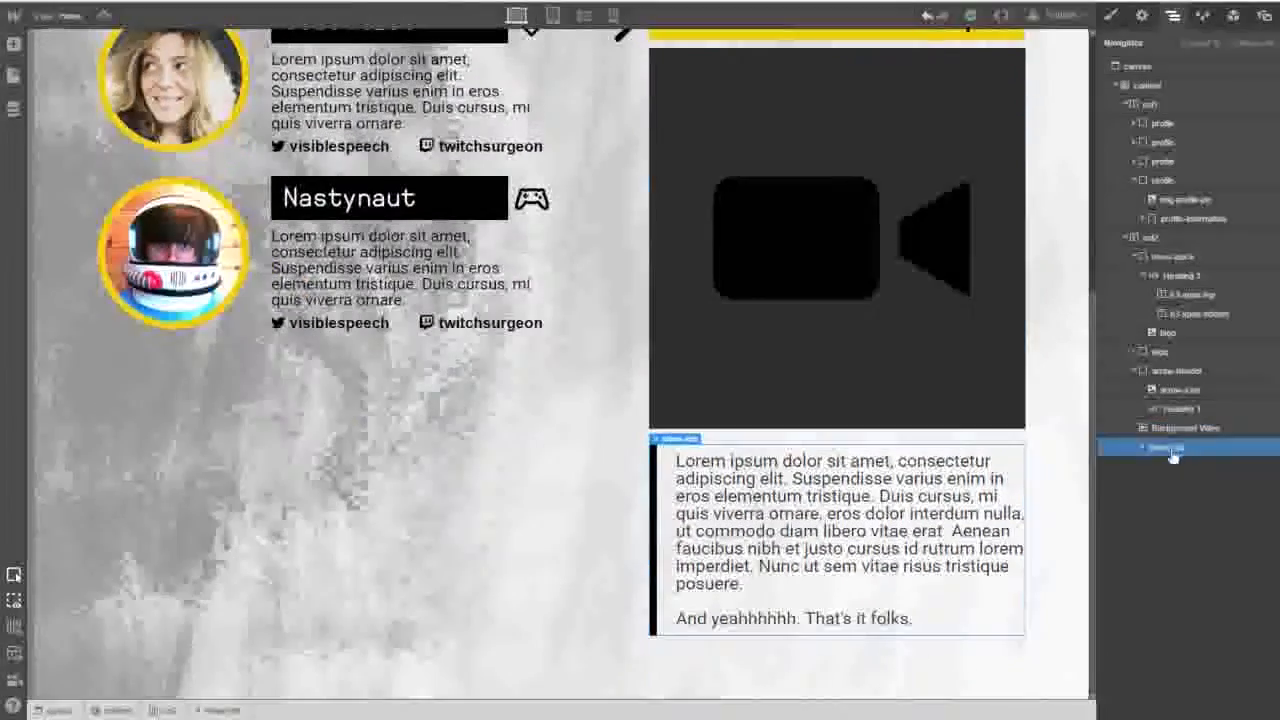
drag(1172, 450, 1180, 436)
scroll(968, 530, down, 2)
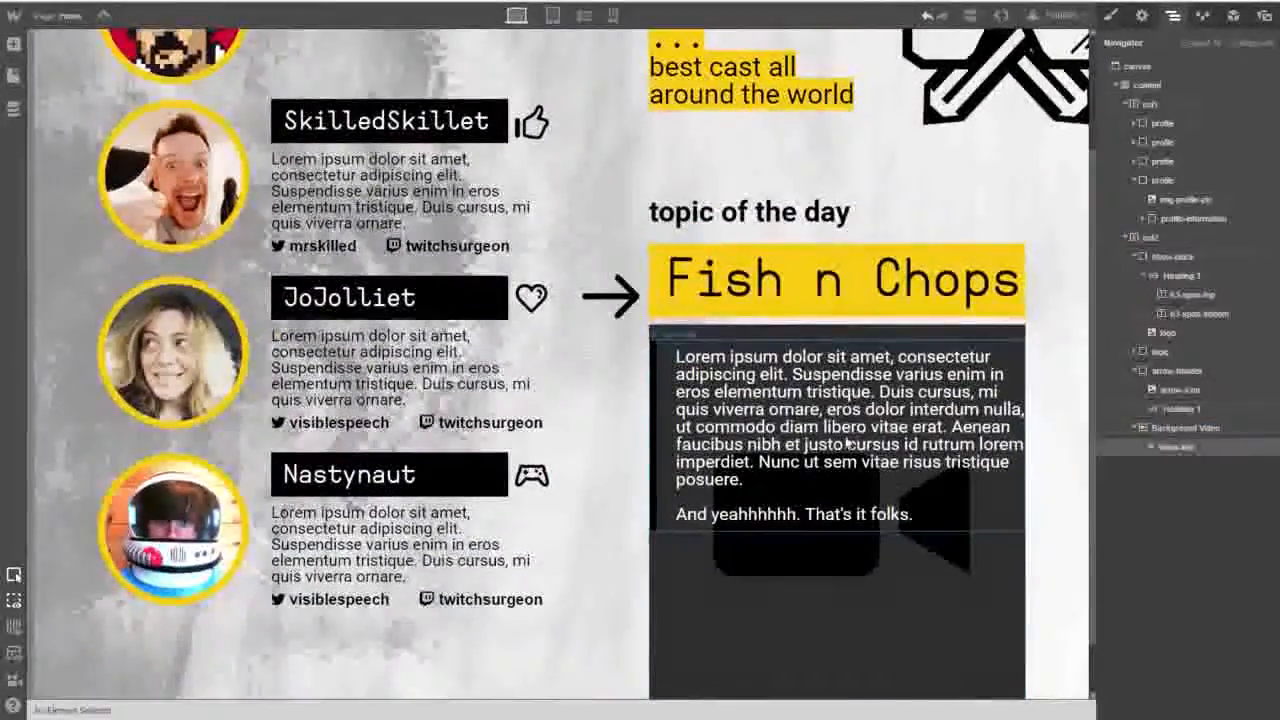
click(1145, 430)
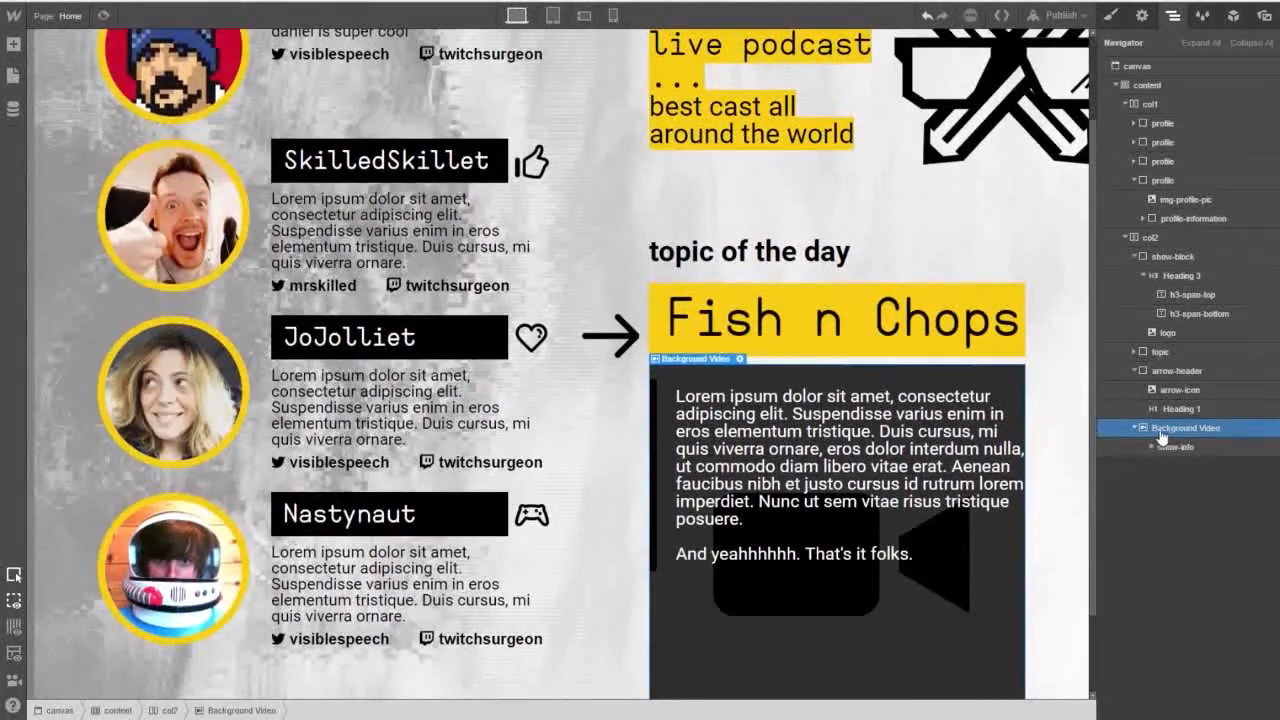
click(1167, 449)
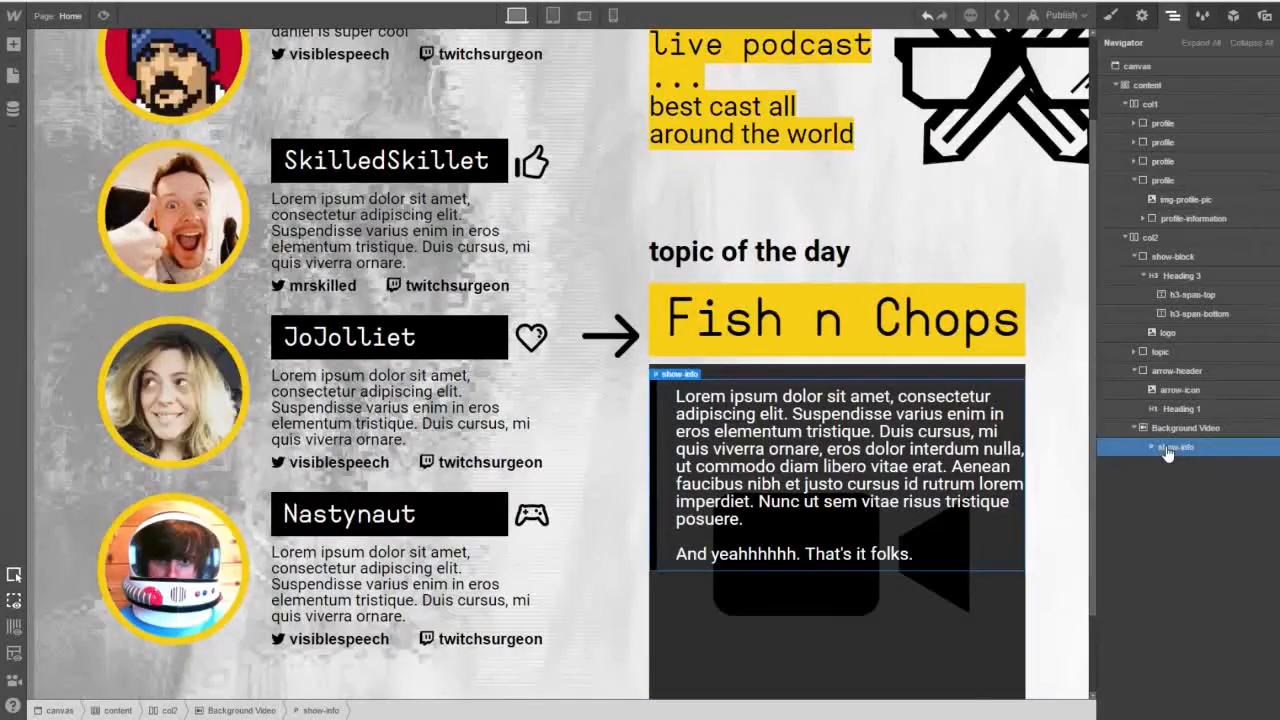
click(1143, 15)
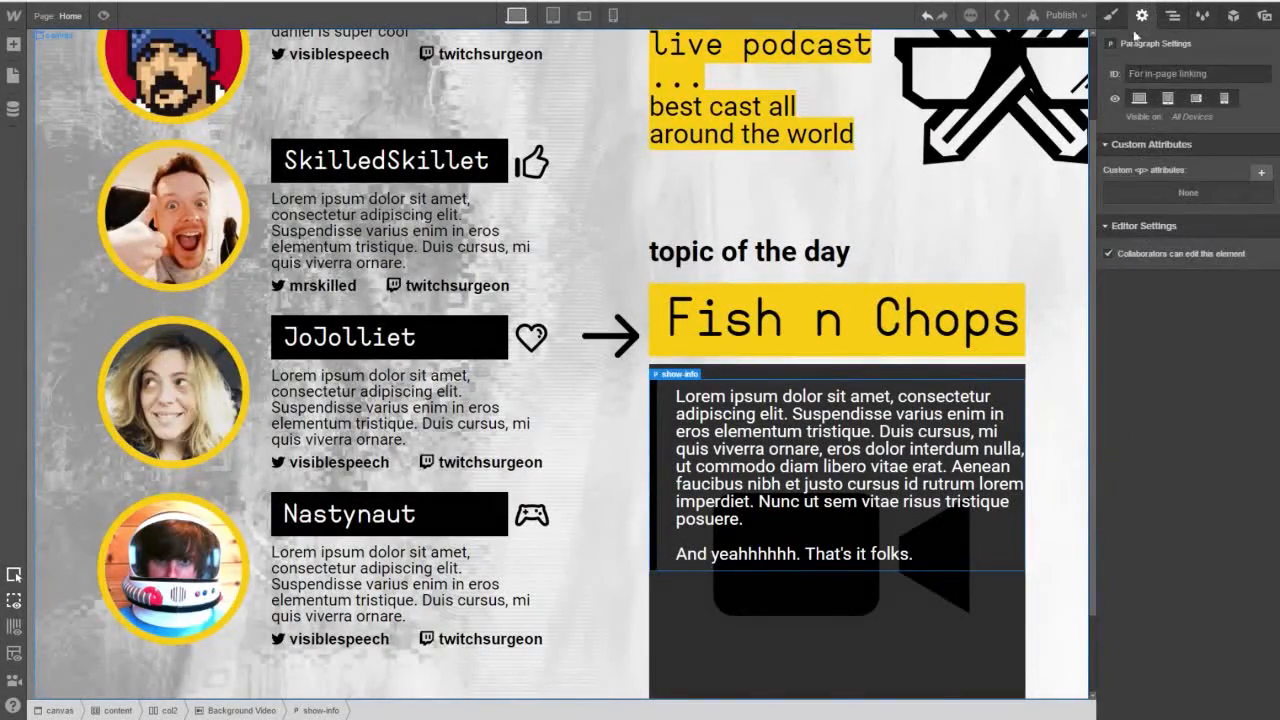
click(1111, 15)
scroll(1160, 440, down, 4)
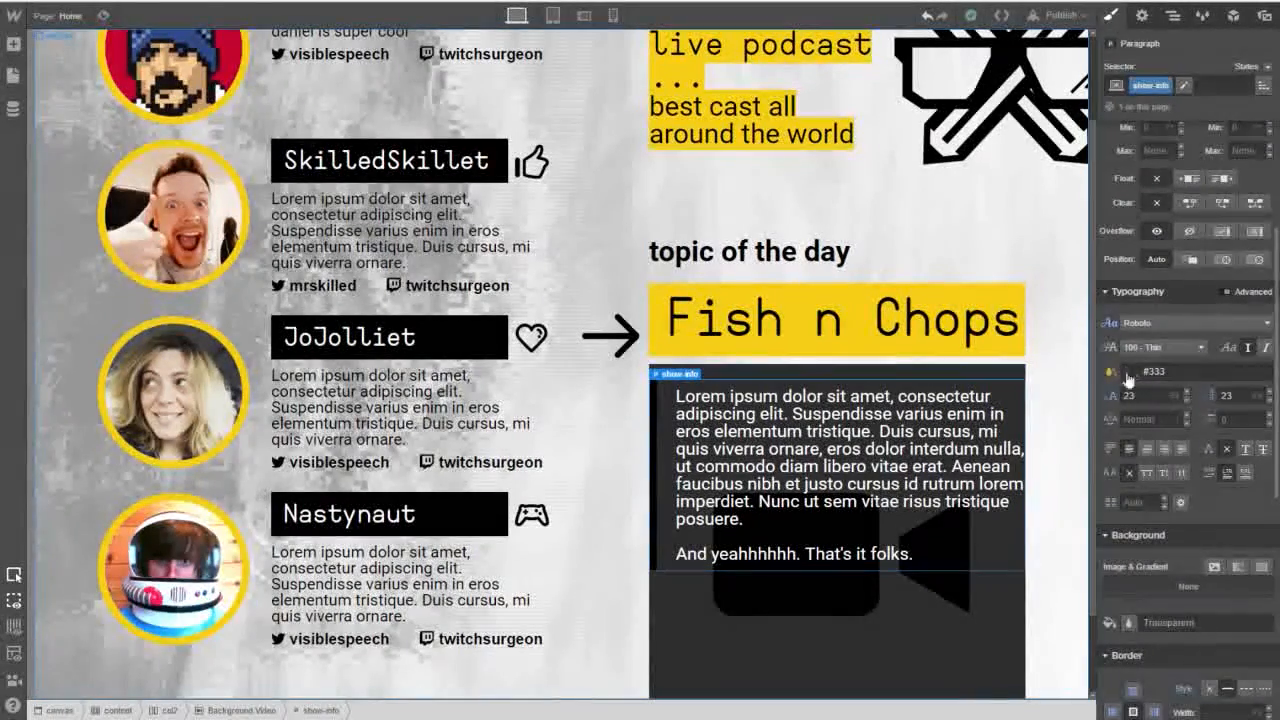
double_click(912, 450)
click(911, 452)
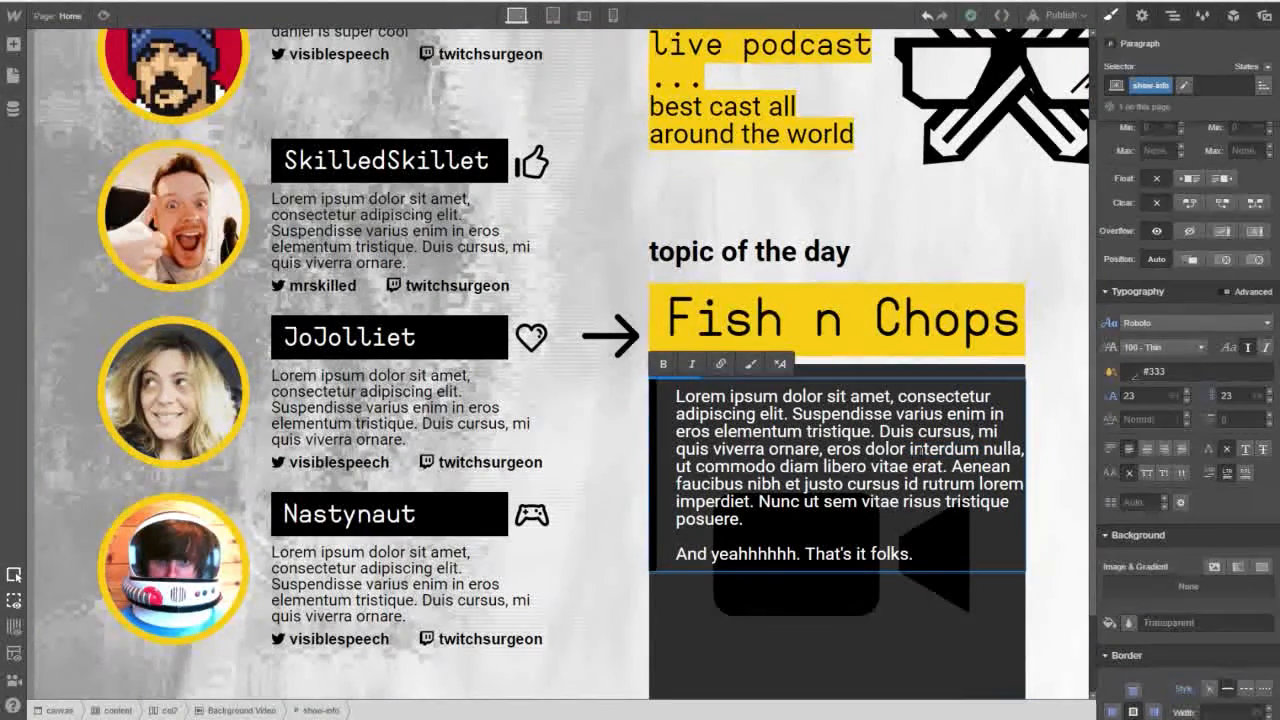
key(Escape)
key(z)
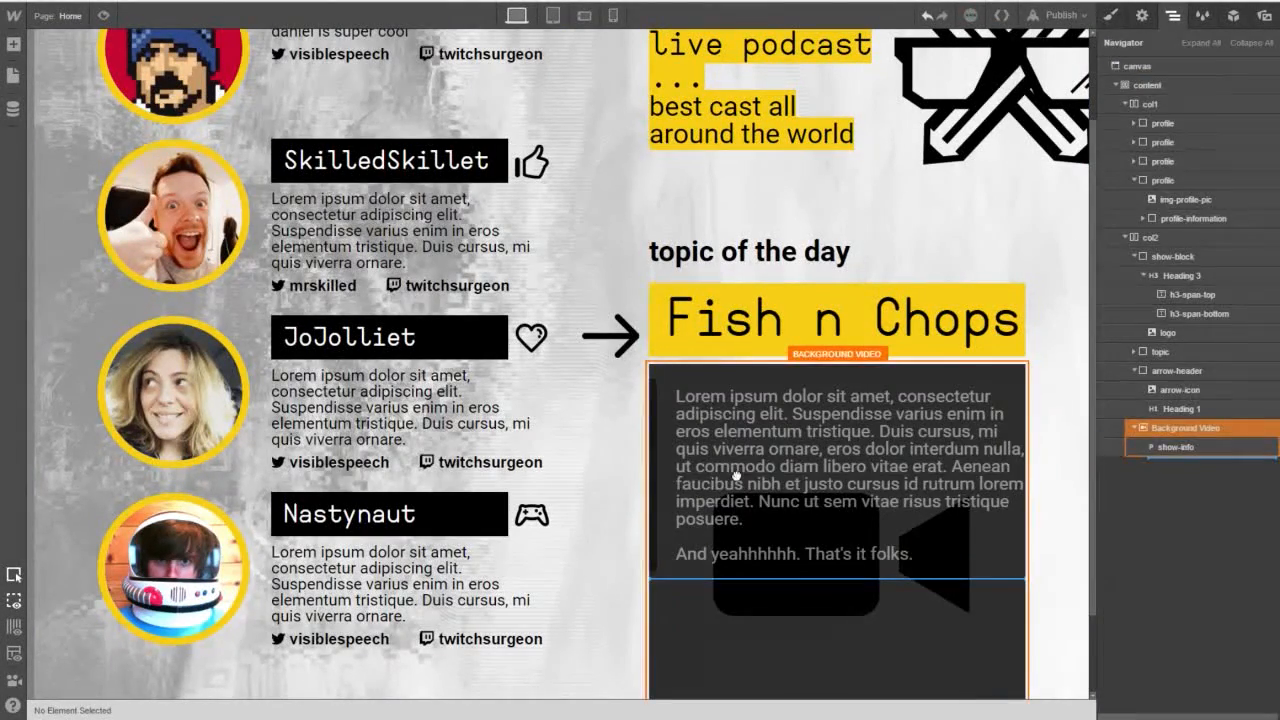
drag(736, 476, 740, 480)
Set the text color of the show-info description paragraph to the saved Gold swatch, #f7ce17.
double_click(751, 467)
click(751, 467)
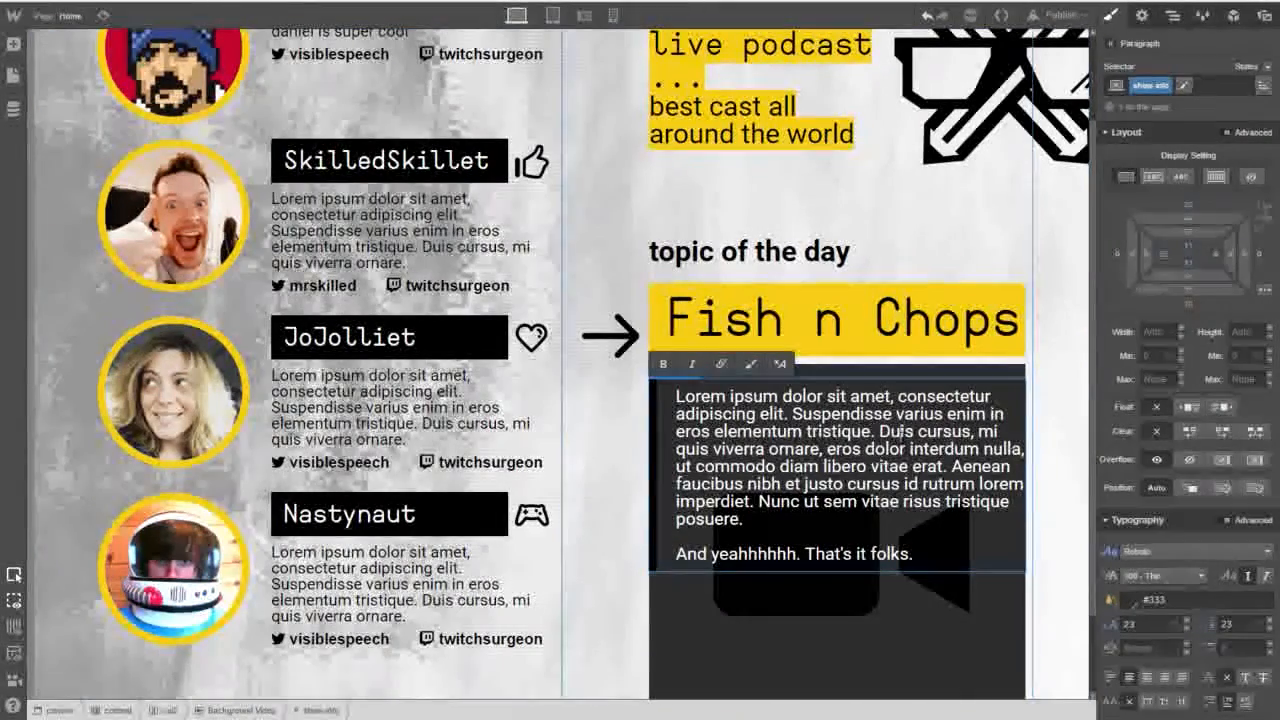
key(ctrl+a)
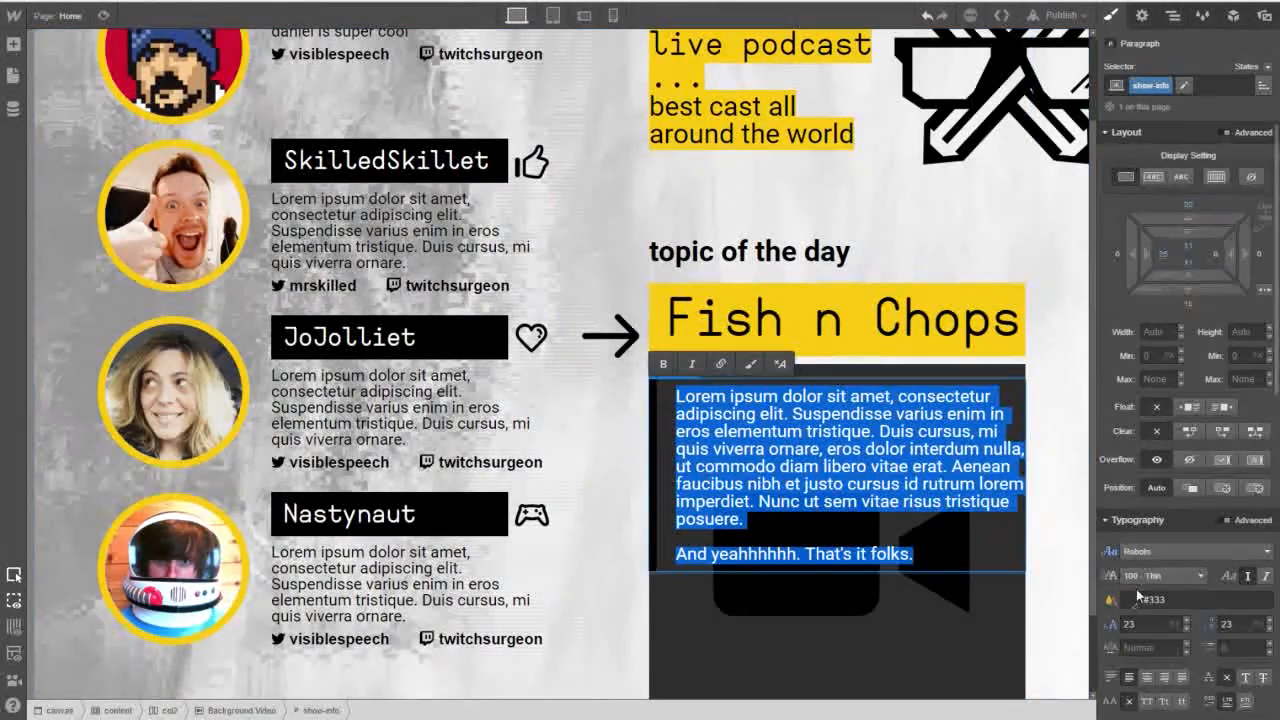
click(1133, 603)
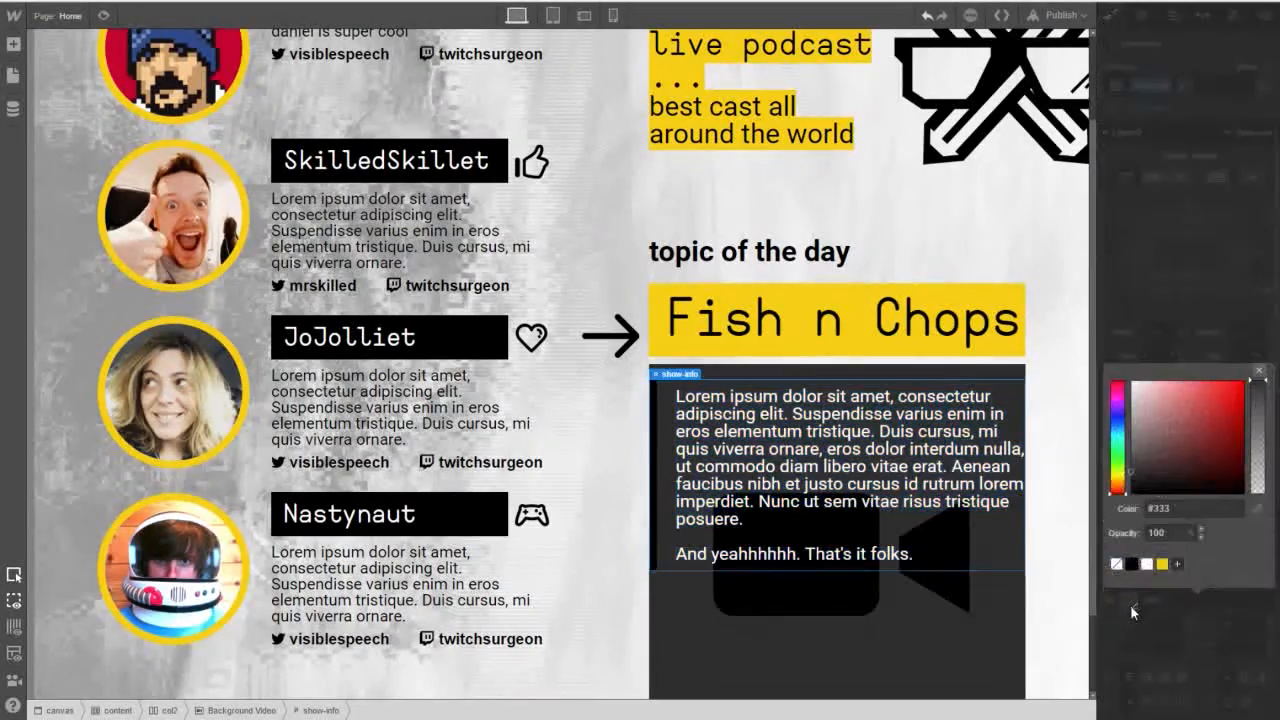
click(1162, 565)
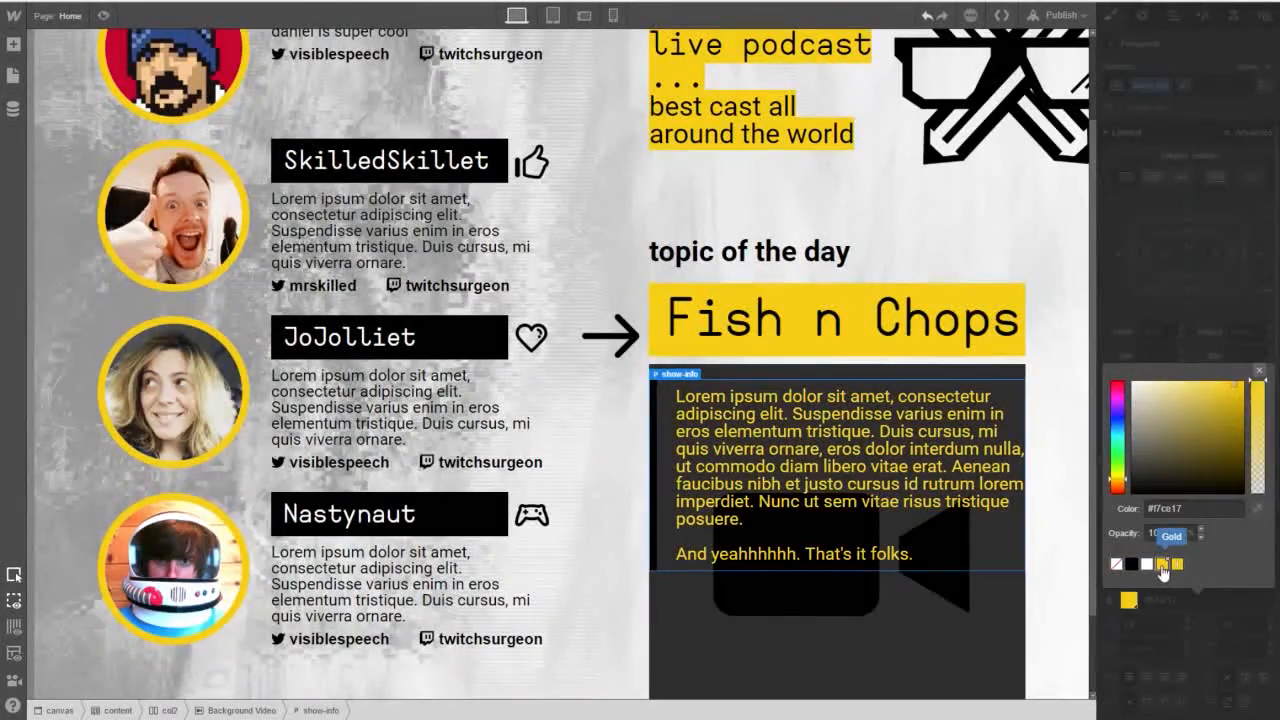
click(1094, 605)
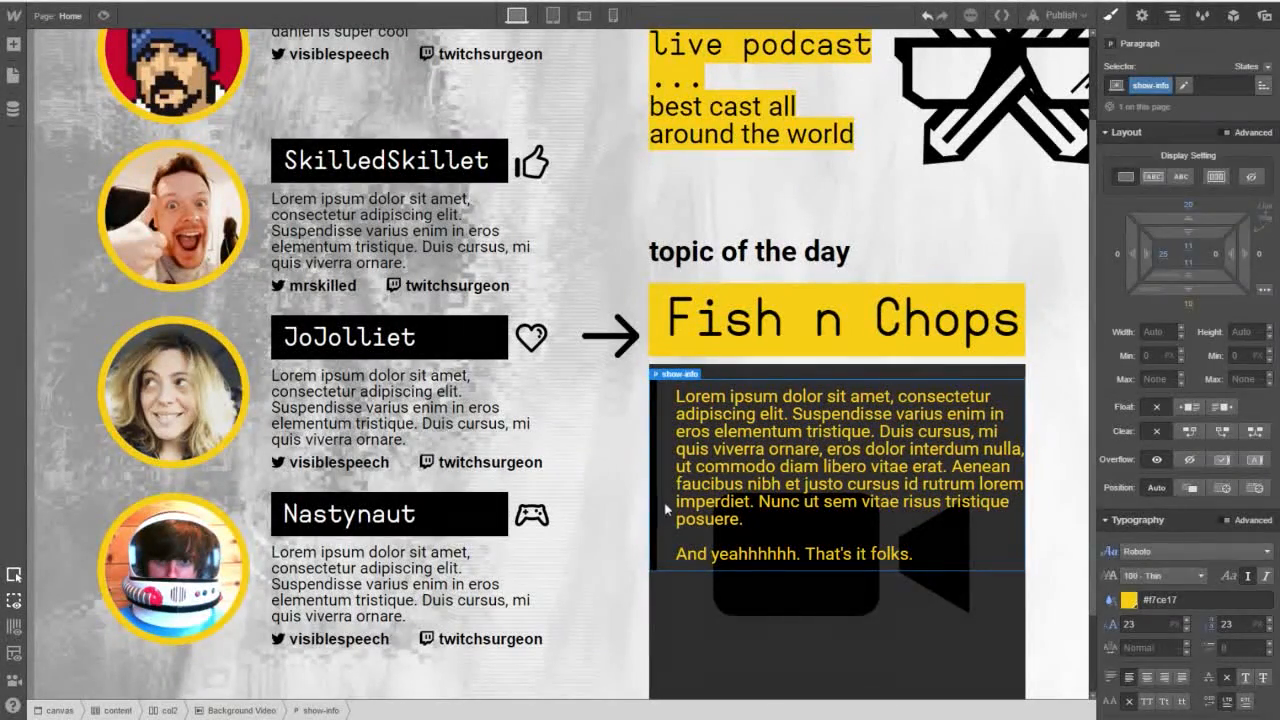
Change the show-info paragraph's border color from black to the Gold swatch, #f7ce17.
scroll(1116, 535, down, 5)
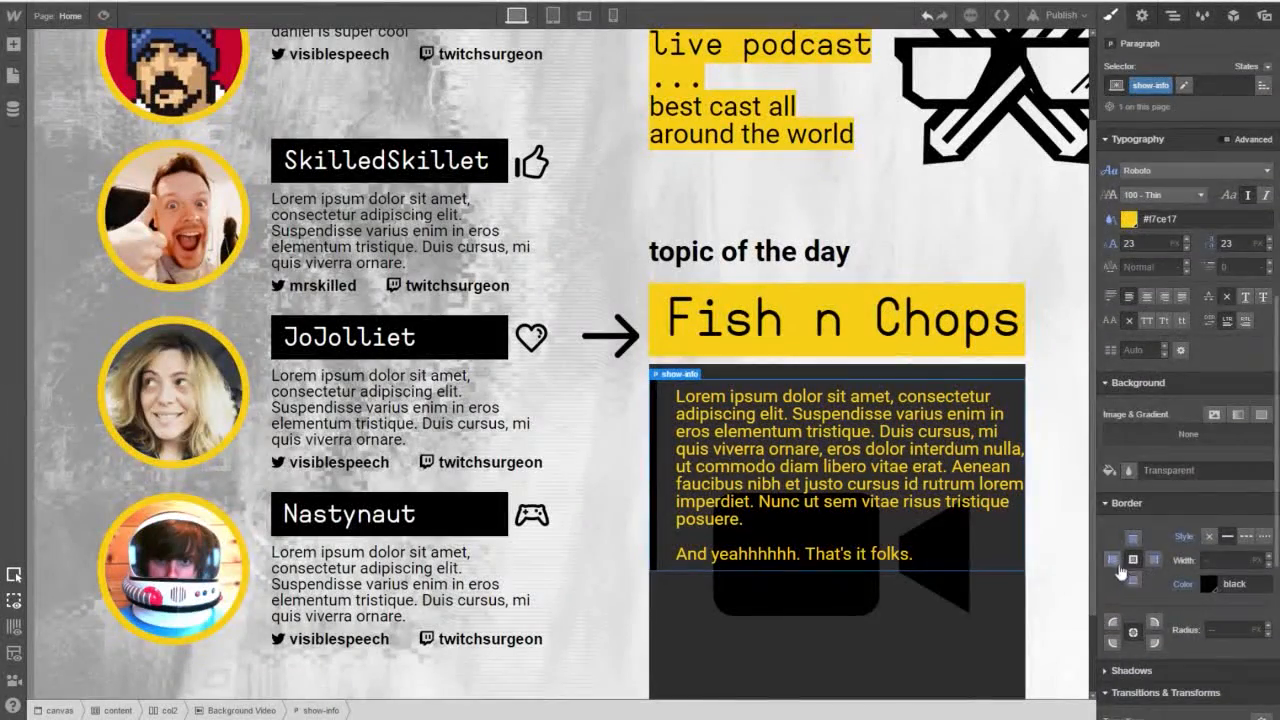
click(1209, 583)
click(1162, 548)
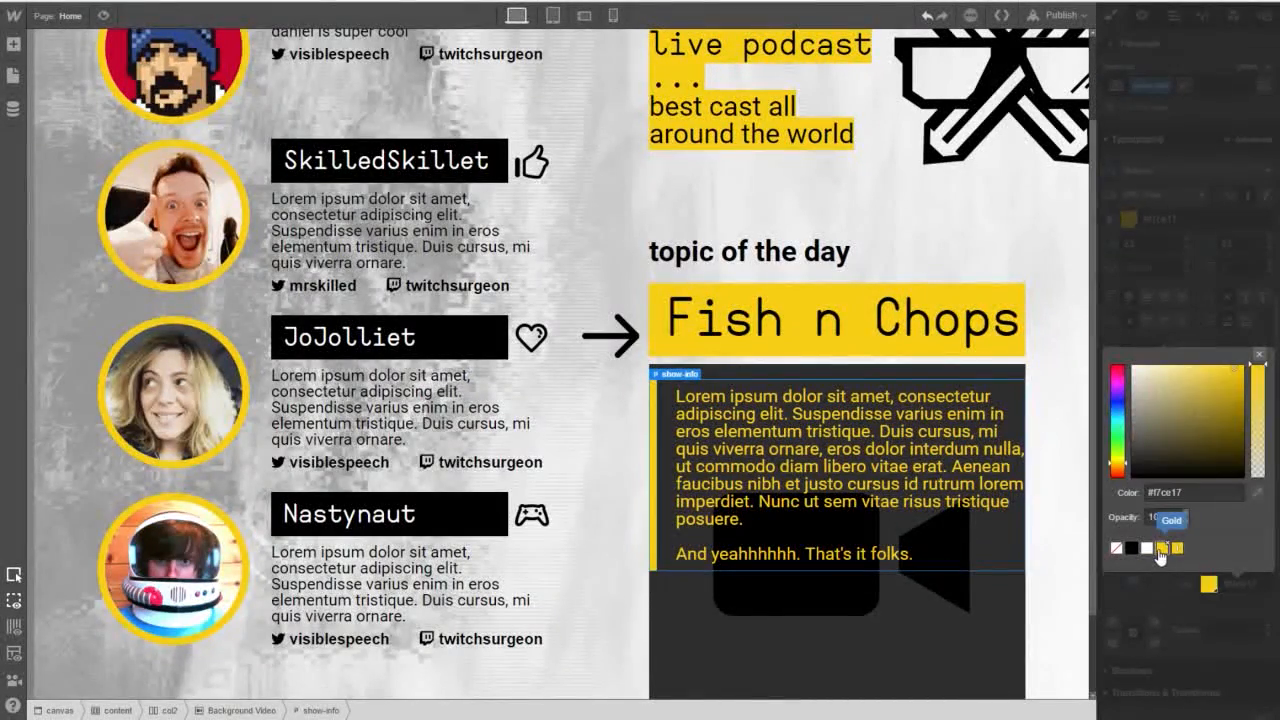
click(1163, 352)
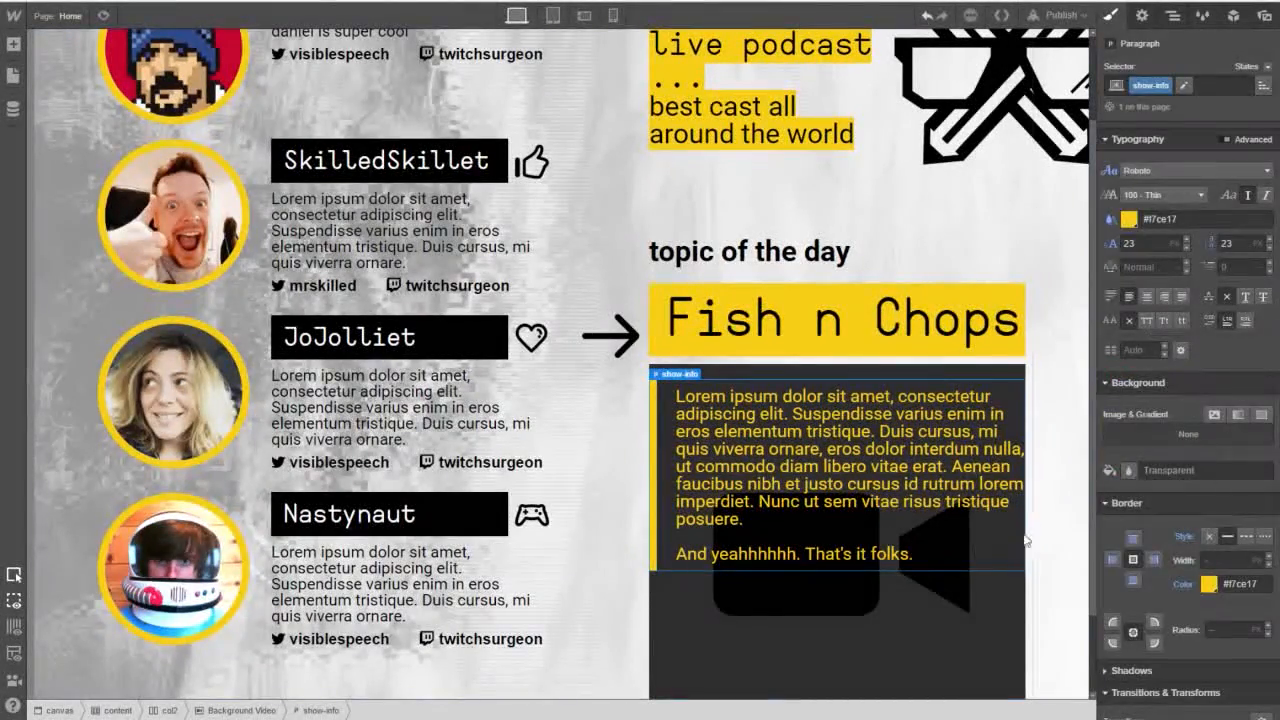
Give the Background Video element a new class named "bg-video".
scroll(1040, 523, down, 2)
click(896, 504)
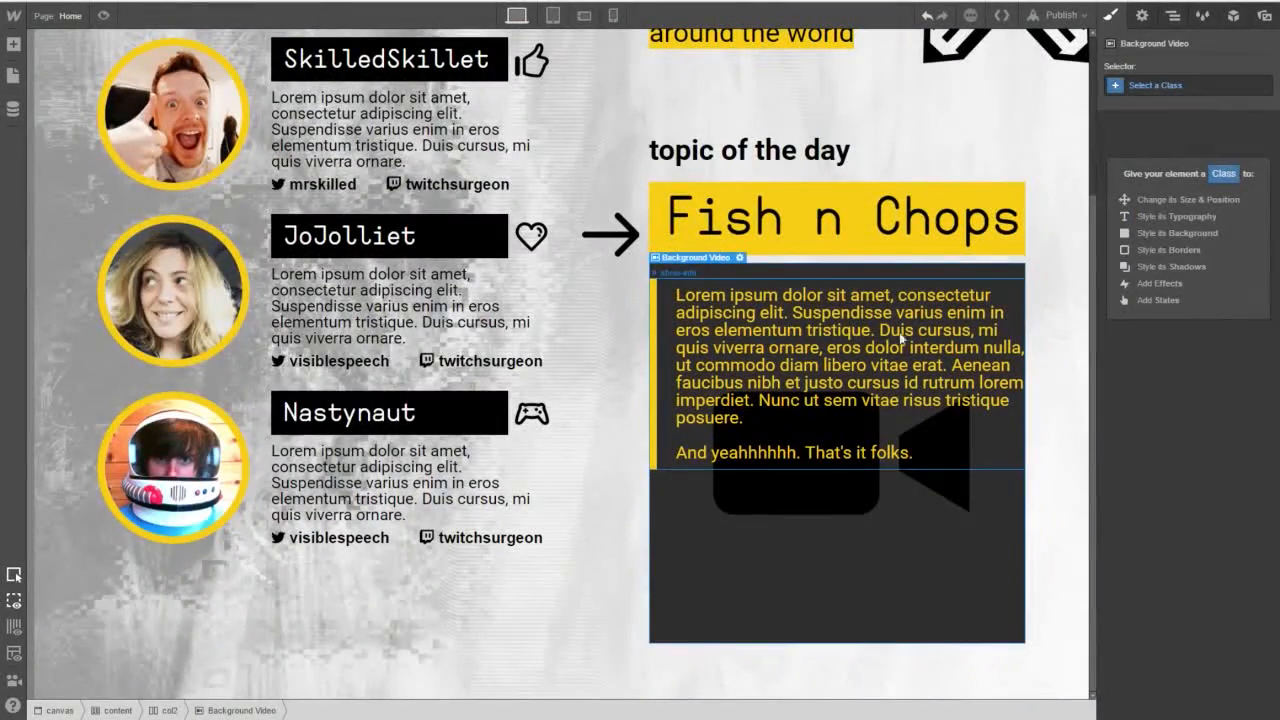
click(1155, 86)
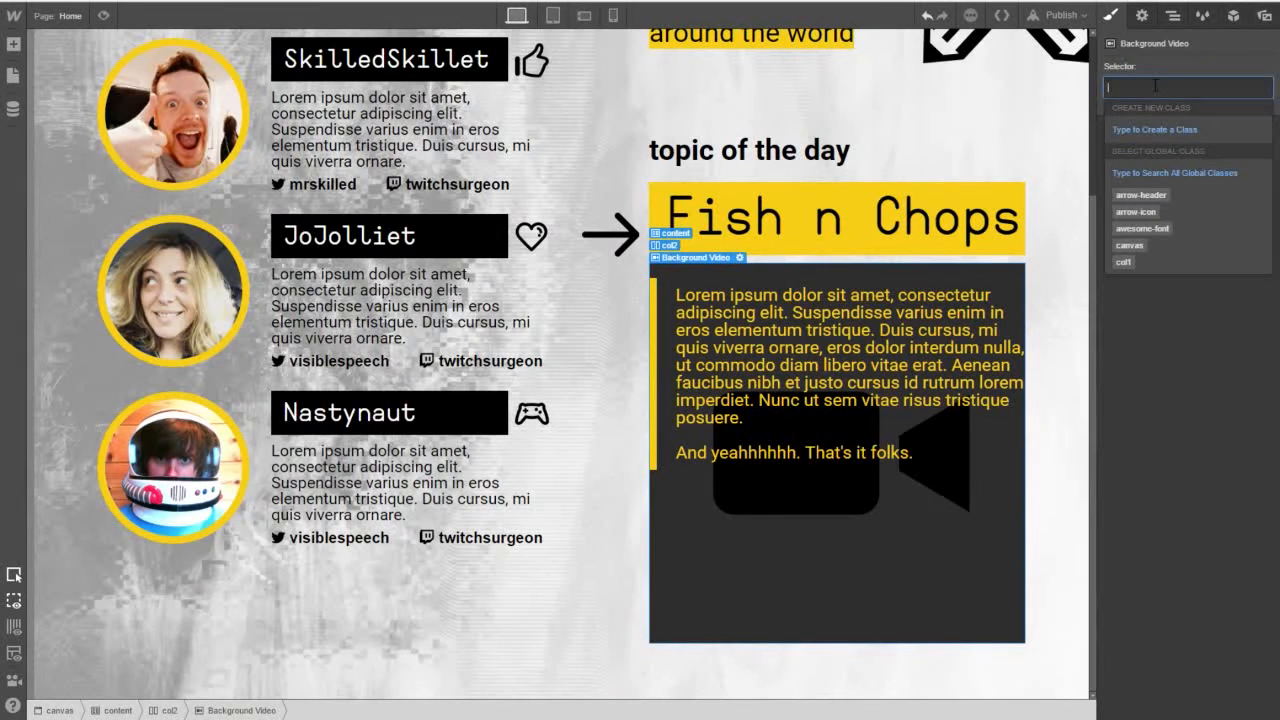
text(bg-v)
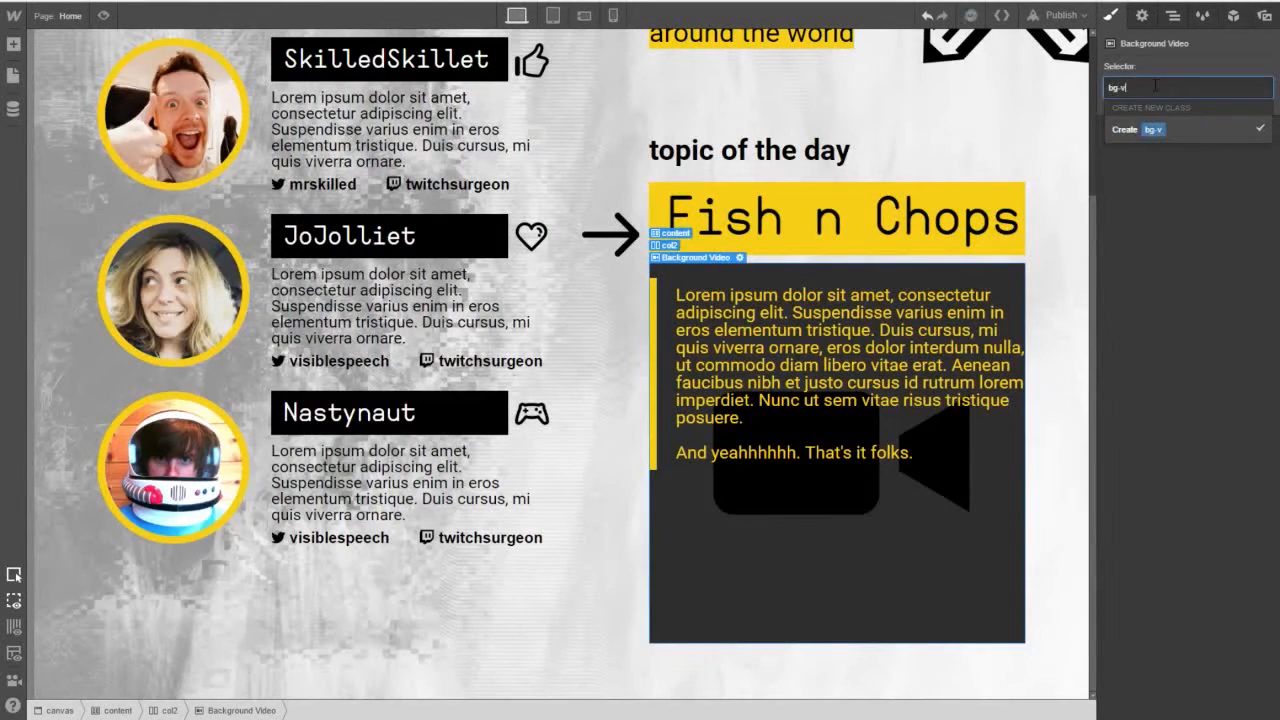
text(ideo)
key(Return)
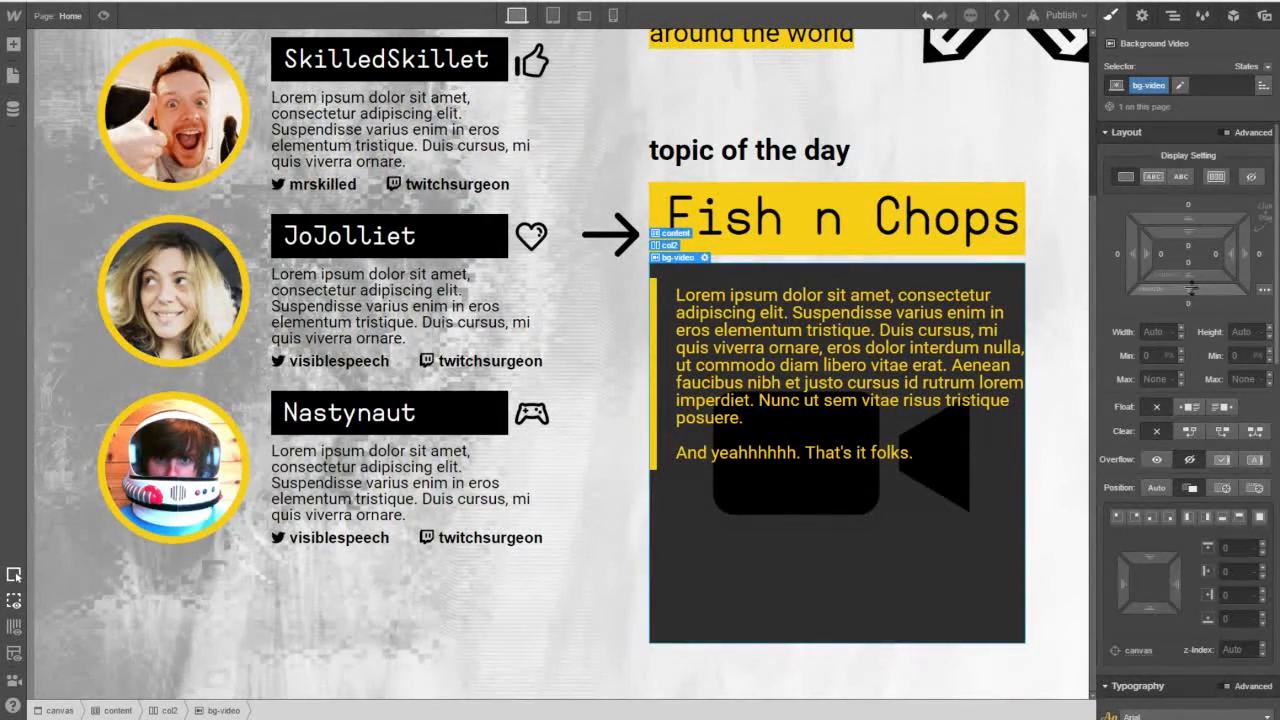
Try out a different bottom spacing on the bg-video element and reset its bottom margin to 0.
drag(1189, 262, 1196, 229)
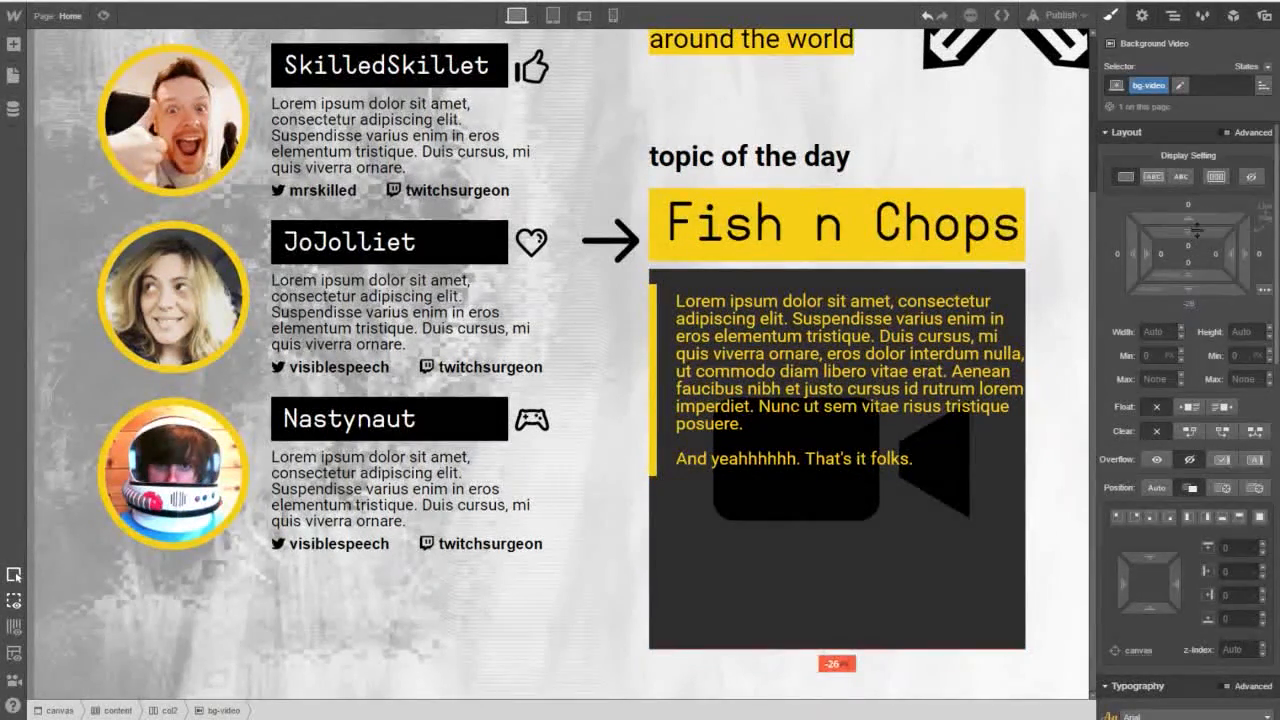
click(1190, 304)
text(0)
key(Return)
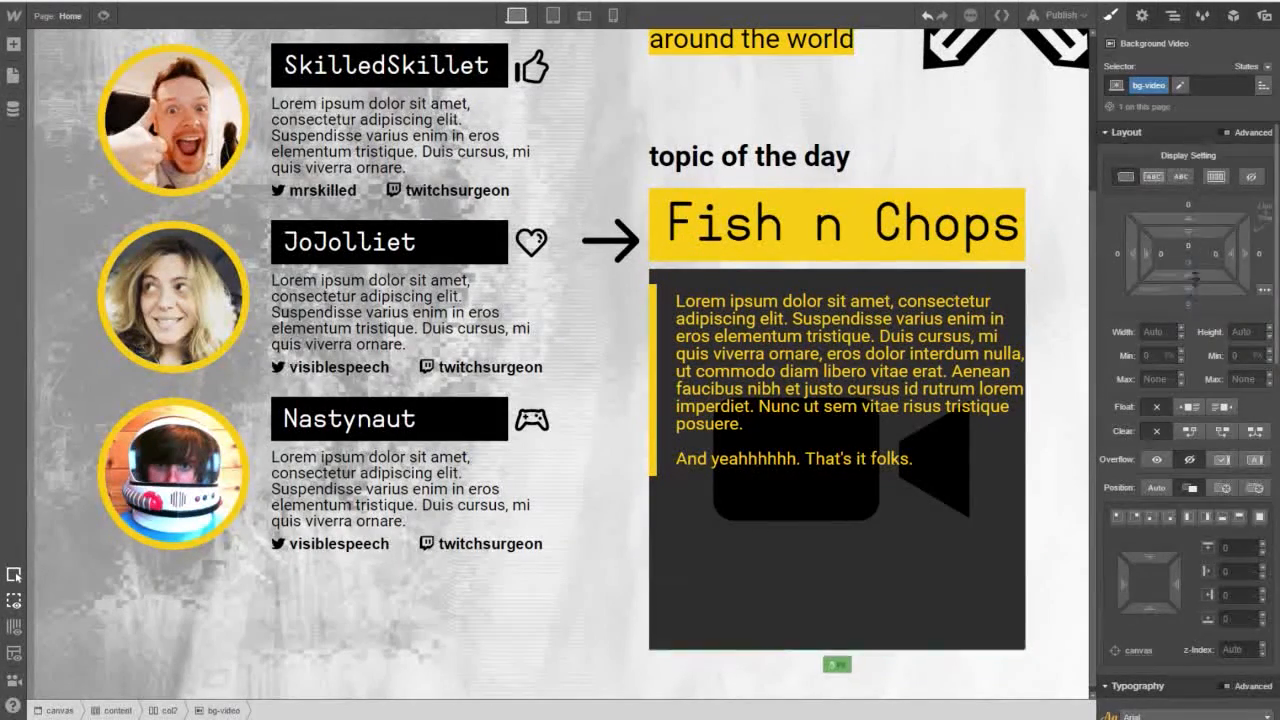
drag(1194, 280, 1194, 408)
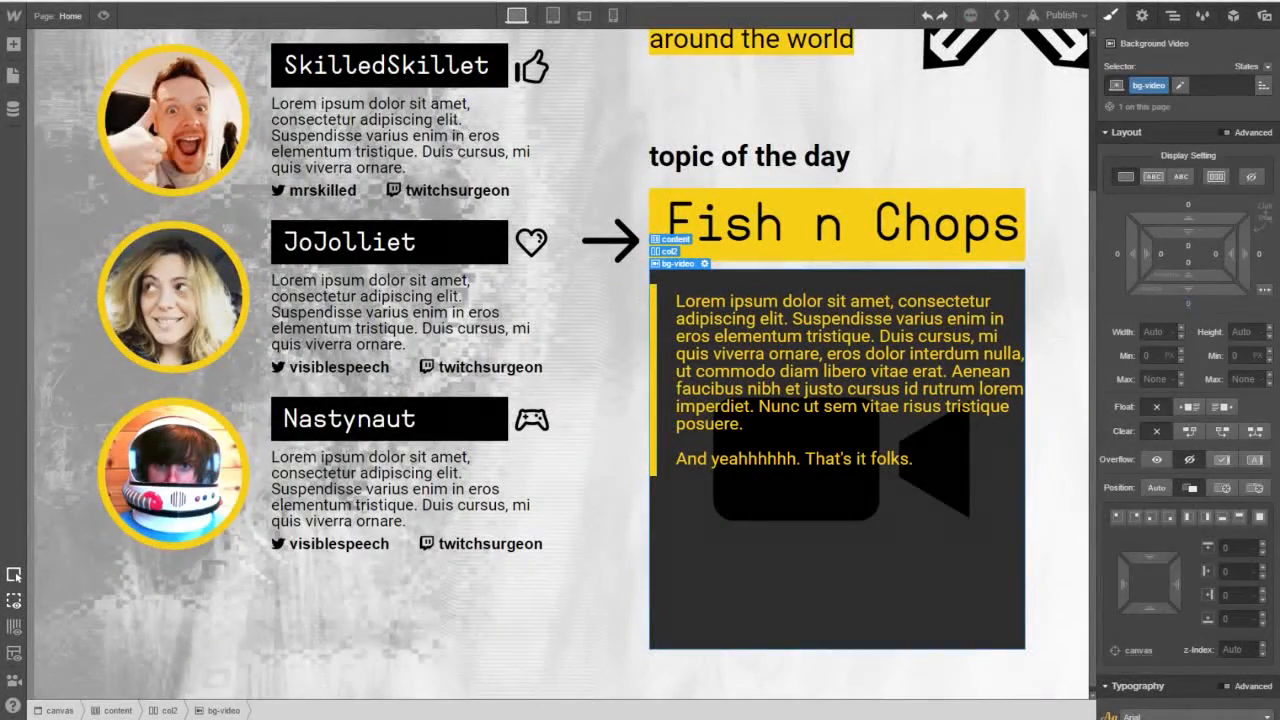
Look through the assets and check the video's upload in the bg-video element's settings, moving them clear of the heading.
scroll(826, 110, up, 3)
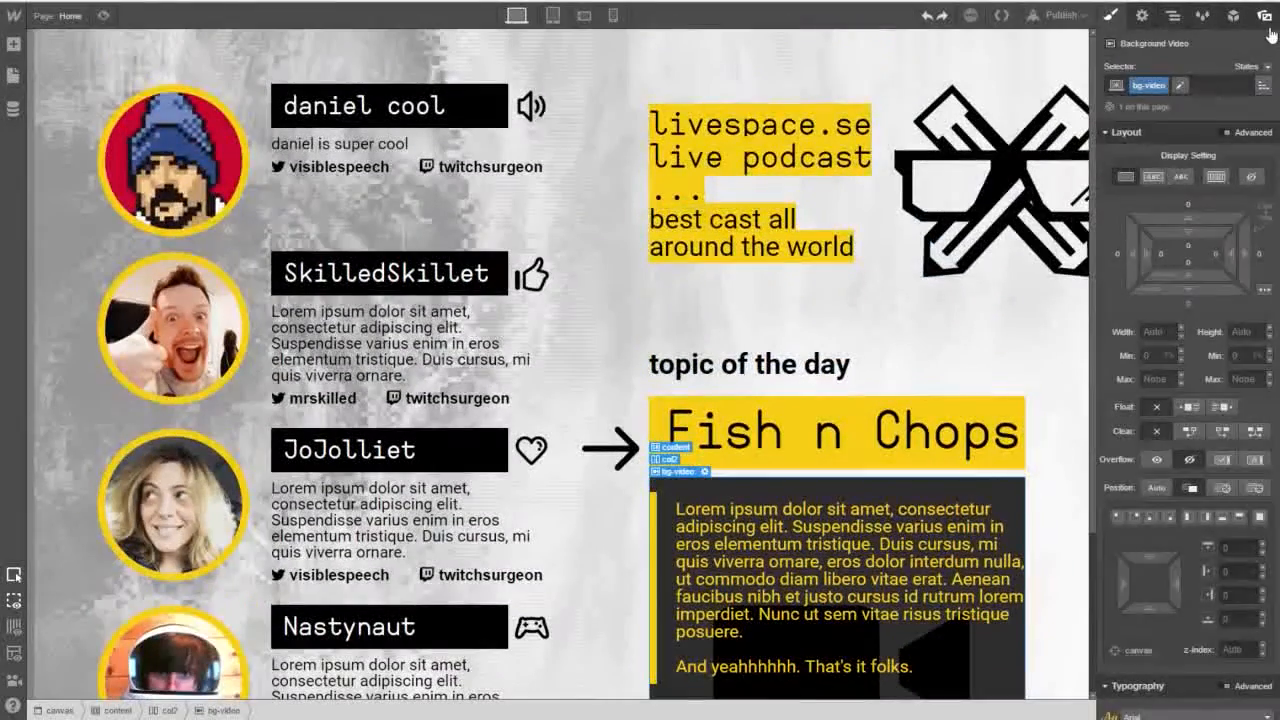
click(1265, 16)
scroll(853, 513, down, 2)
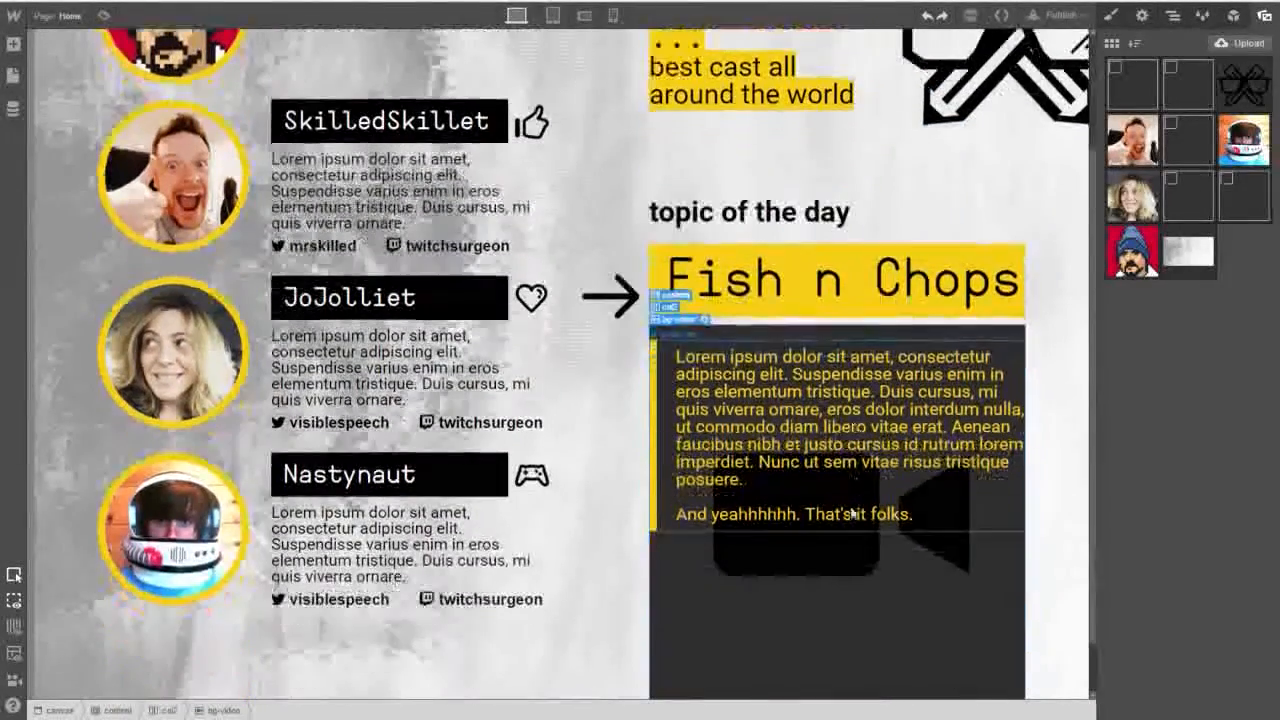
double_click(755, 600)
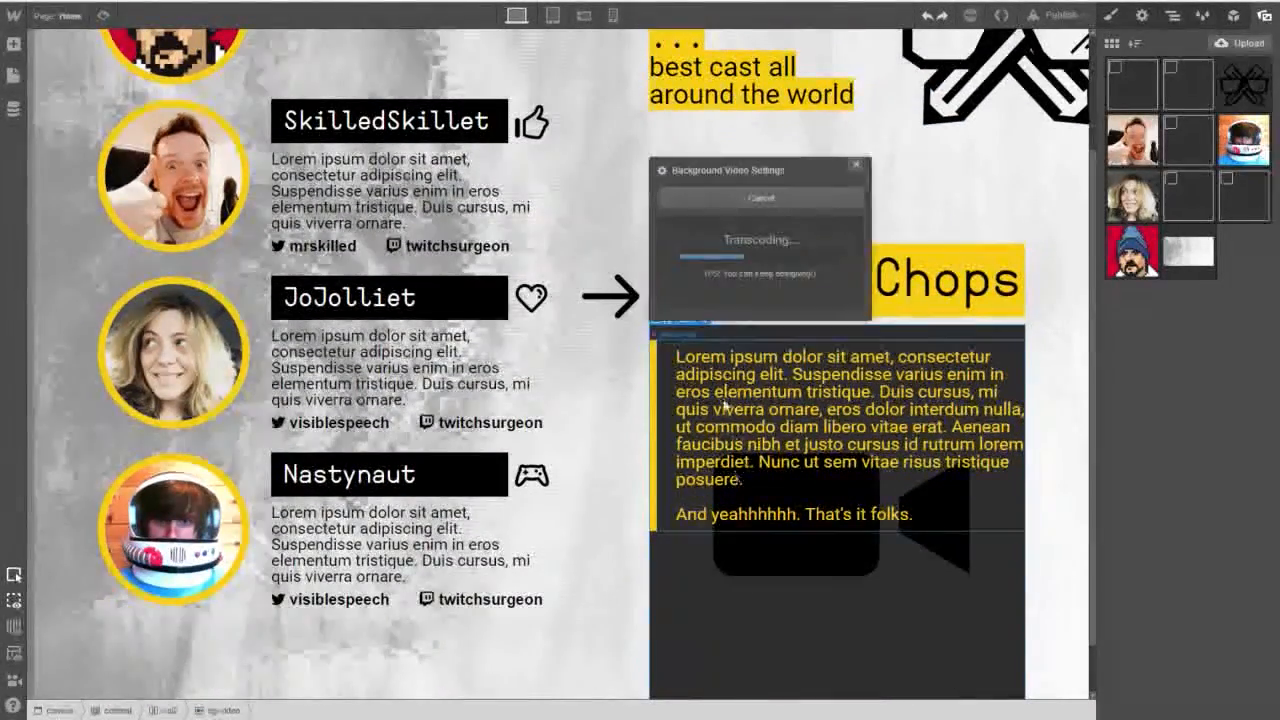
drag(767, 169, 452, 216)
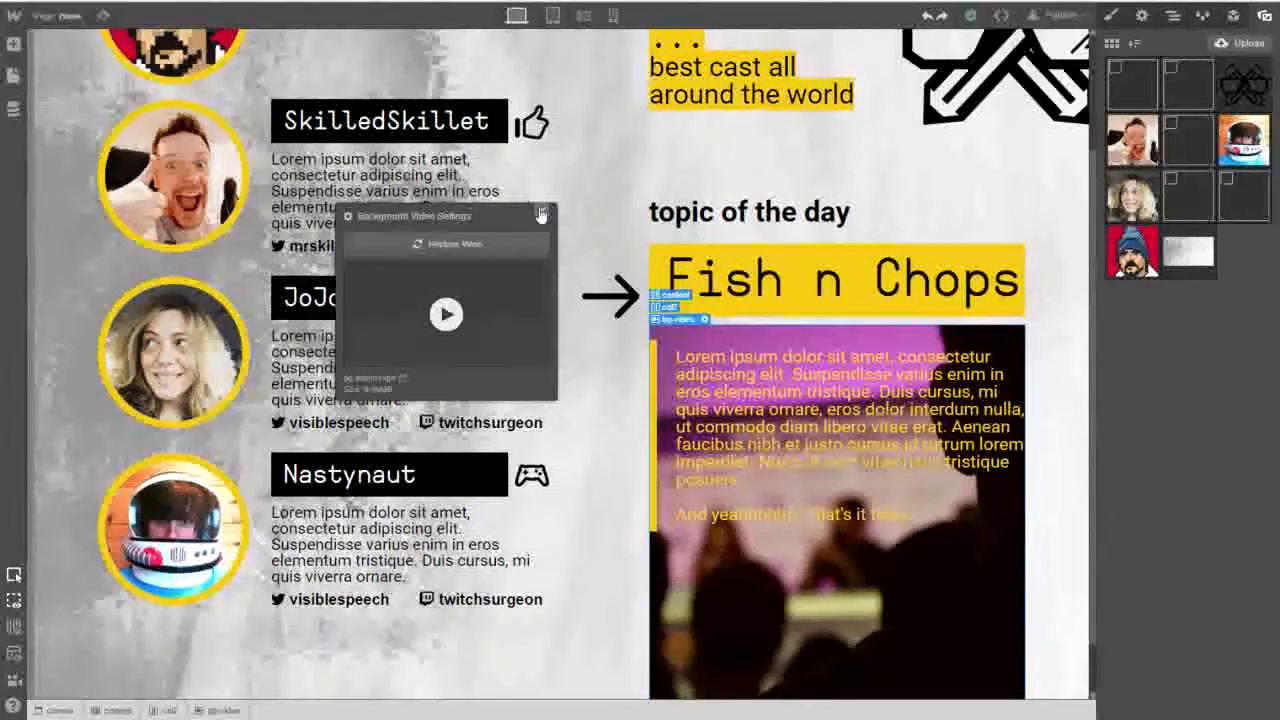
click(540, 214)
Inspect the bg-video element on the page, the publishing options and its attached video file.
scroll(643, 483, down, 1)
scroll(643, 483, down, 1)
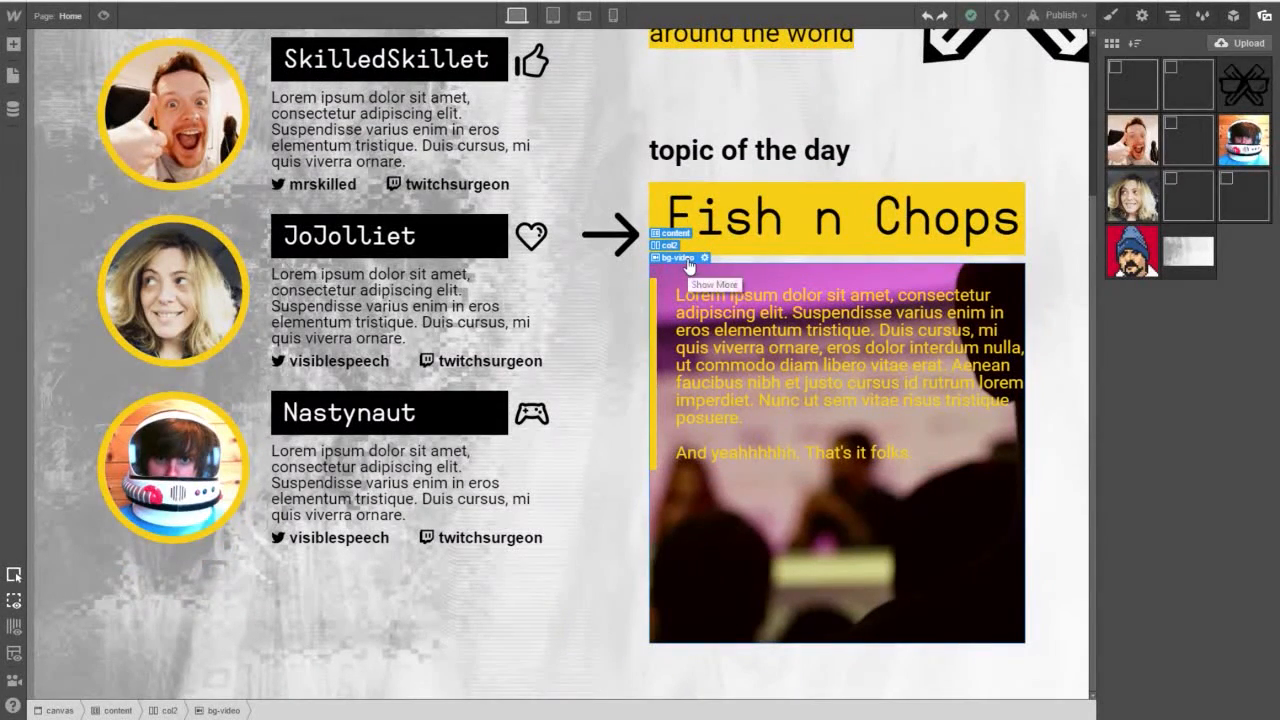
click(1031, 20)
click(960, 164)
click(704, 258)
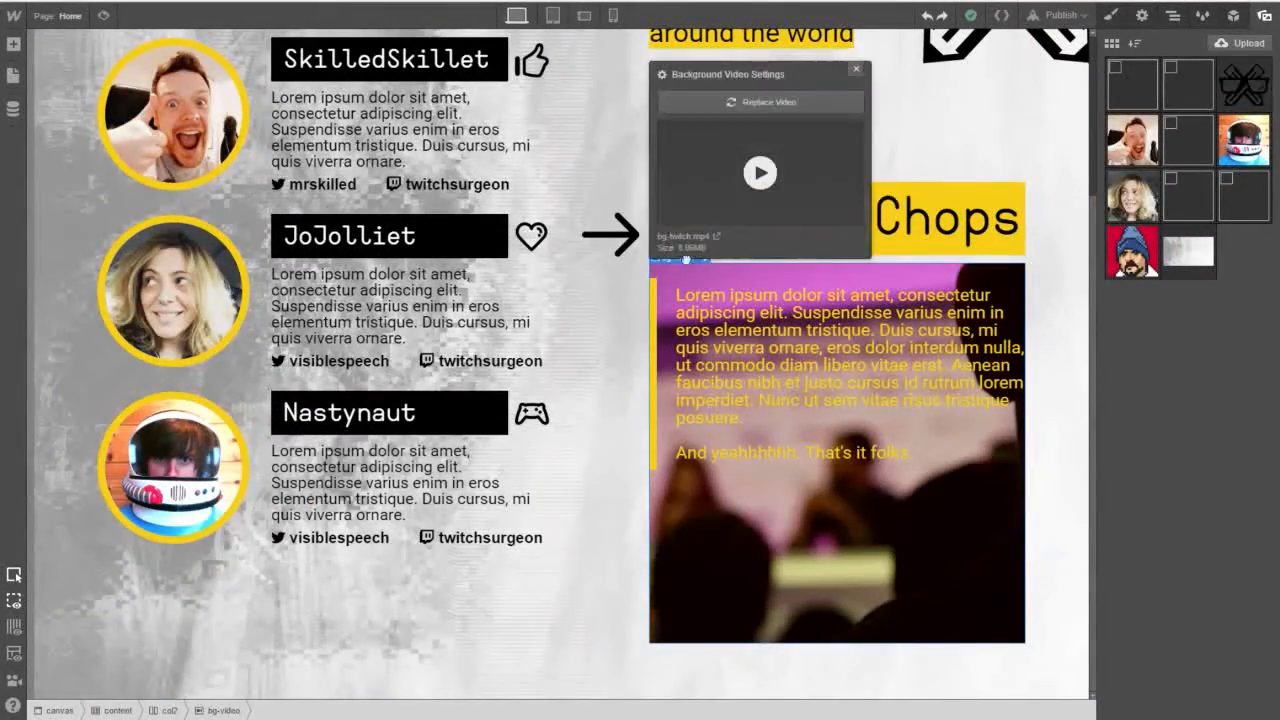
click(856, 69)
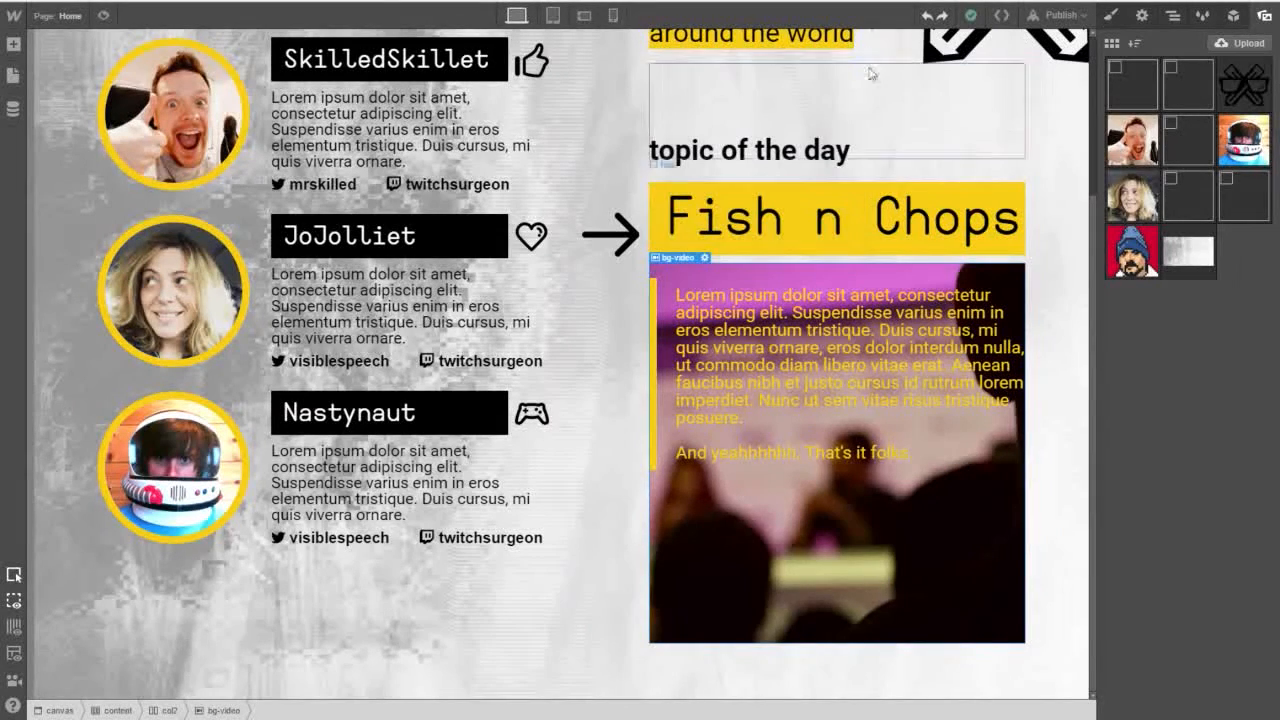
Set the height of the bg-video element to 200 px.
click(1142, 16)
click(1111, 16)
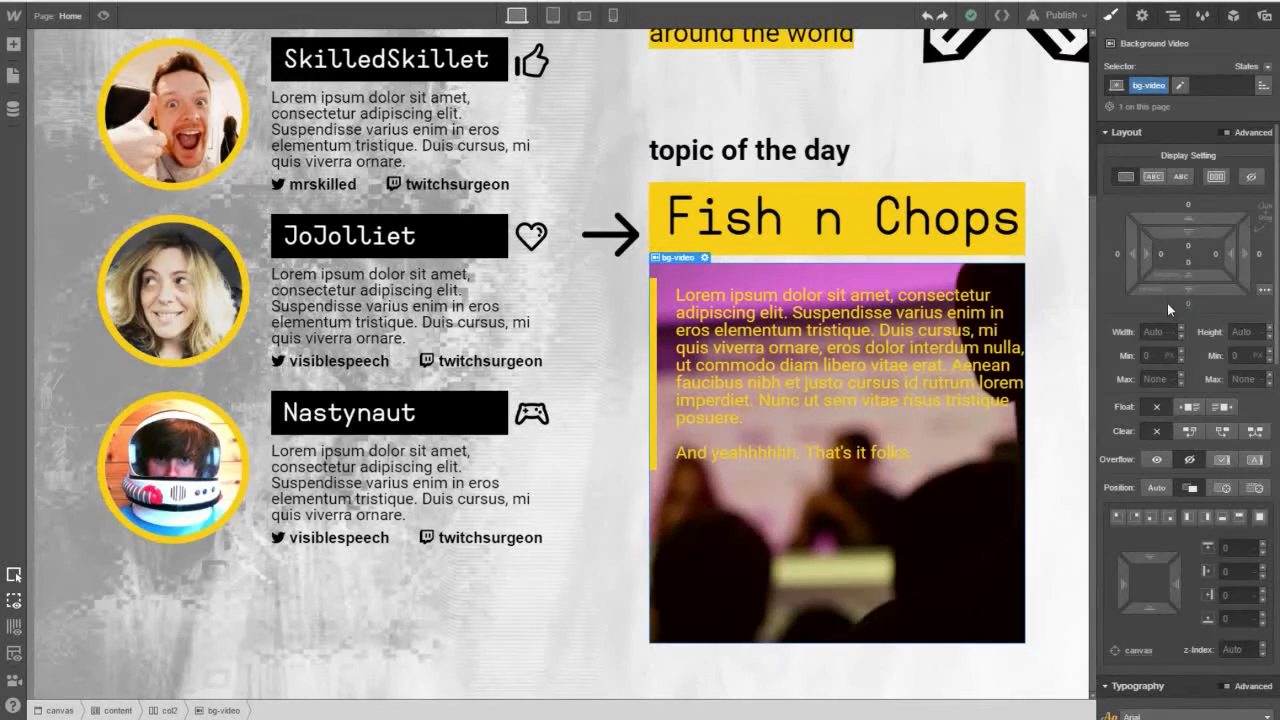
scroll(1168, 305, down, 2)
scroll(1205, 351, up, 2)
key(Return)
click(1245, 352)
click(1227, 335)
text(200)
click(1235, 355)
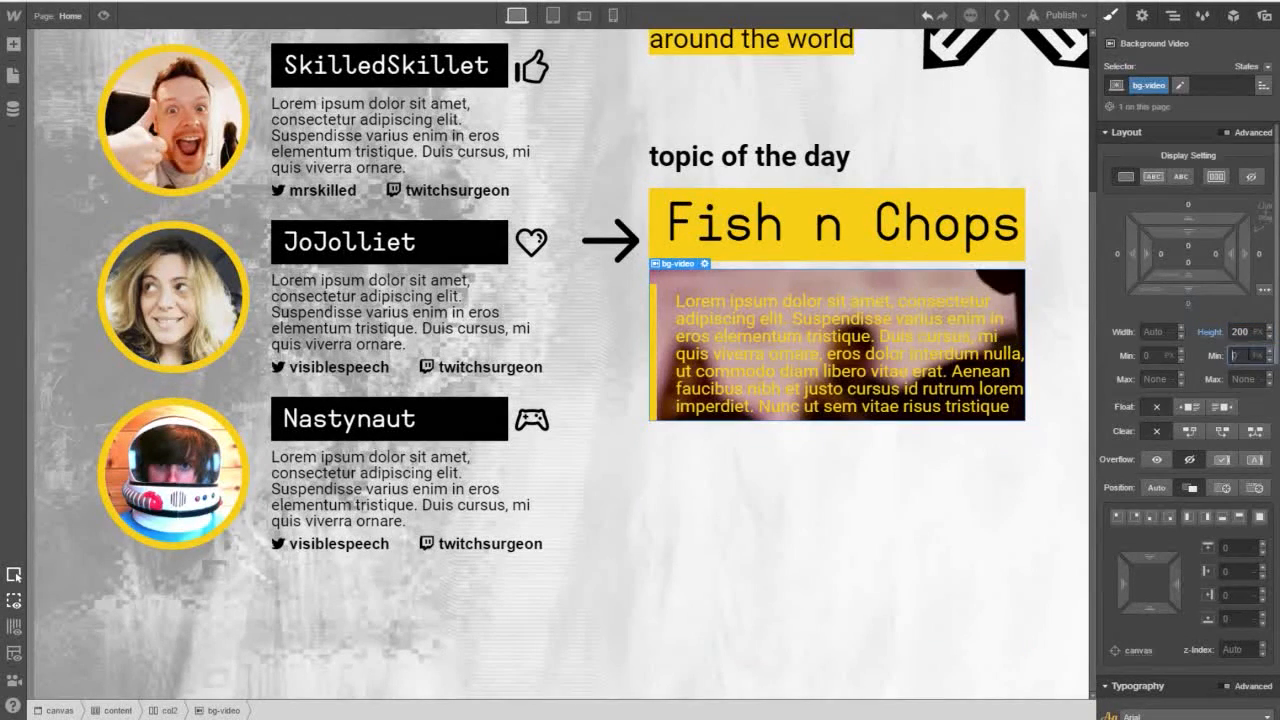
Increase the height of the bg-video element to 291 px so that the whole description fits inside.
click(1257, 334)
key(shift+Up)
key(shift+Up)
key(shift+Up)
key(shift+Up)
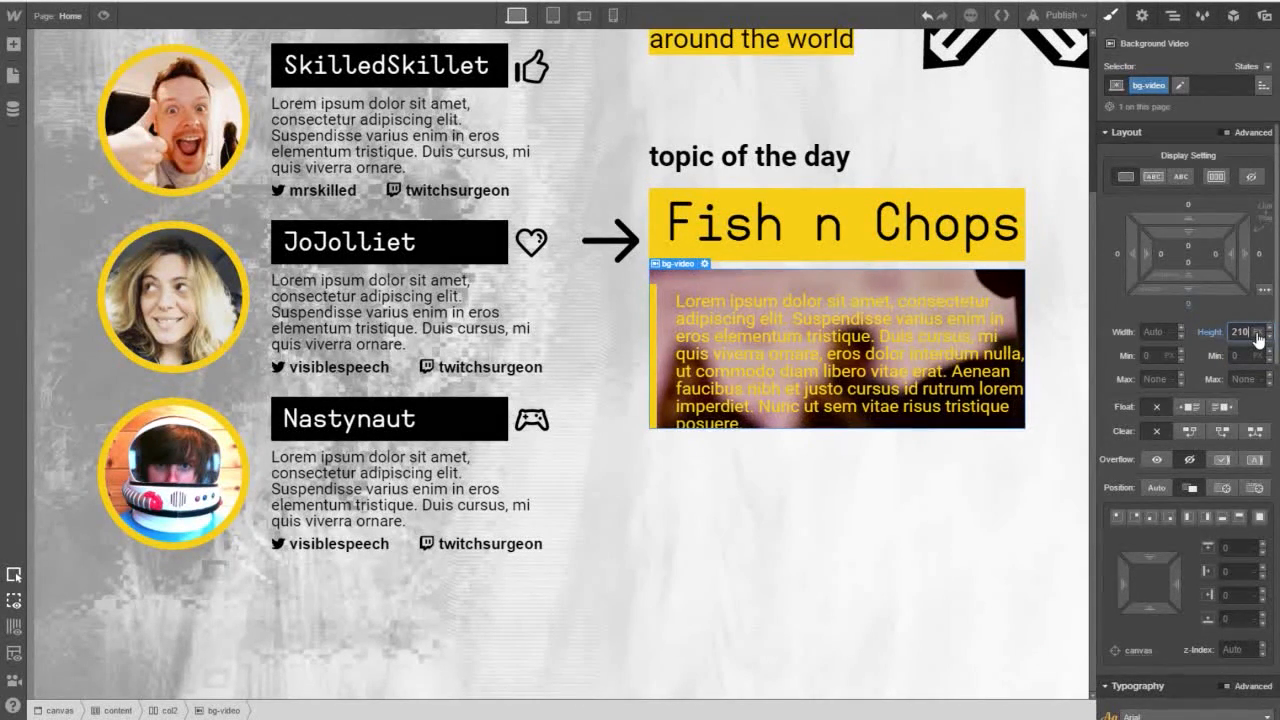
key(shift+Up)
key(shift+Up)
key(shift+Up)
key(shift+Up)
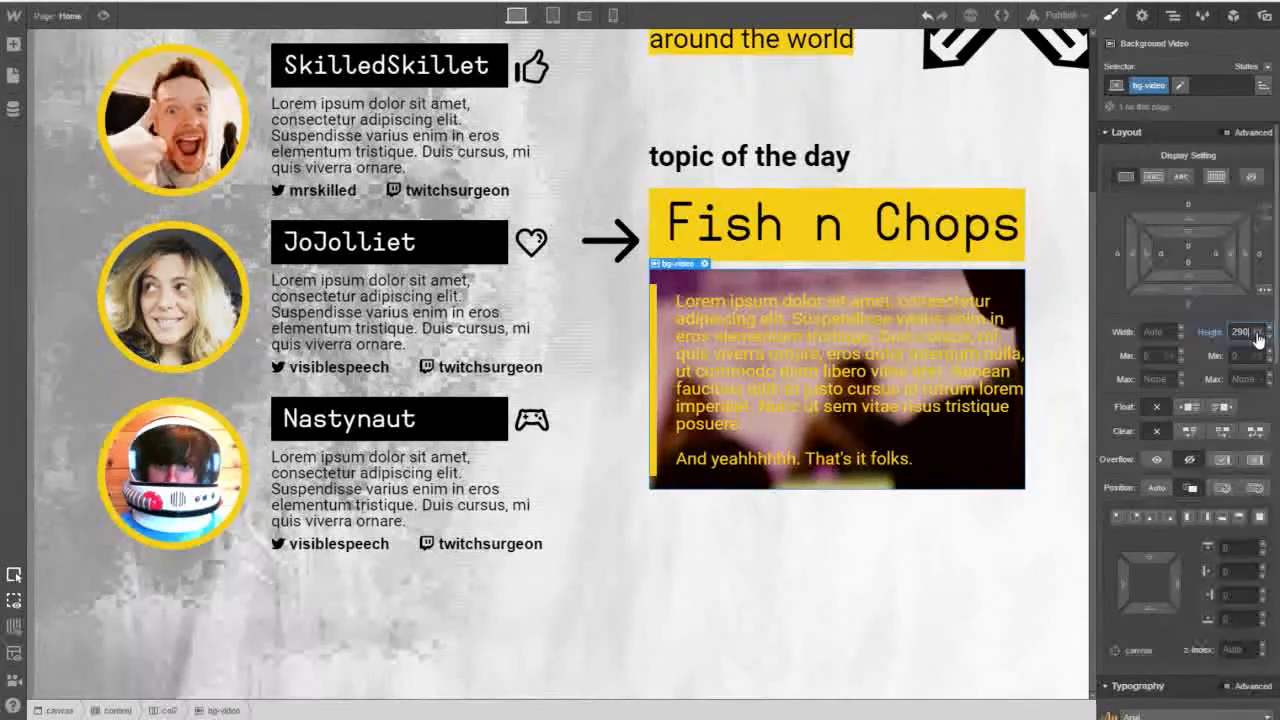
key(Up)
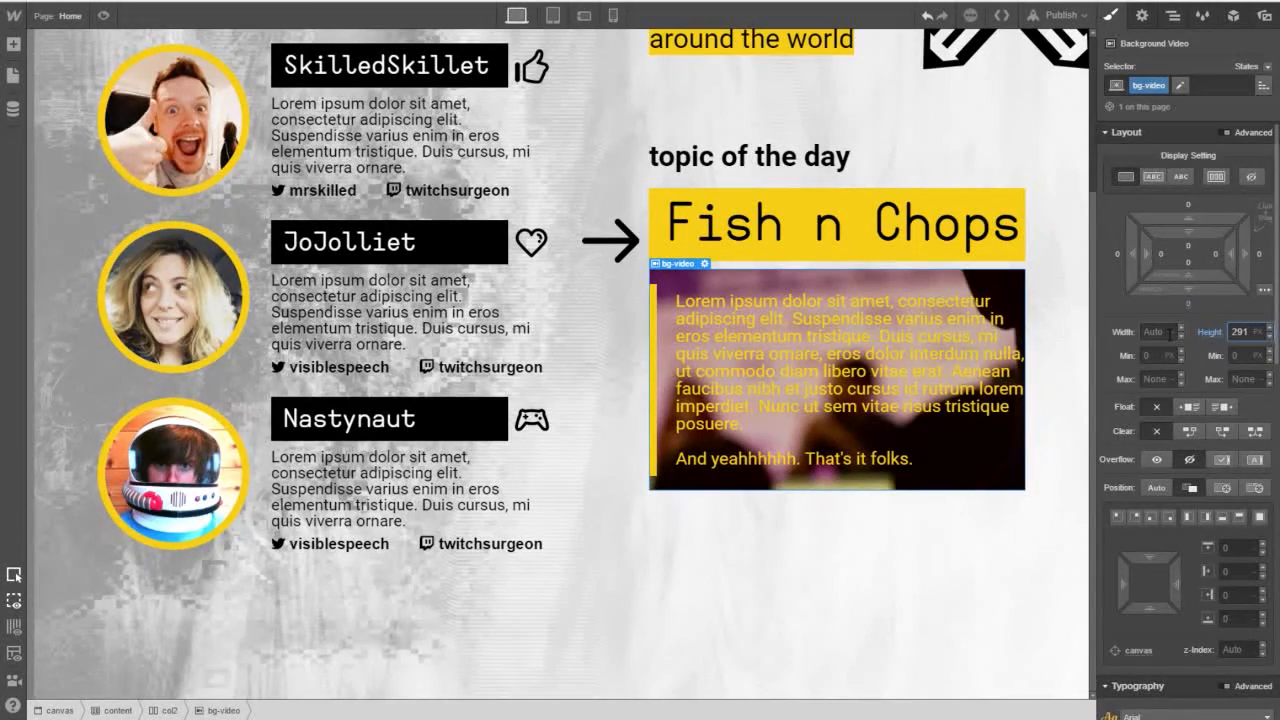
Add a black colour overlay with 60% opacity to the background of the bg-video element.
scroll(1201, 381, down, 2)
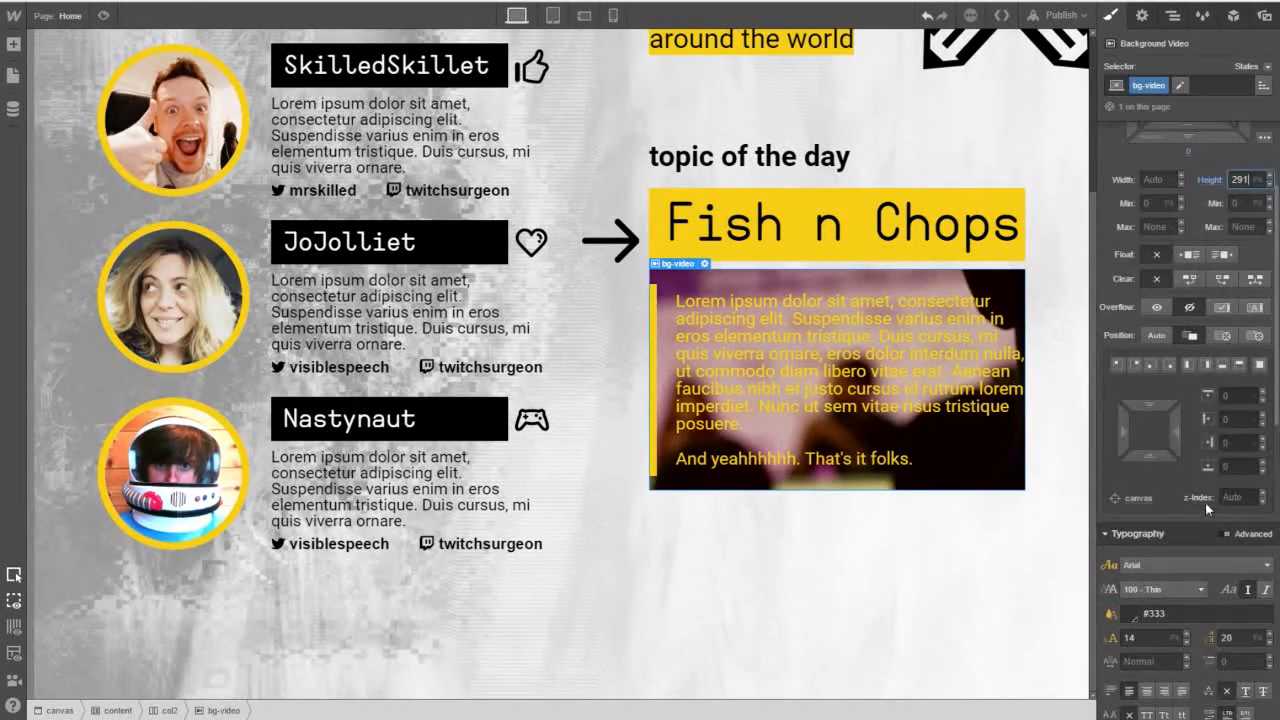
scroll(1205, 505, down, 3)
scroll(1200, 480, down, 2)
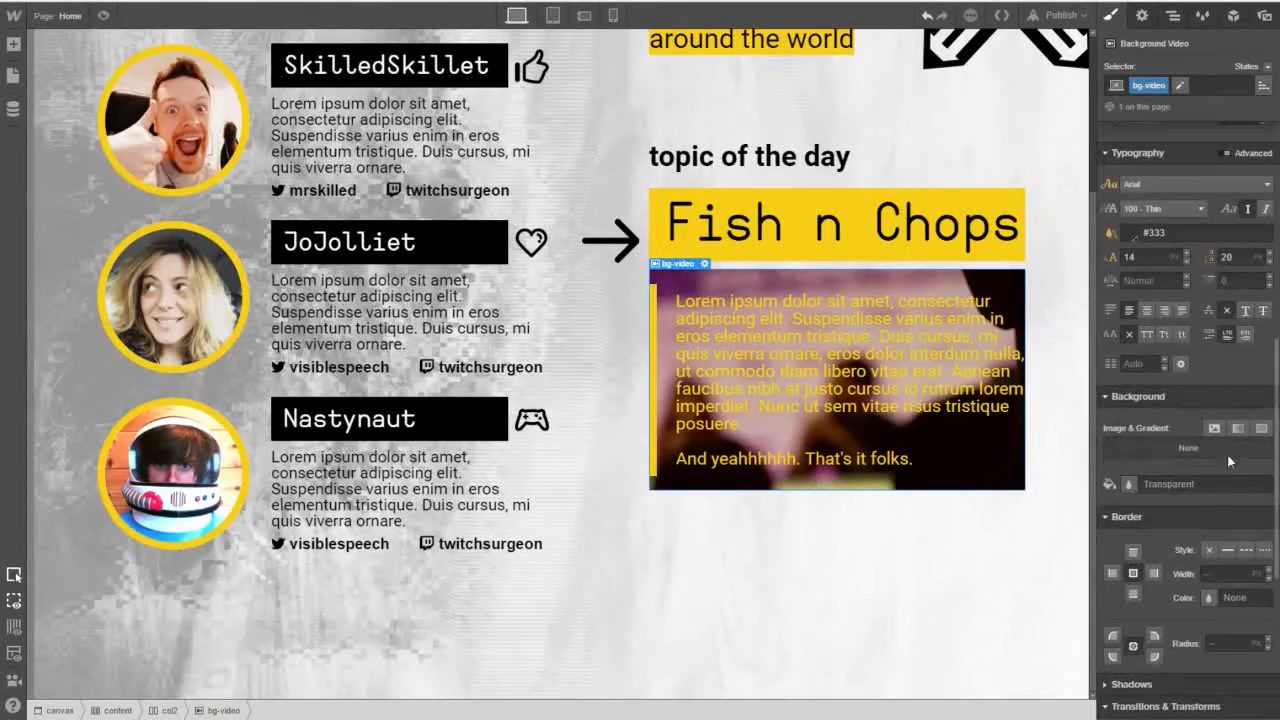
click(1261, 428)
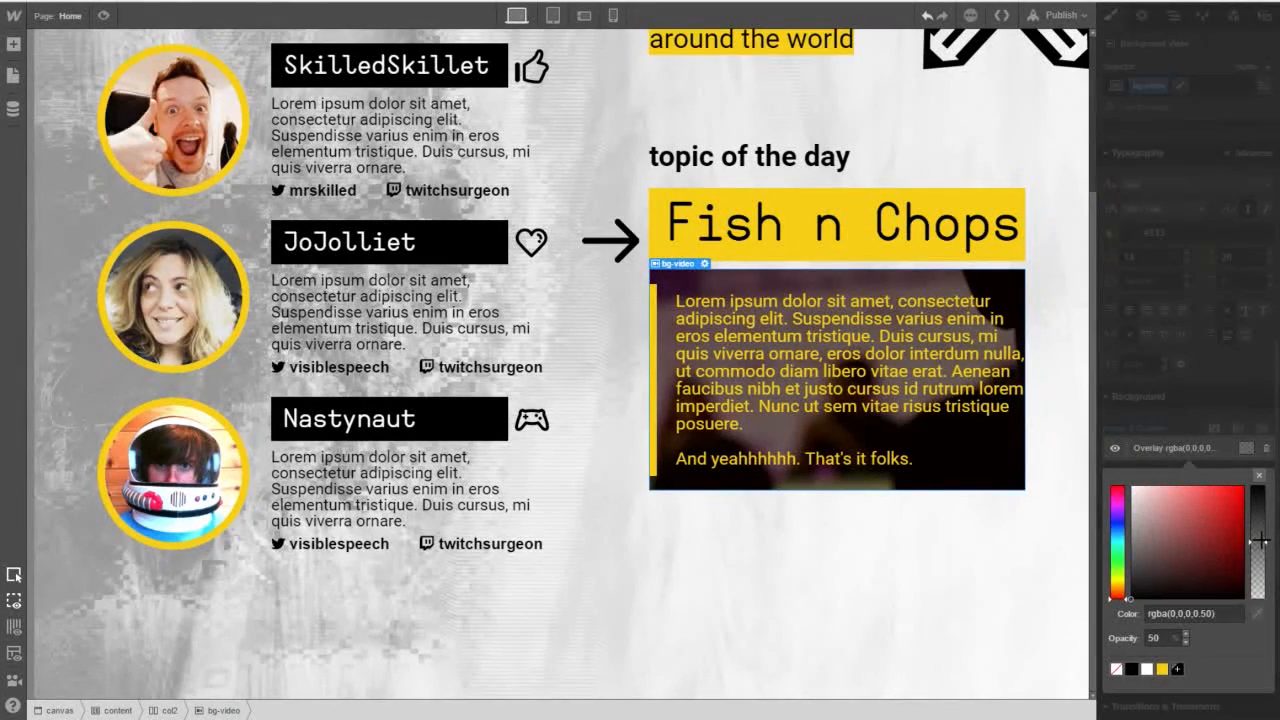
click(1261, 541)
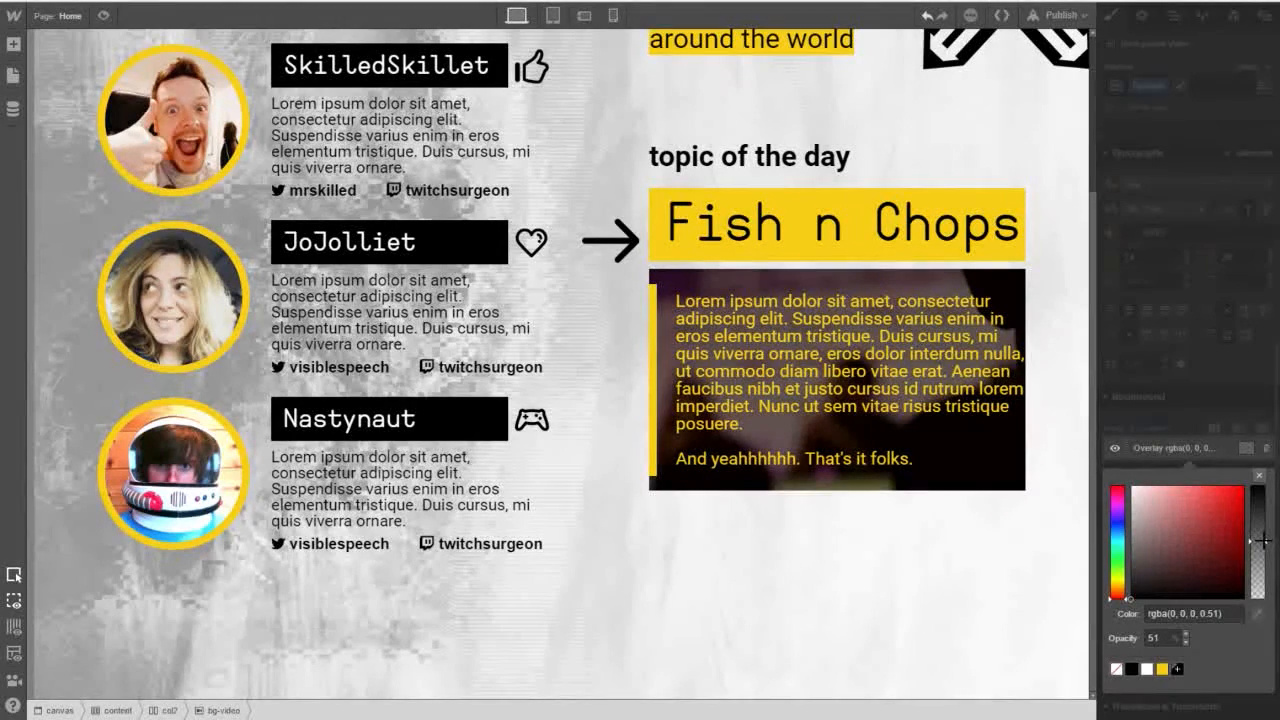
drag(1259, 540, 1263, 530)
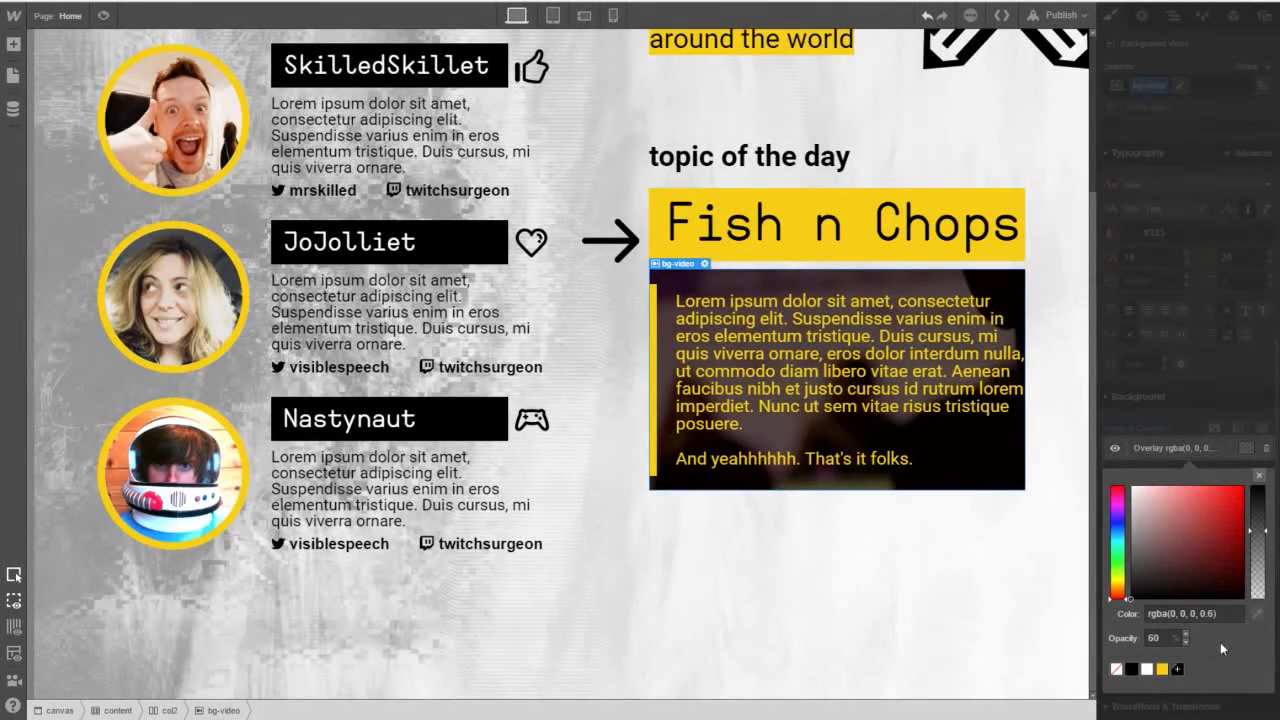
click(1178, 411)
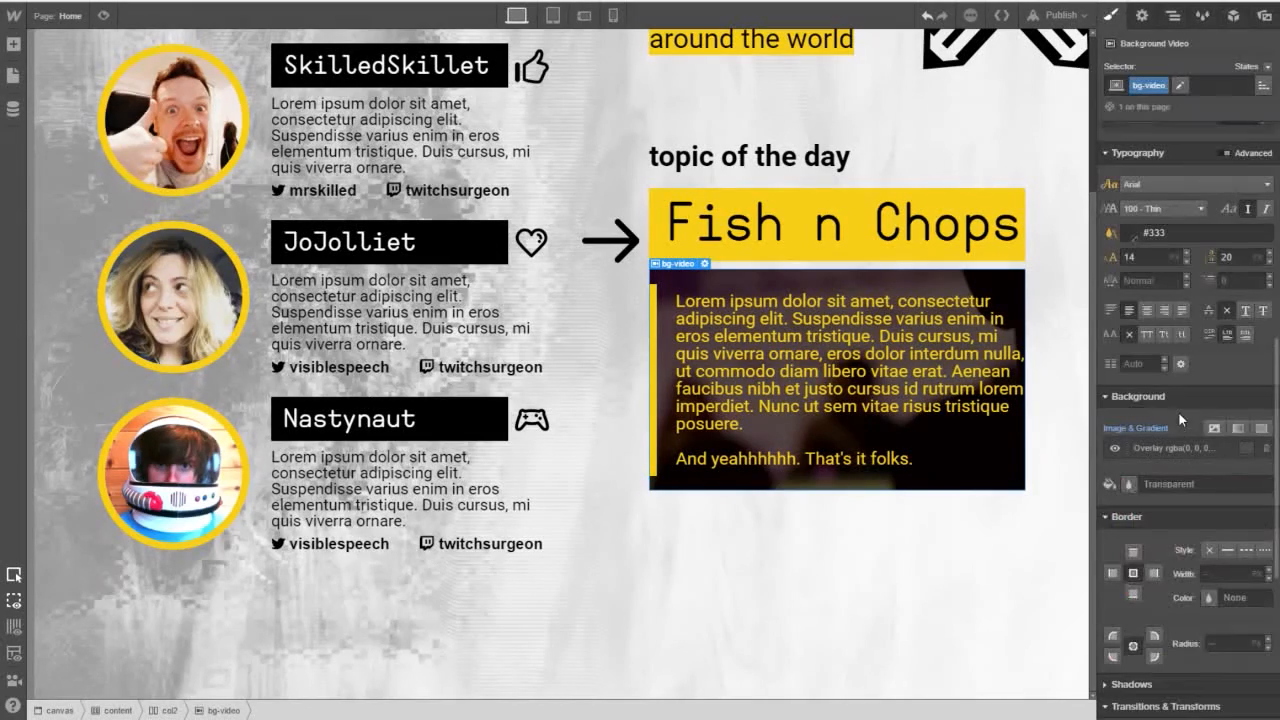
Deselect the bg-video element and publish the site with the current changes.
click(1063, 333)
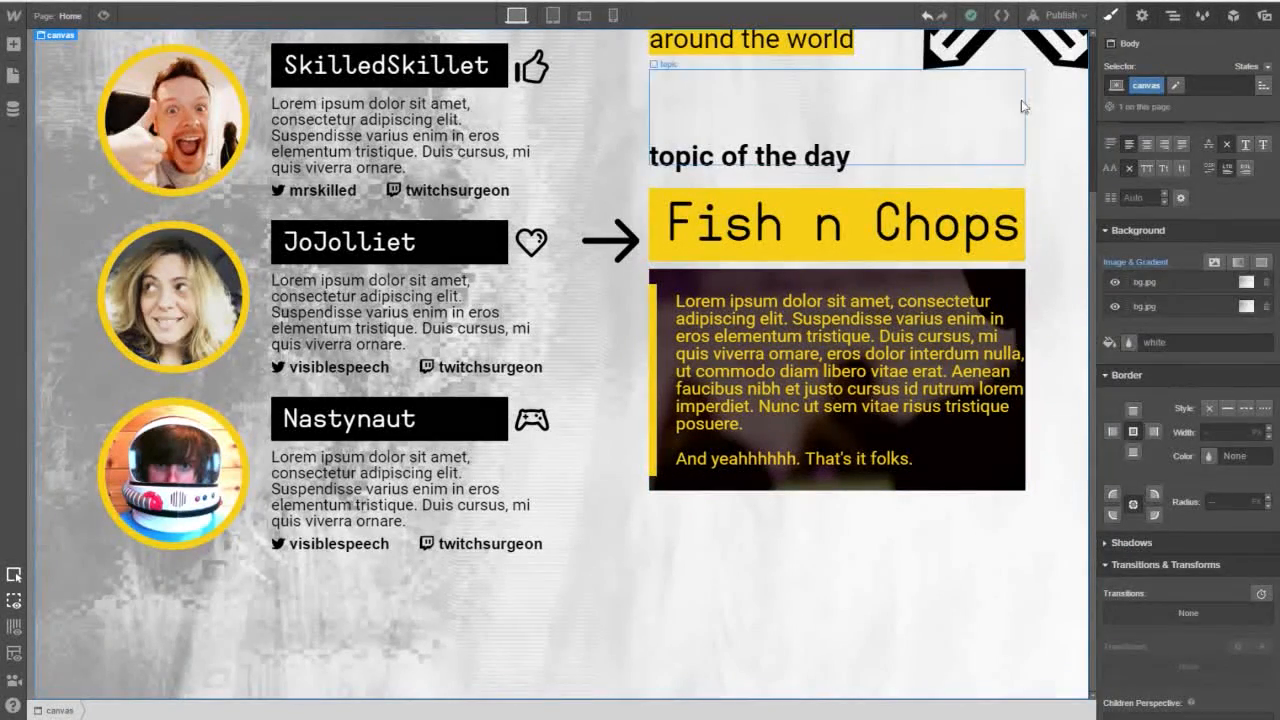
click(1054, 17)
click(920, 160)
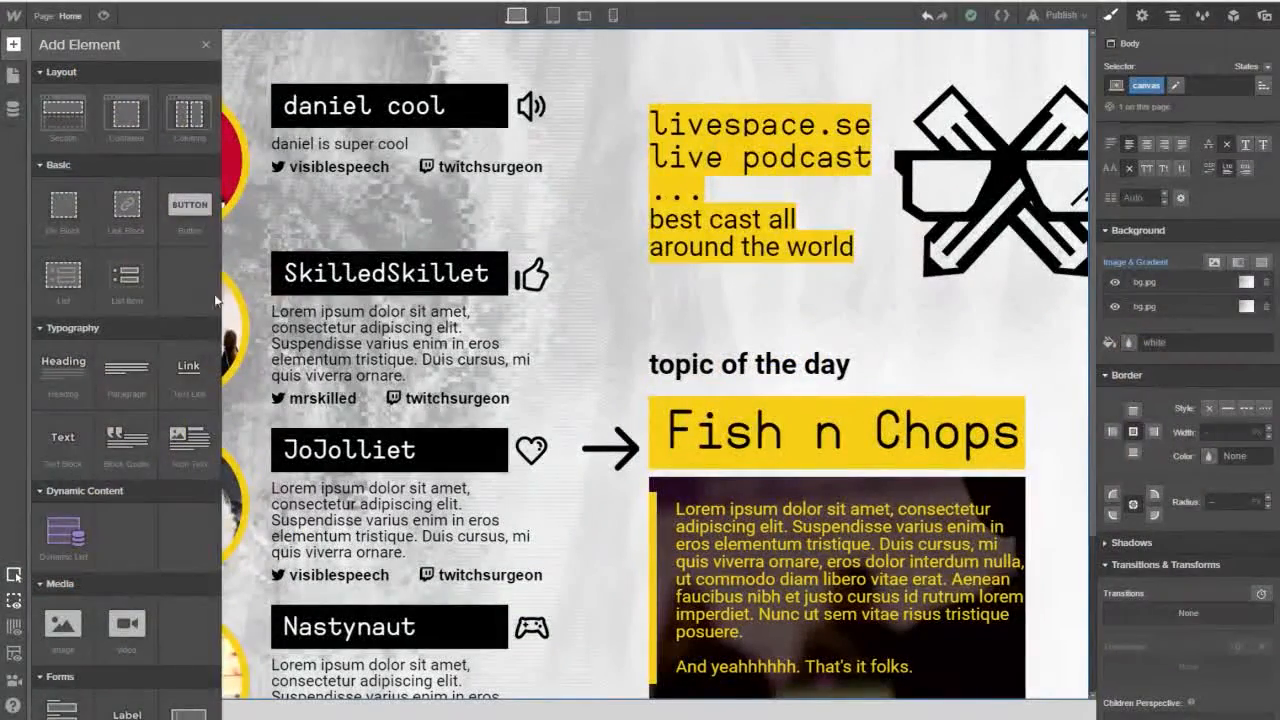
Look through the elements that can be added, from layout and basic blocks to forms, media and components.
scroll(128, 448, down, 5)
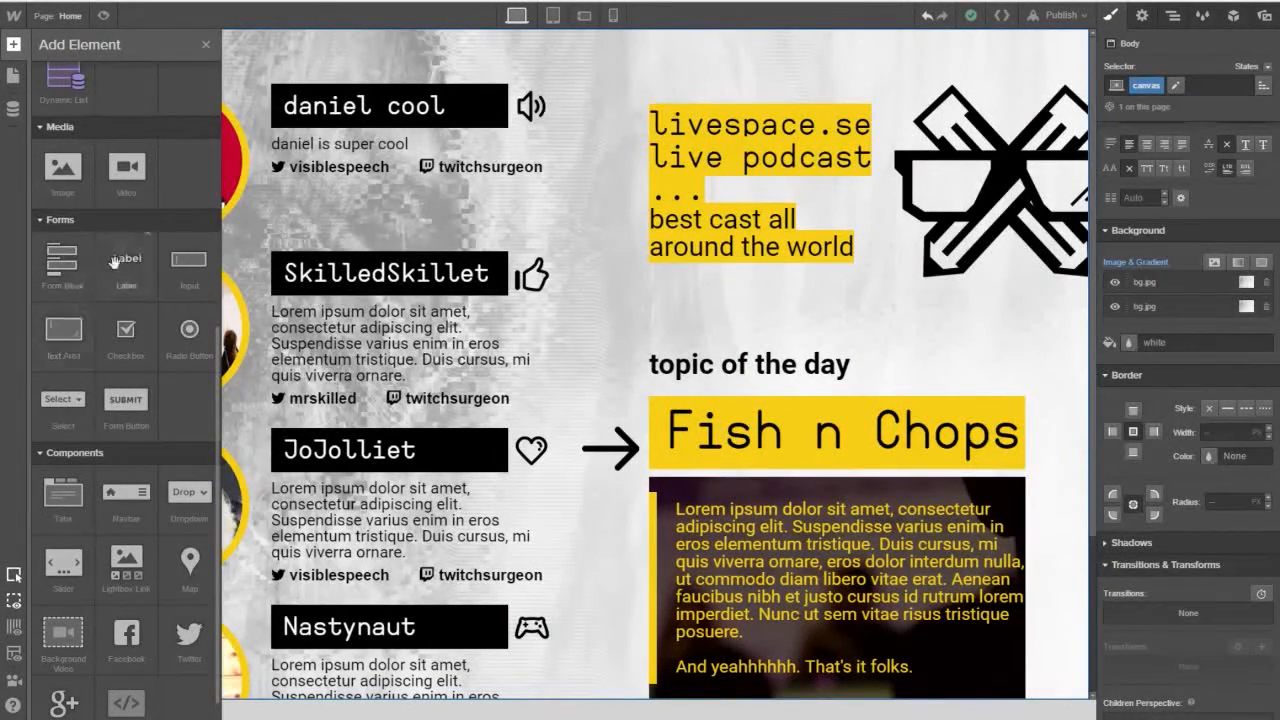
scroll(106, 373, down, 1)
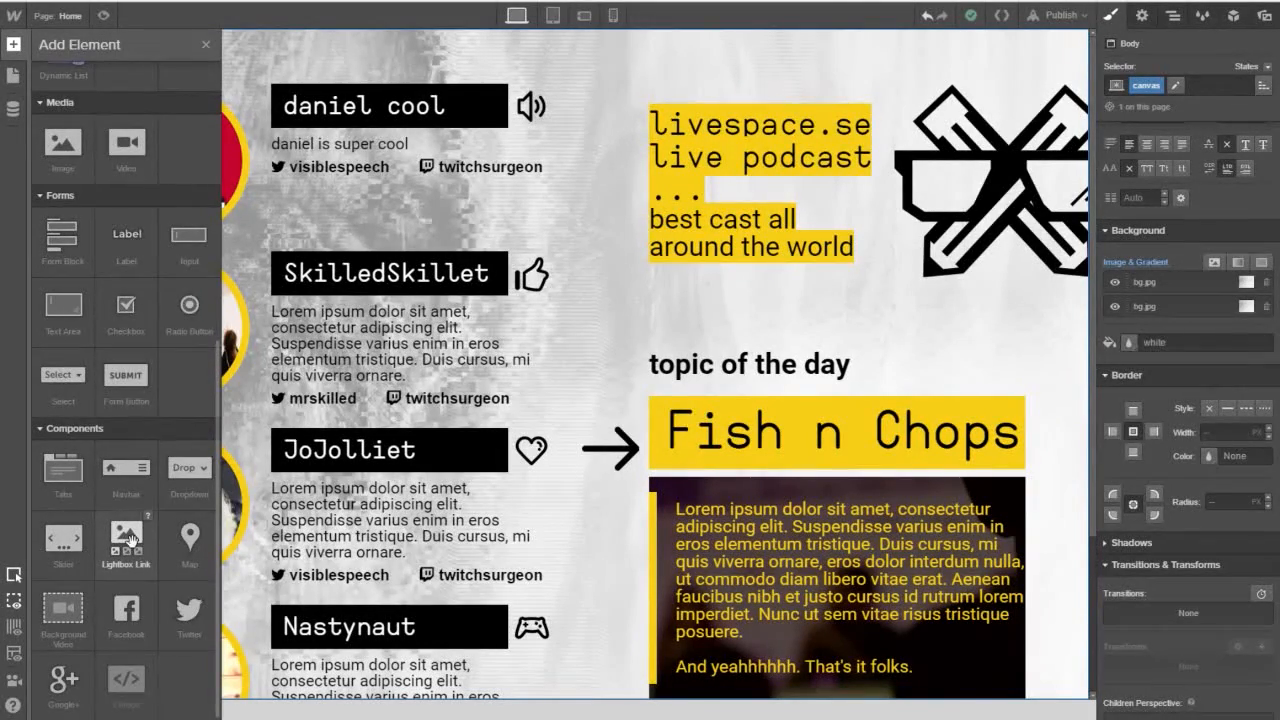
scroll(189, 617, up, 1)
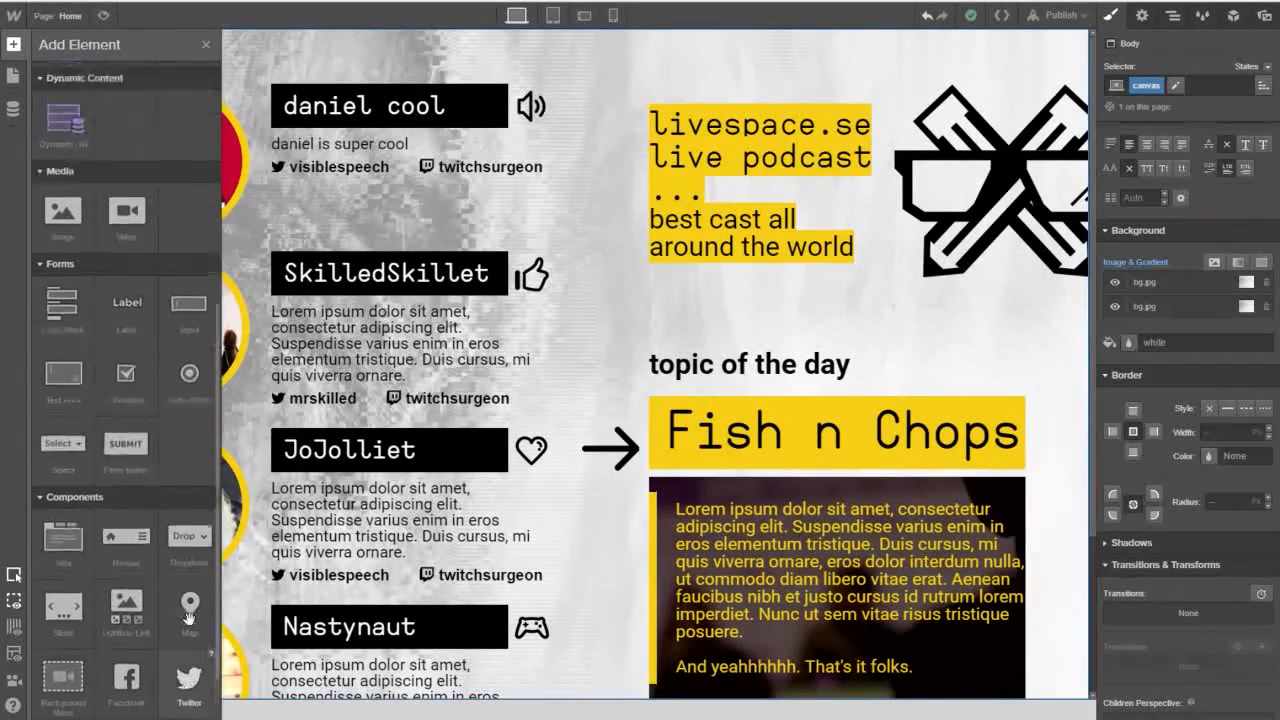
scroll(189, 618, up, 6)
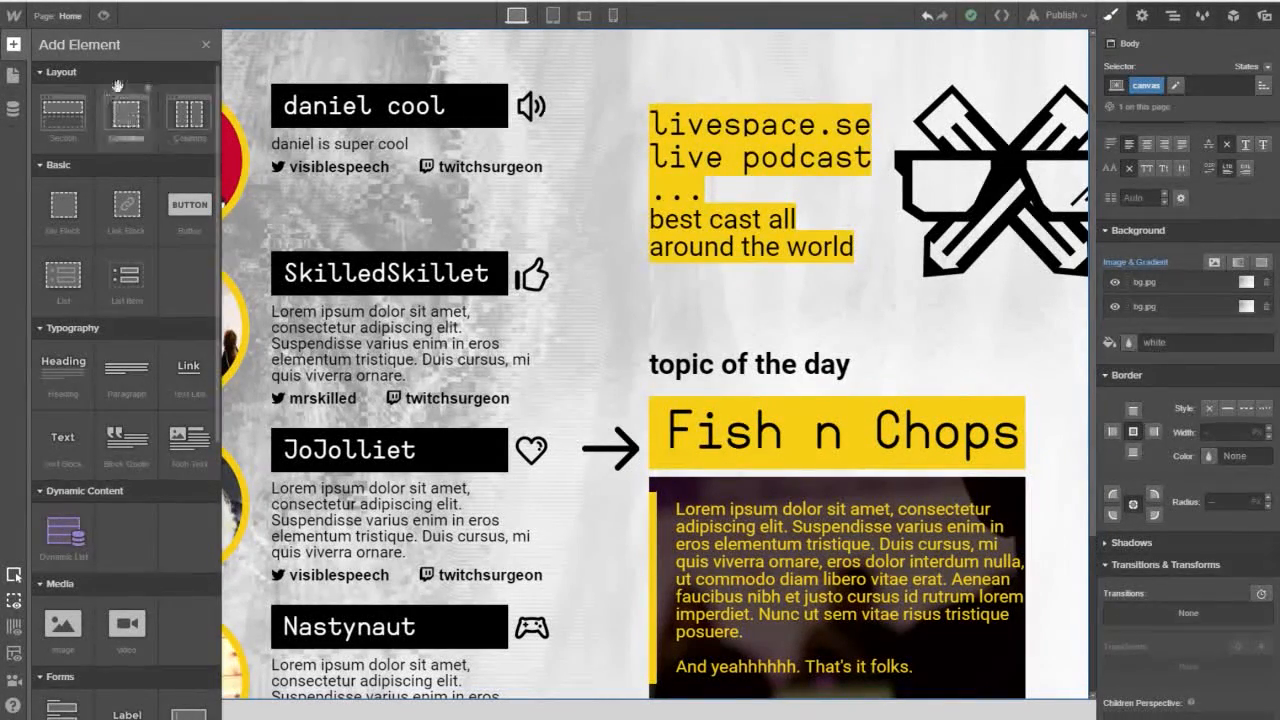
click(205, 45)
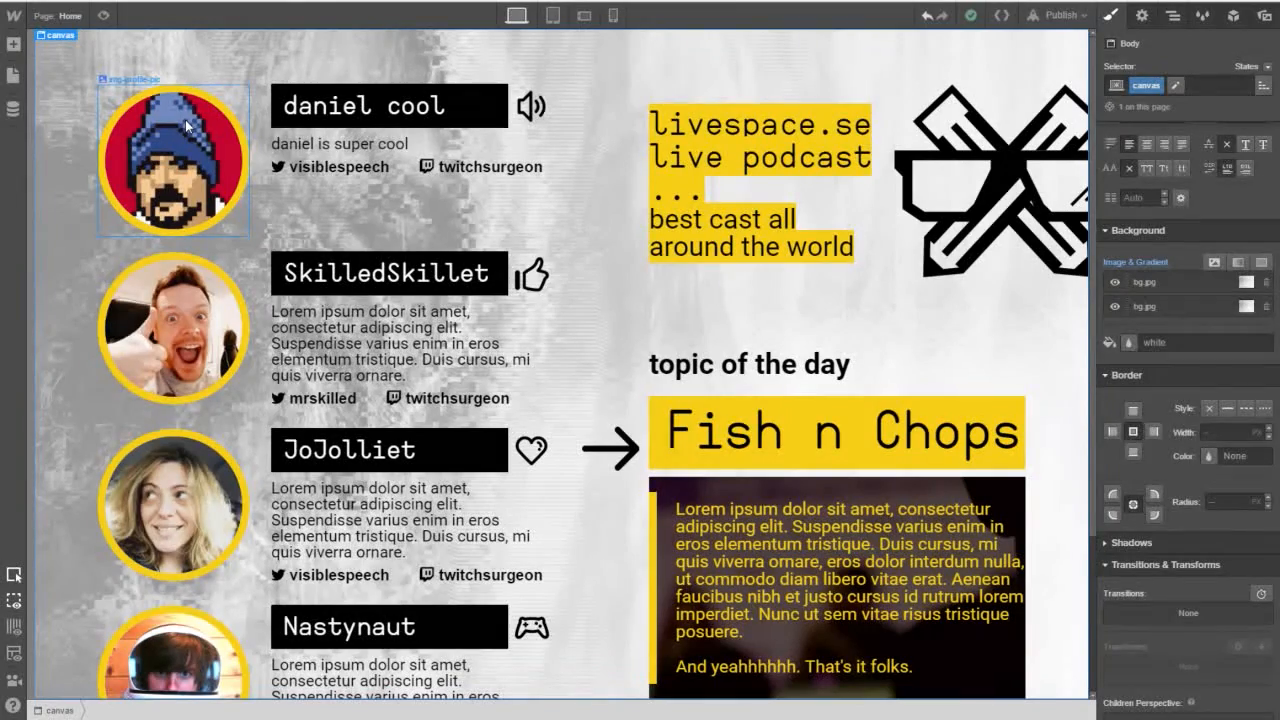
Replace the "Fish n Chops" heading under the topic of the day with "GTA V".
double_click(752, 416)
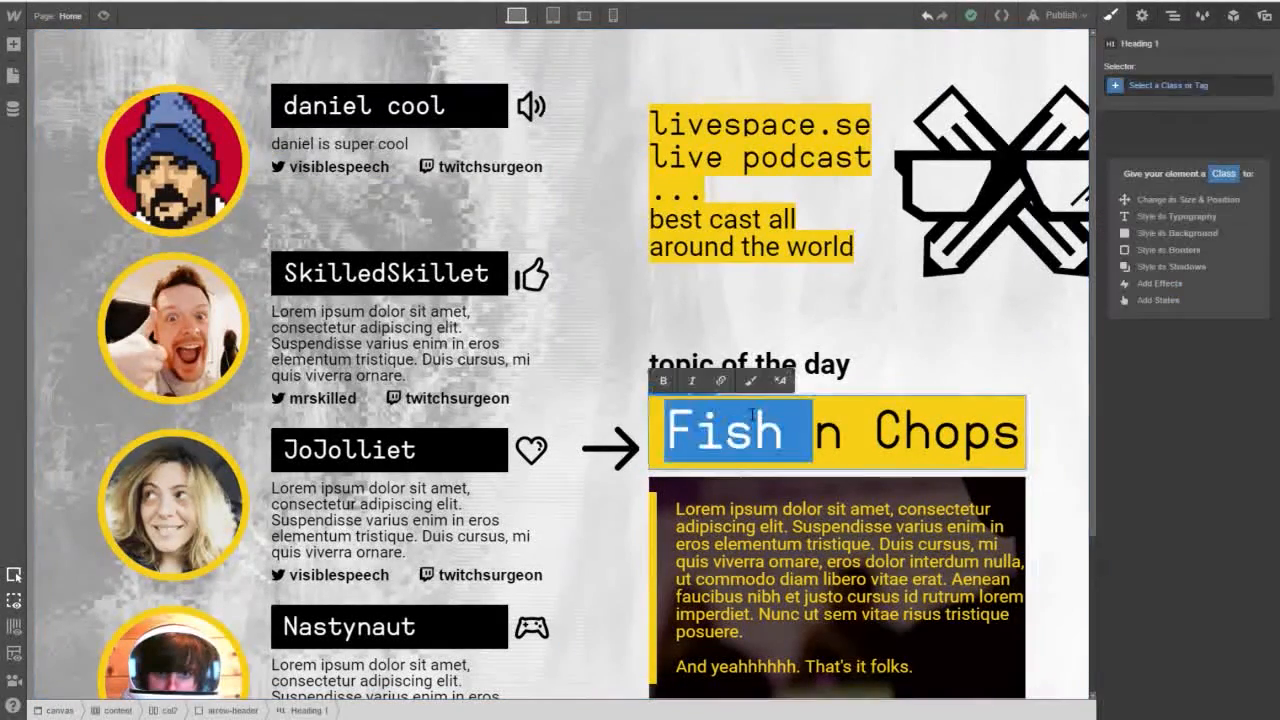
triple_click(758, 414)
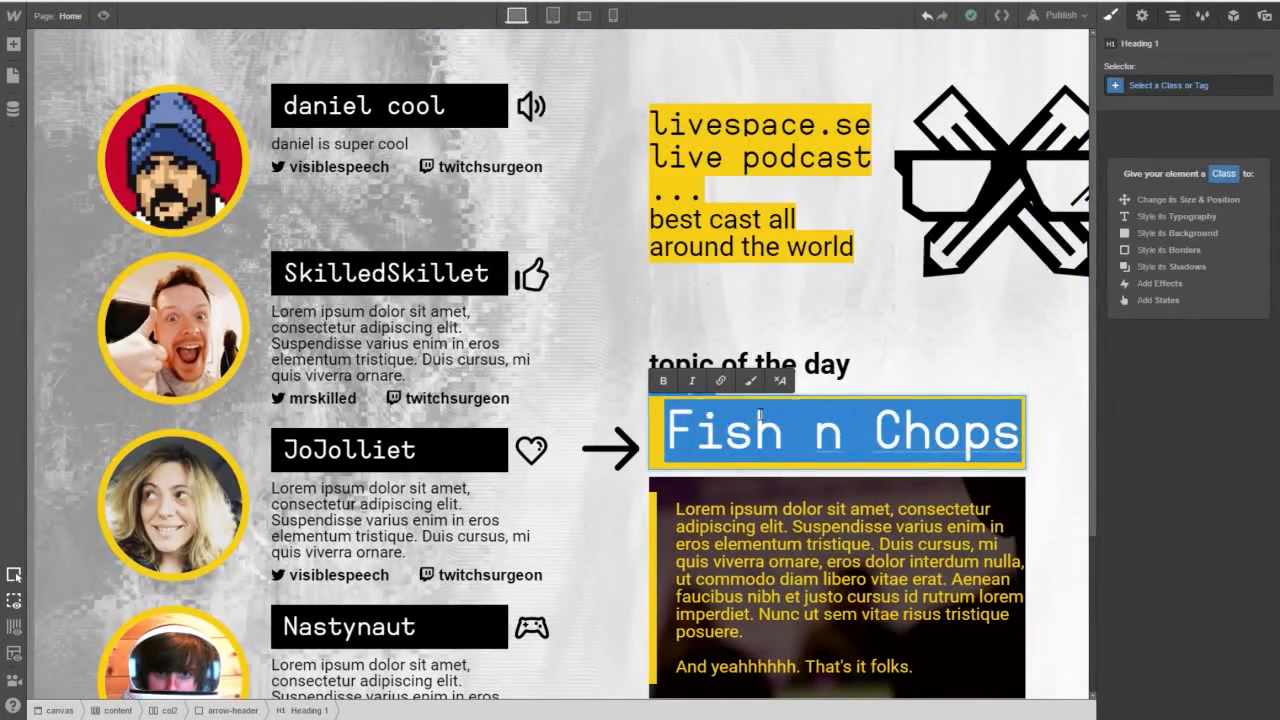
text(GTA V)
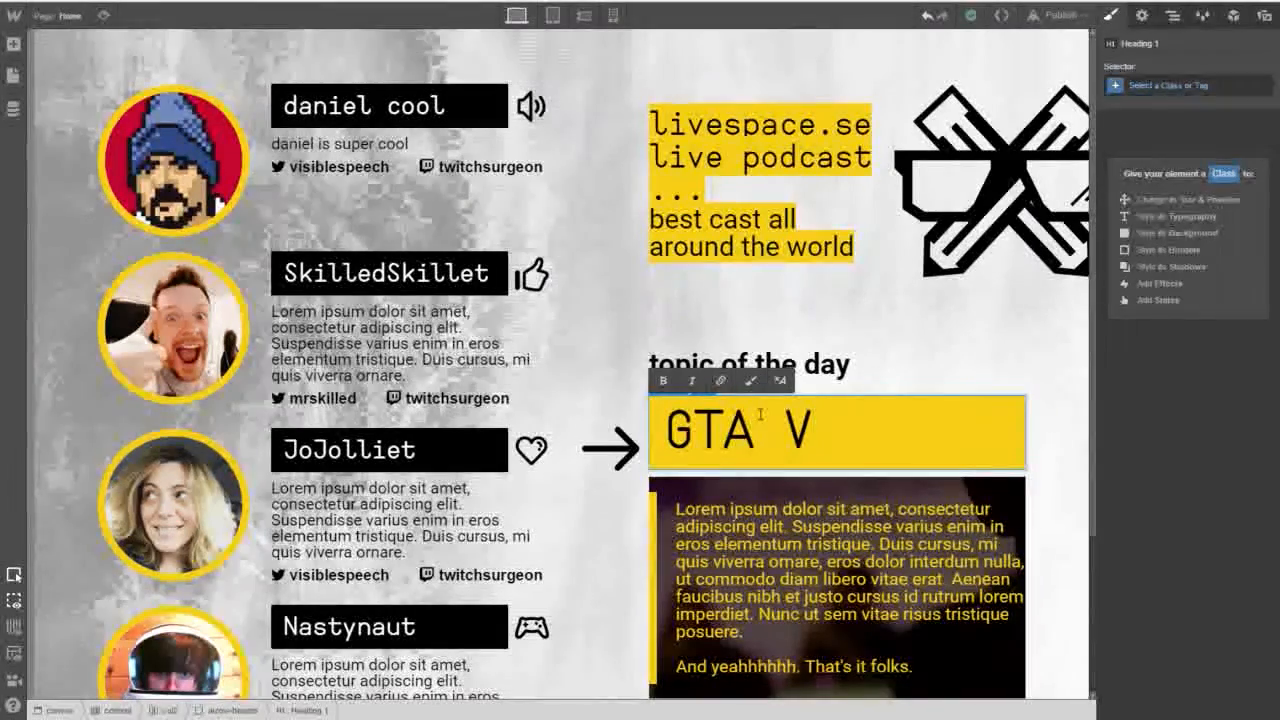
Select the second profile's picture and open the site's image assets.
click(188, 341)
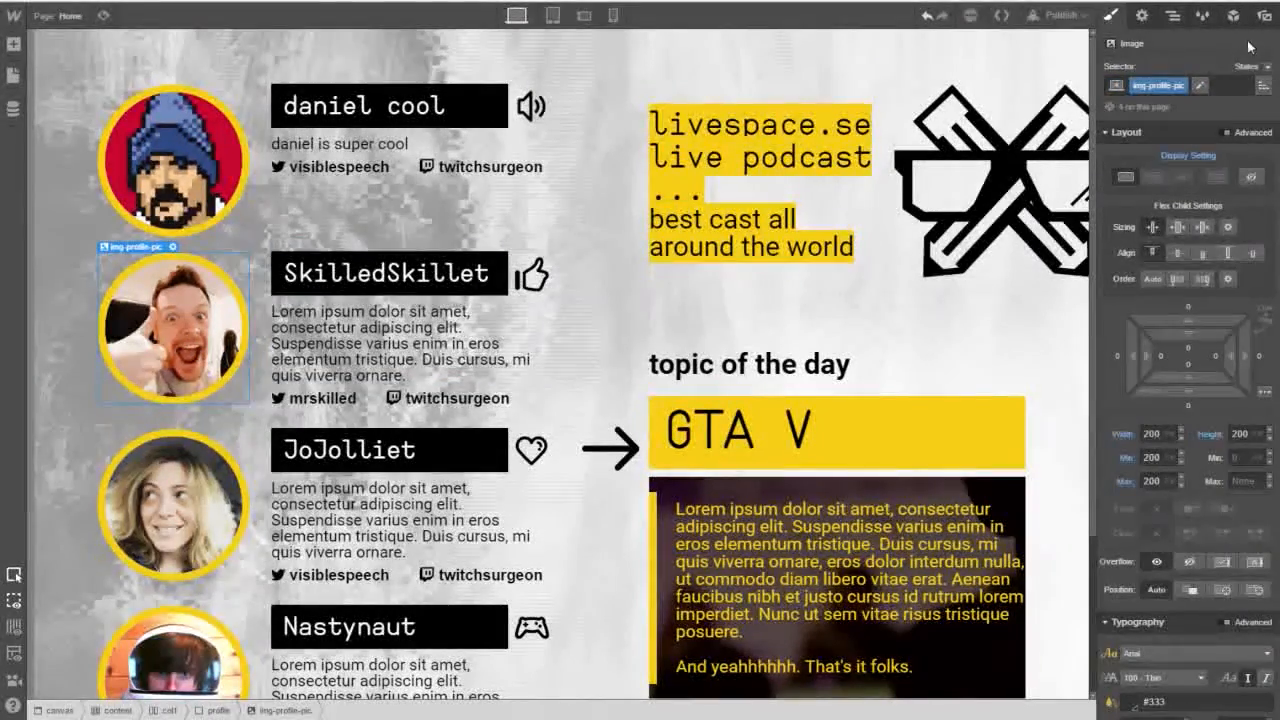
click(1264, 15)
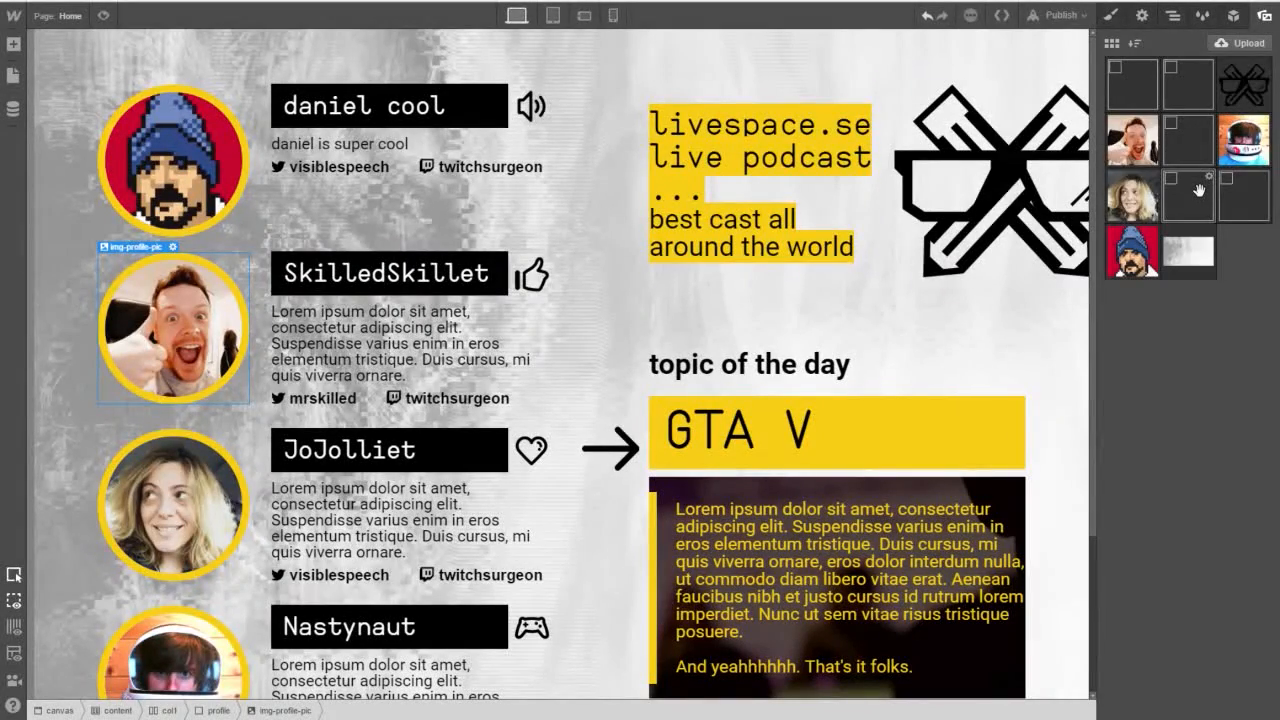